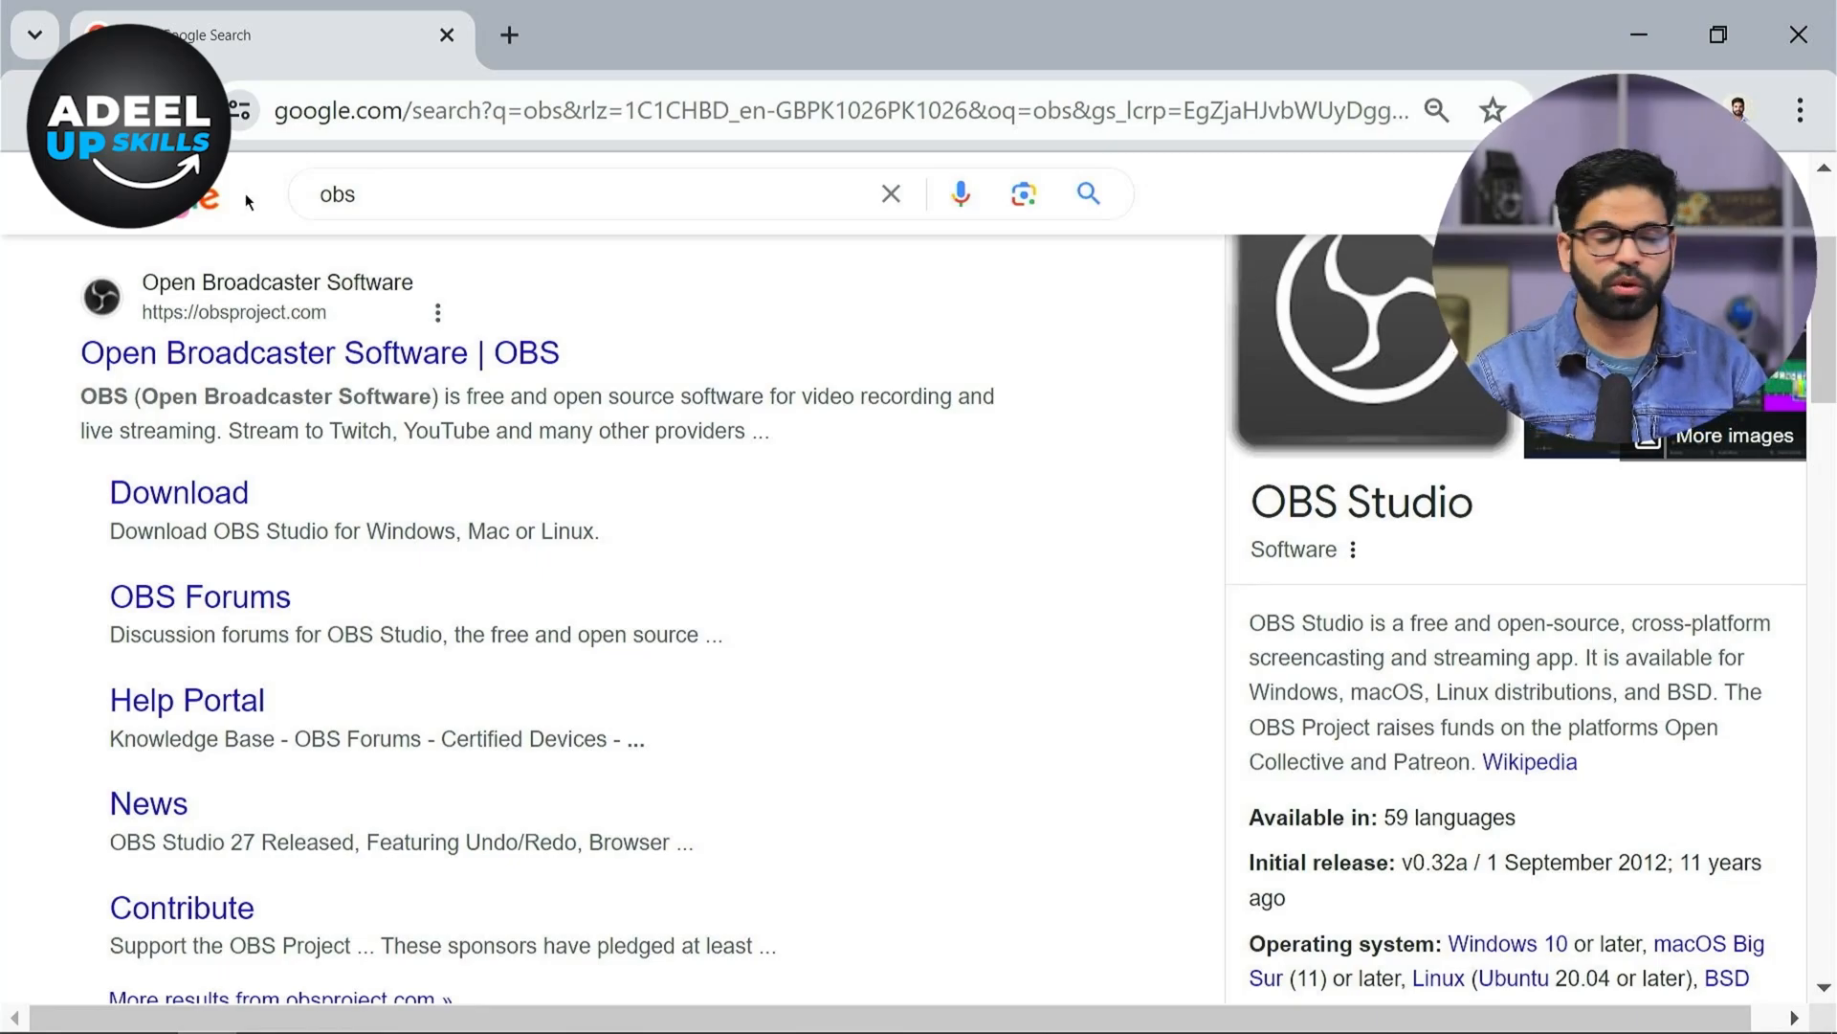
# Open the official OBS Project website from the Google results for obs
pyautogui.click(362, 201)
pyautogui.moveTo(361, 203); pyautogui.dragTo(312, 205)
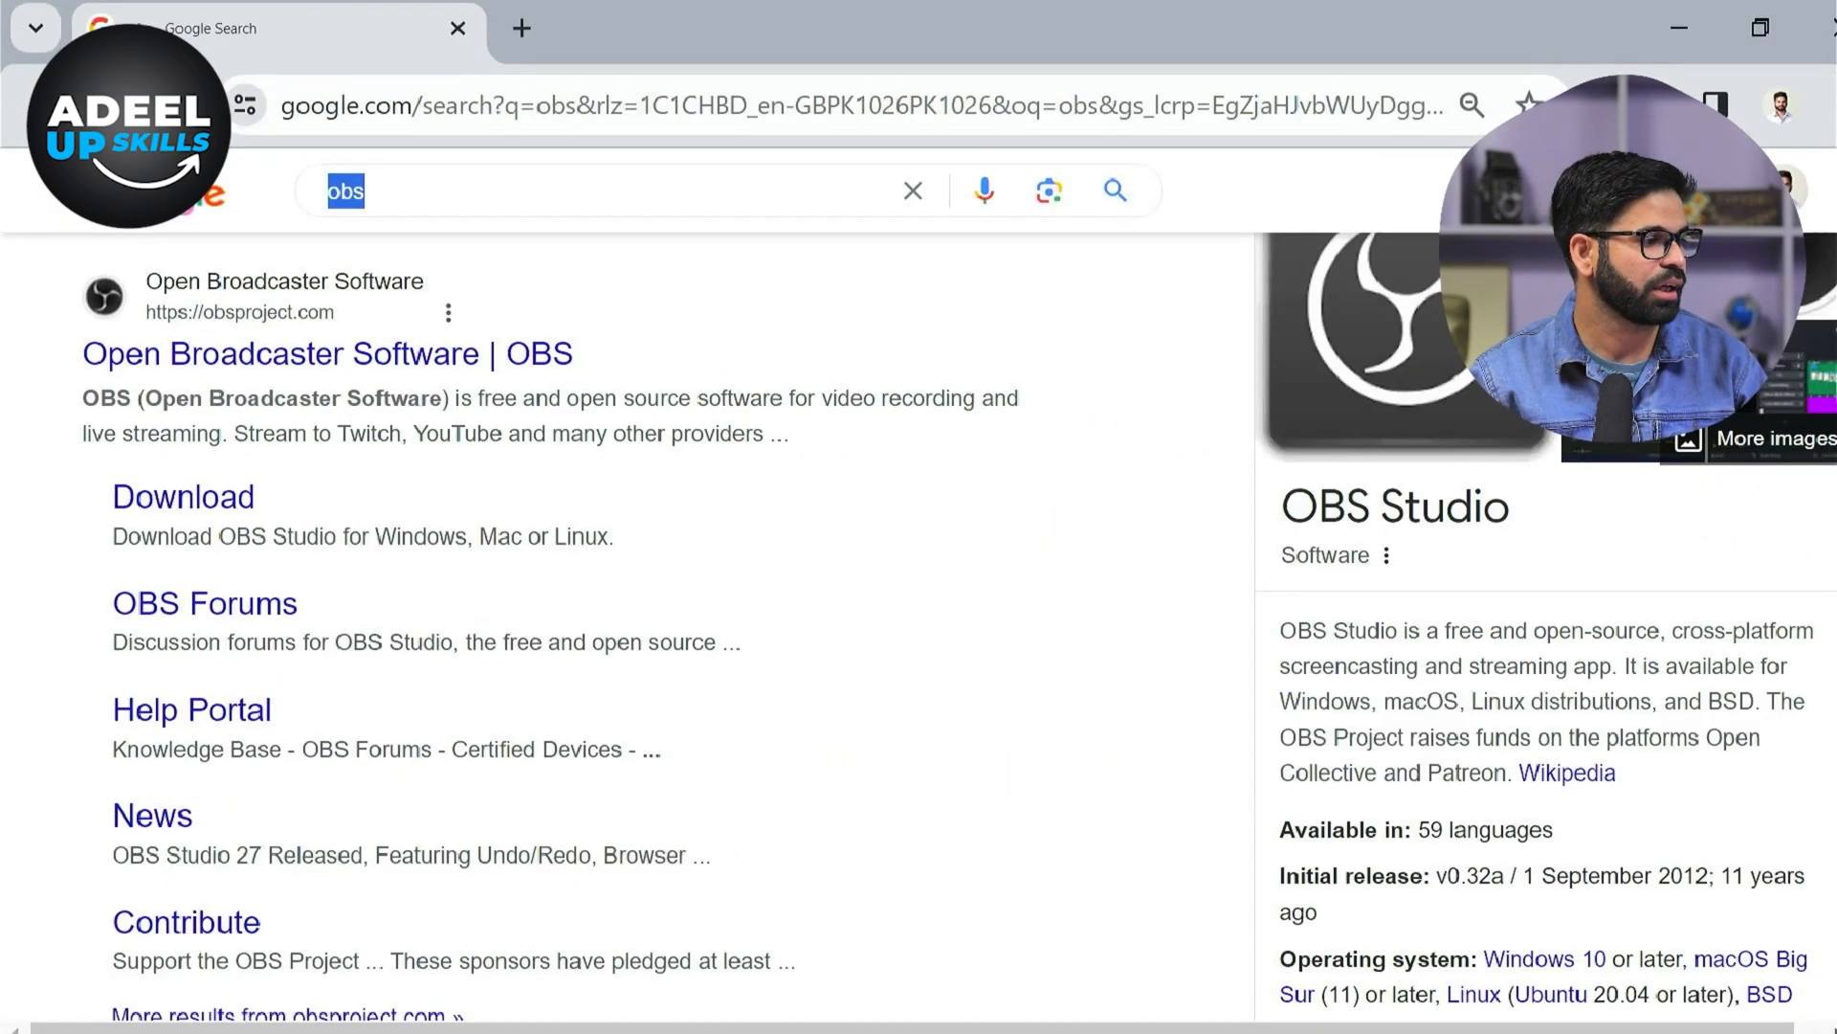
pyautogui.click(234, 356)
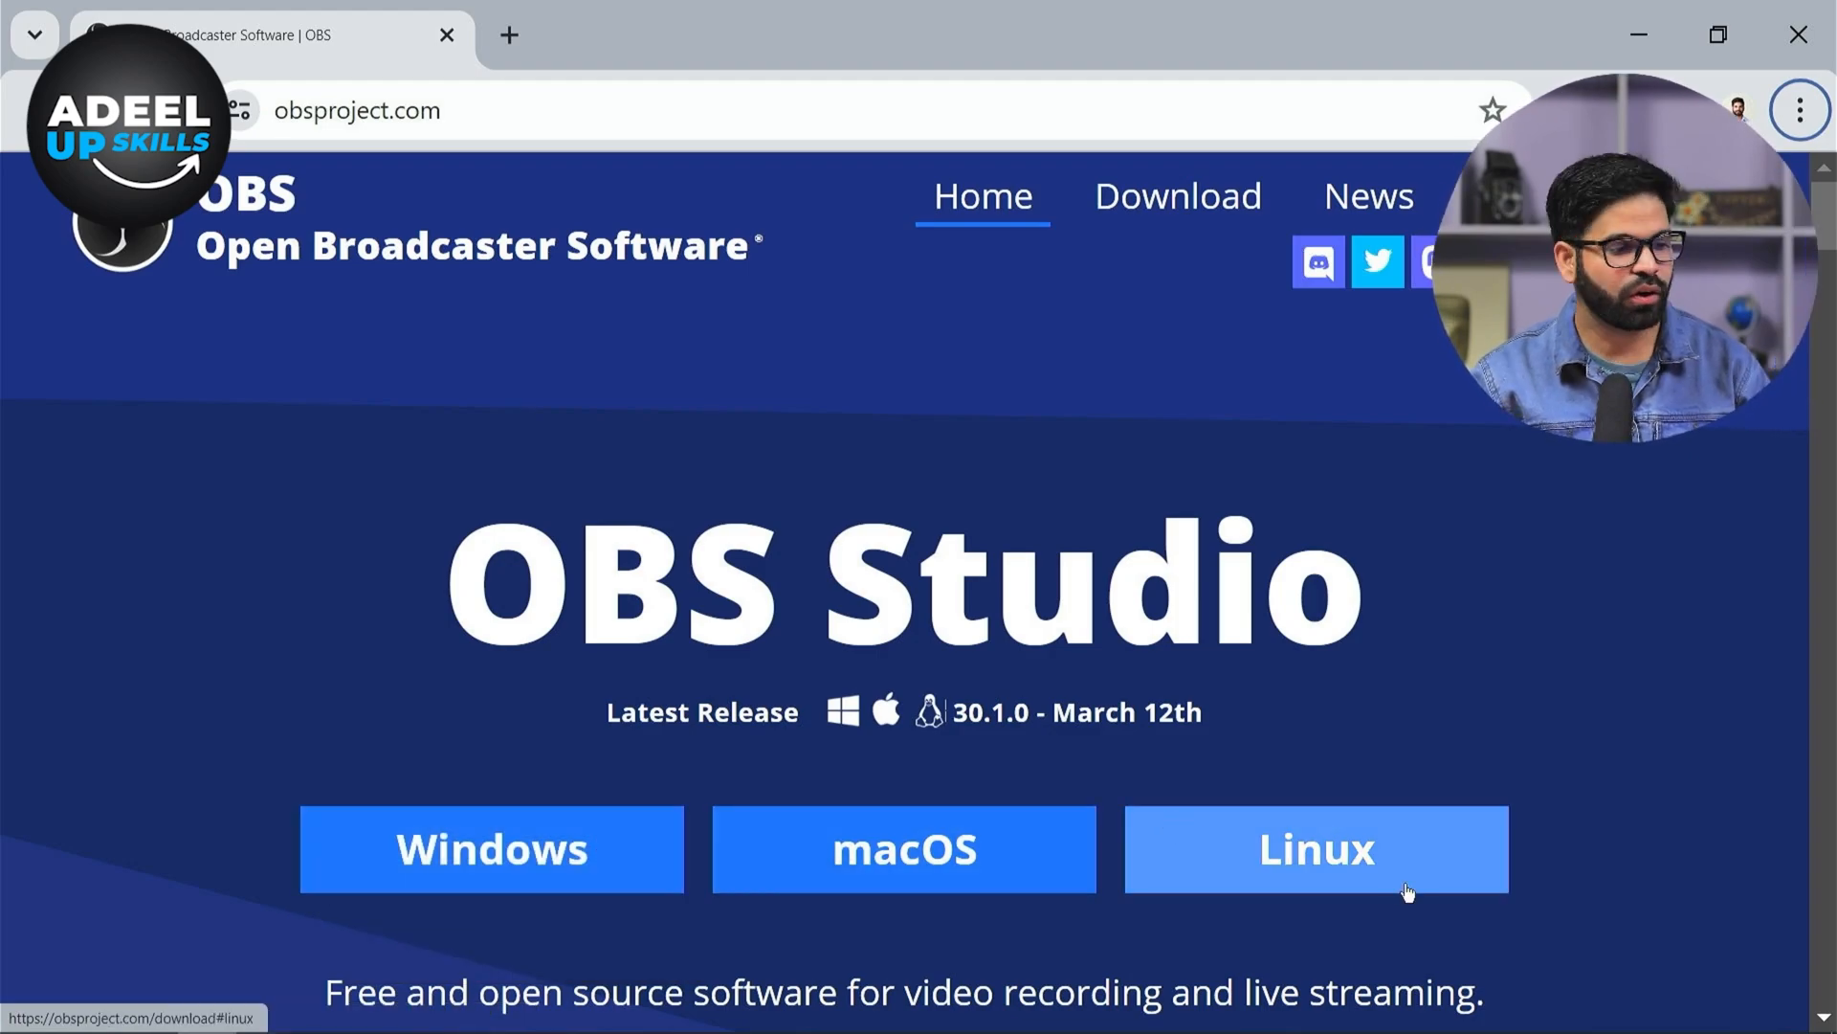
pyautogui.scroll(-7, 1517, 677)
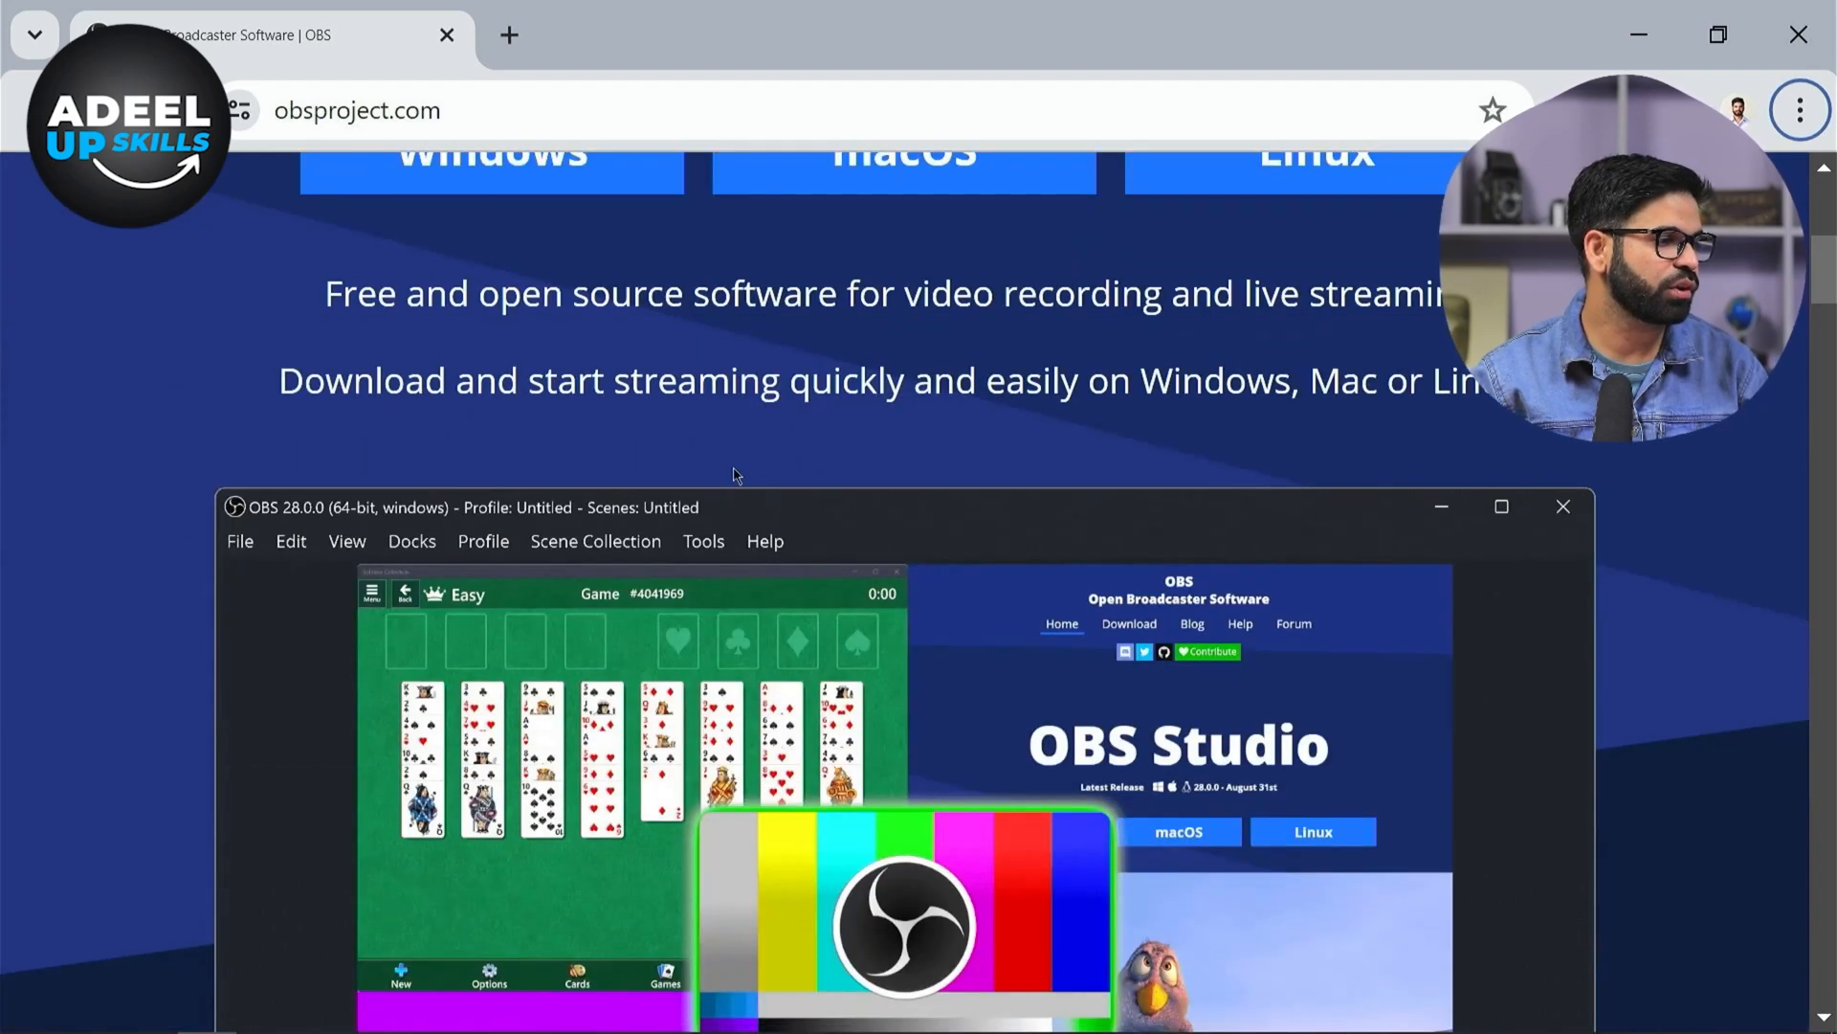
pyautogui.scroll(2, 638, 449)
pyautogui.click(565, 345)
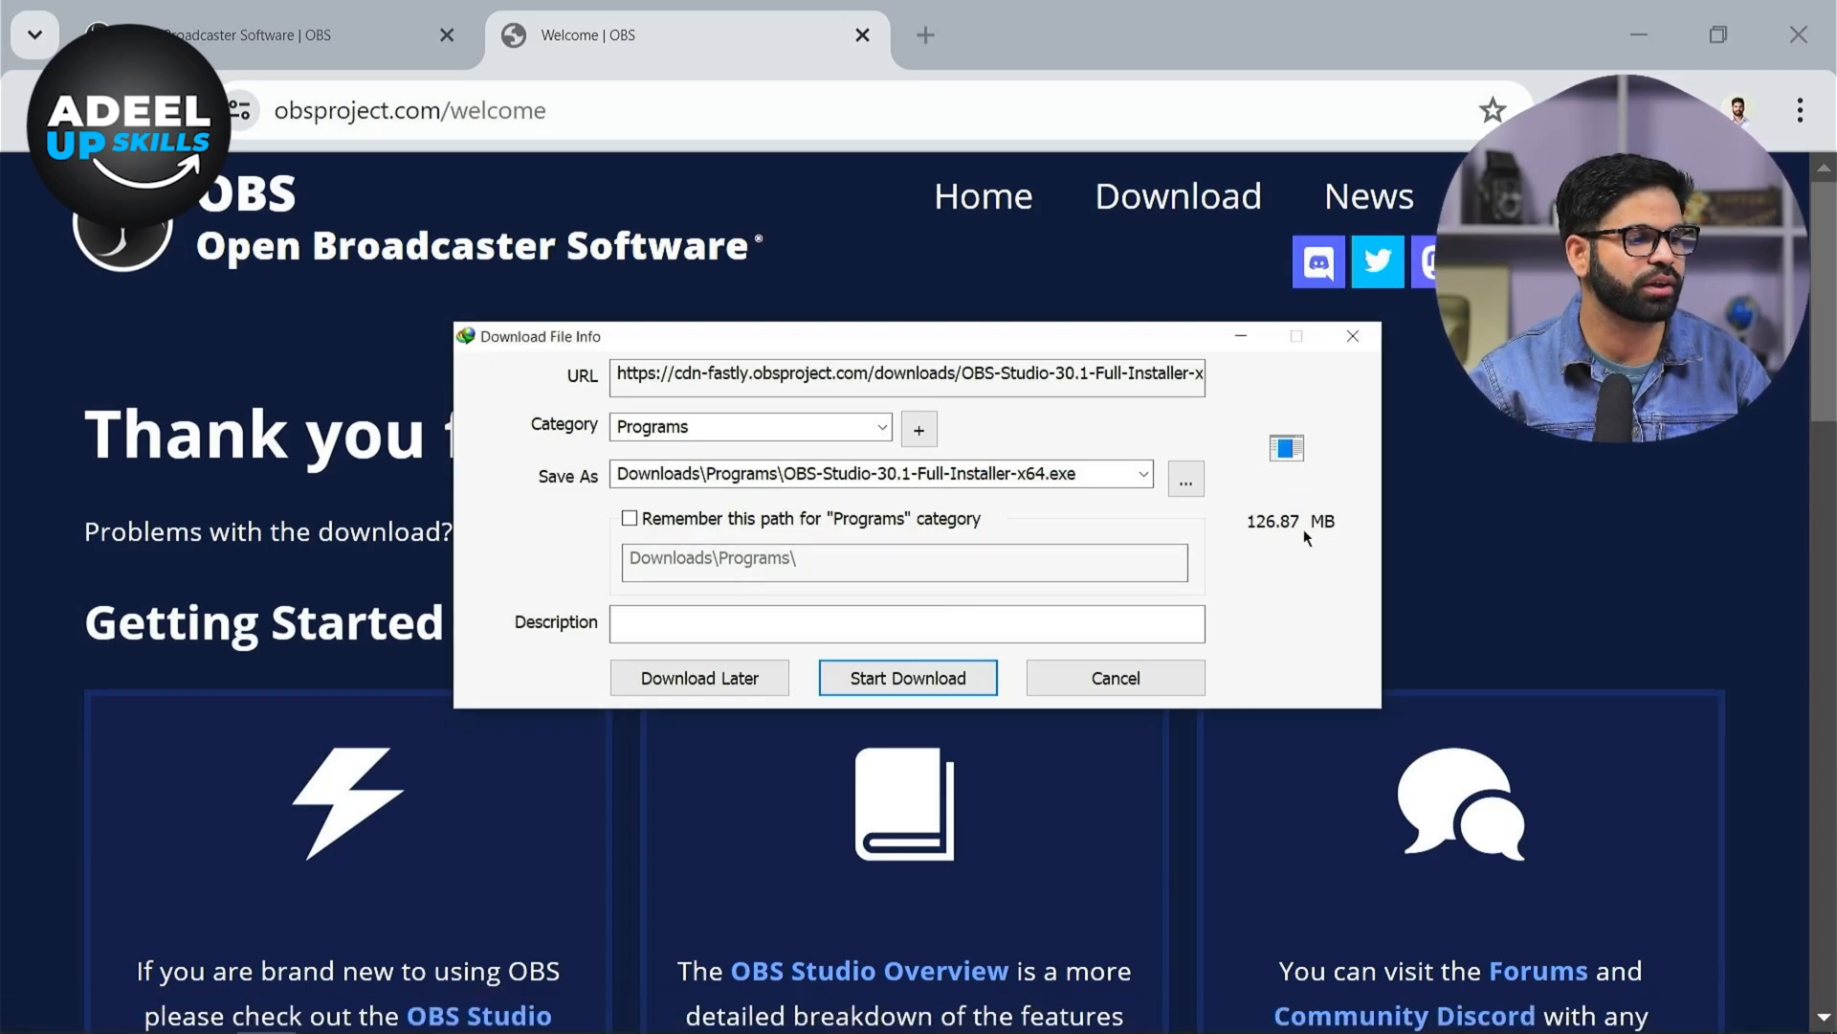
pyautogui.click(885, 677)
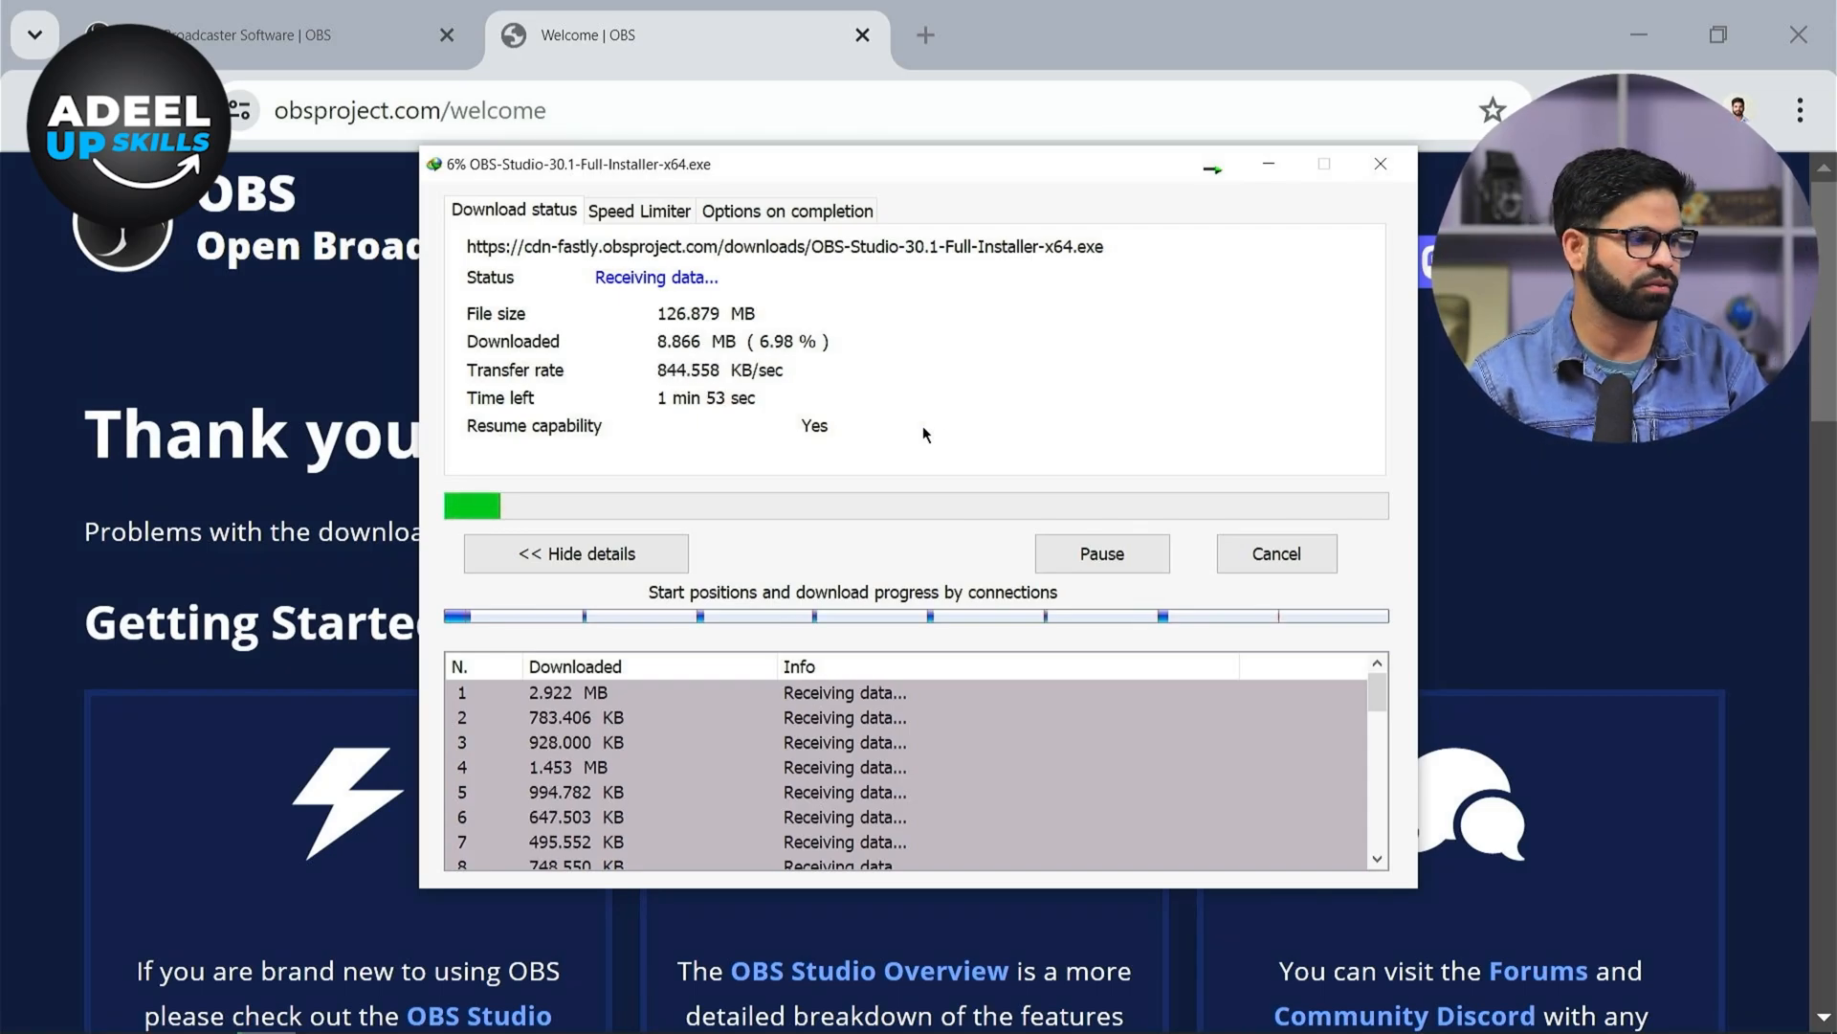
pyautogui.click(1249, 555)
# Run the OBS-Studio-30.1-Full-Installer-x64 from the E:\software\OBS Studio\OBS folder and advance through the setup wizard to install
pyautogui.press('super')
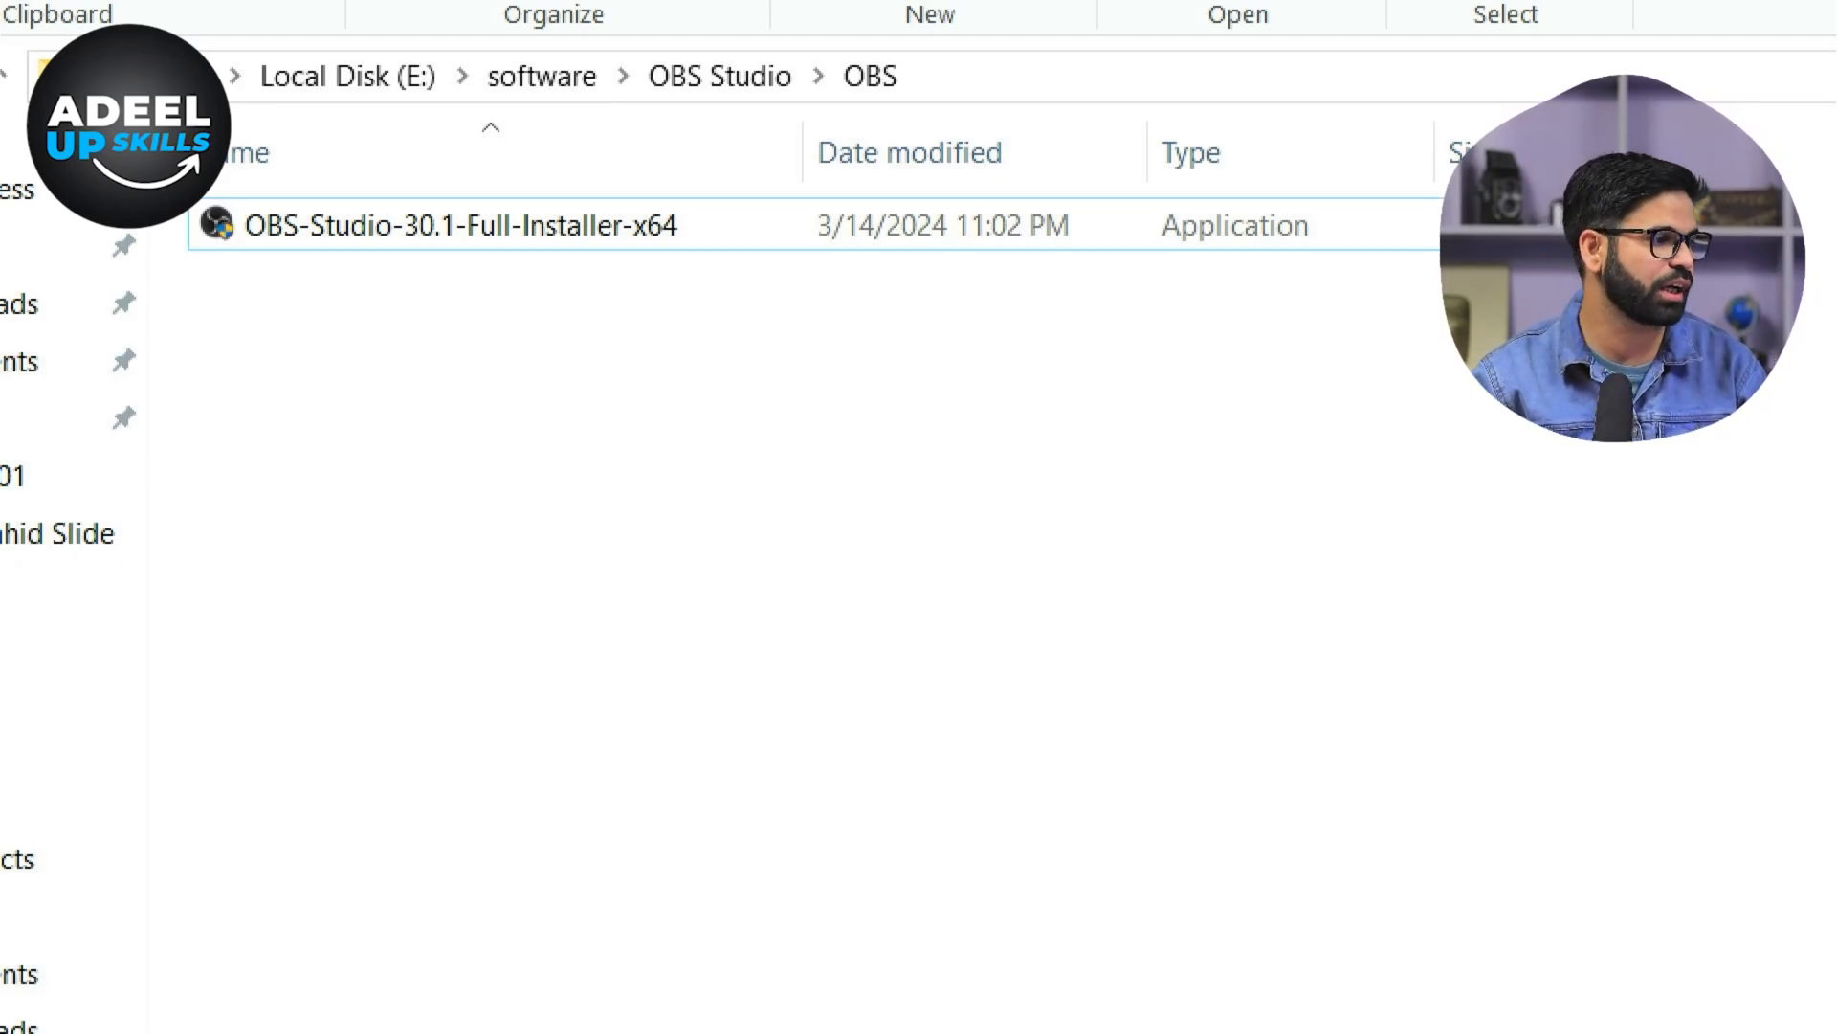
pyautogui.doubleClick(509, 238)
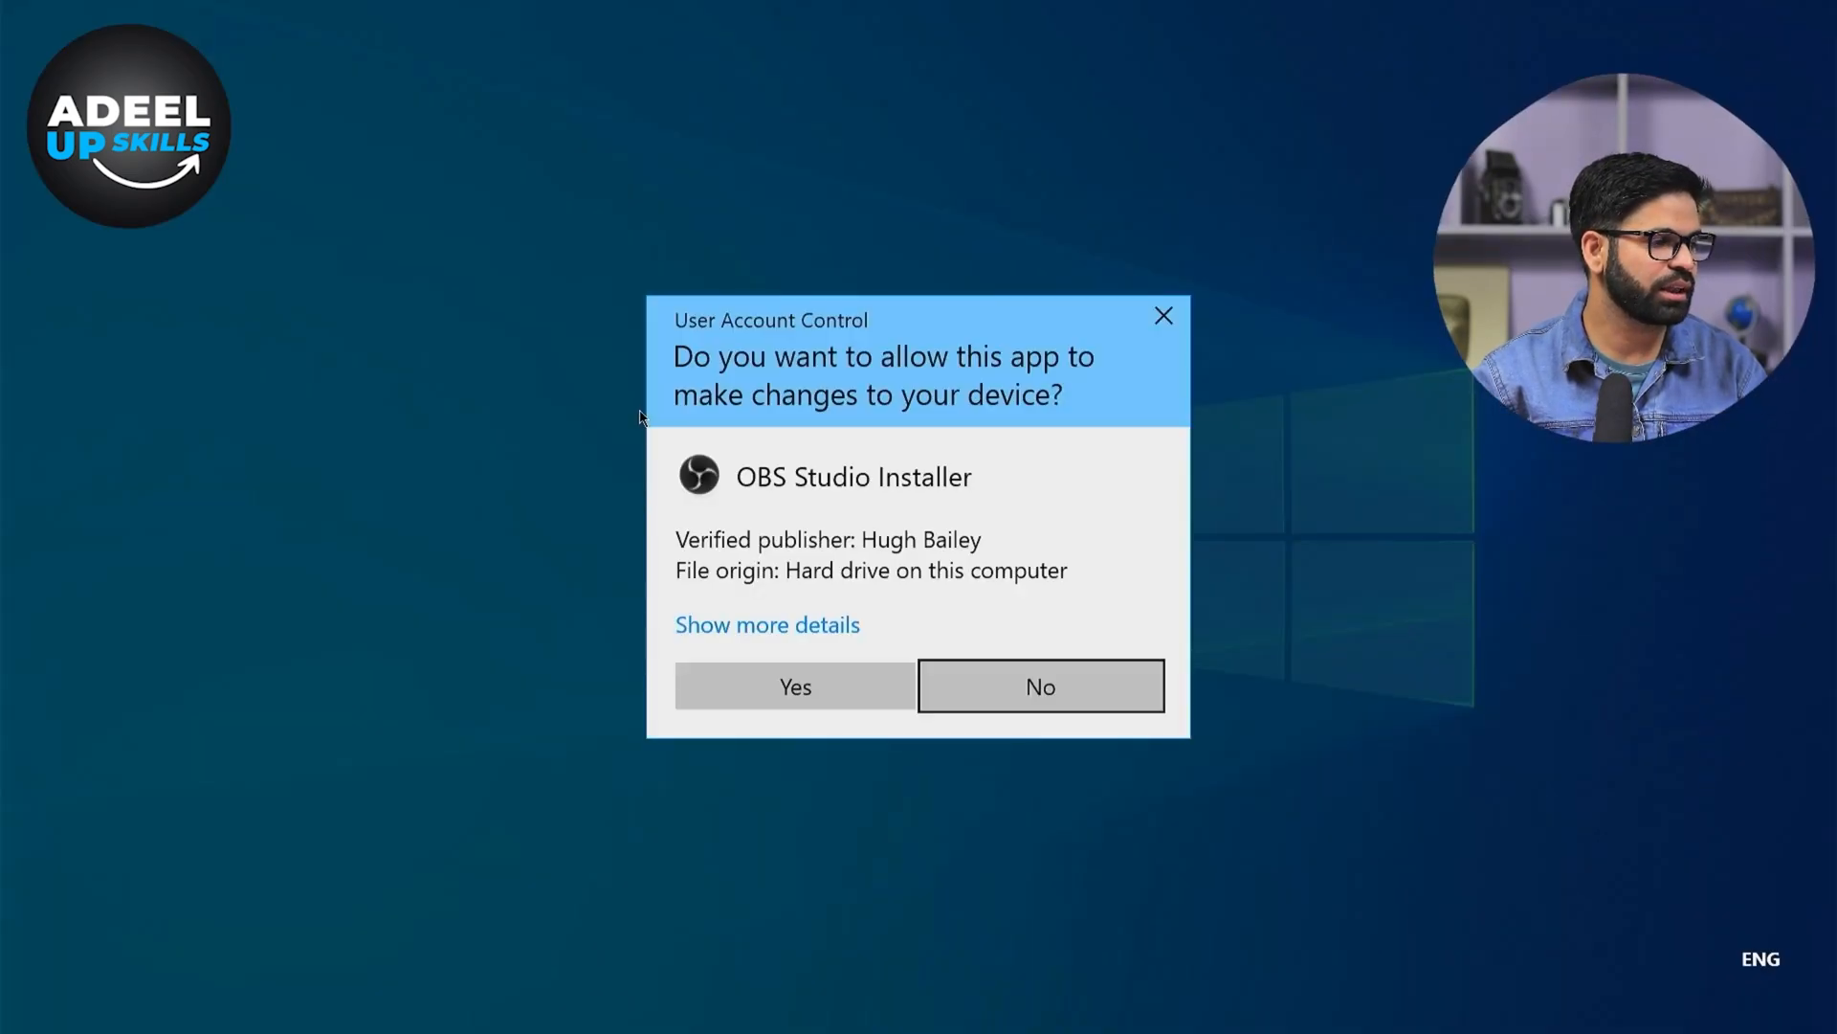
pyautogui.click(850, 672)
pyautogui.click(1063, 714)
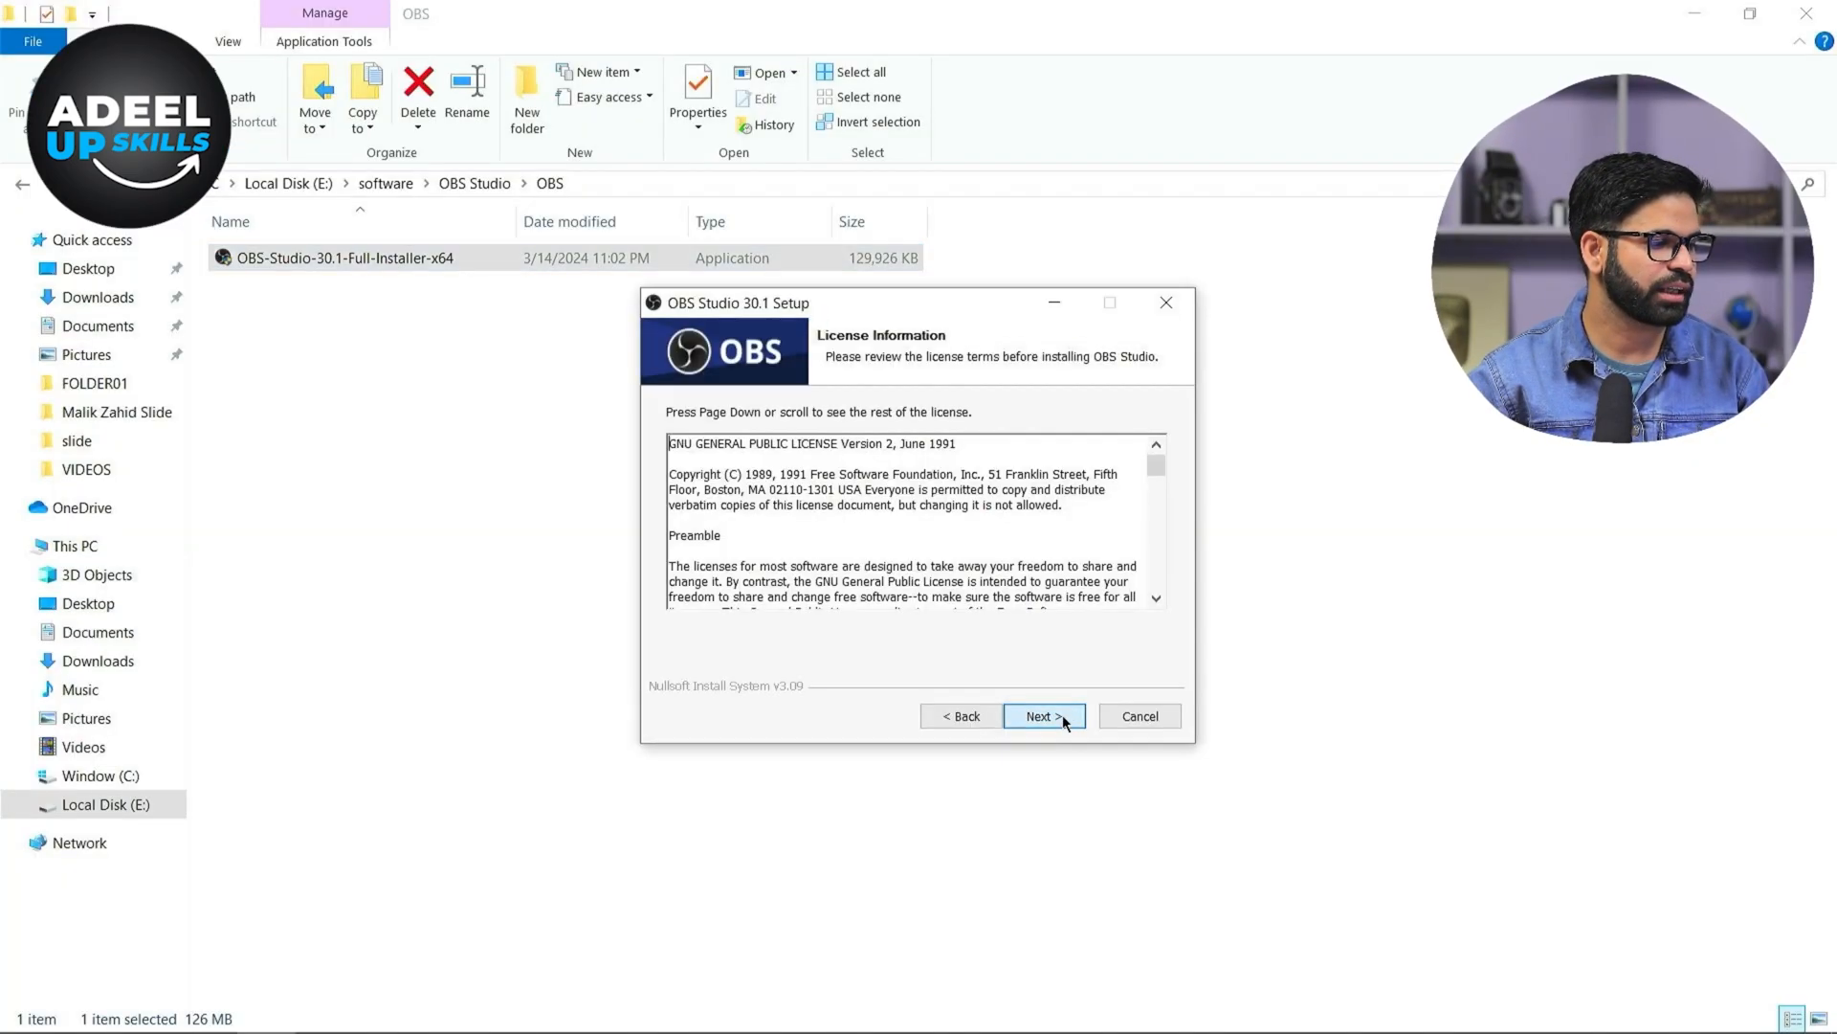
pyautogui.click(1063, 714)
pyautogui.click(1062, 715)
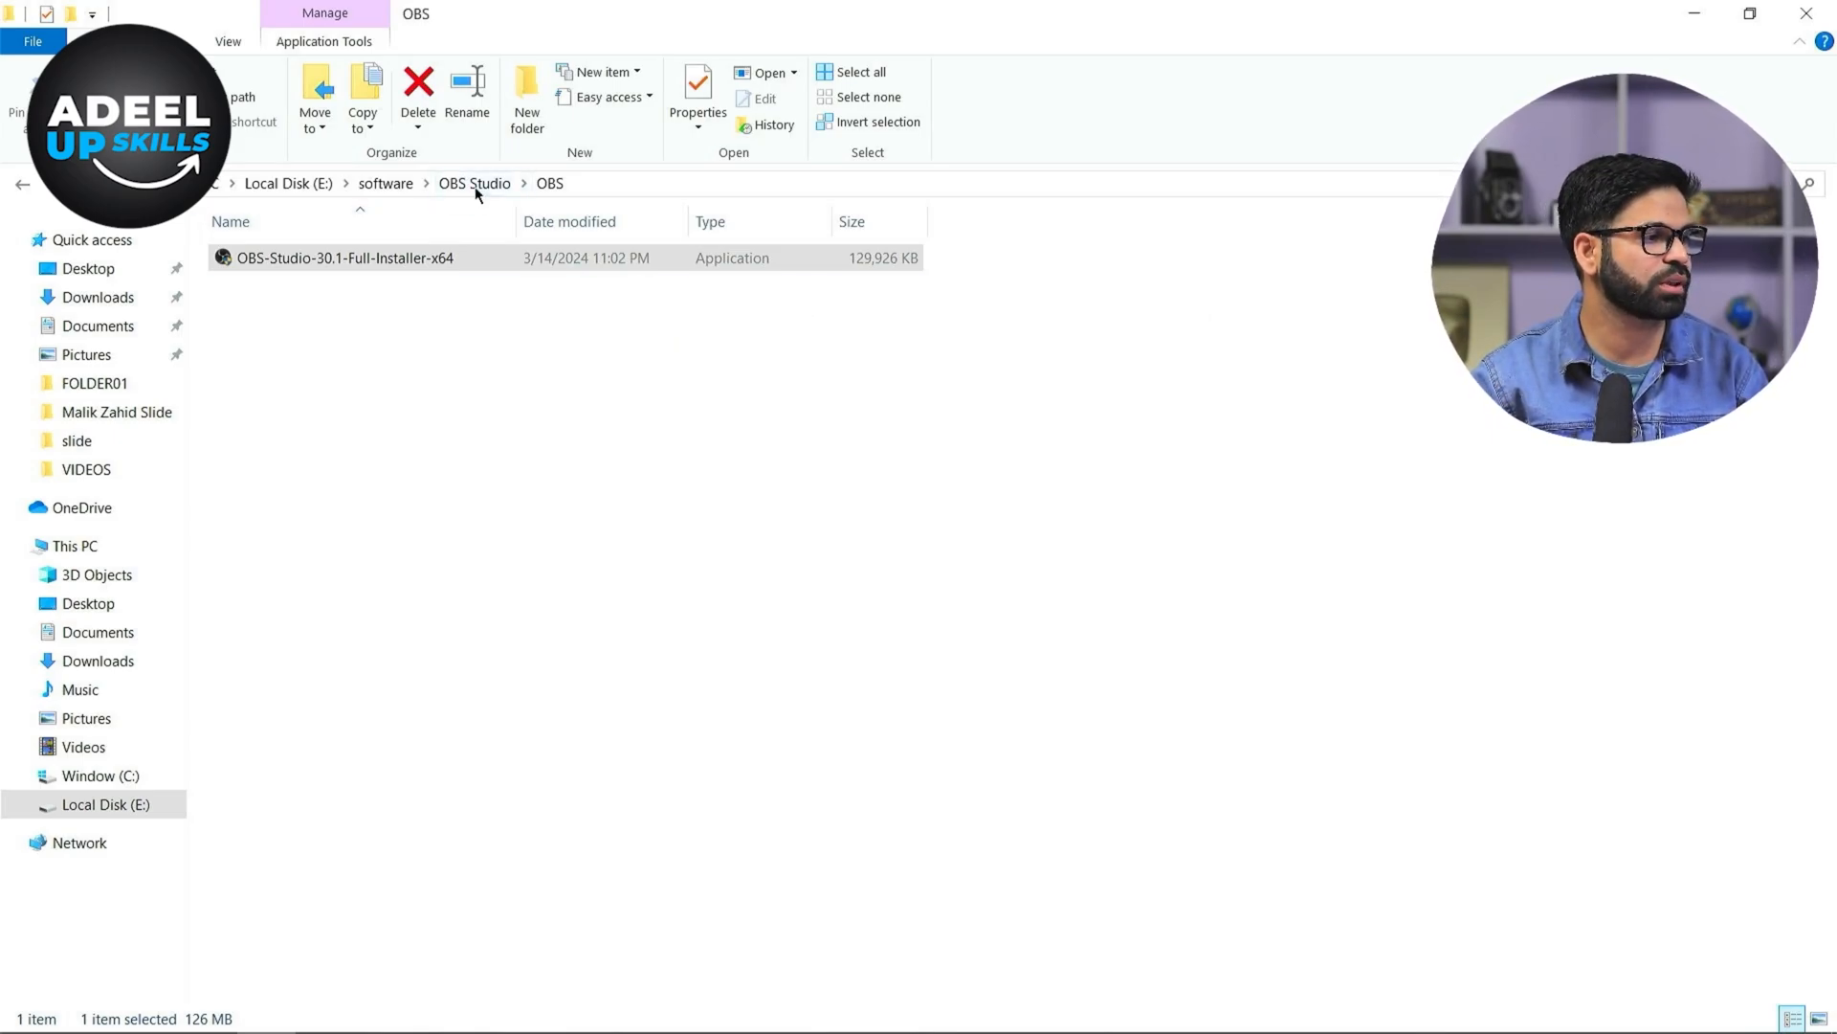
# Return to the installer when it finishes and complete the OBS Studio 30.1 setup, launching OBS
pyautogui.click(475, 184)
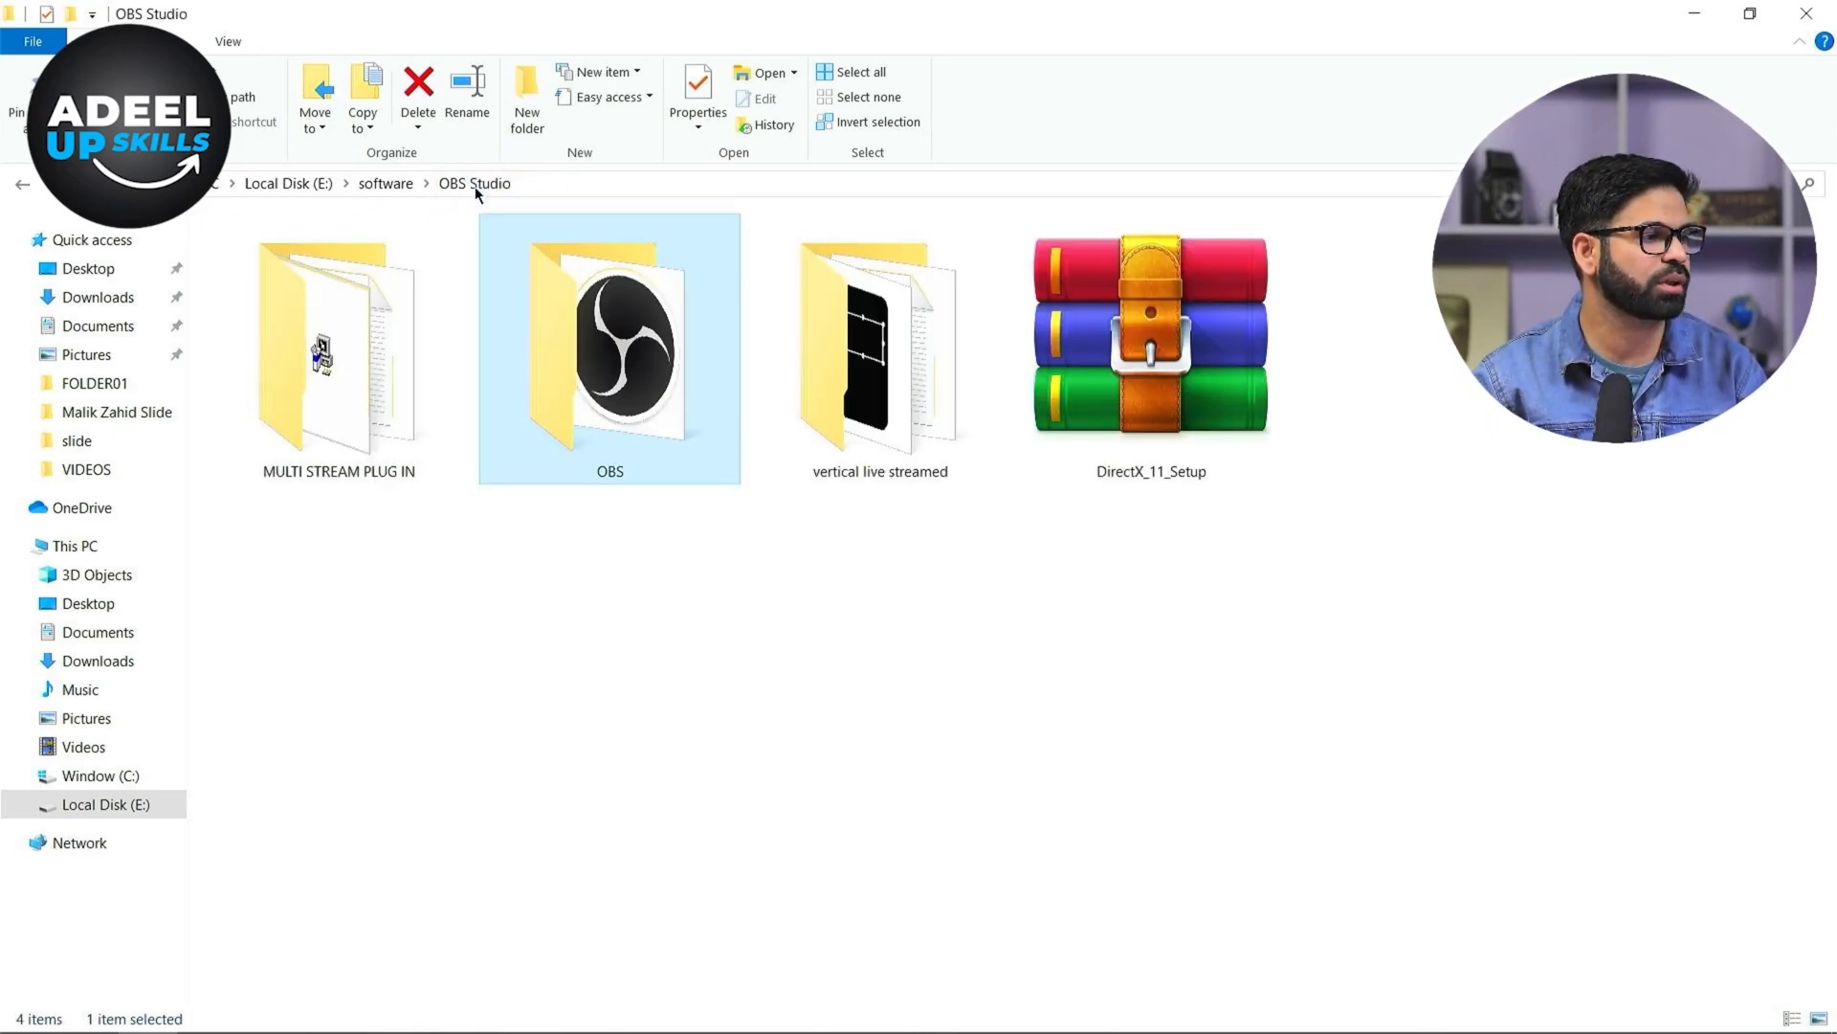
pyautogui.click(616, 580)
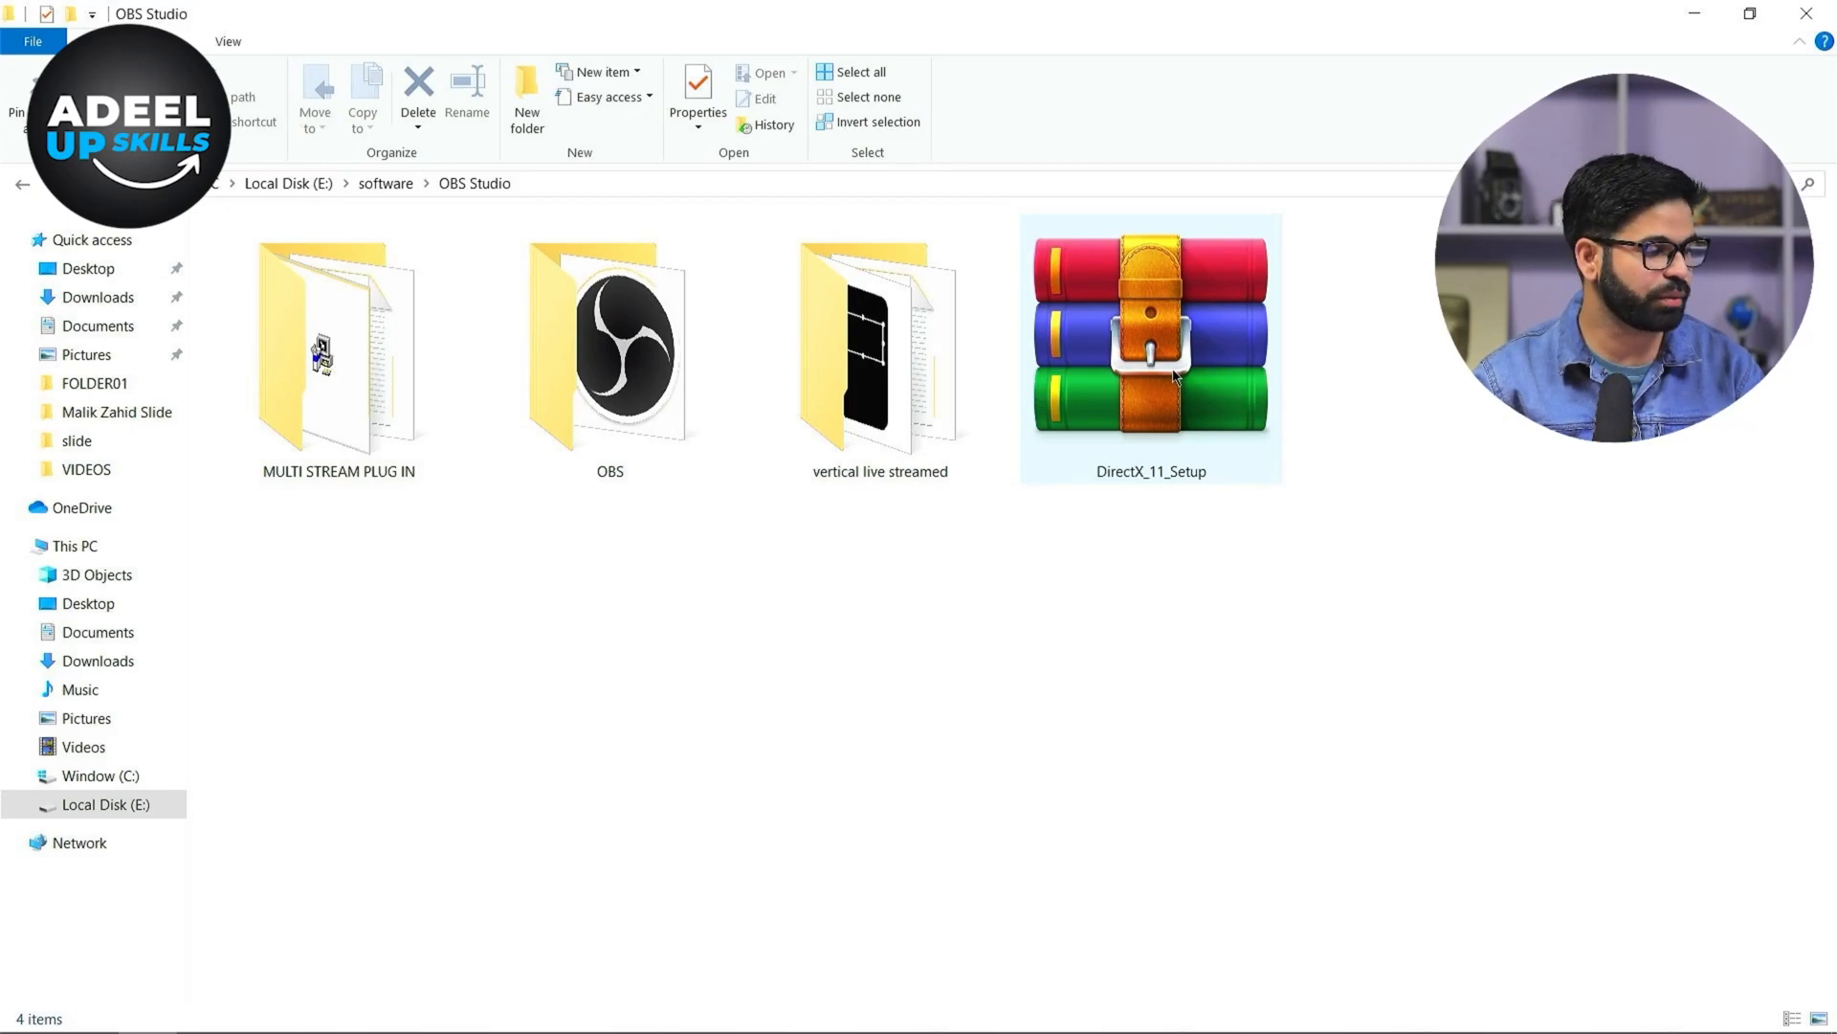
pyautogui.press('super')
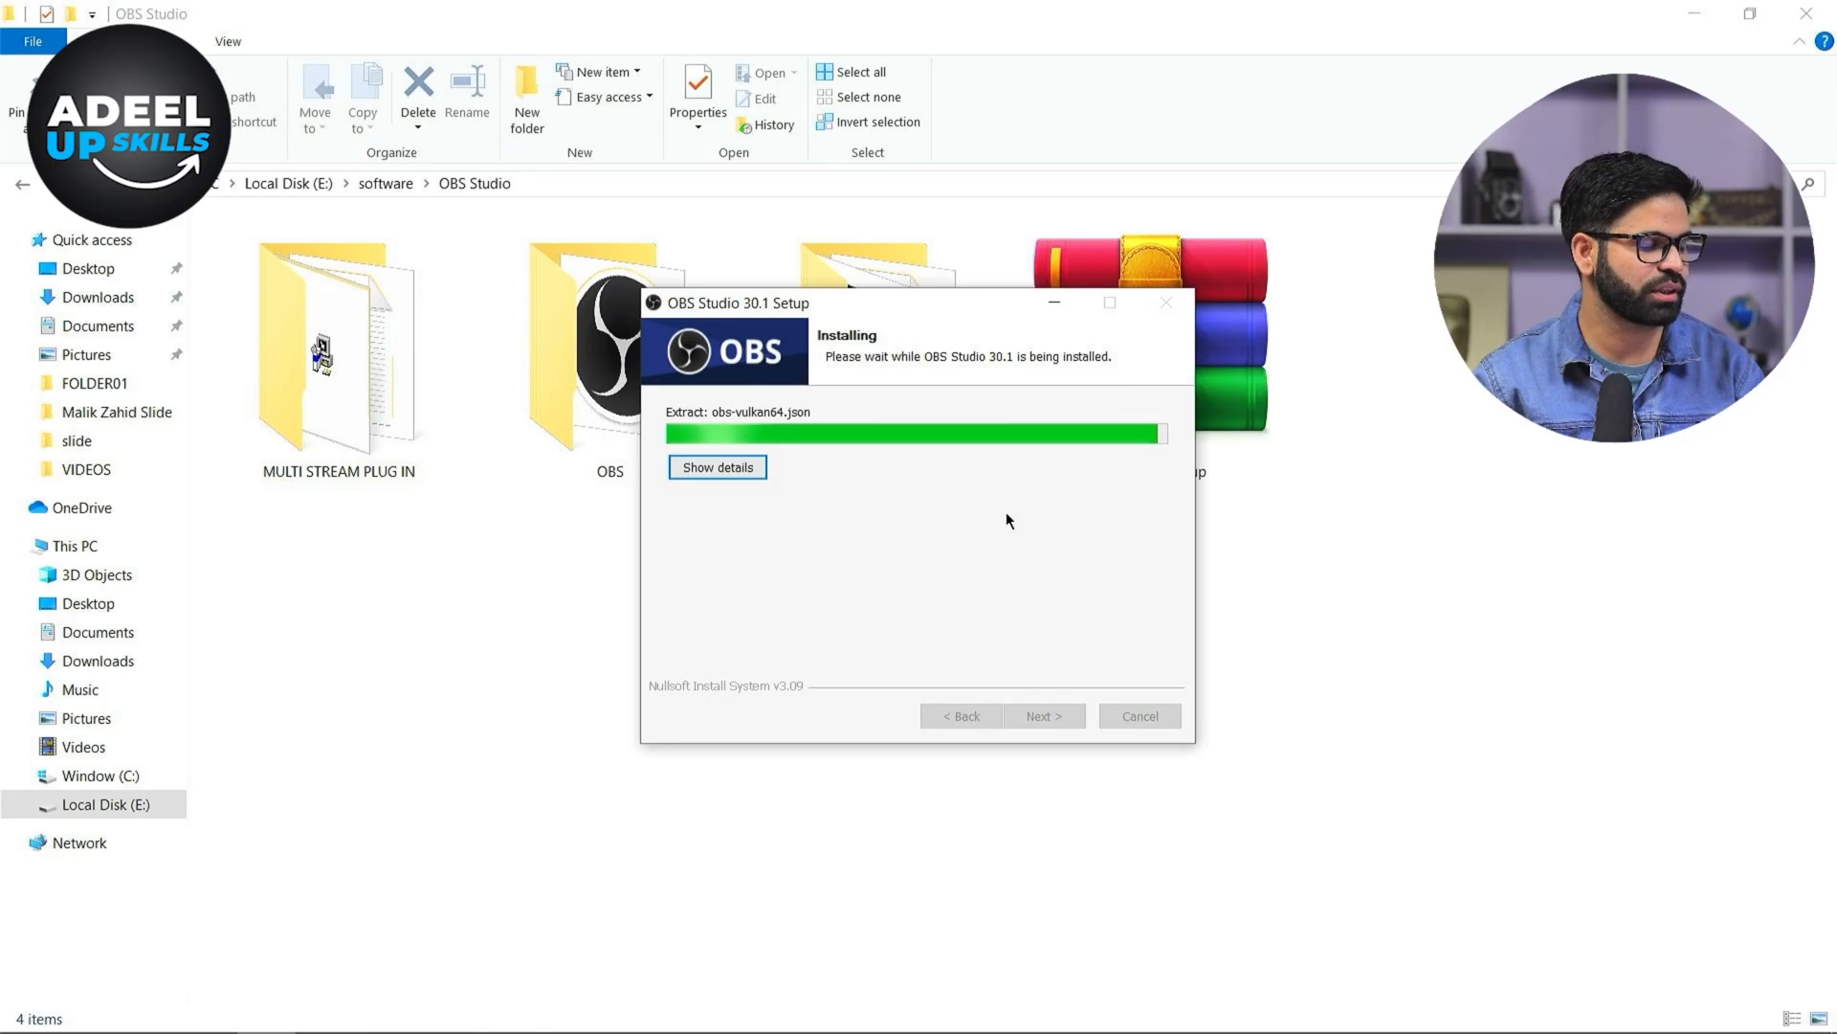
pyautogui.click(1066, 722)
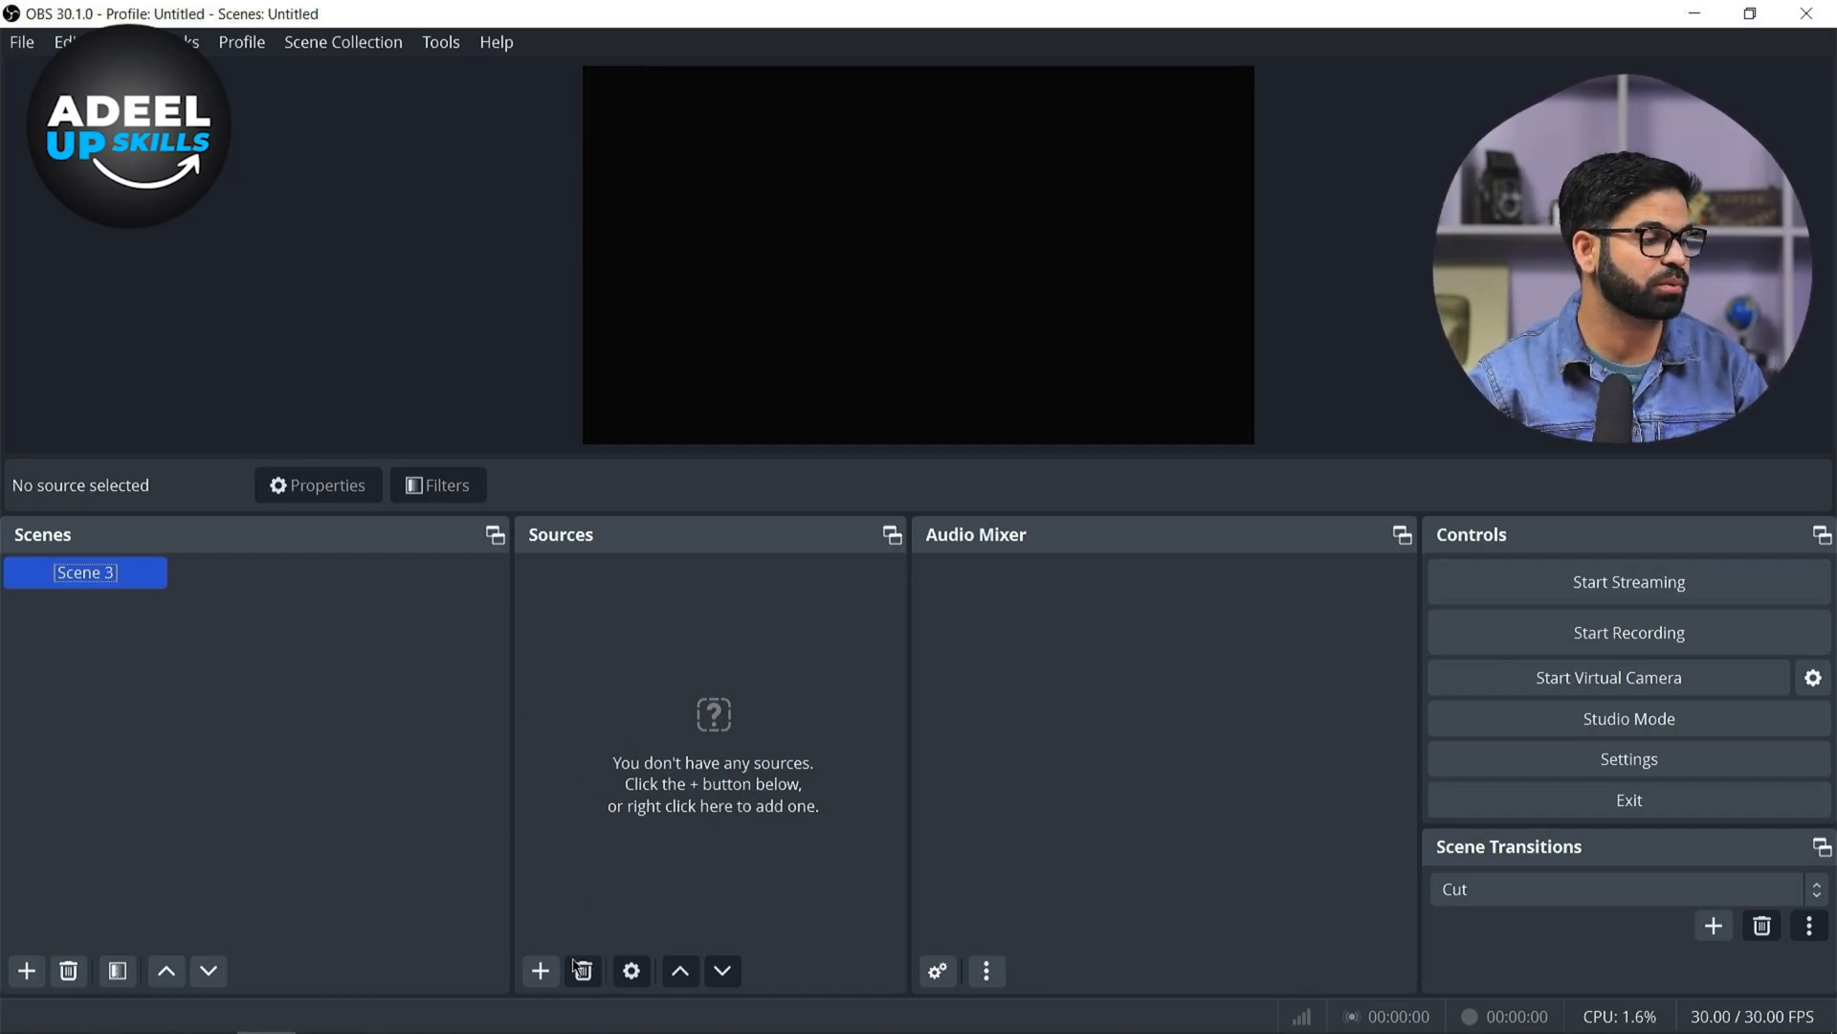
pyautogui.click(536, 968)
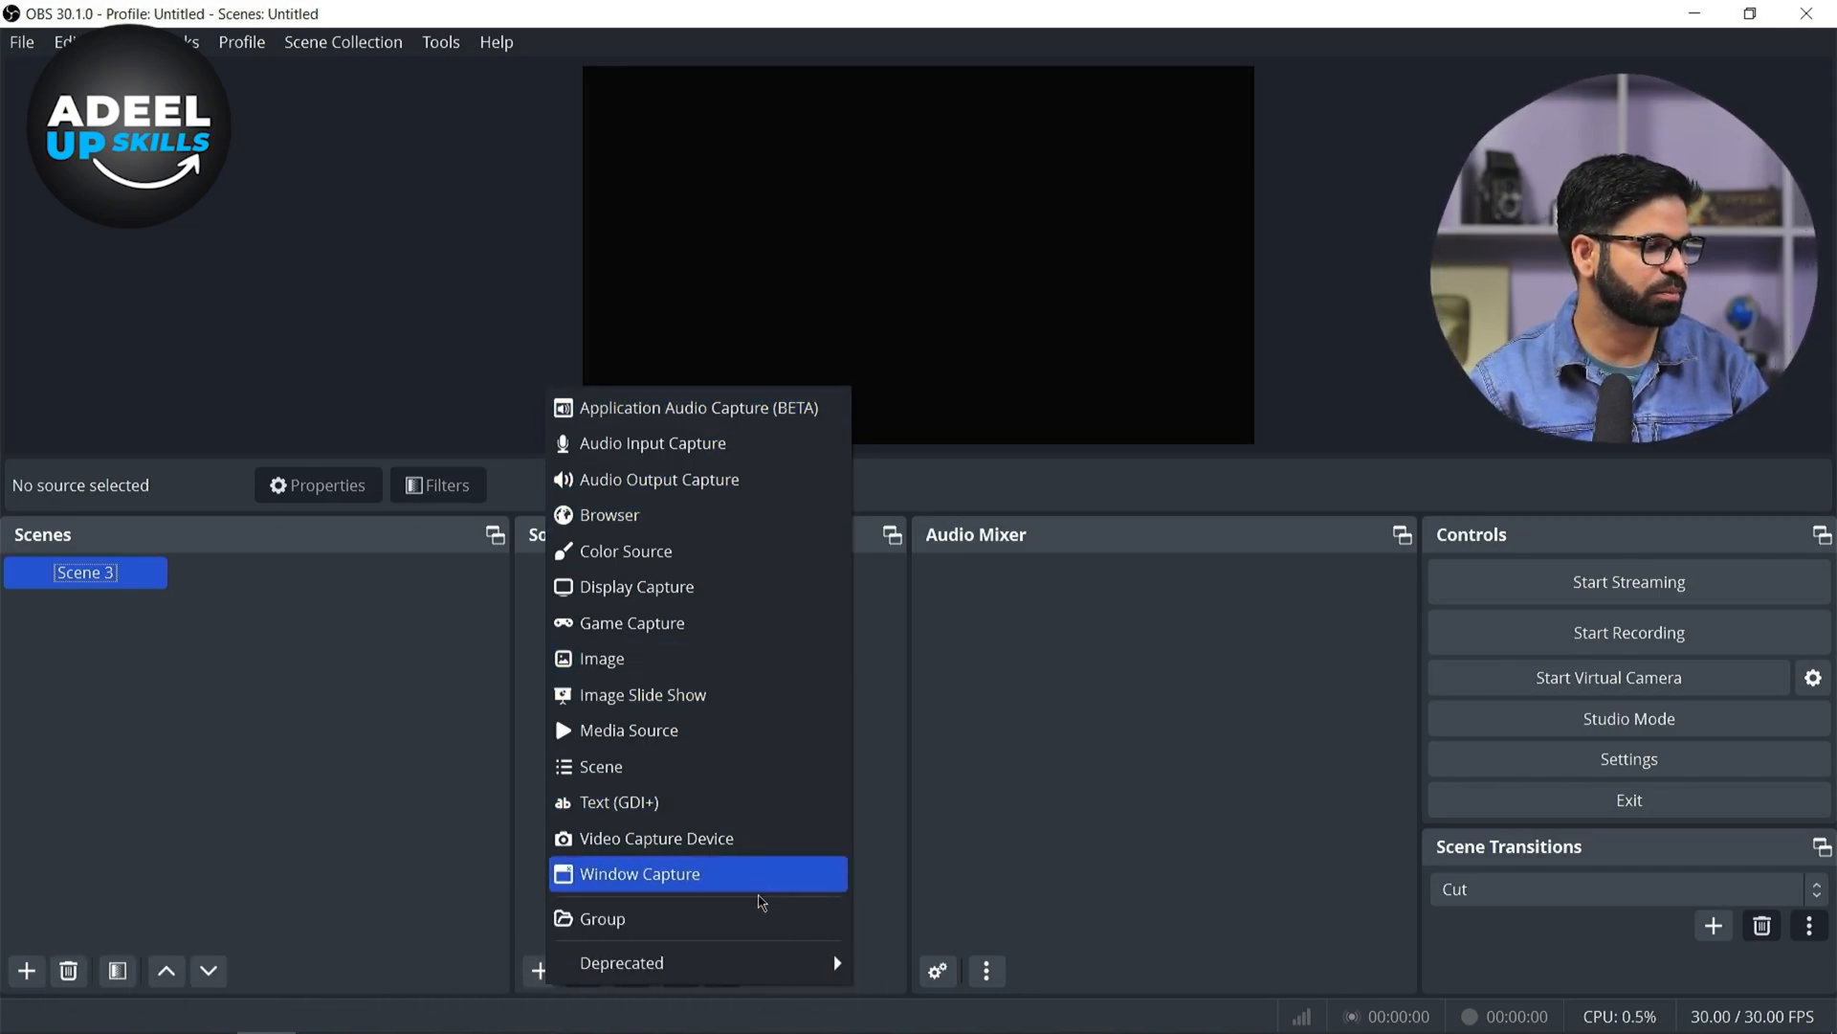
pyautogui.click(1152, 799)
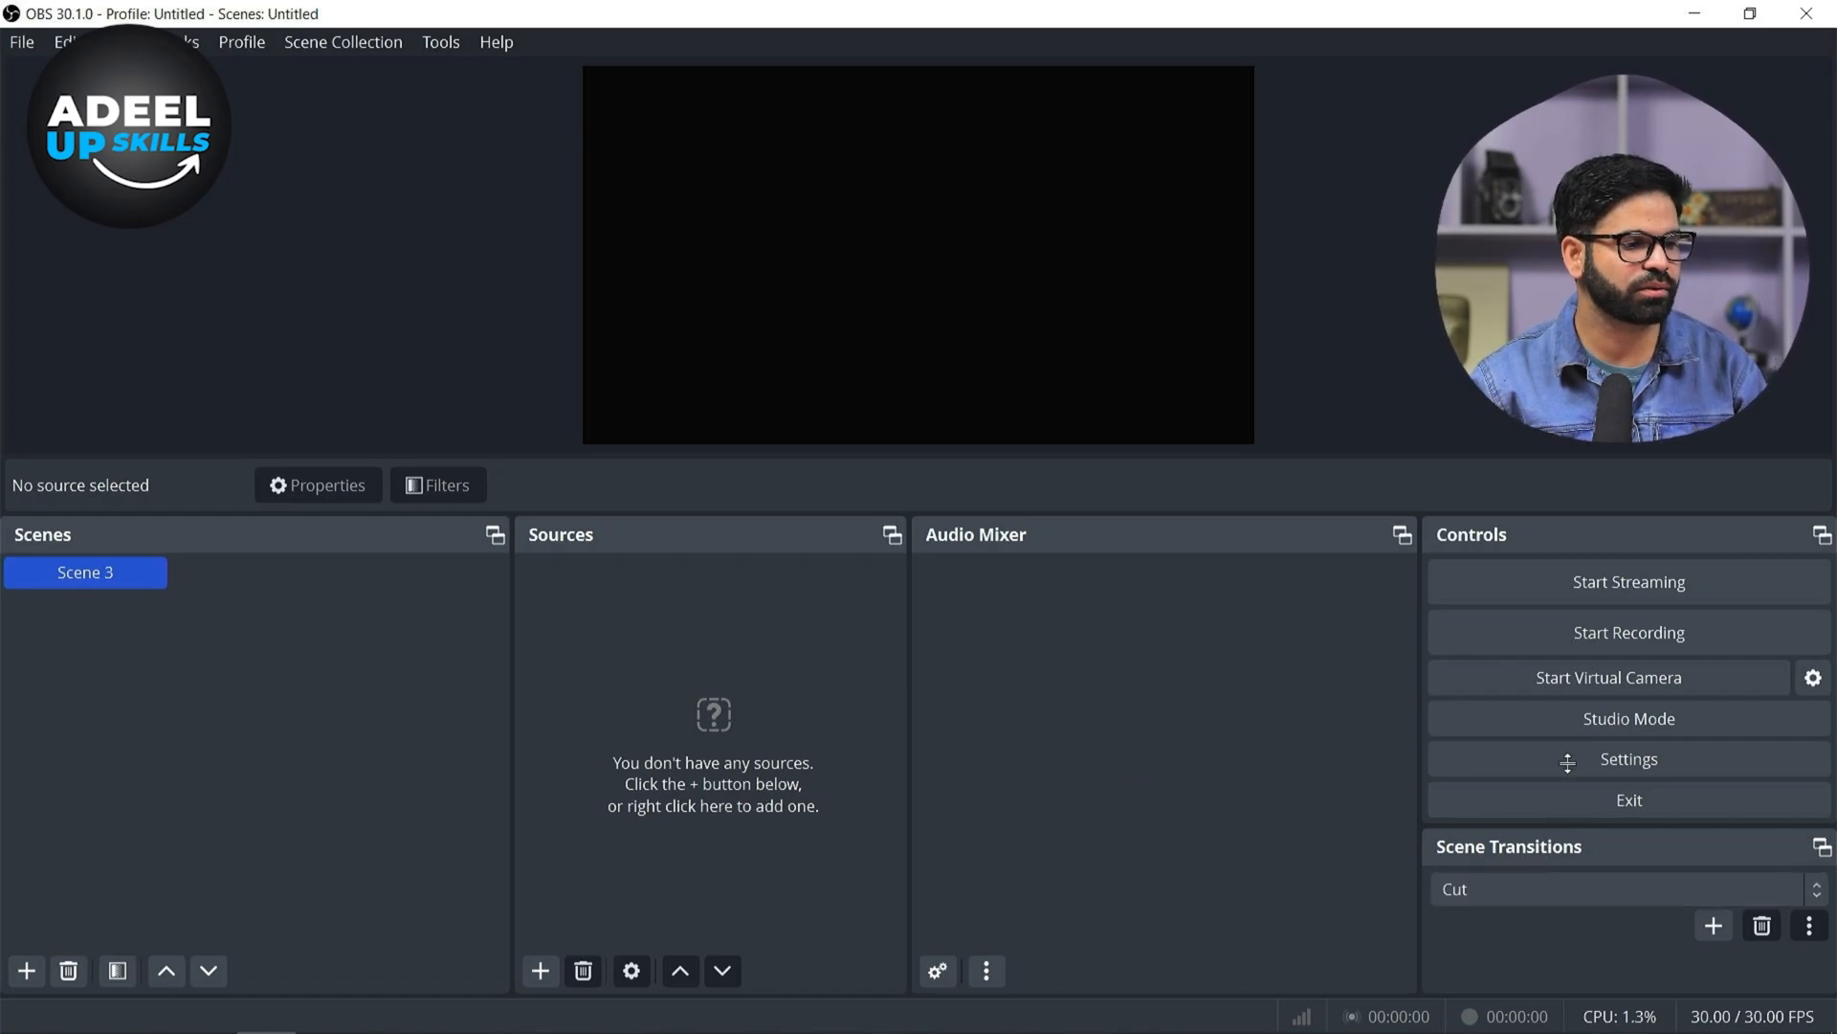
pyautogui.click(1560, 717)
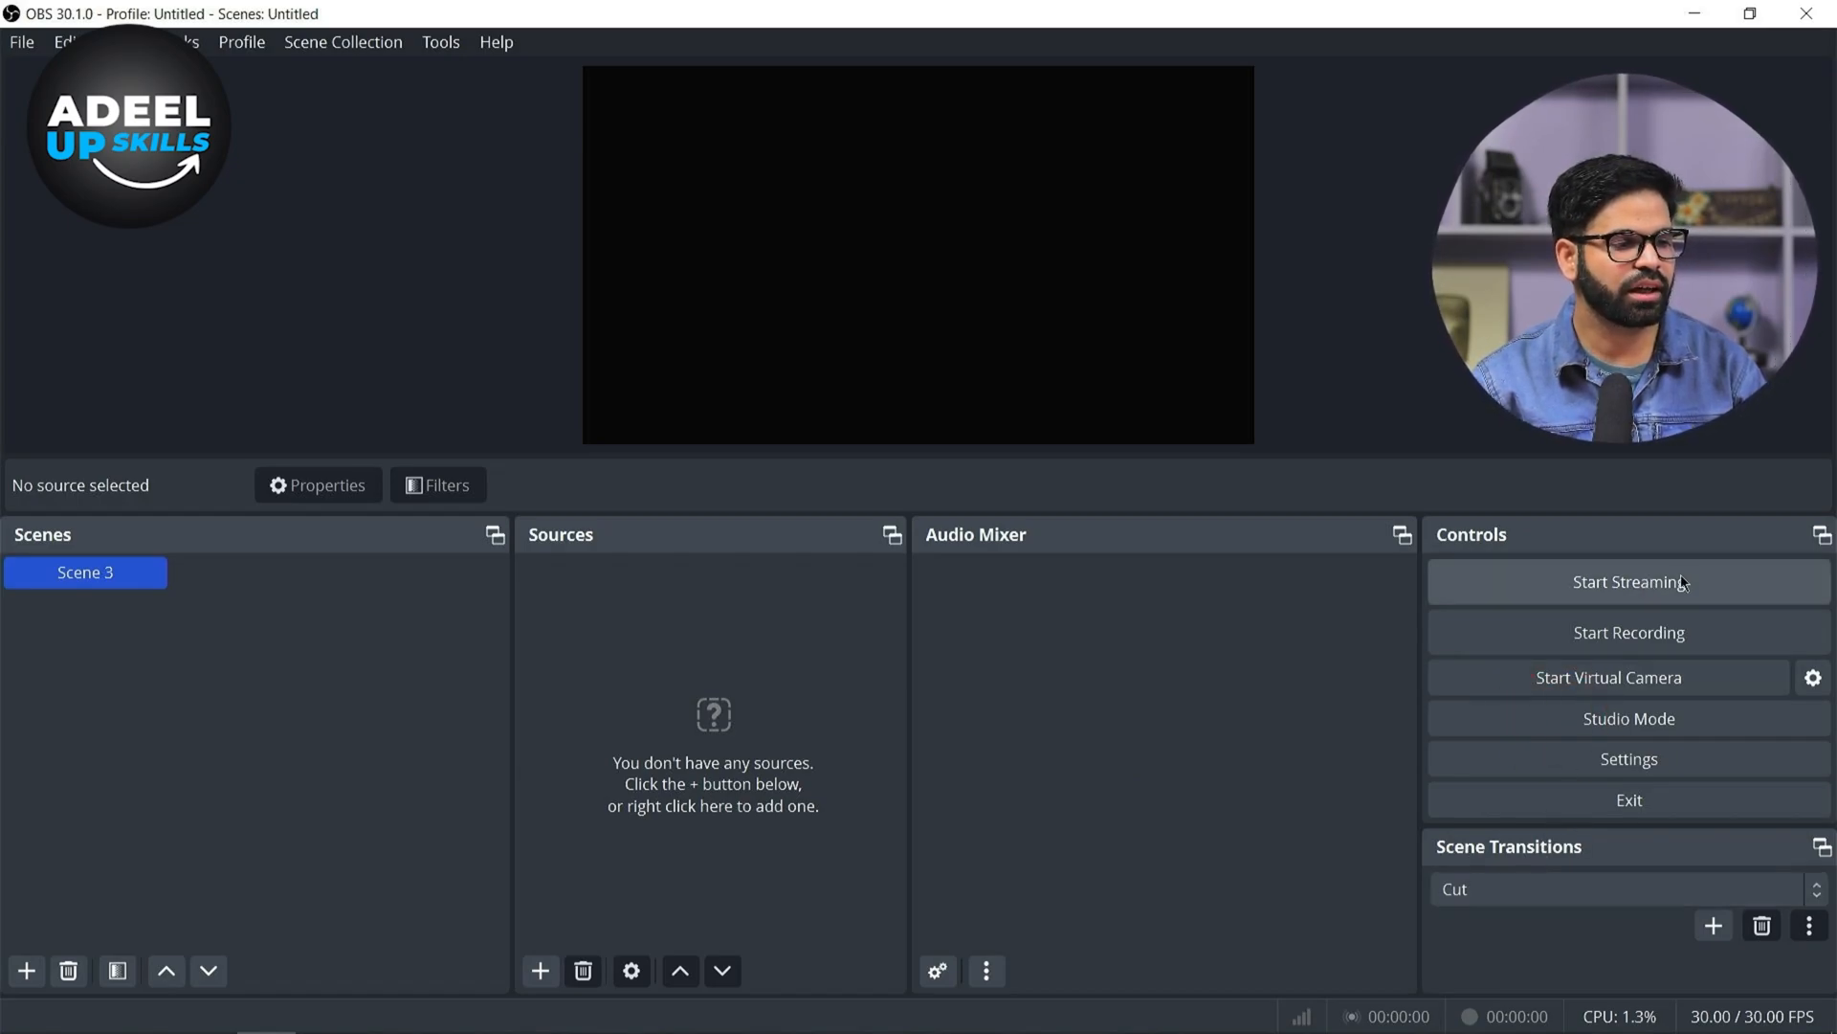
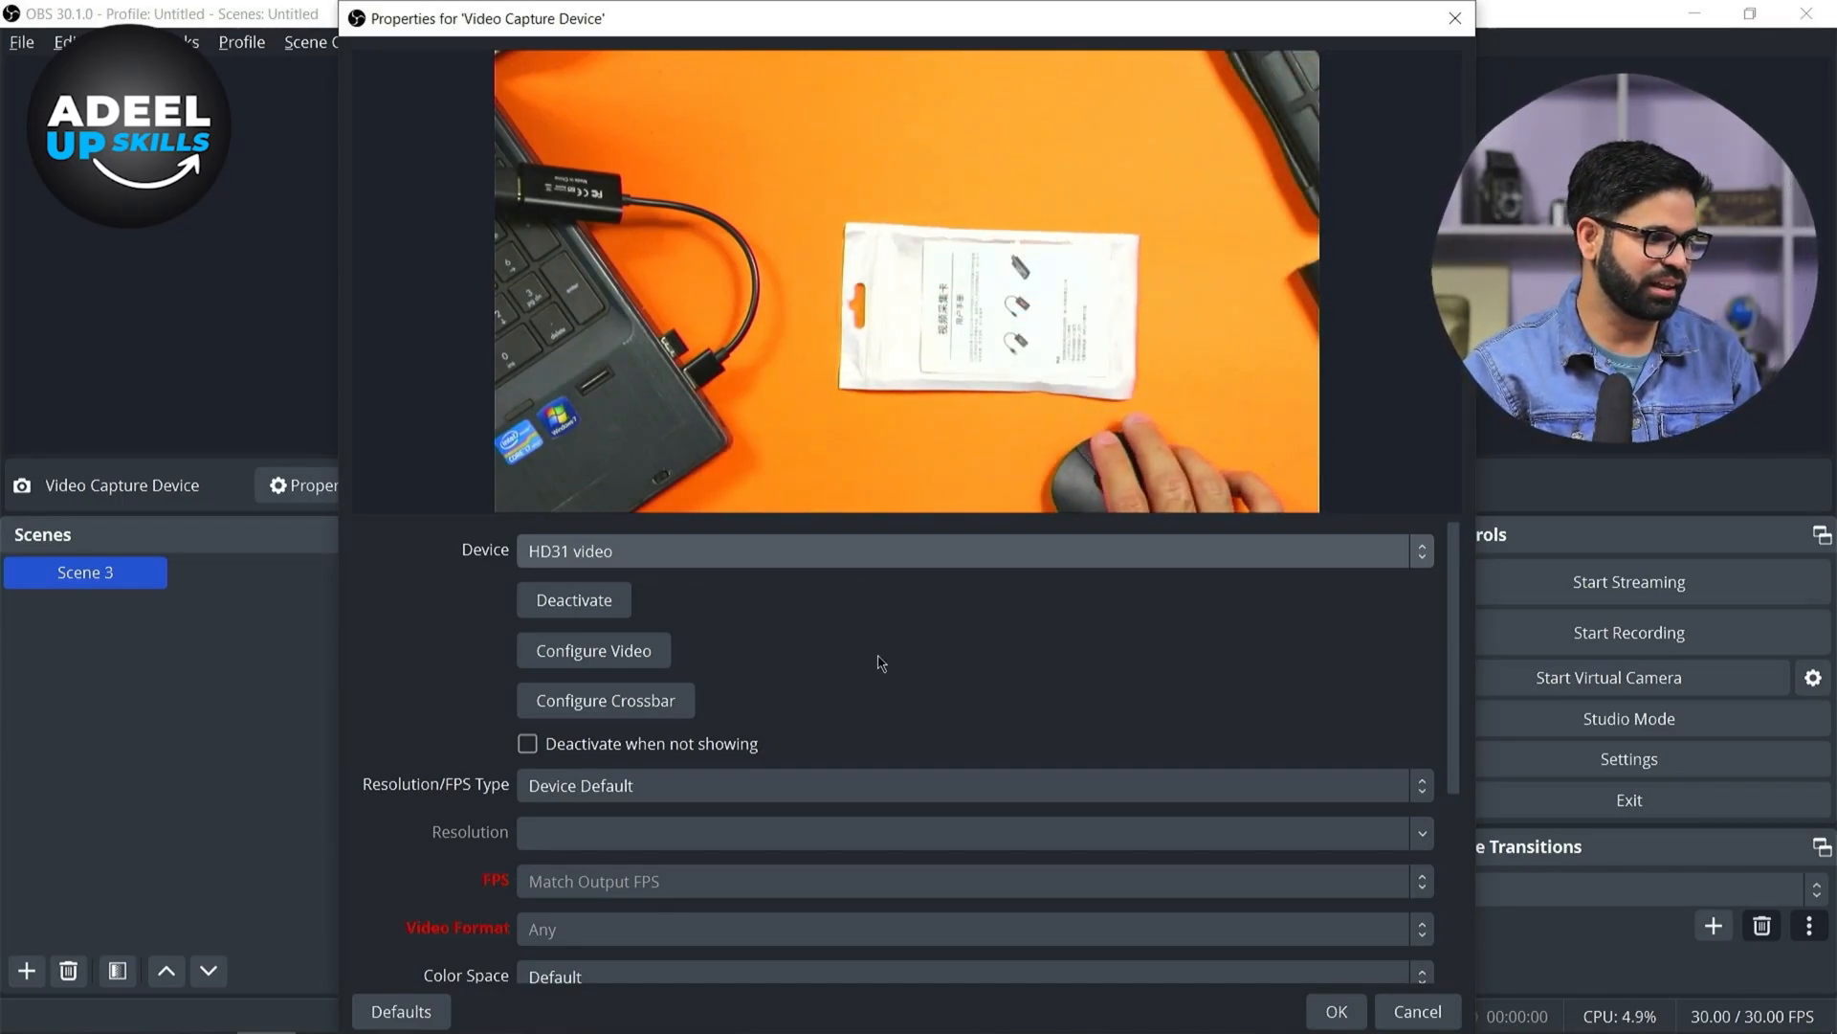
# Set the capture device's Resolution/FPS Type to Custom and its resolution to 1920x1080
pyautogui.scroll(-2, 894, 729)
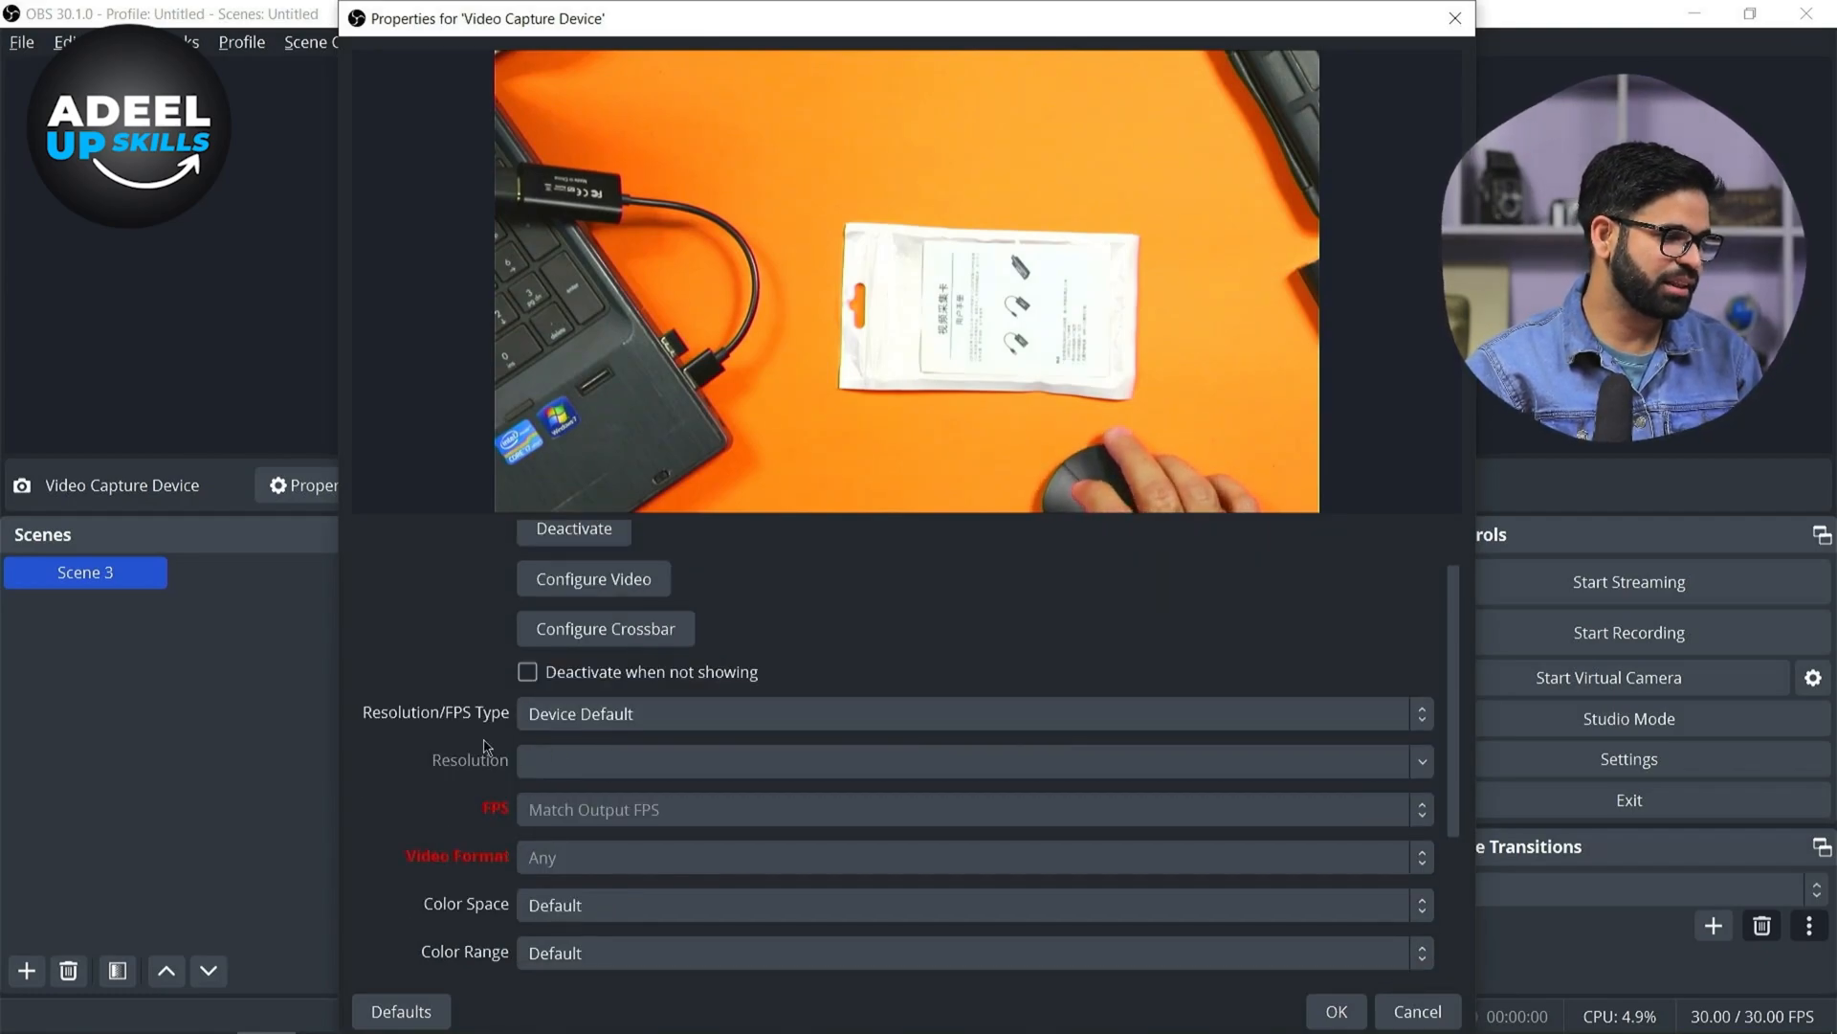
pyautogui.click(601, 718)
pyautogui.click(606, 768)
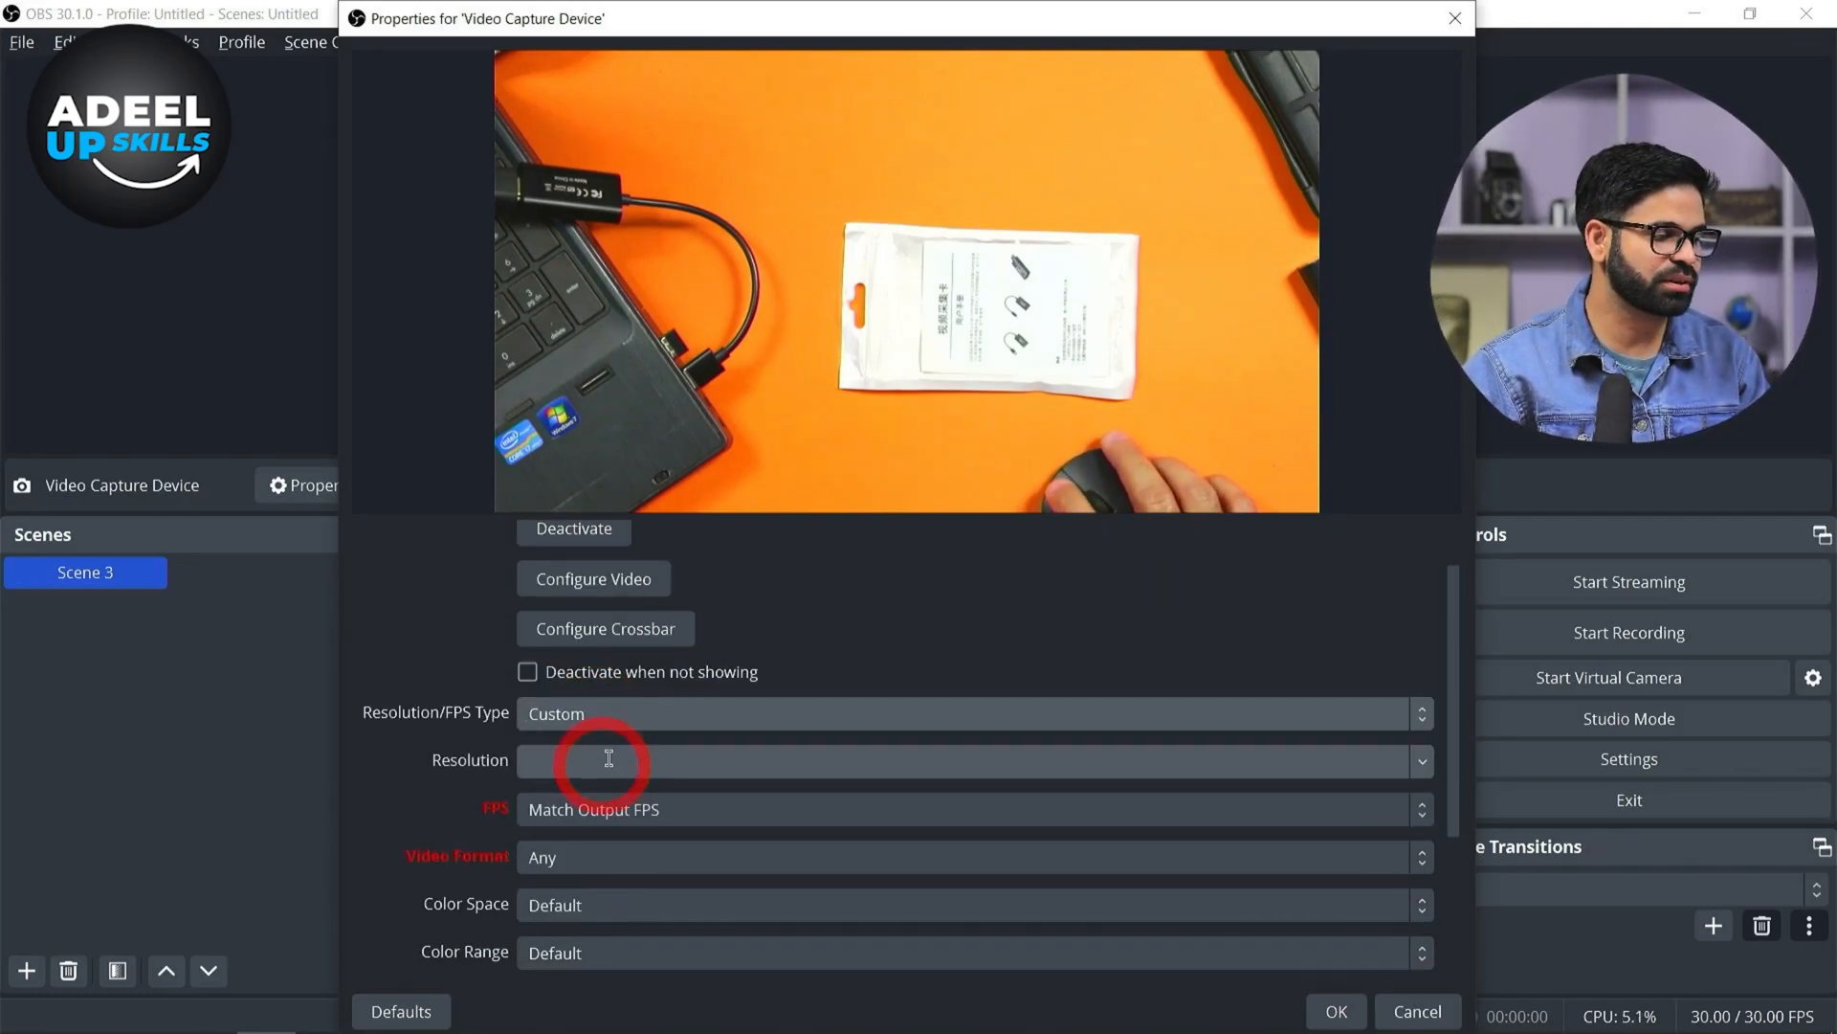
pyautogui.click(1427, 774)
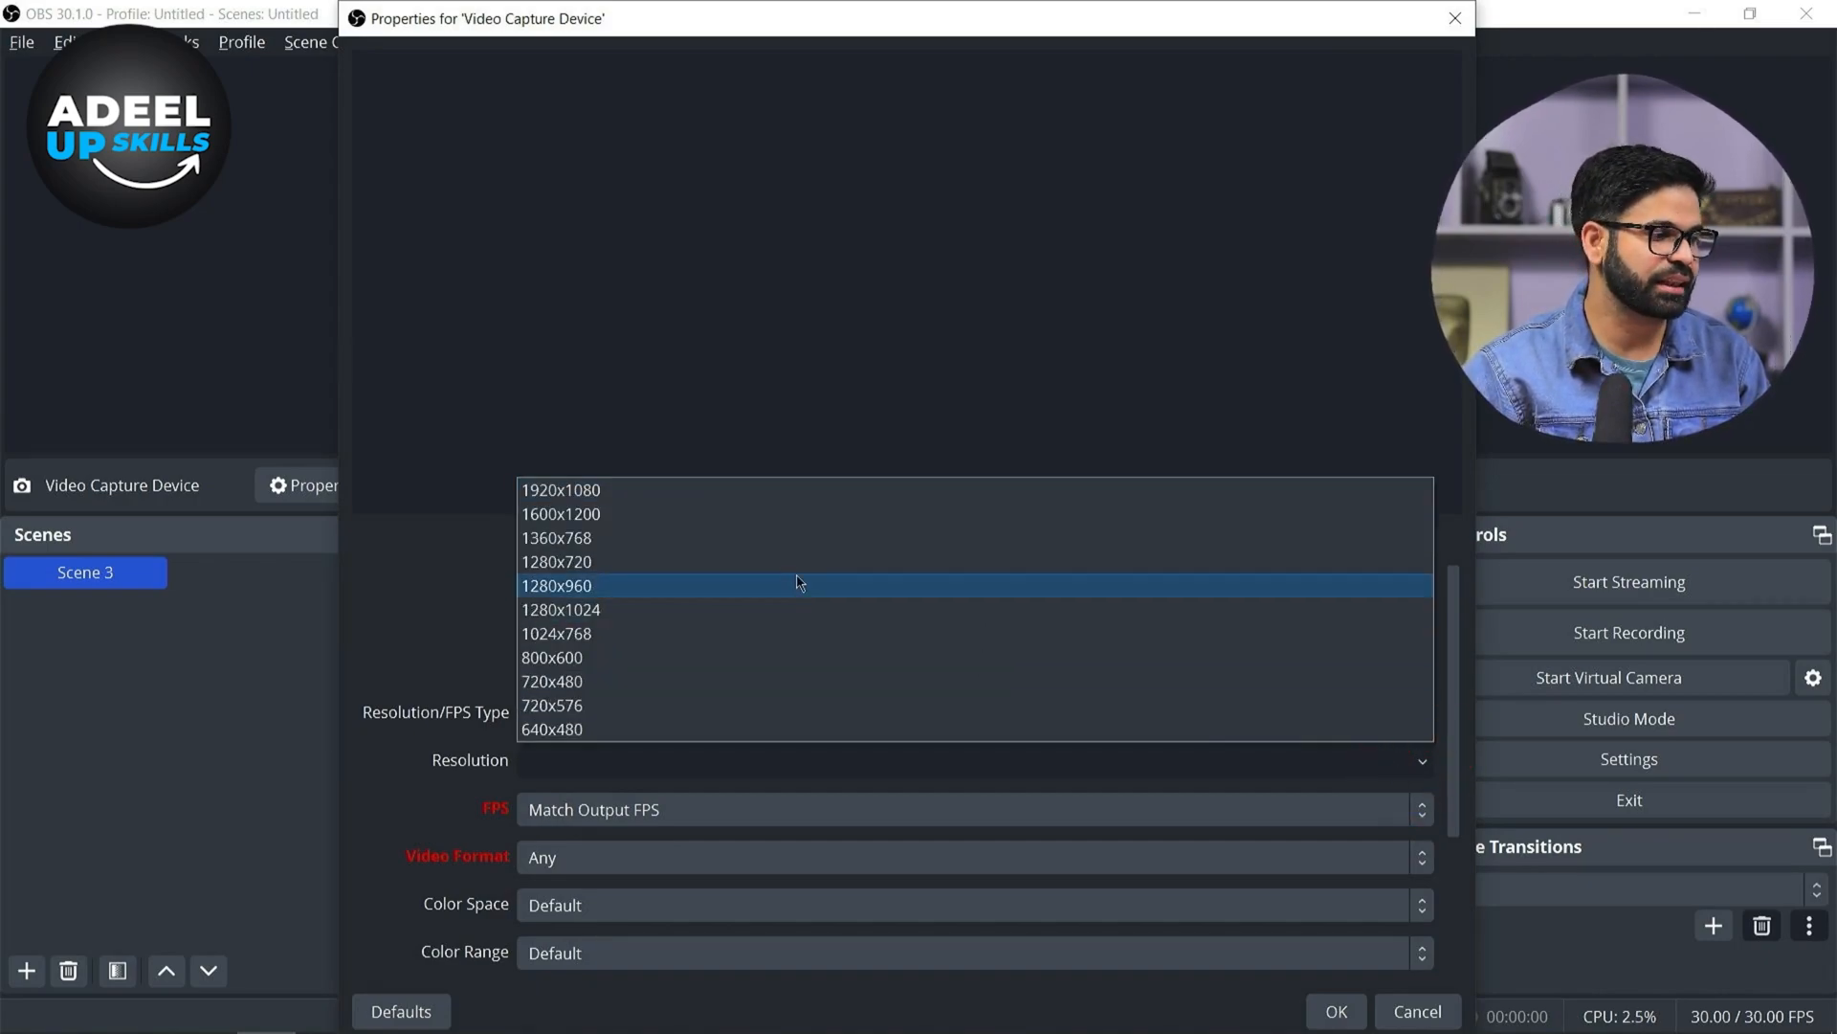
pyautogui.click(692, 502)
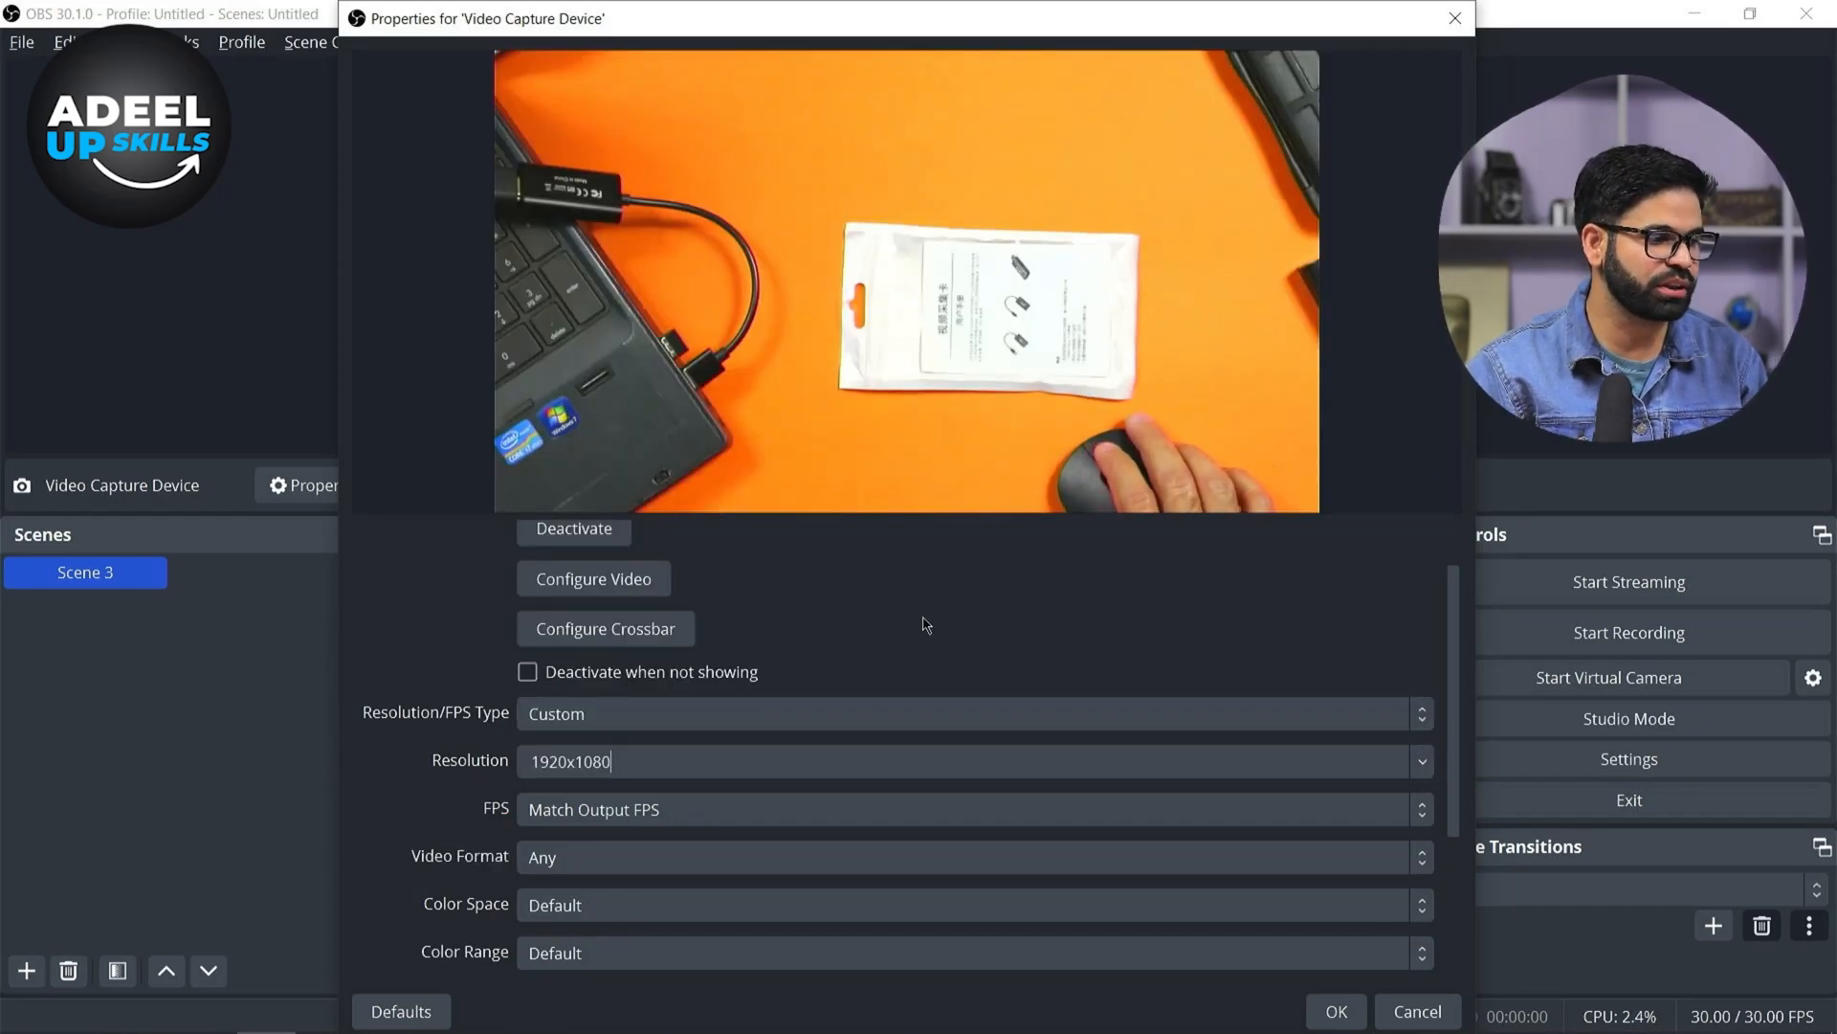
# Set the capture device's FPS to Match Output FPS, Color Space to Default and Color Range to Full
pyautogui.moveTo(1452, 740); pyautogui.dragTo(1478, 882)
pyautogui.click(824, 567)
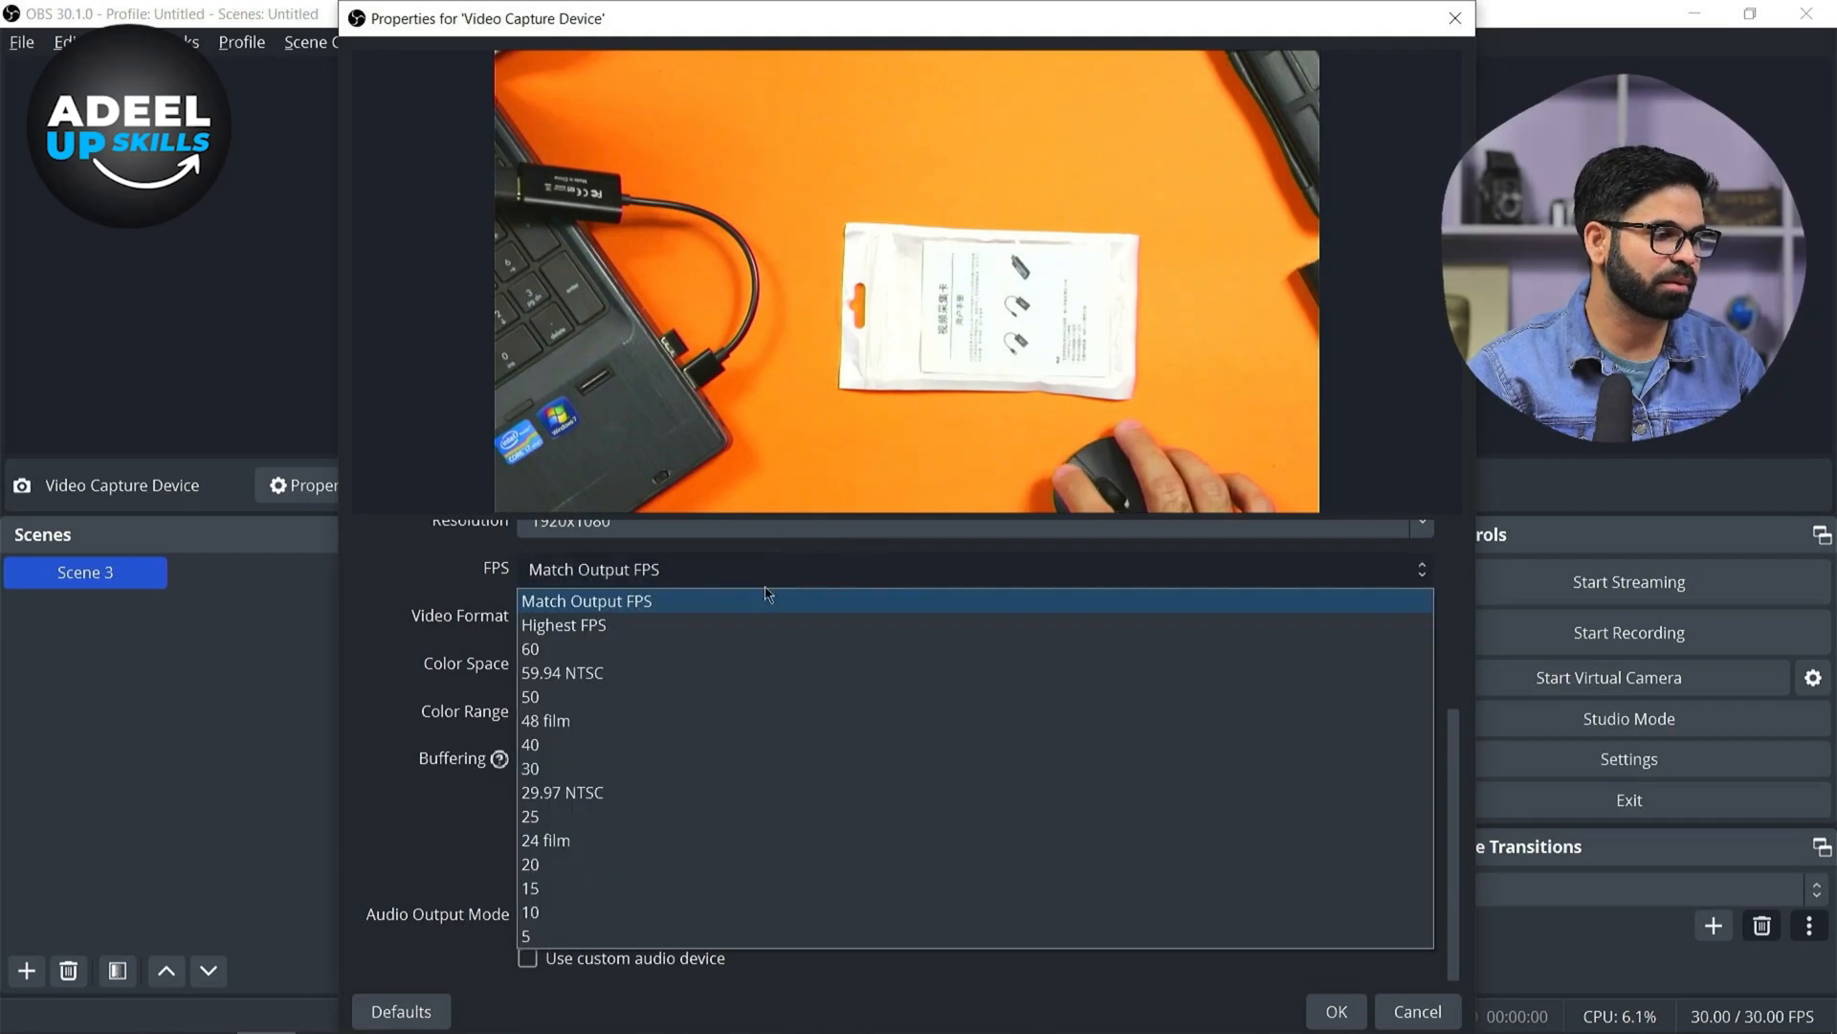
pyautogui.click(645, 601)
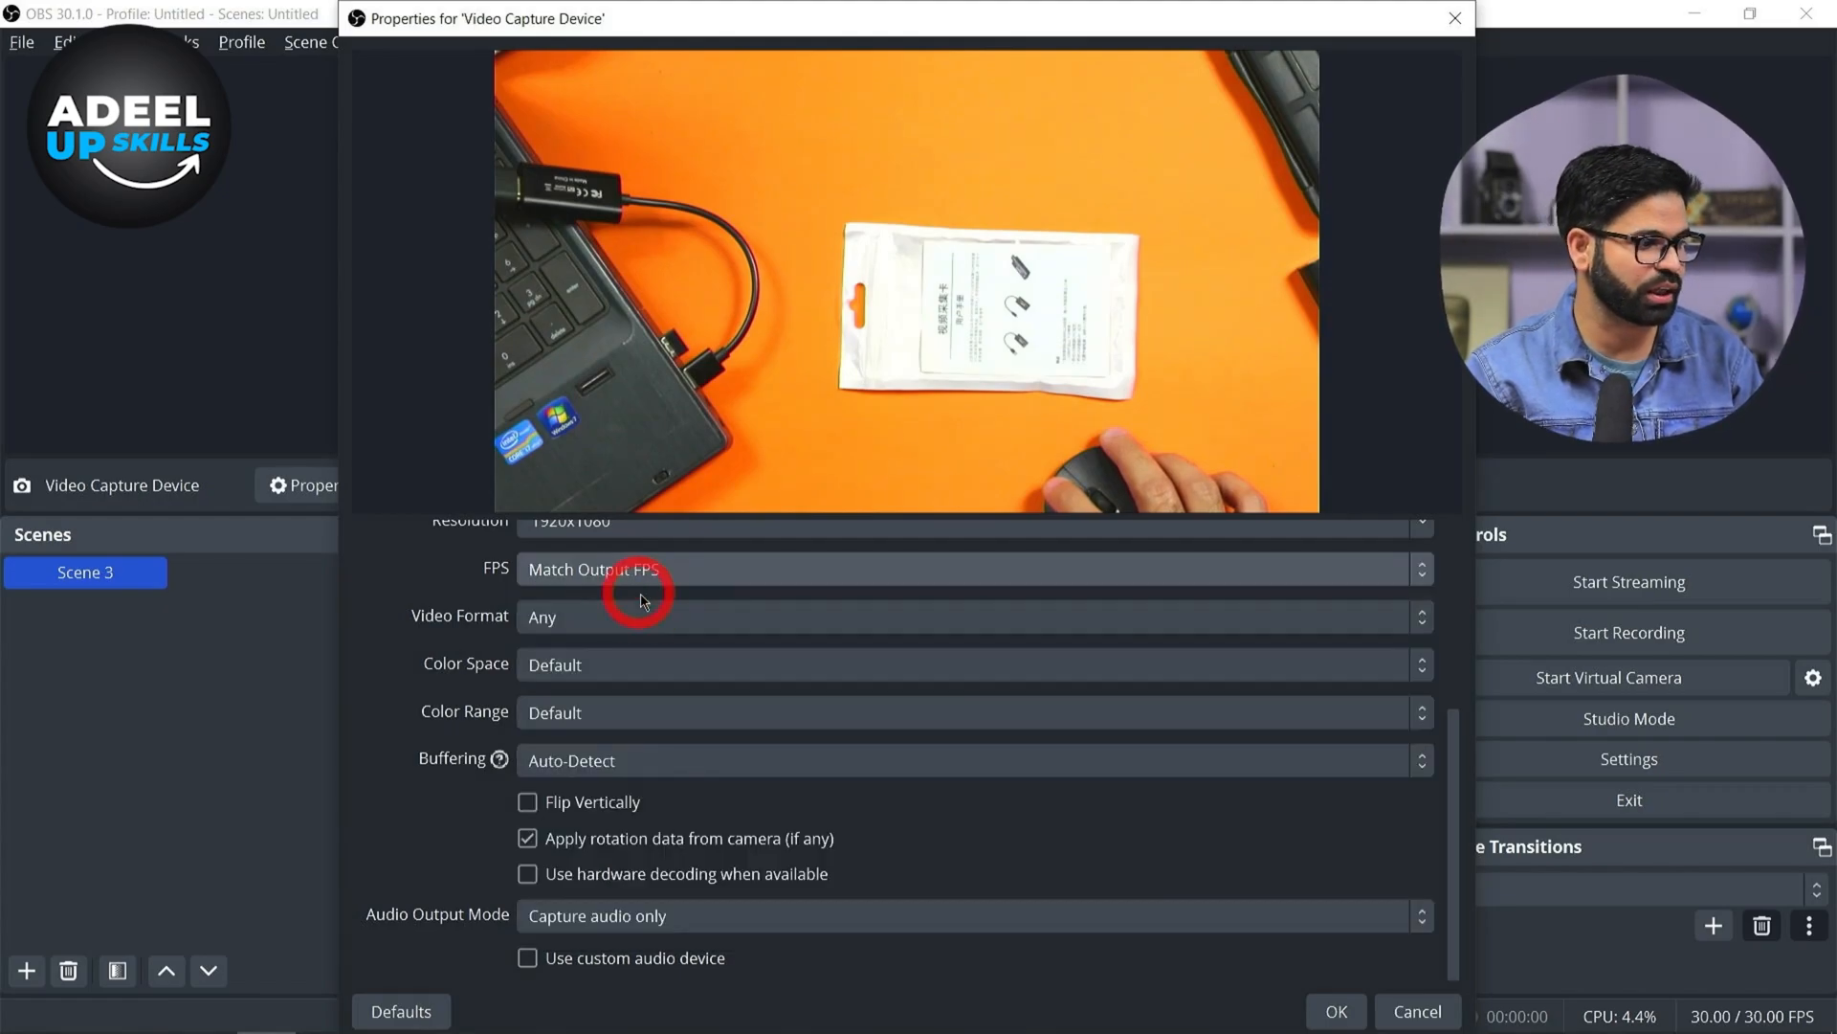
pyautogui.click(591, 634)
pyautogui.click(590, 643)
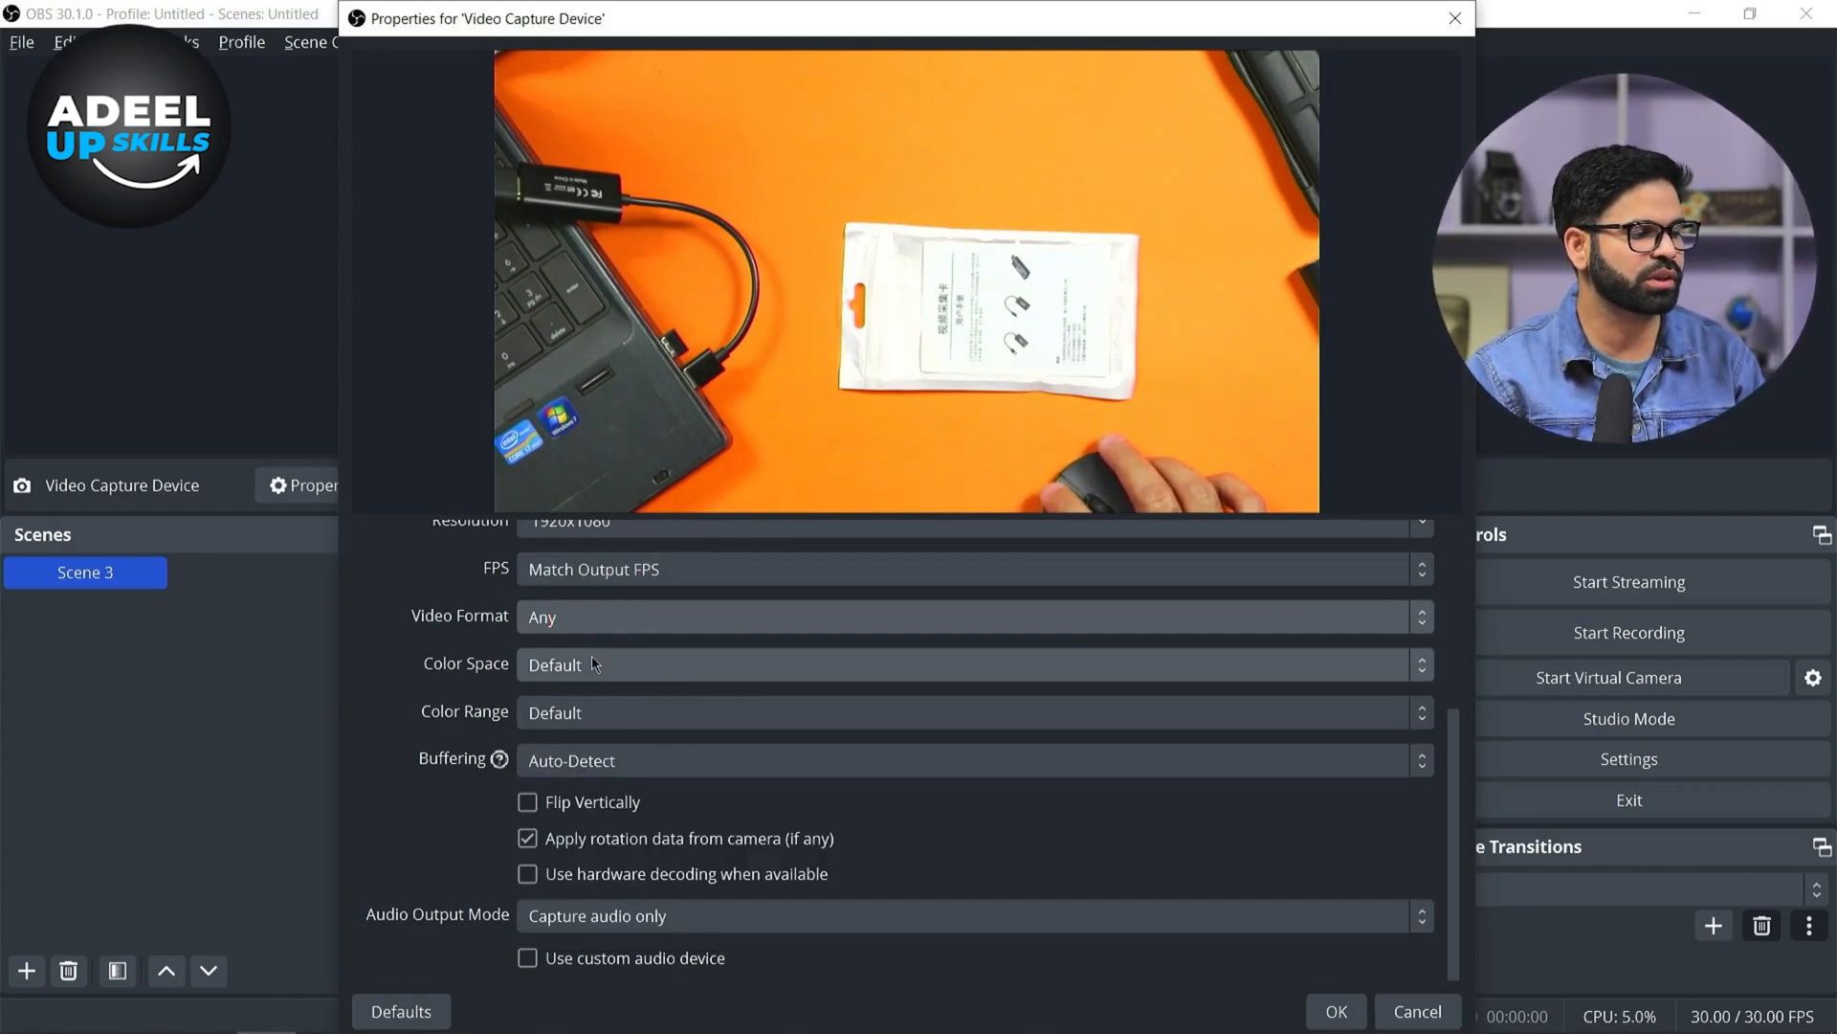
pyautogui.click(593, 660)
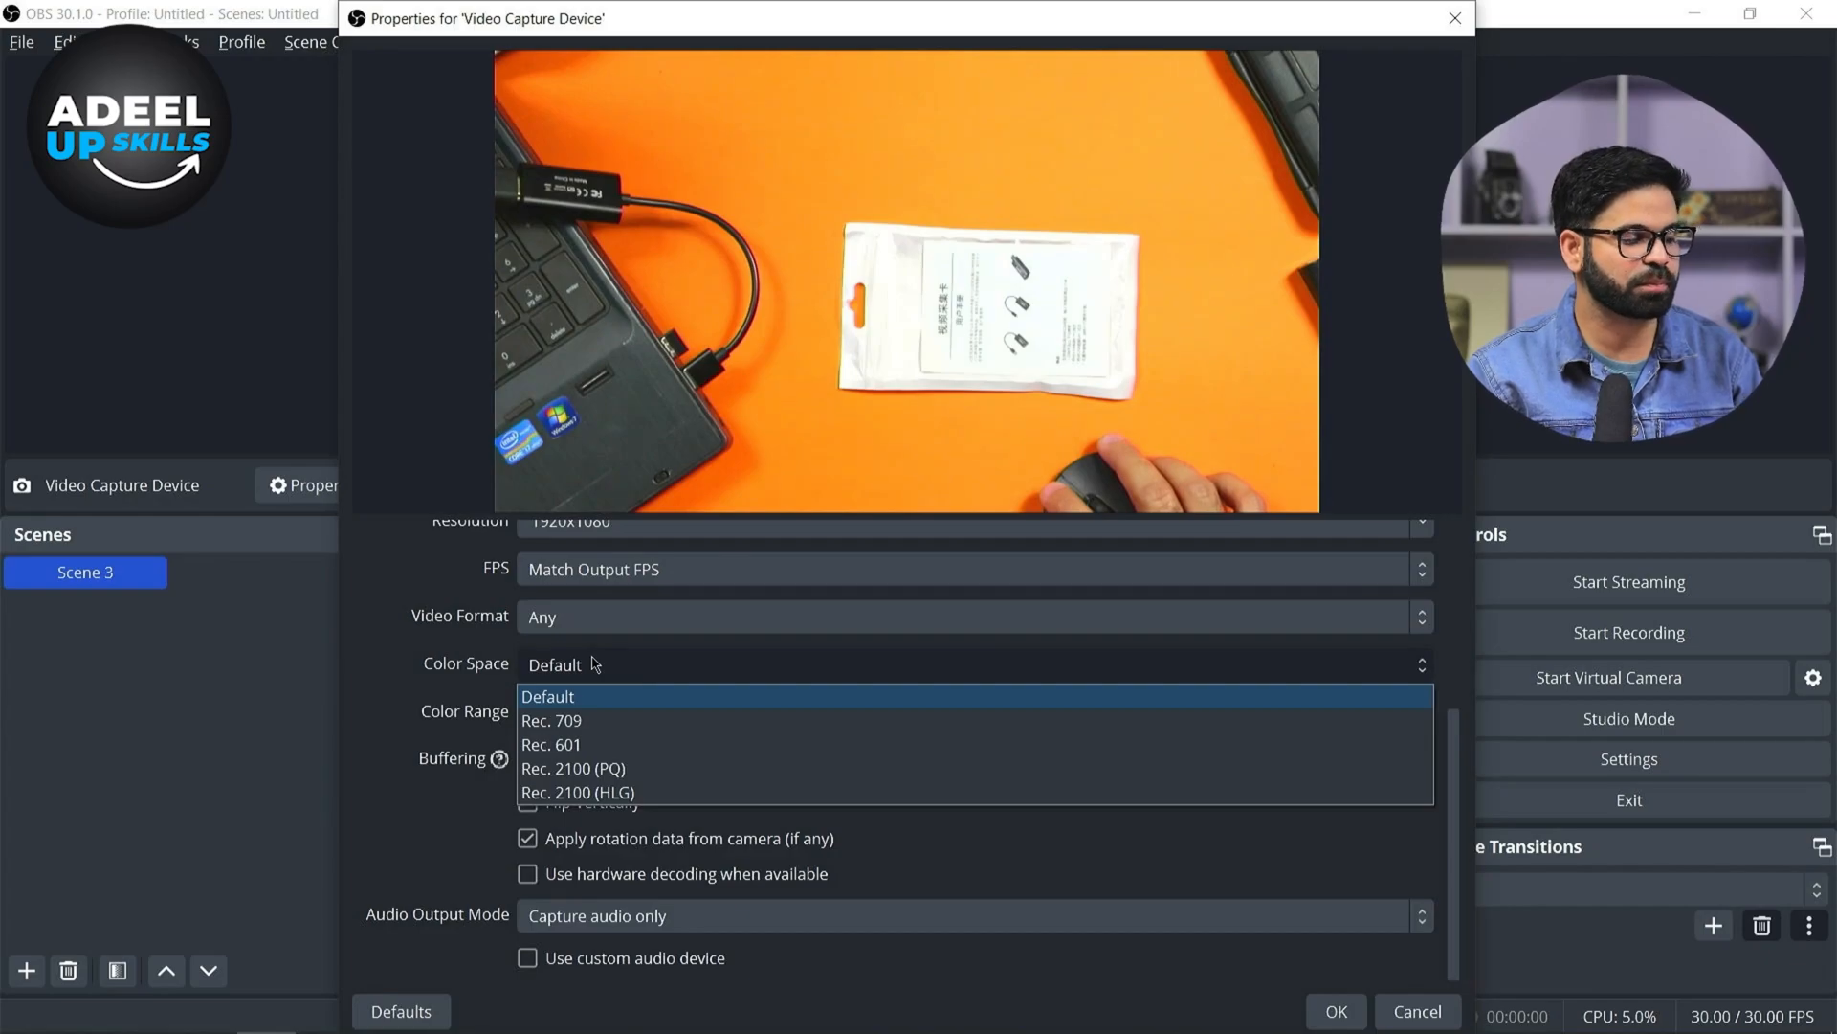
pyautogui.click(594, 663)
pyautogui.click(610, 718)
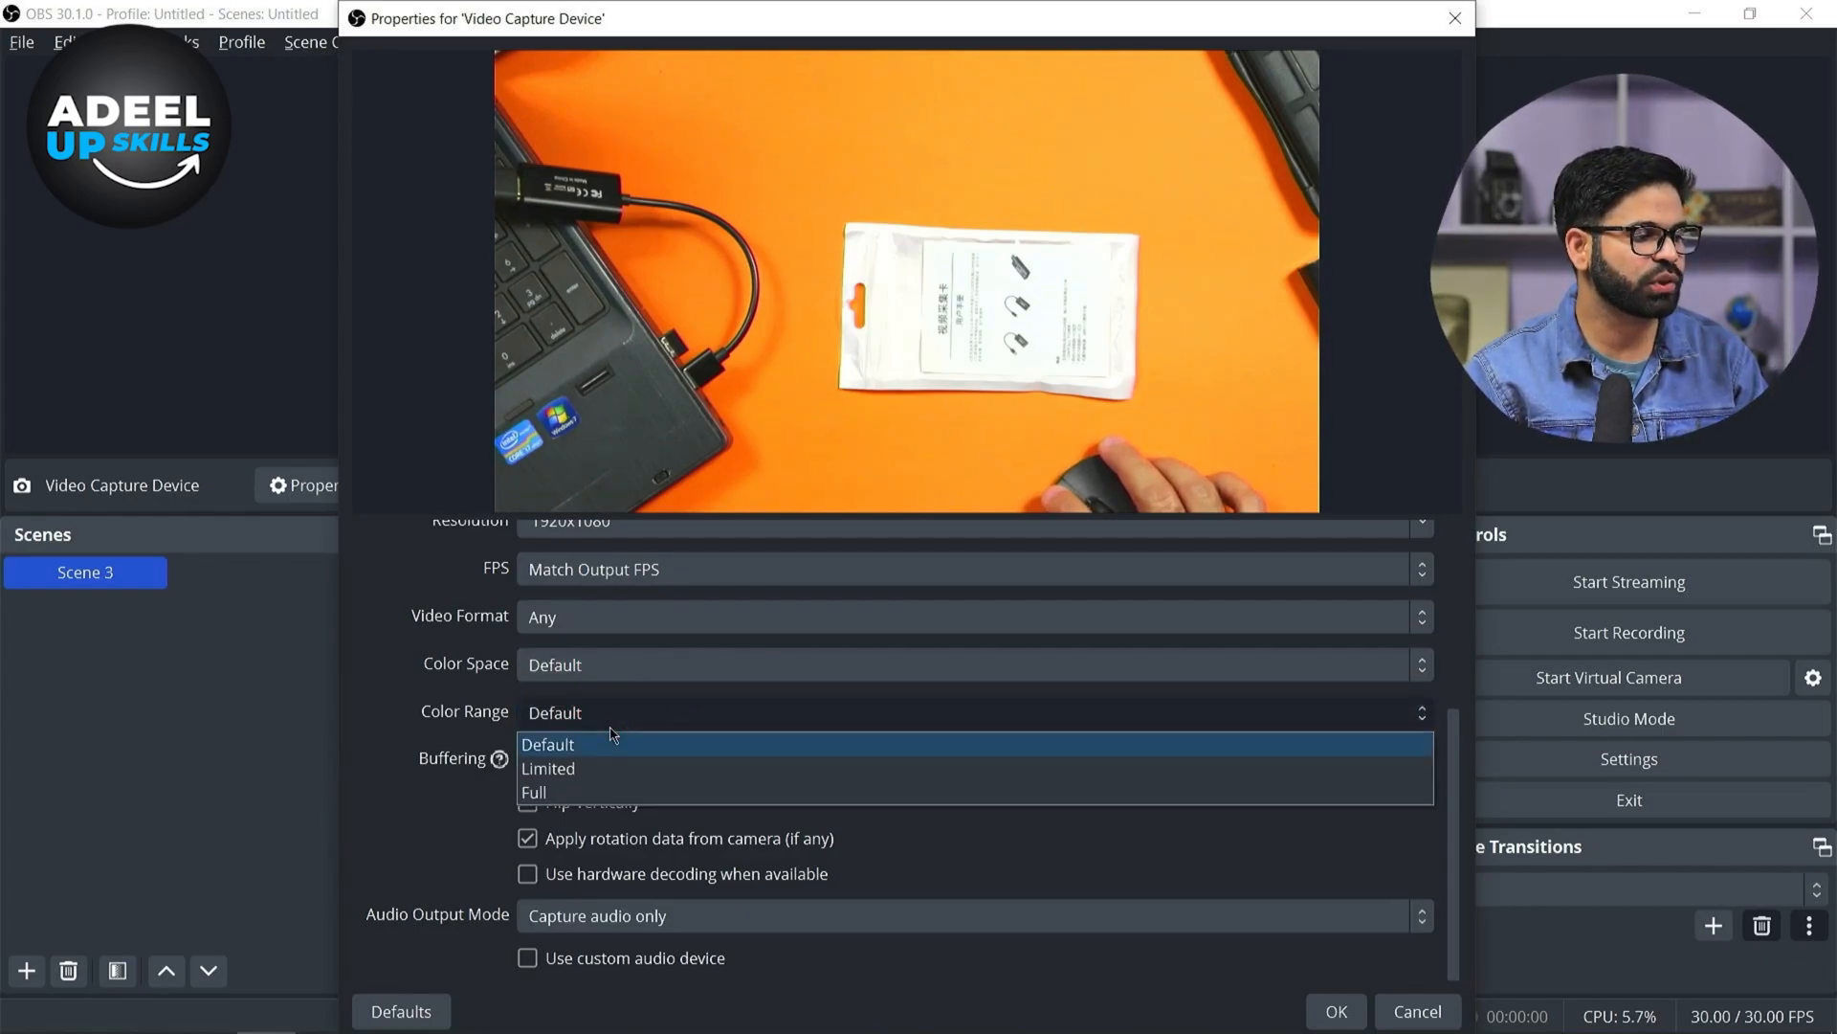
pyautogui.click(606, 793)
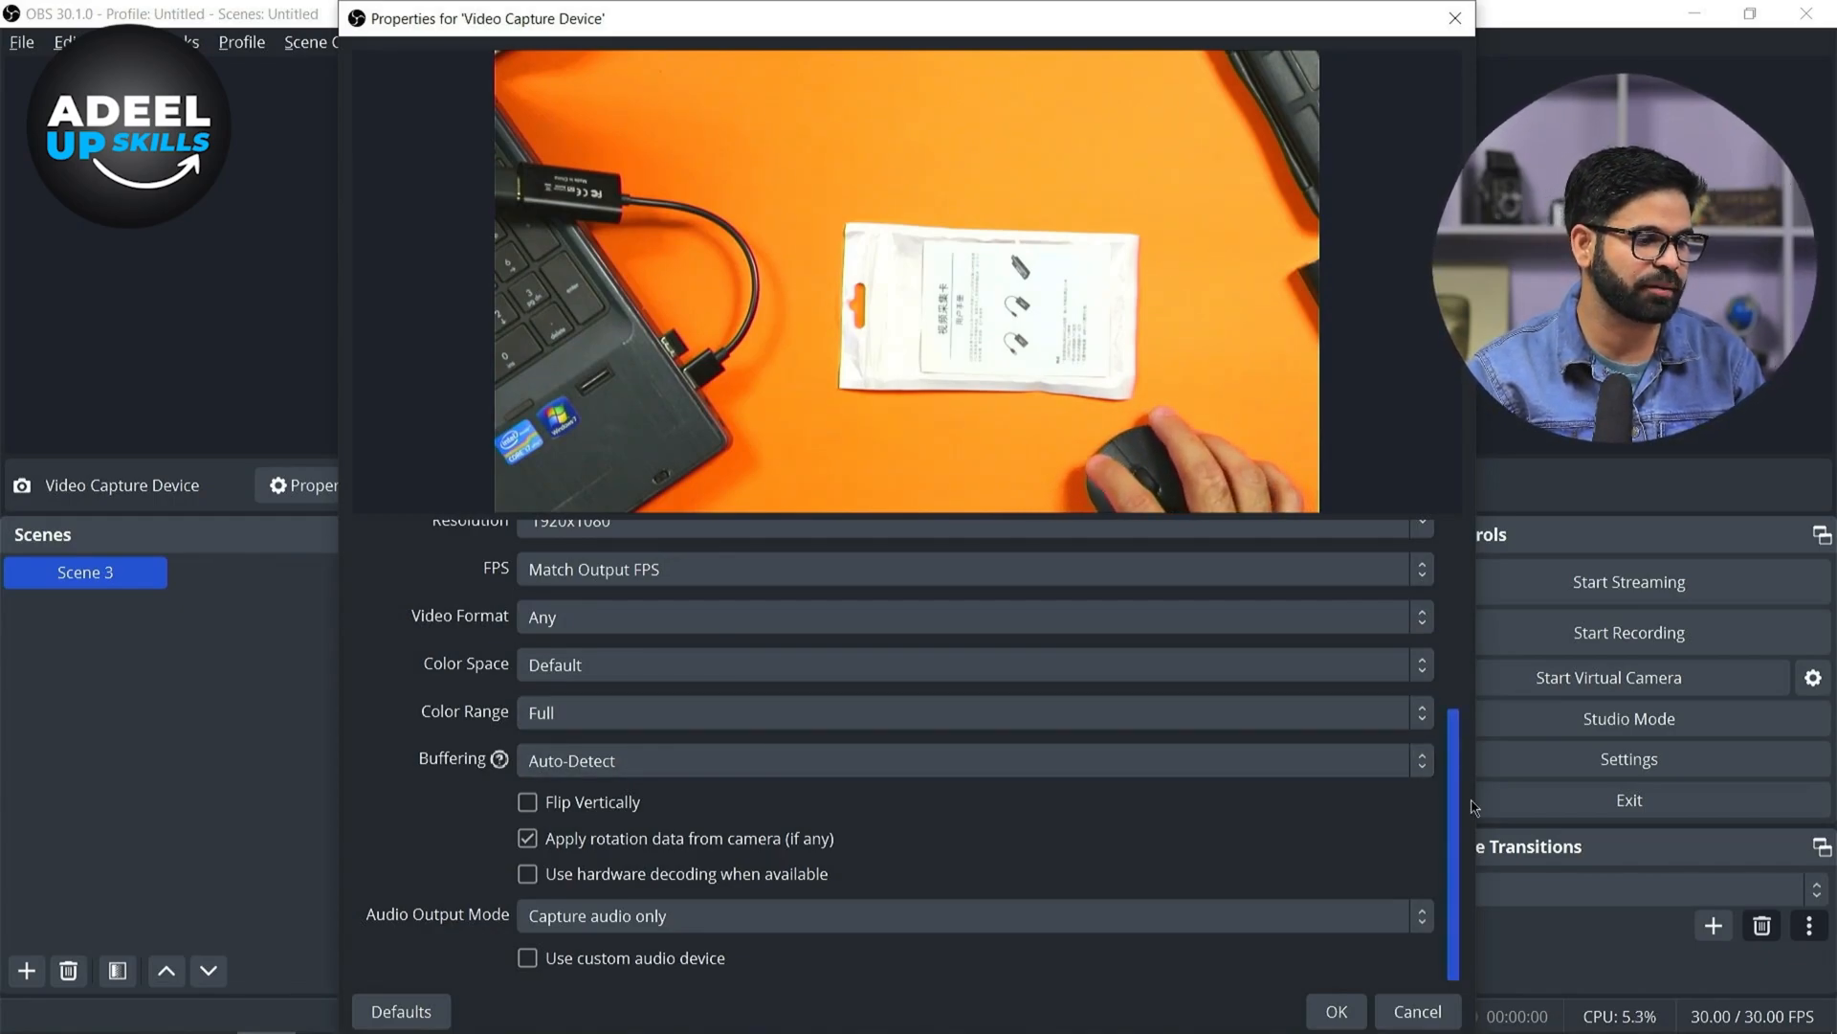
# Enable a custom audio device, choose Digital Audio Interface (HD31 audio), and confirm the capture device properties
pyautogui.click(673, 961)
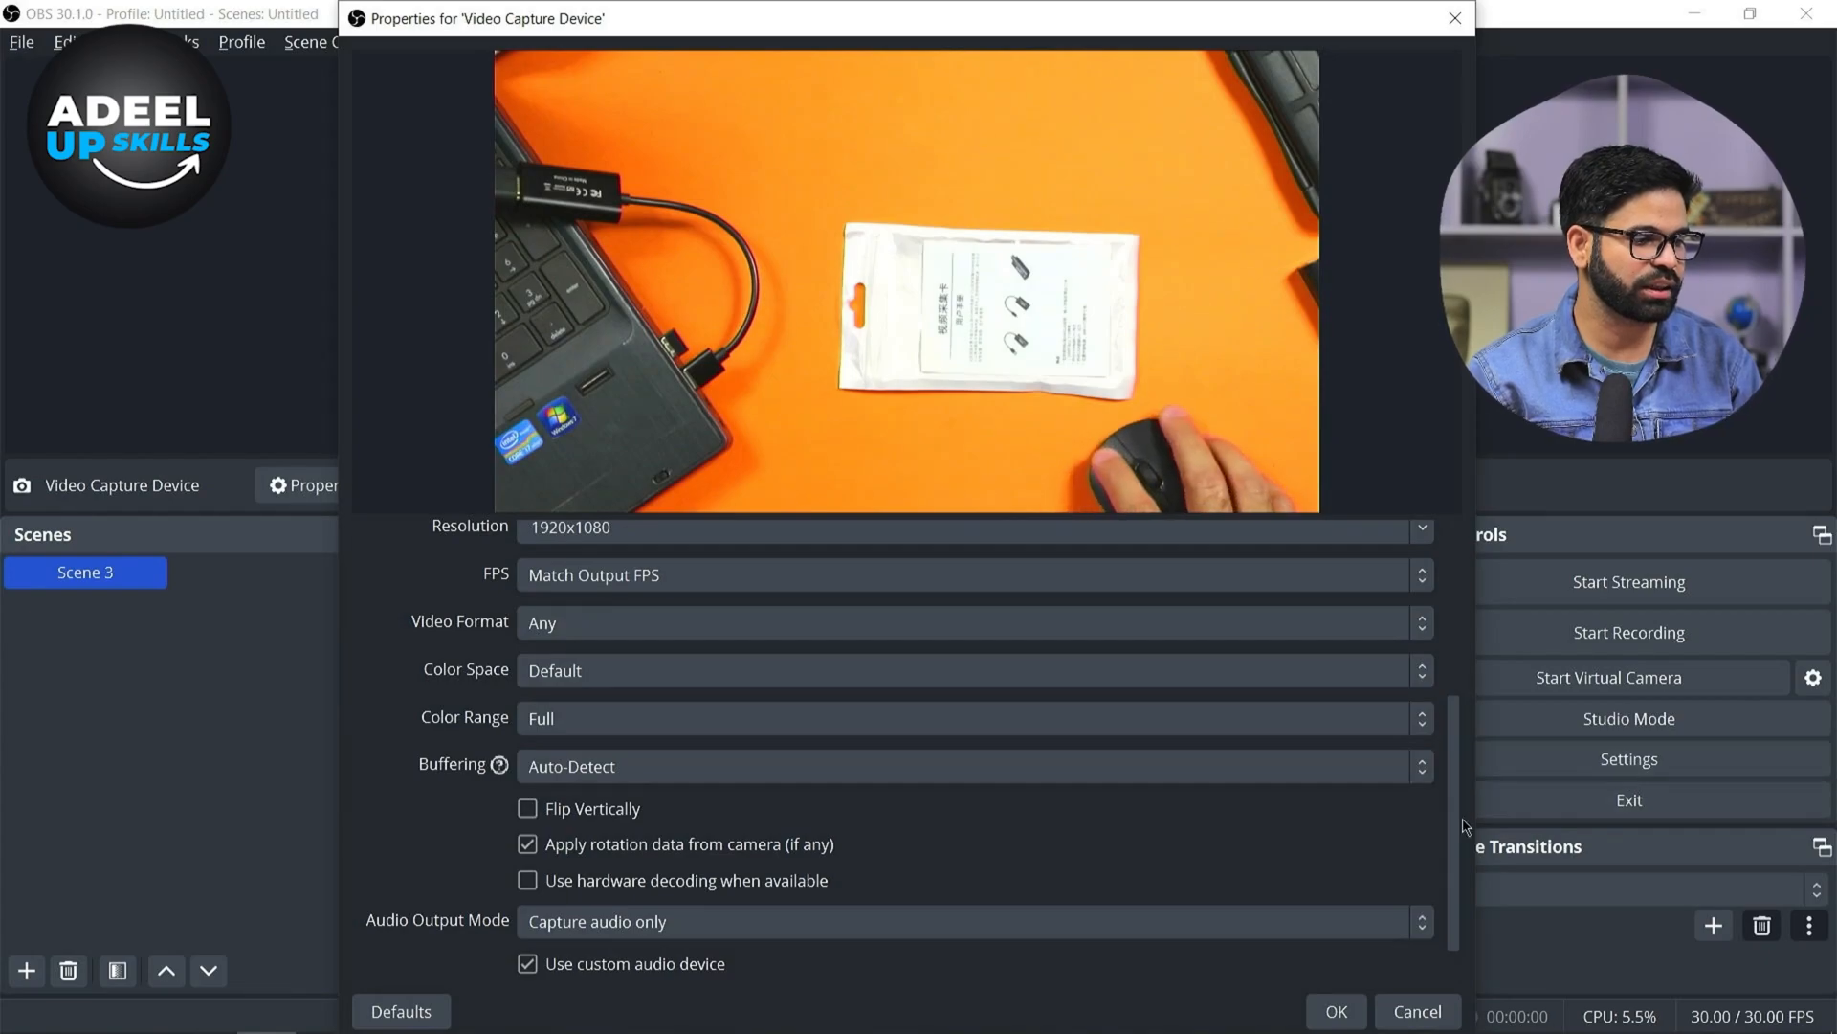
pyautogui.scroll(-1, 1474, 885)
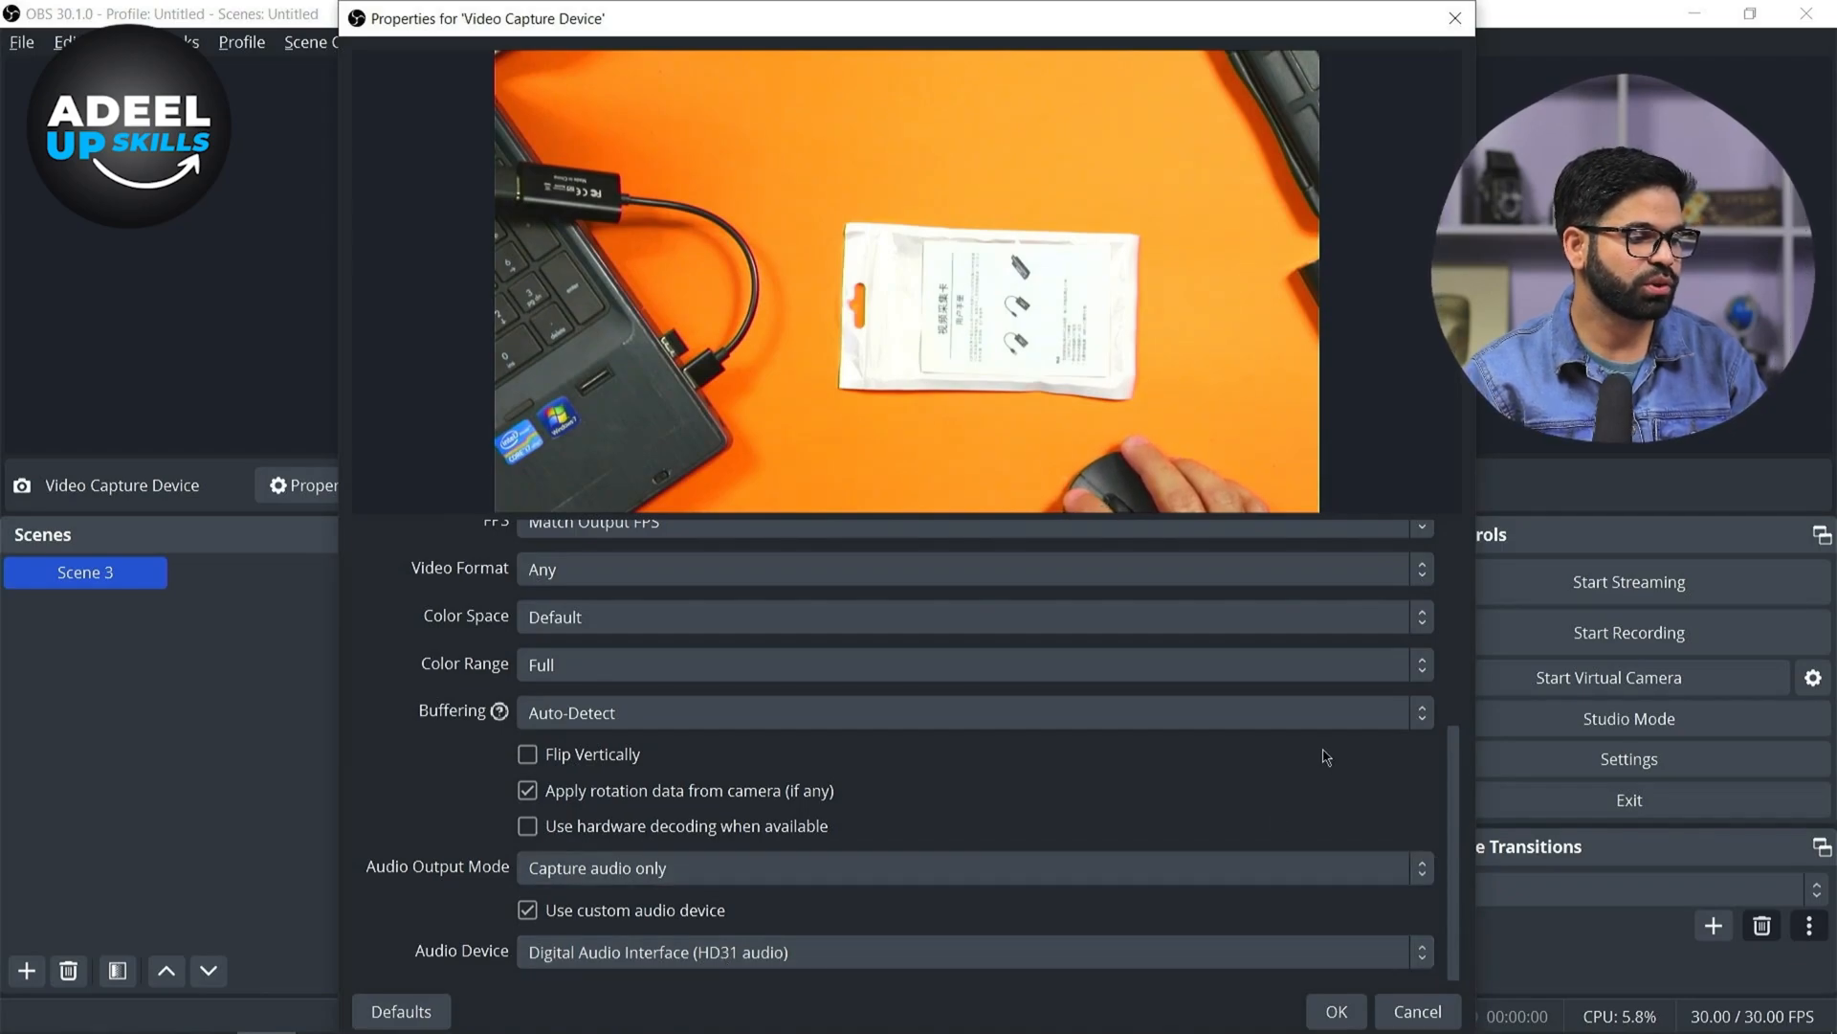
pyautogui.moveTo(1470, 852); pyautogui.dragTo(1382, 560)
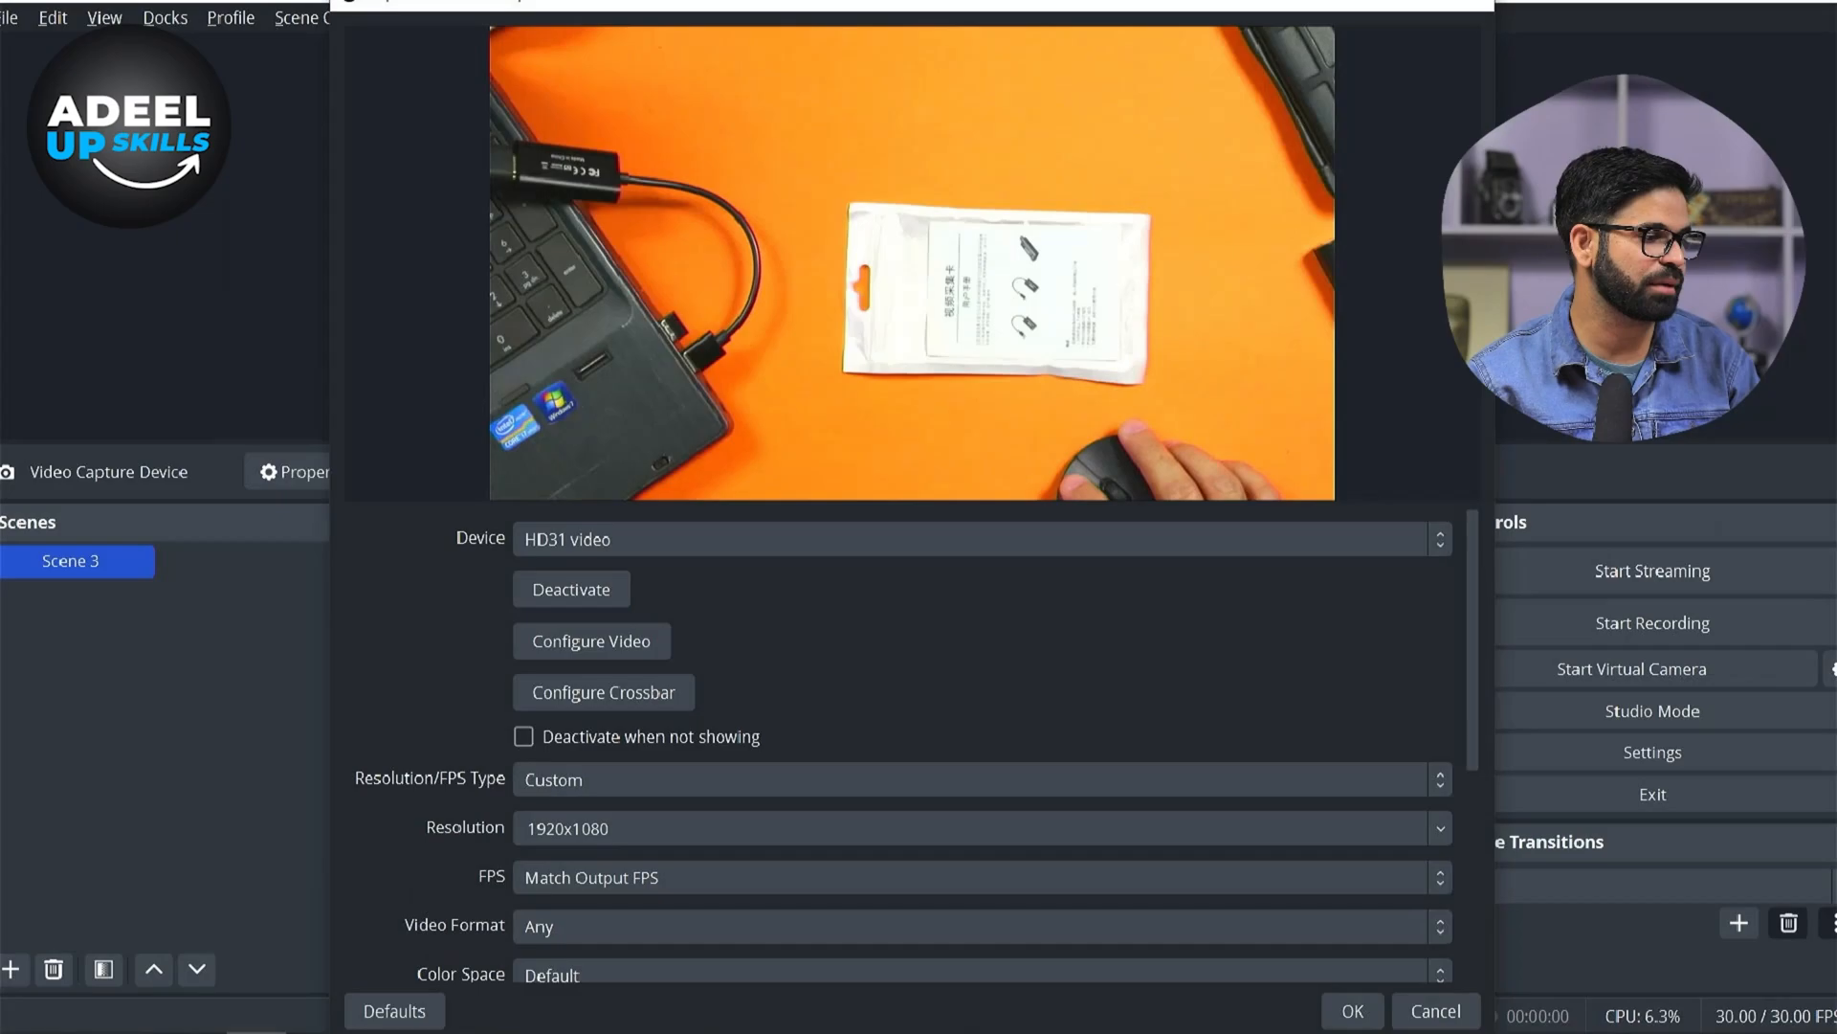
pyautogui.scroll(-5, 1043, 651)
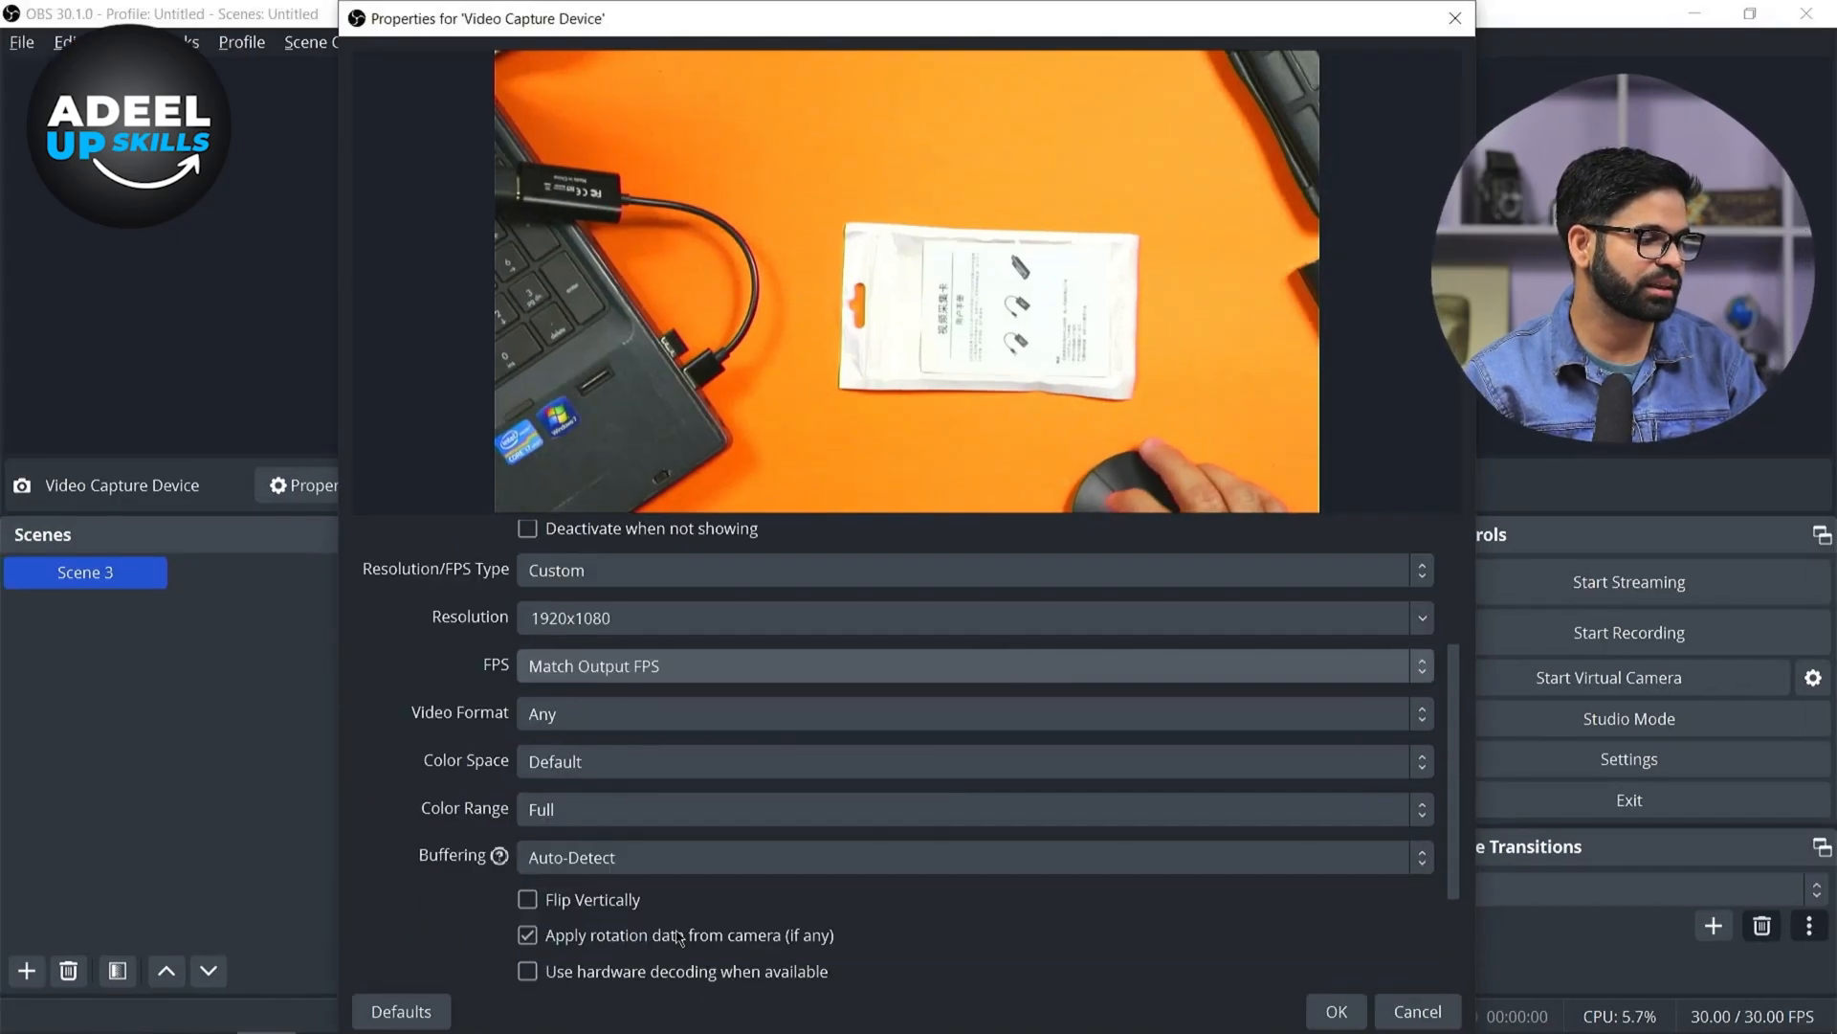
pyautogui.scroll(-3, 617, 866)
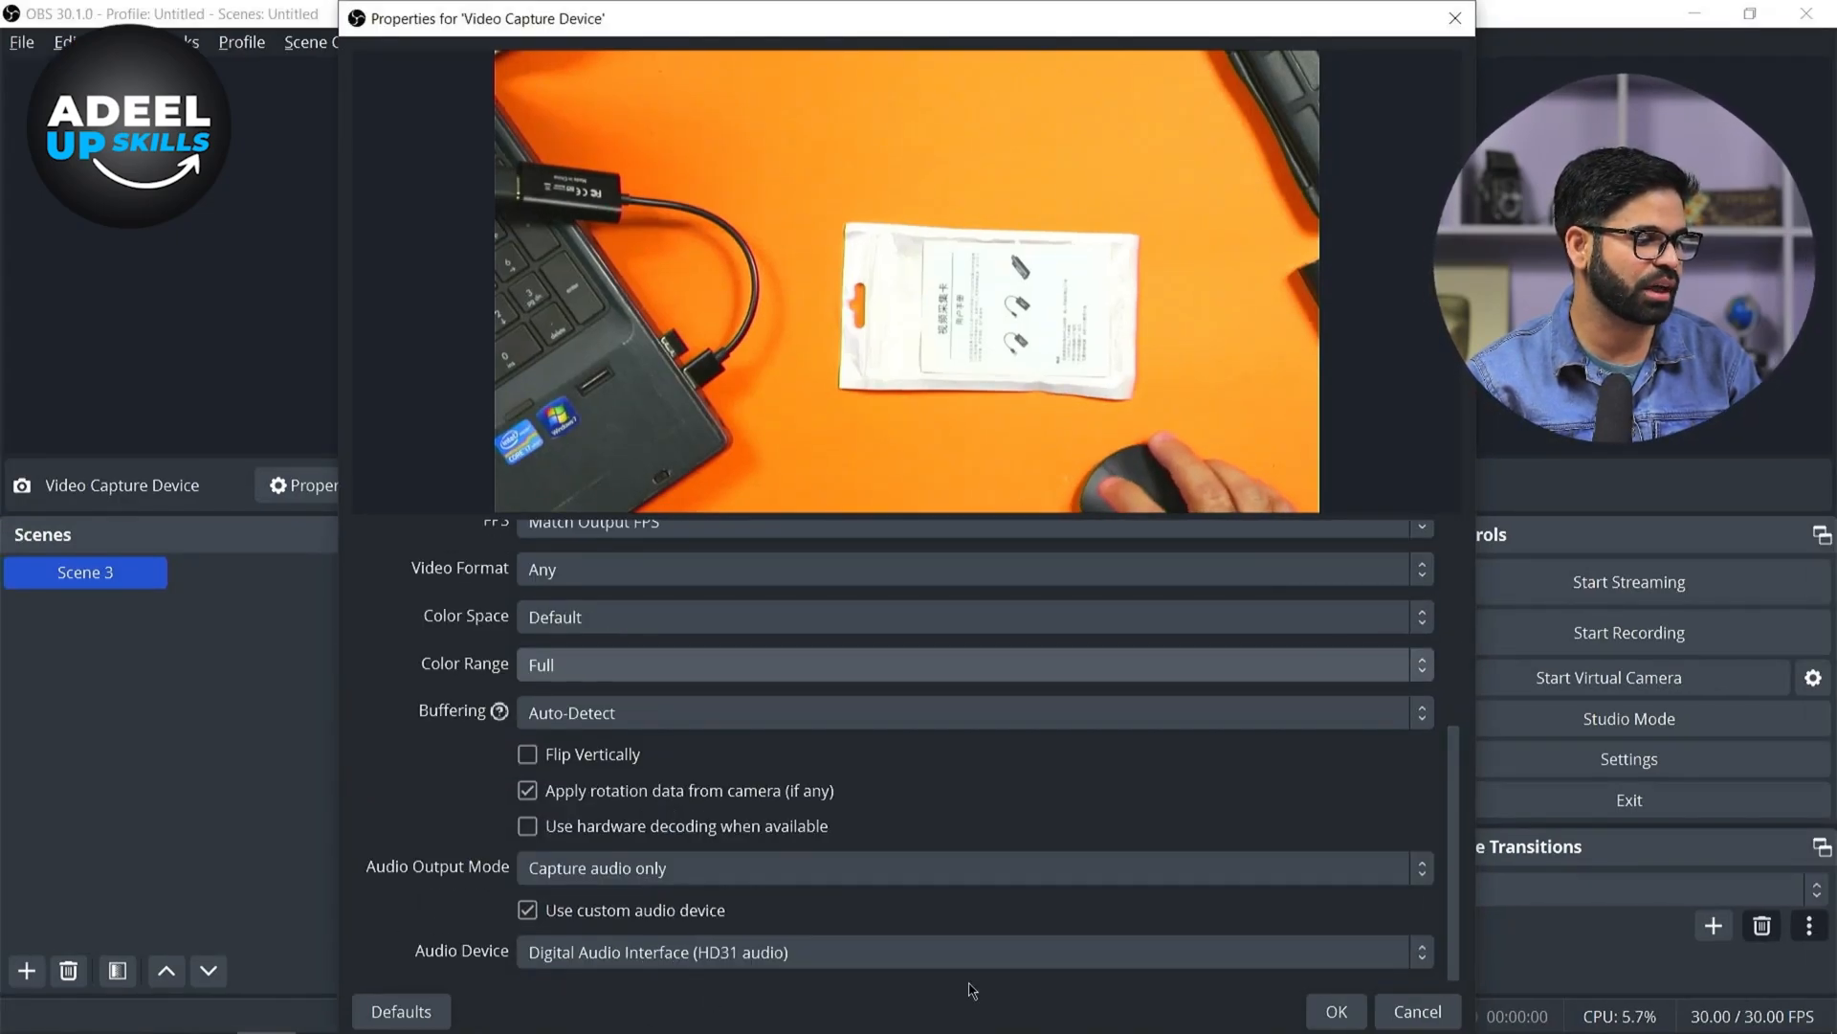
pyautogui.click(1327, 947)
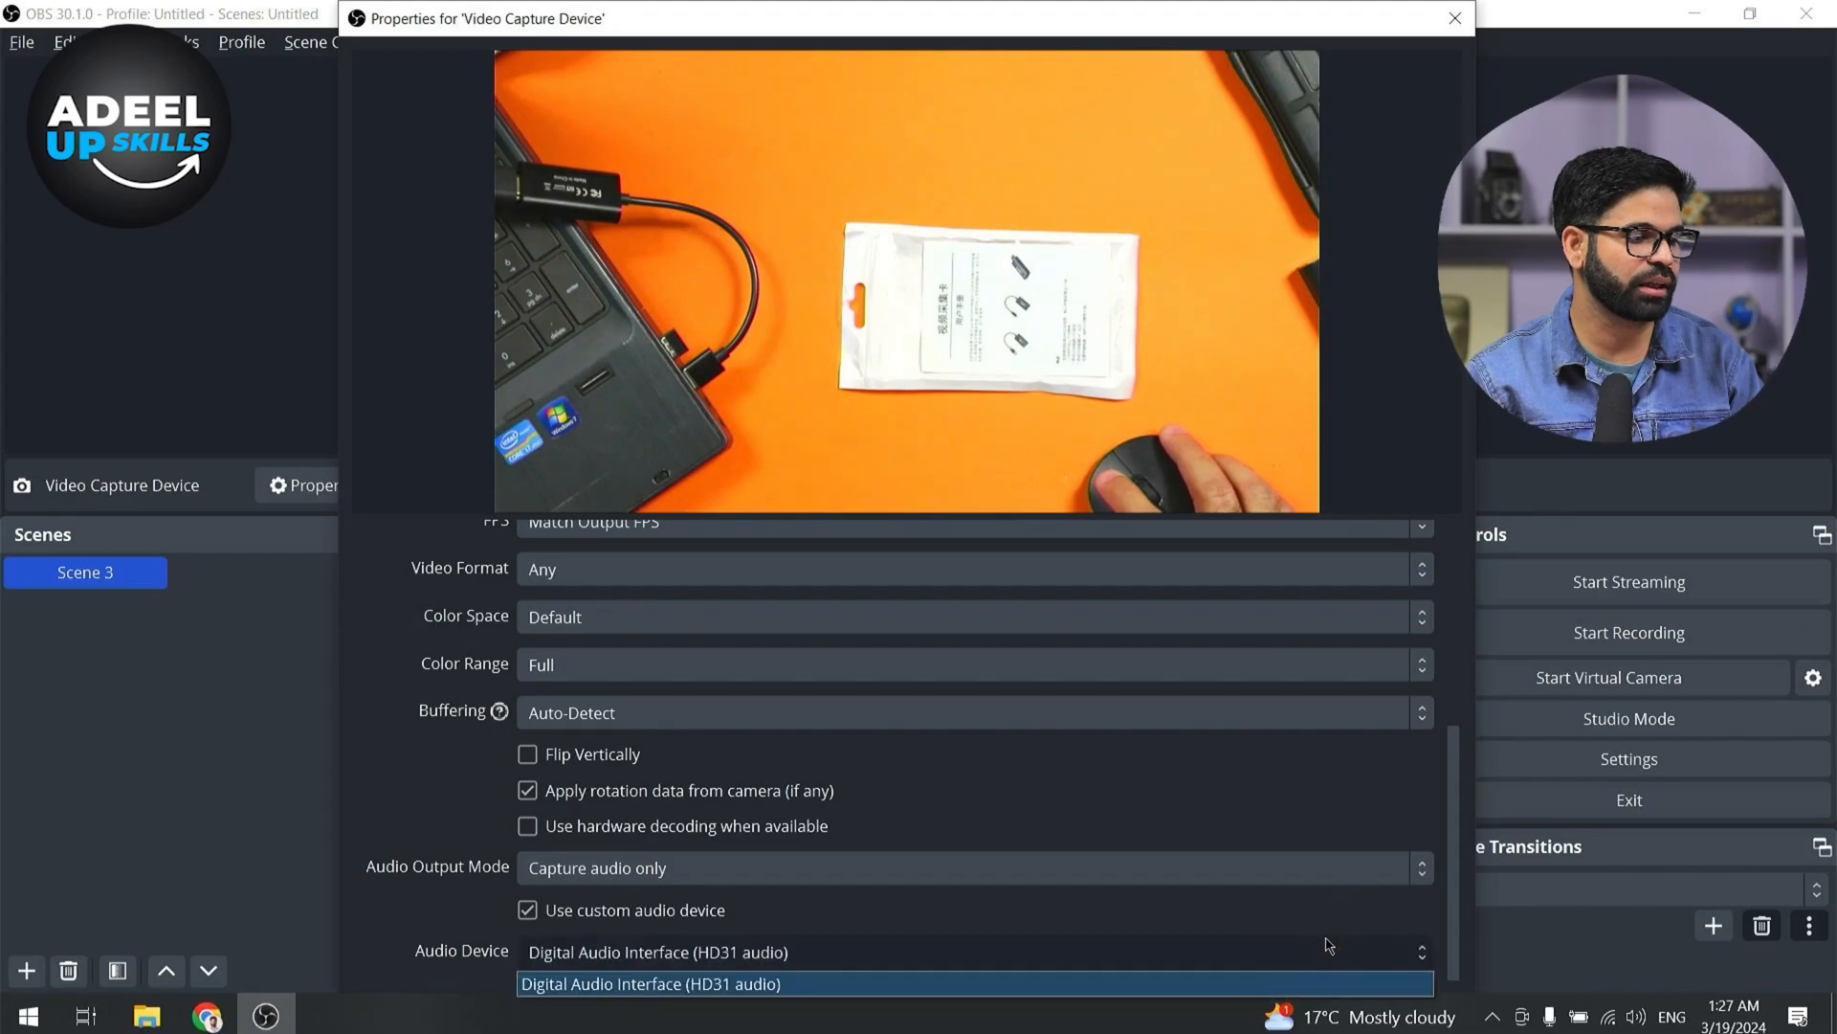
pyautogui.click(1337, 1011)
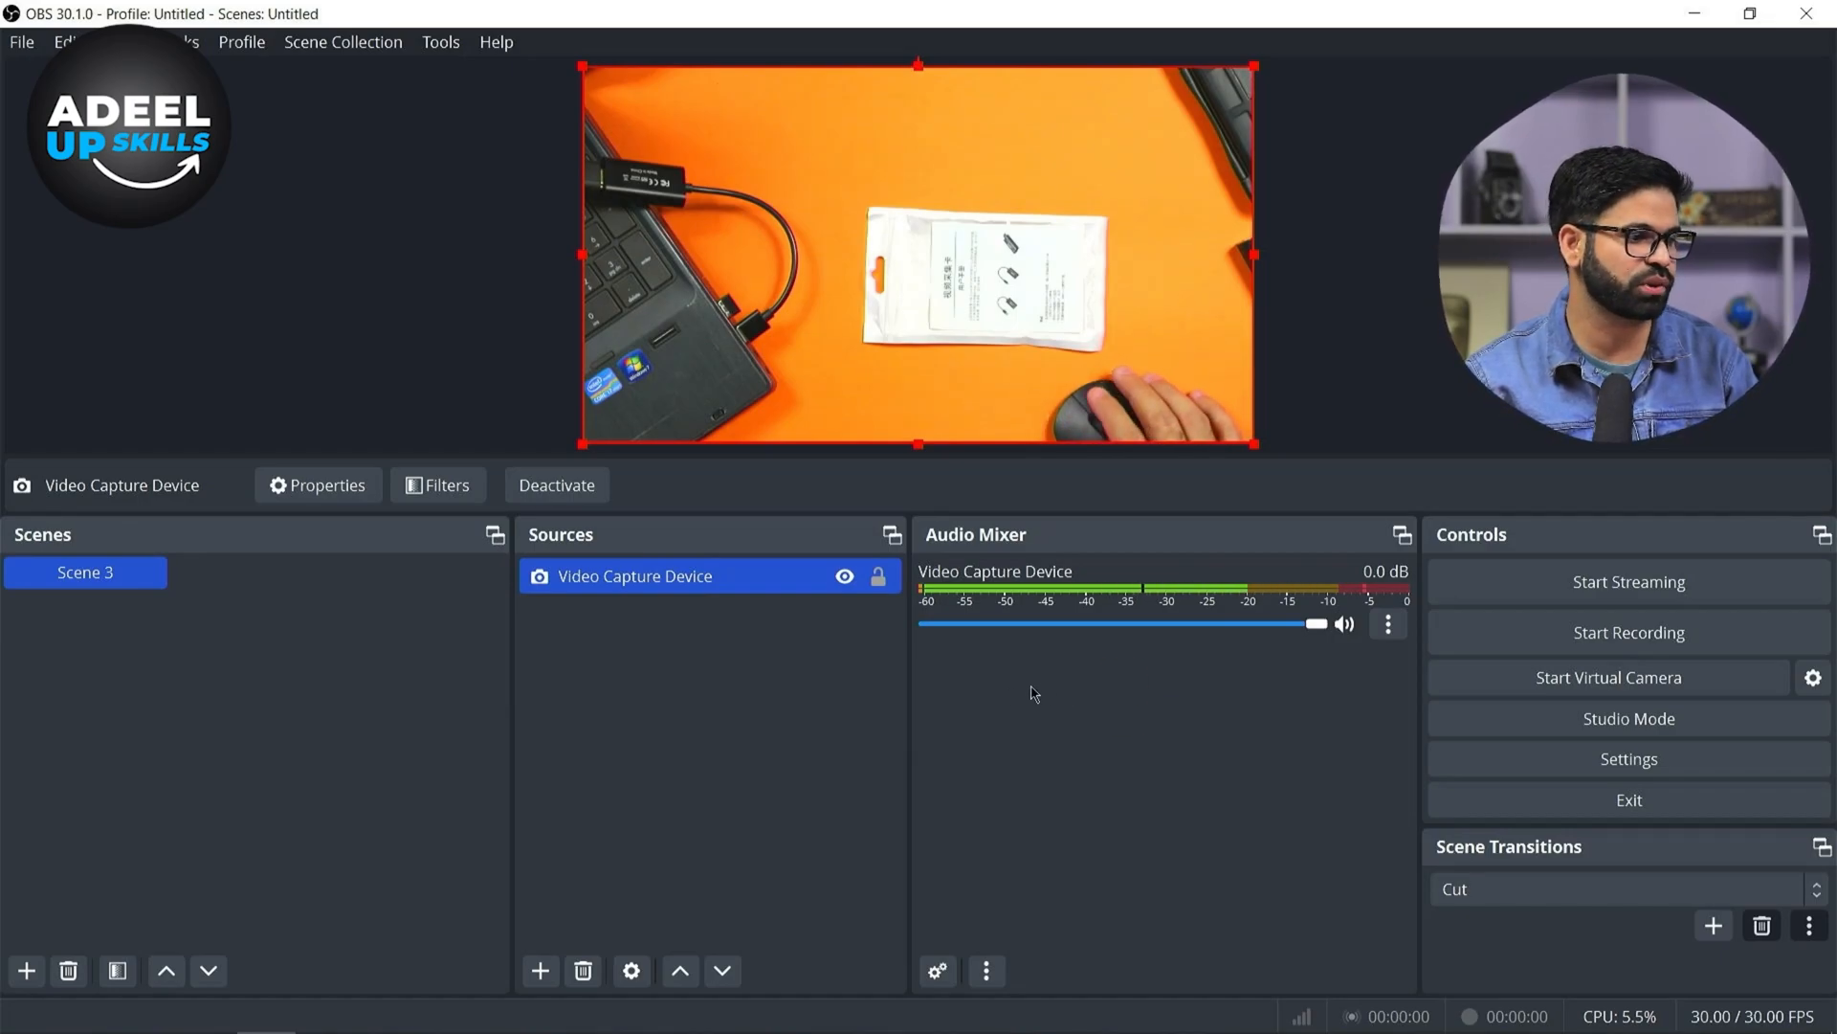
# Lock the Video Capture Device source so it cannot be moved in the preview
pyautogui.click(878, 577)
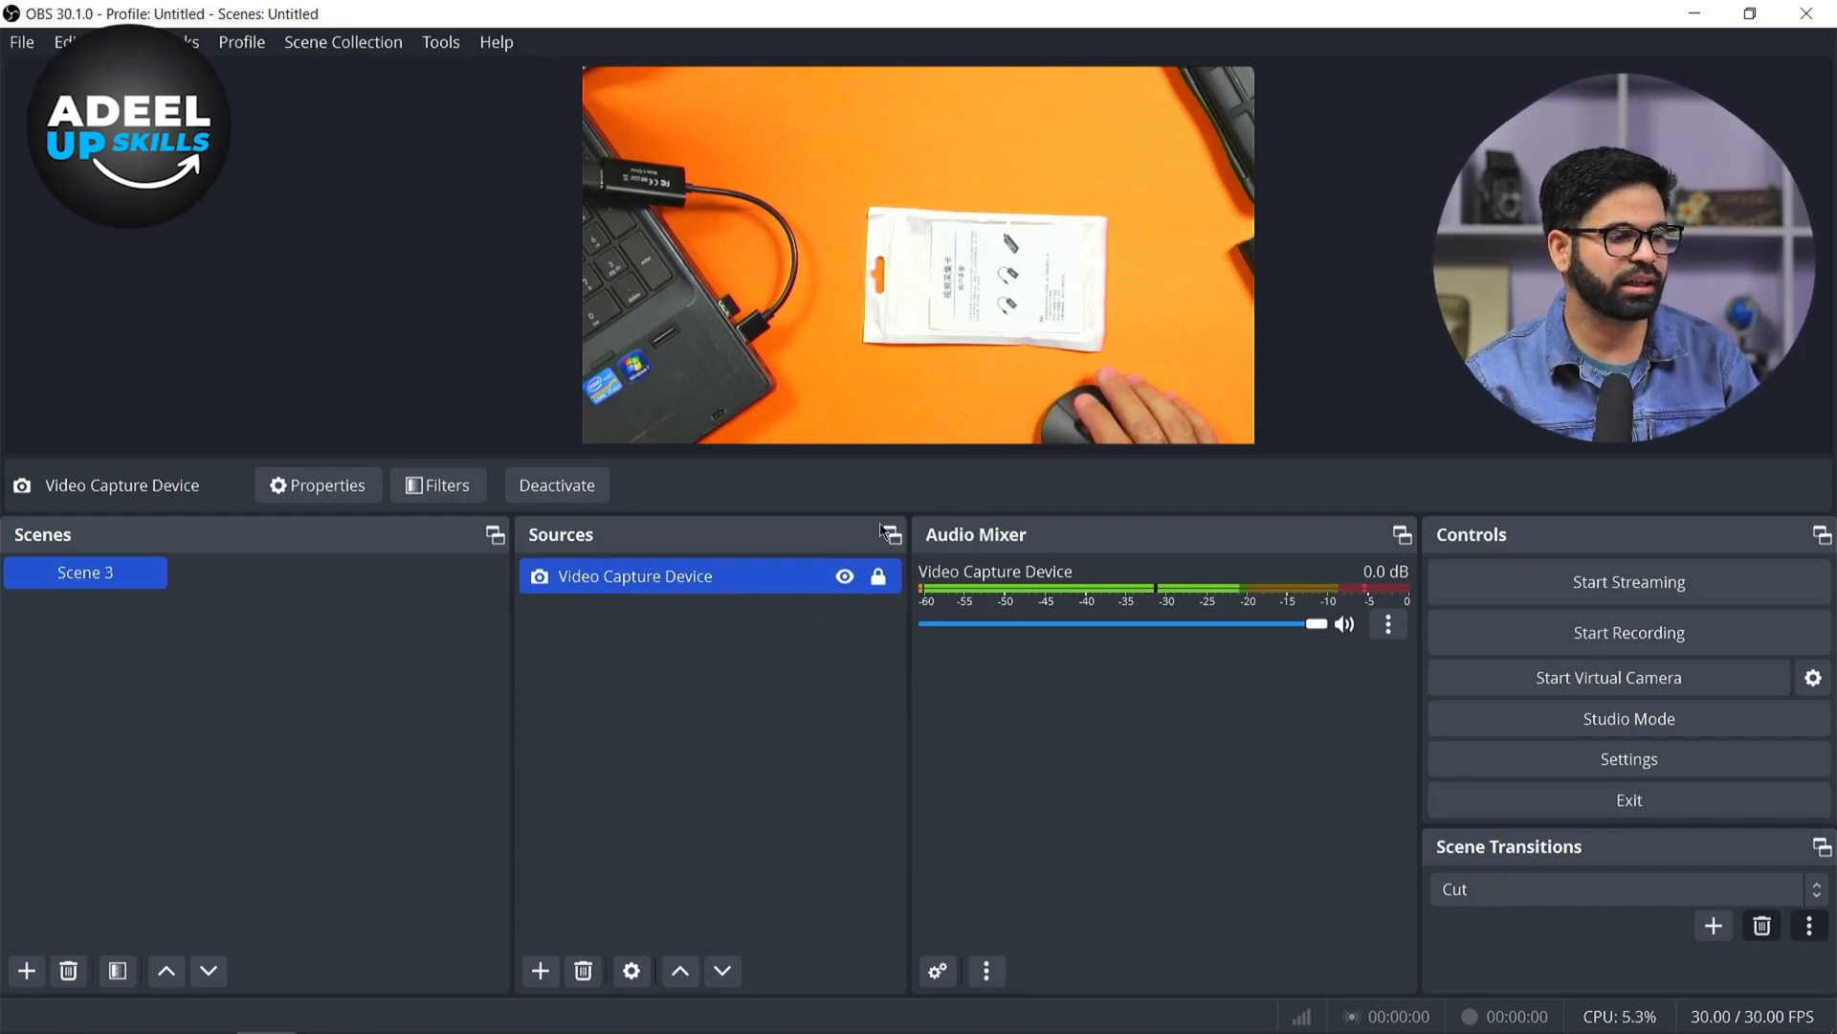
pyautogui.click(877, 577)
pyautogui.moveTo(923, 381); pyautogui.dragTo(1003, 390)
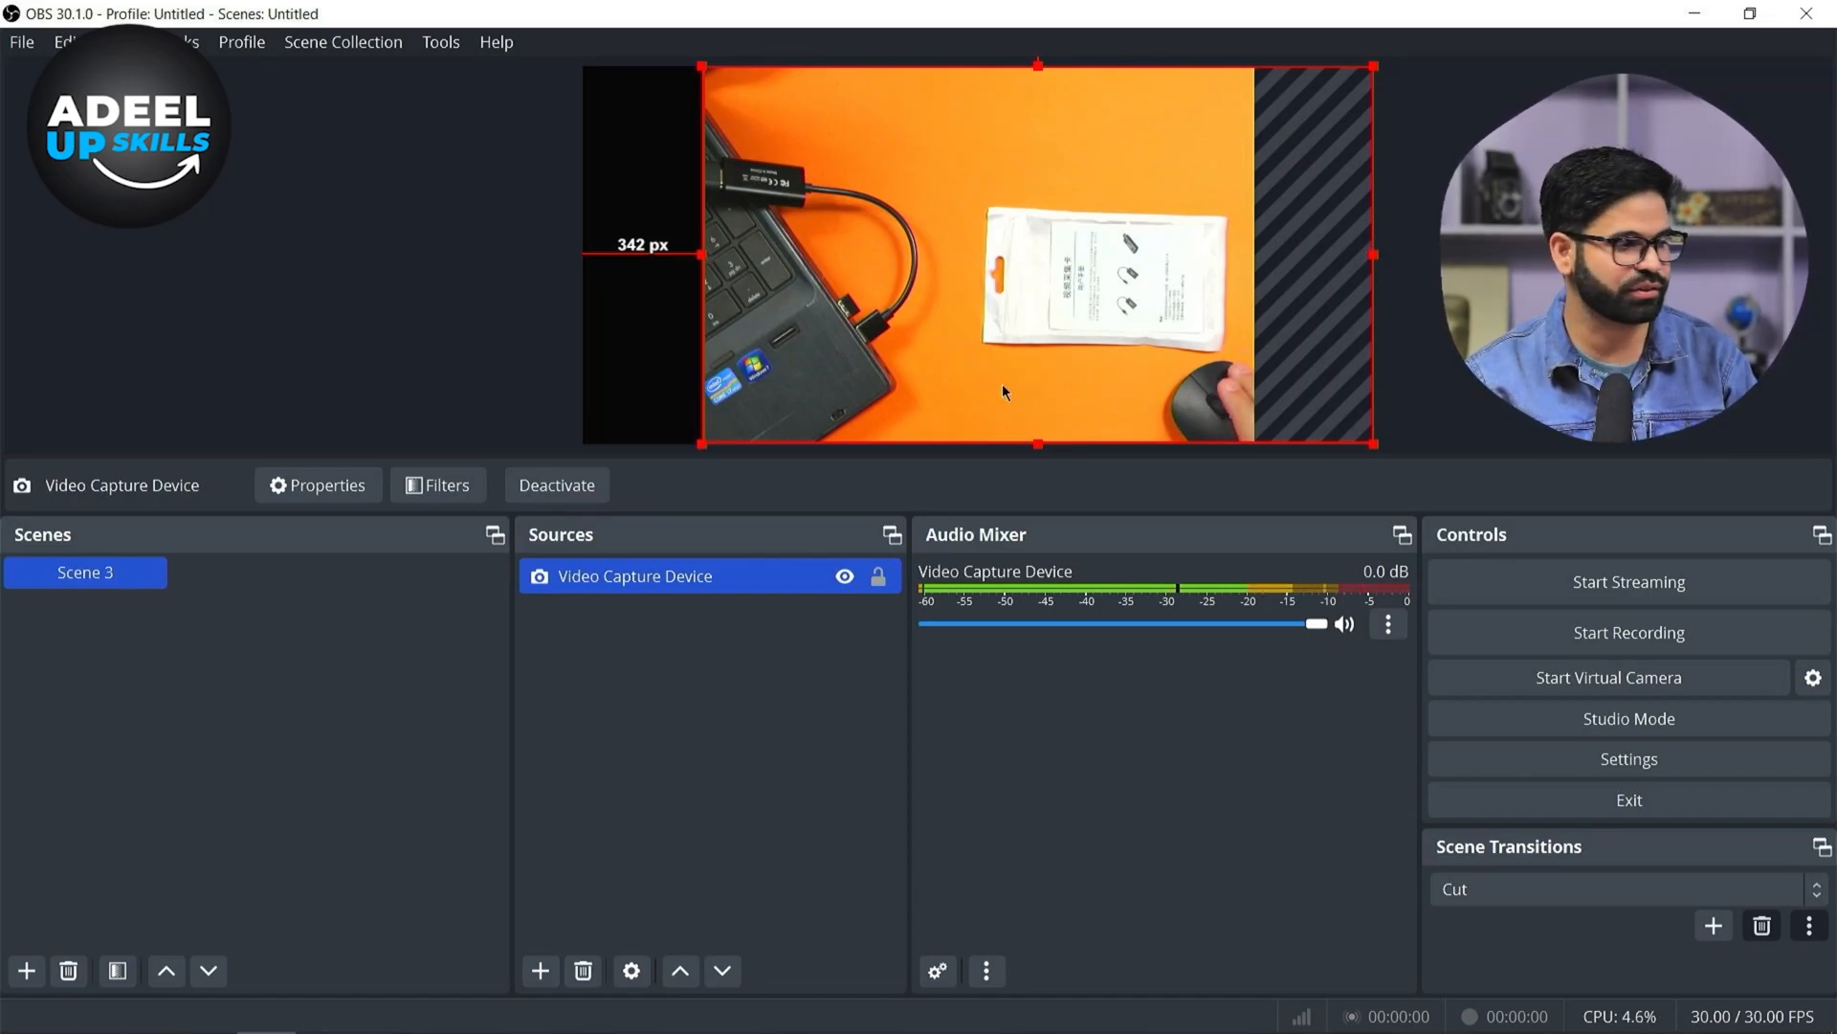
pyautogui.moveTo(1002, 382); pyautogui.dragTo(883, 387)
pyautogui.click(877, 576)
pyautogui.click(877, 676)
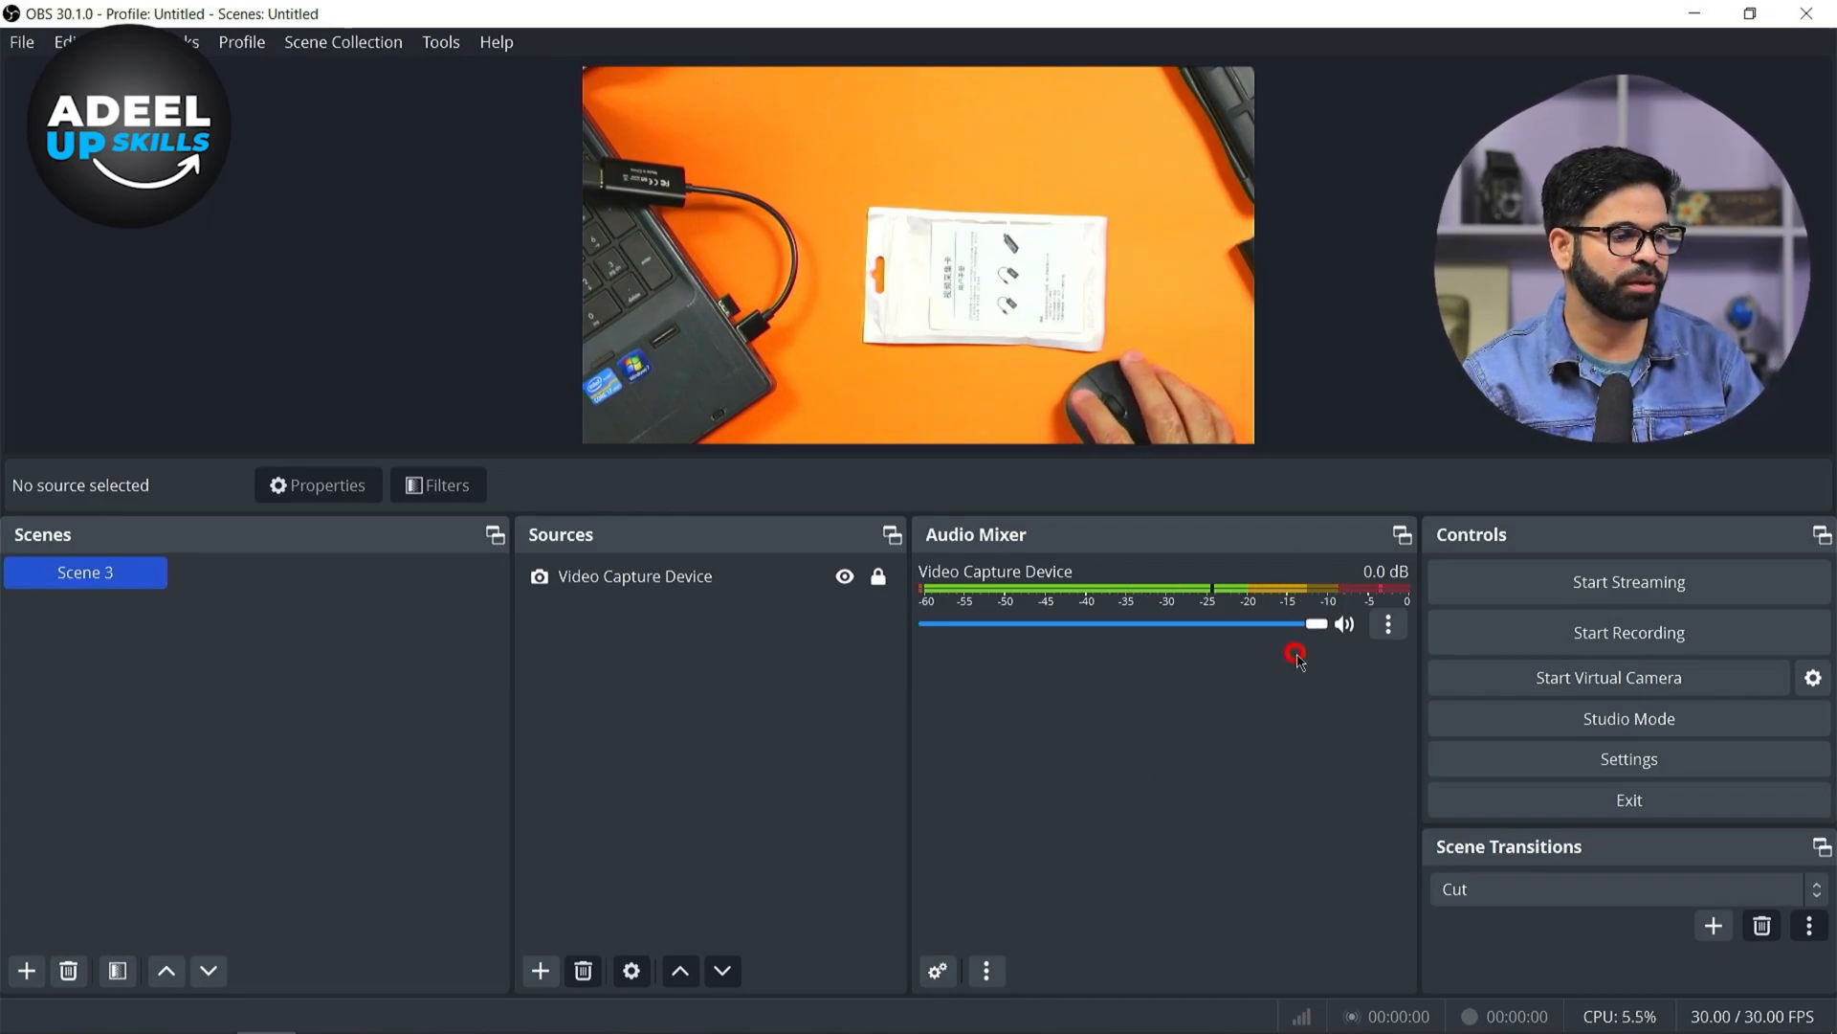
pyautogui.click(1303, 691)
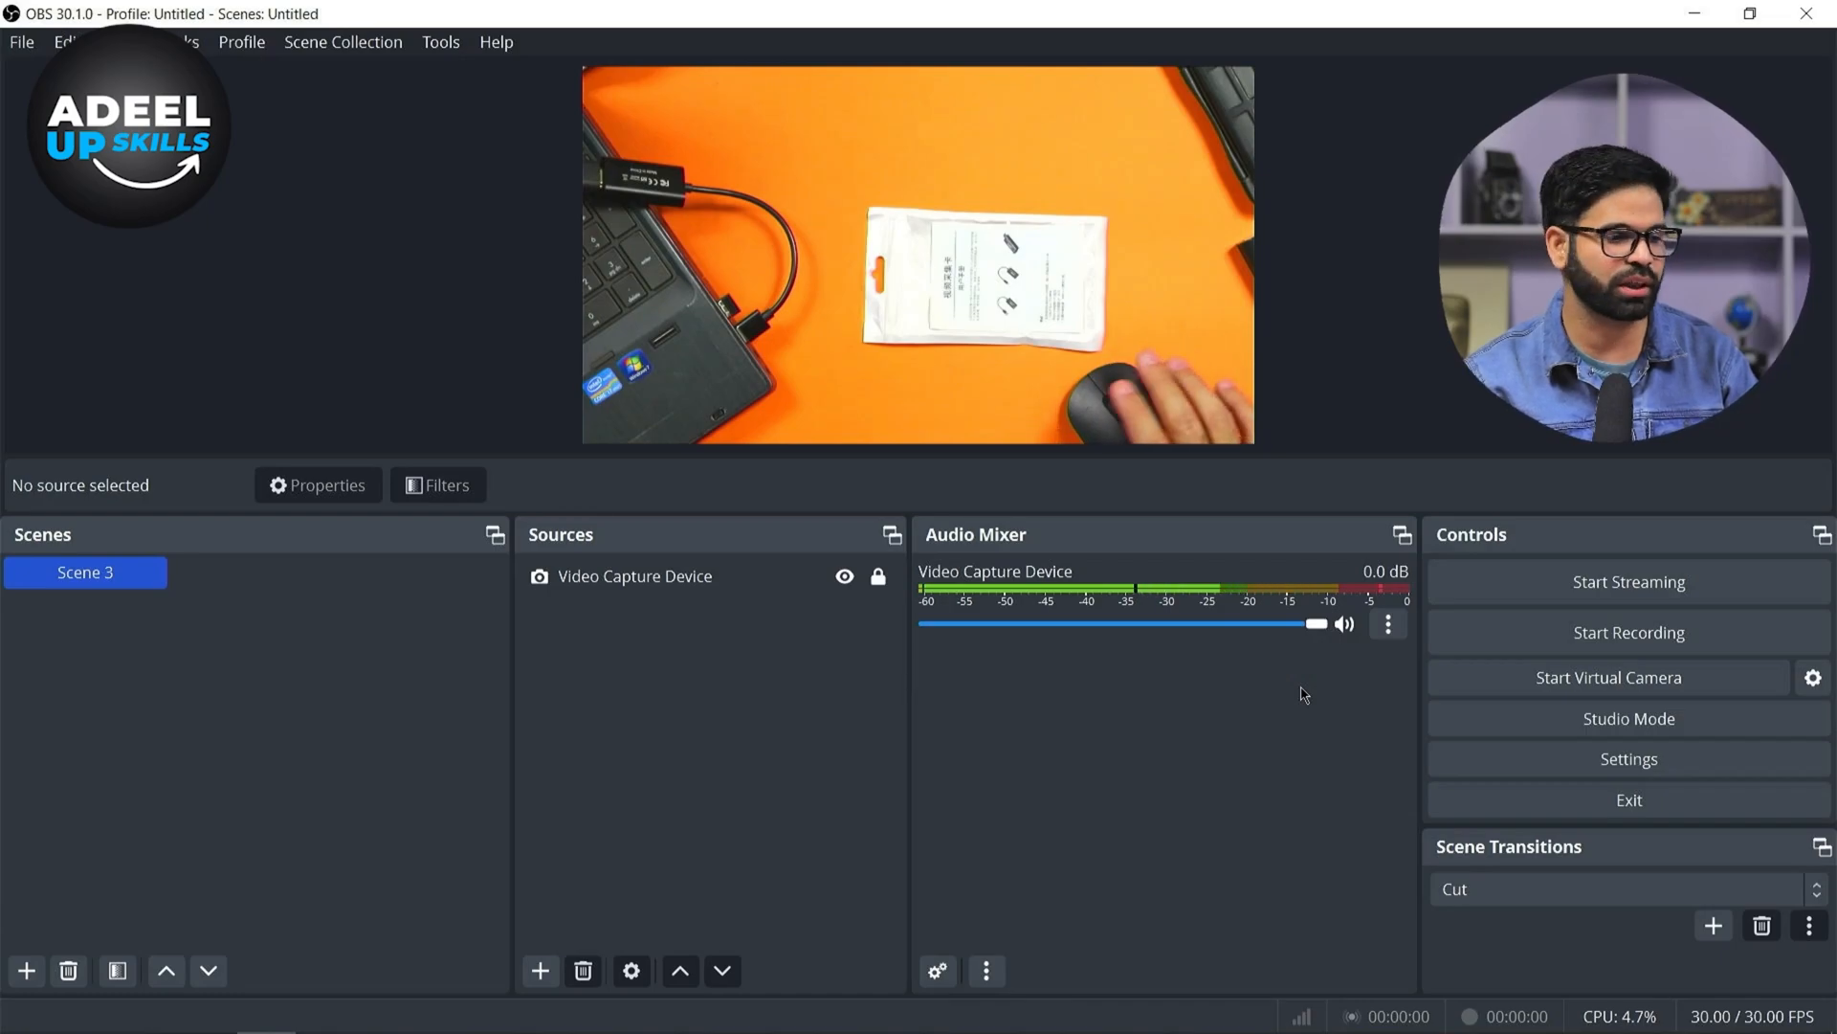
# Open Settings, go to the Output section and switch the Output Mode to Simple
pyautogui.click(1682, 775)
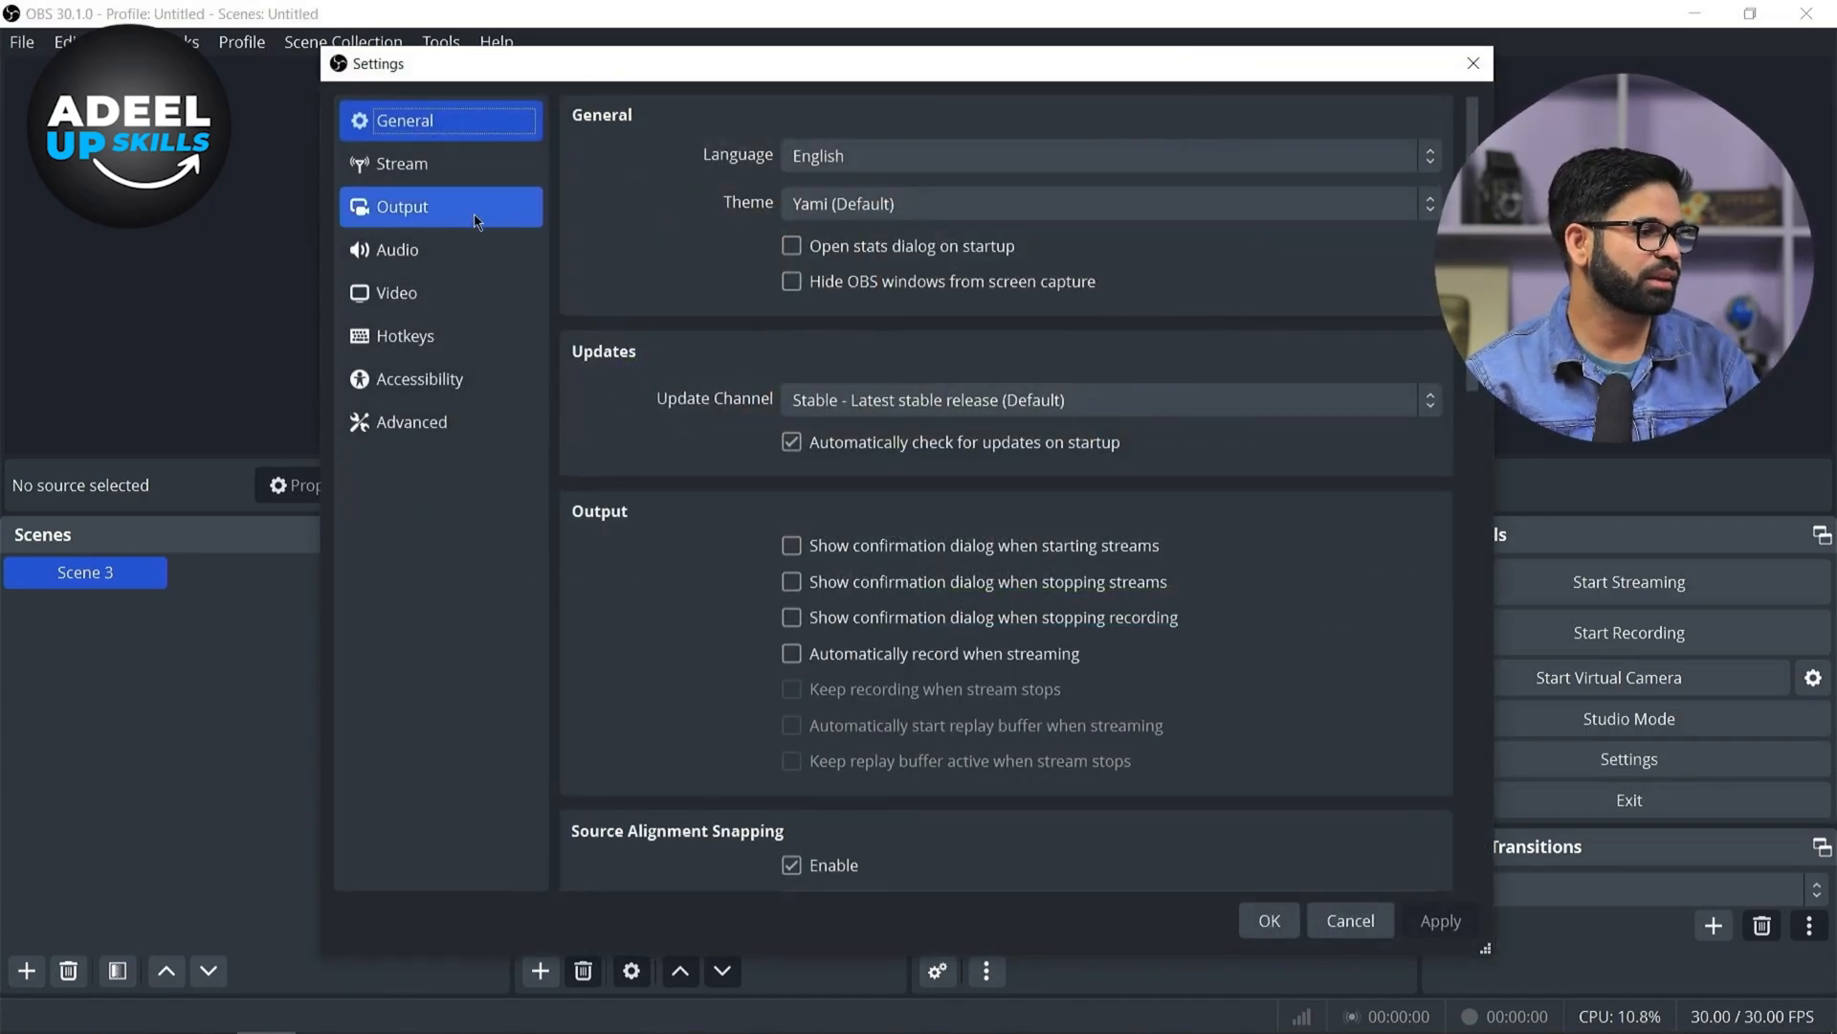
pyautogui.click(472, 218)
pyautogui.moveTo(923, 73); pyautogui.dragTo(708, 93)
pyautogui.click(716, 135)
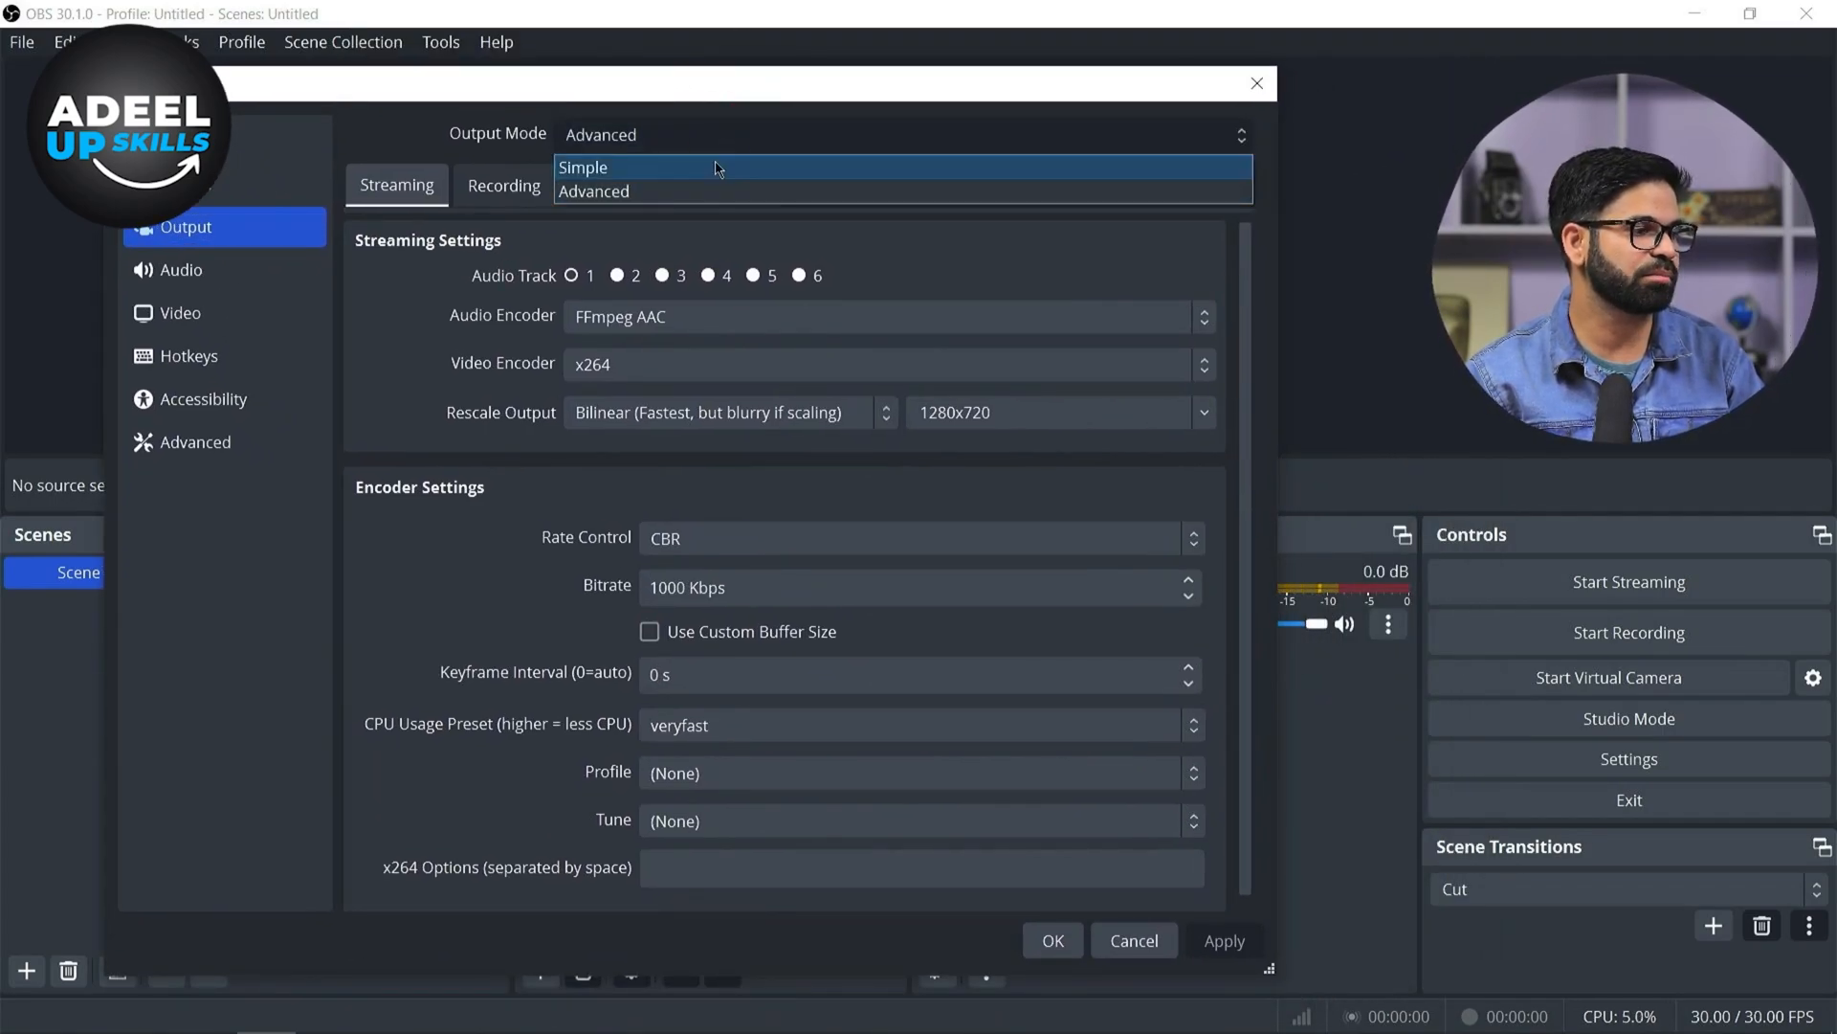
pyautogui.click(719, 169)
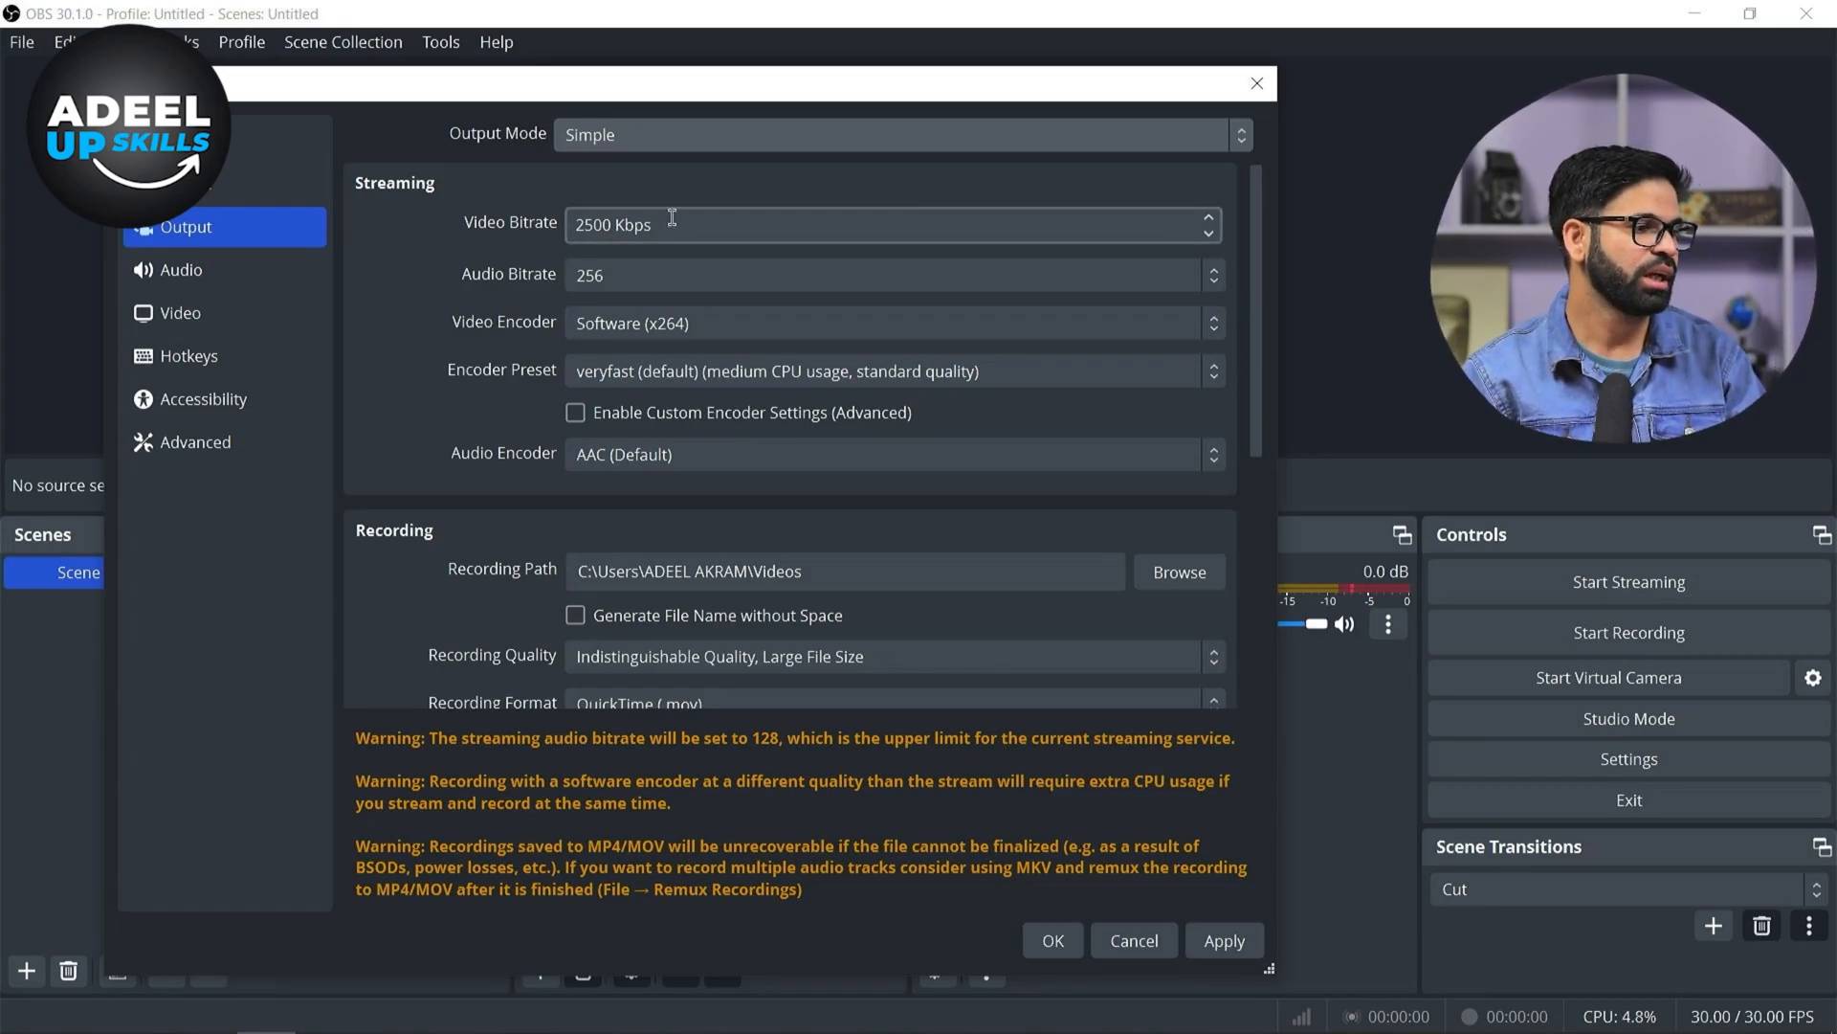
# Set the streaming video bitrate to 2500 Kbps
pyautogui.doubleClick(611, 225)
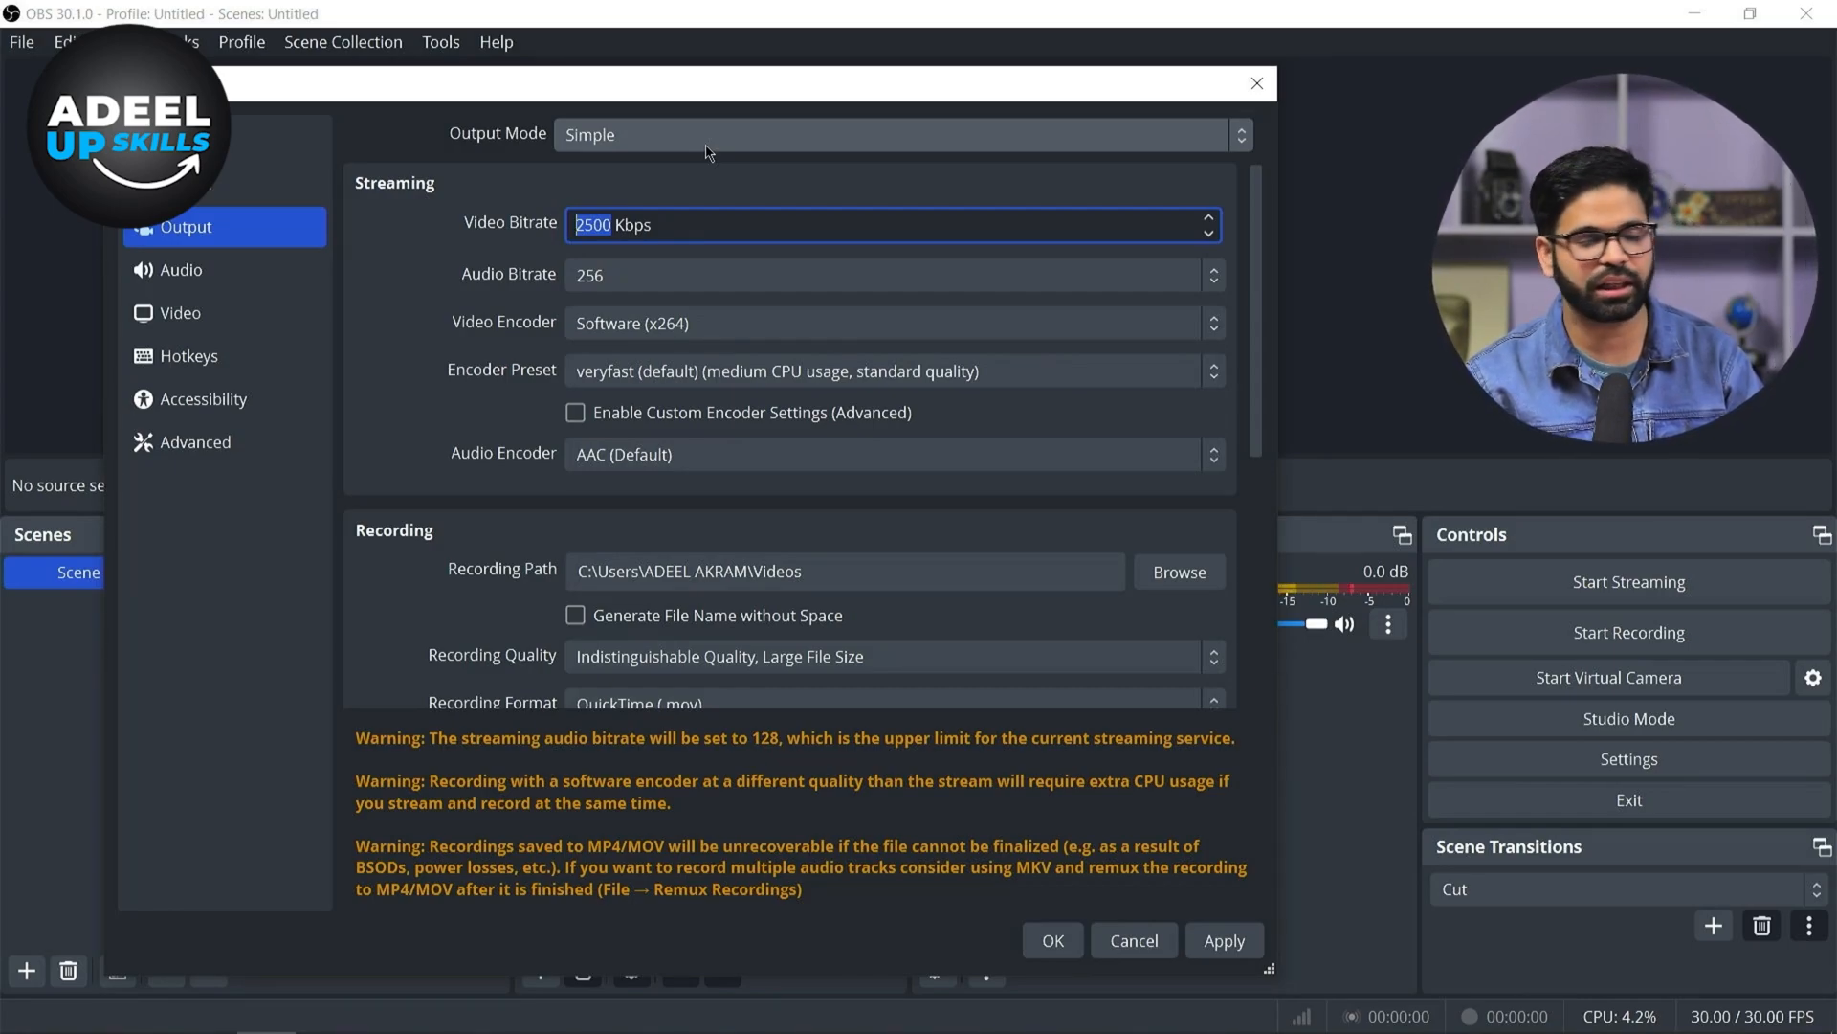
pyautogui.write('4000')
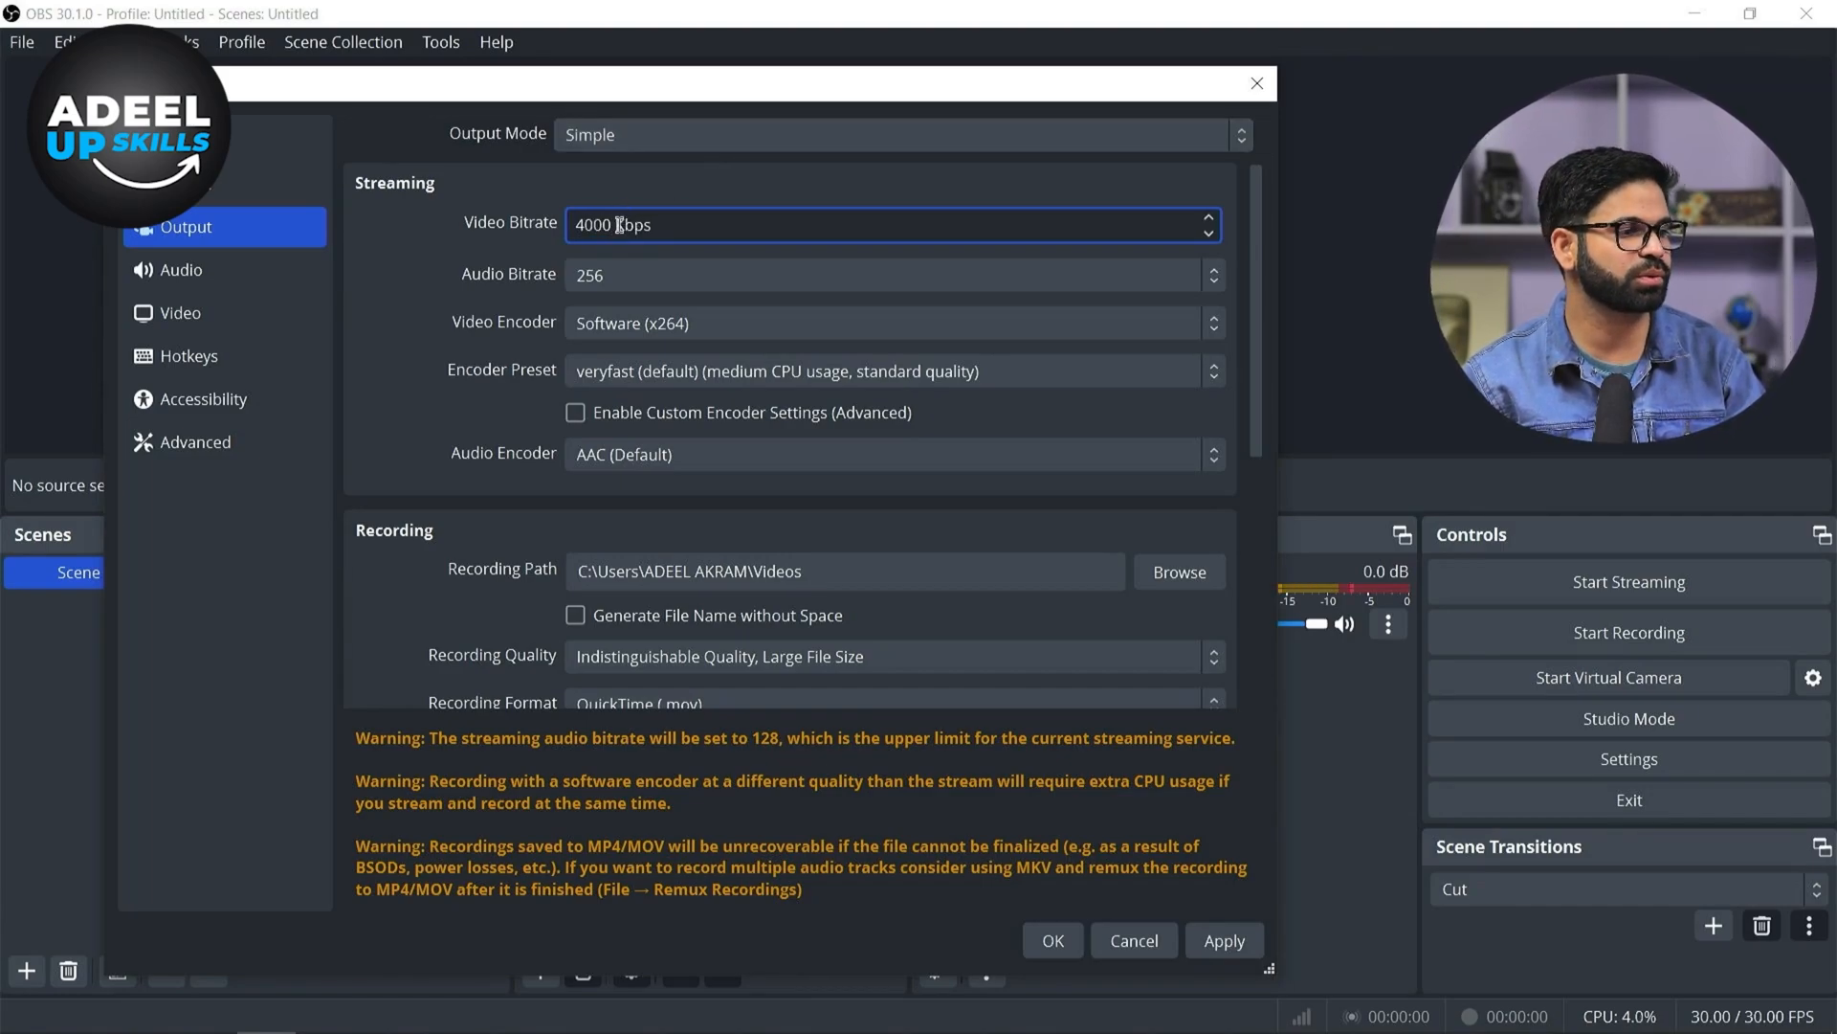
pyautogui.moveTo(655, 225); pyautogui.dragTo(563, 224)
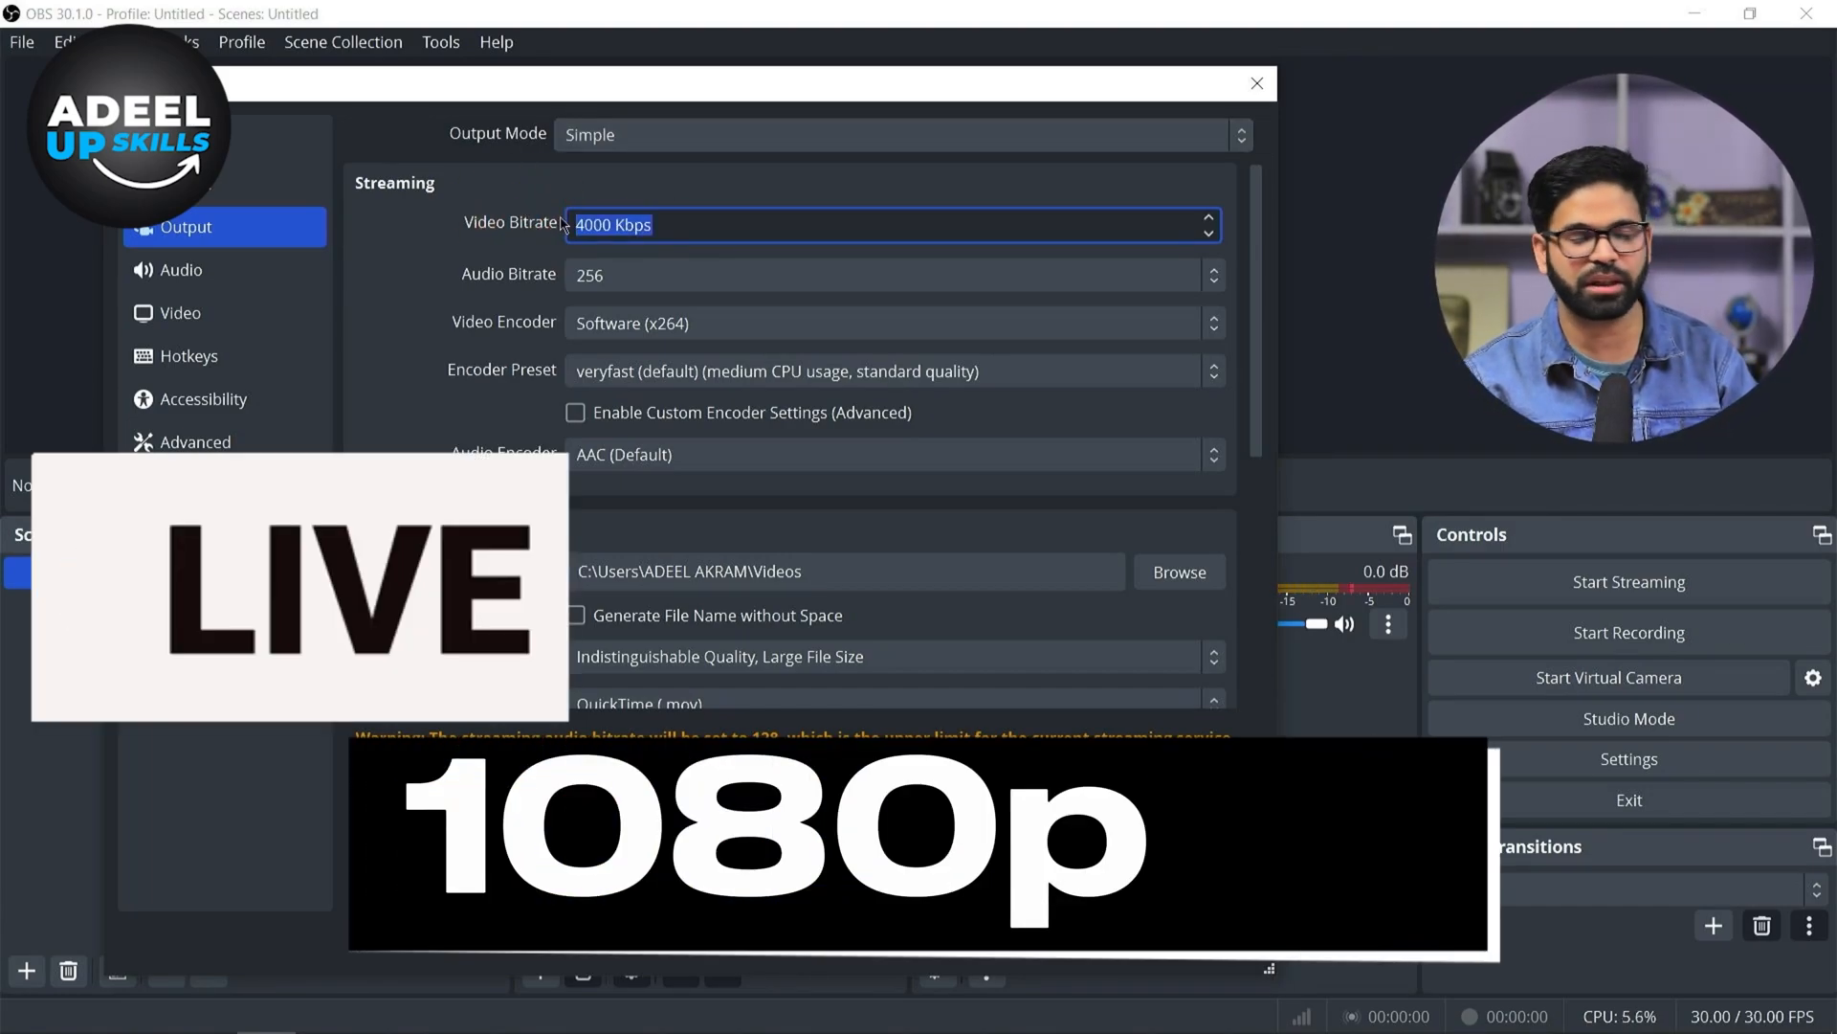
pyautogui.click(608, 227)
pyautogui.moveTo(607, 227); pyautogui.dragTo(536, 218)
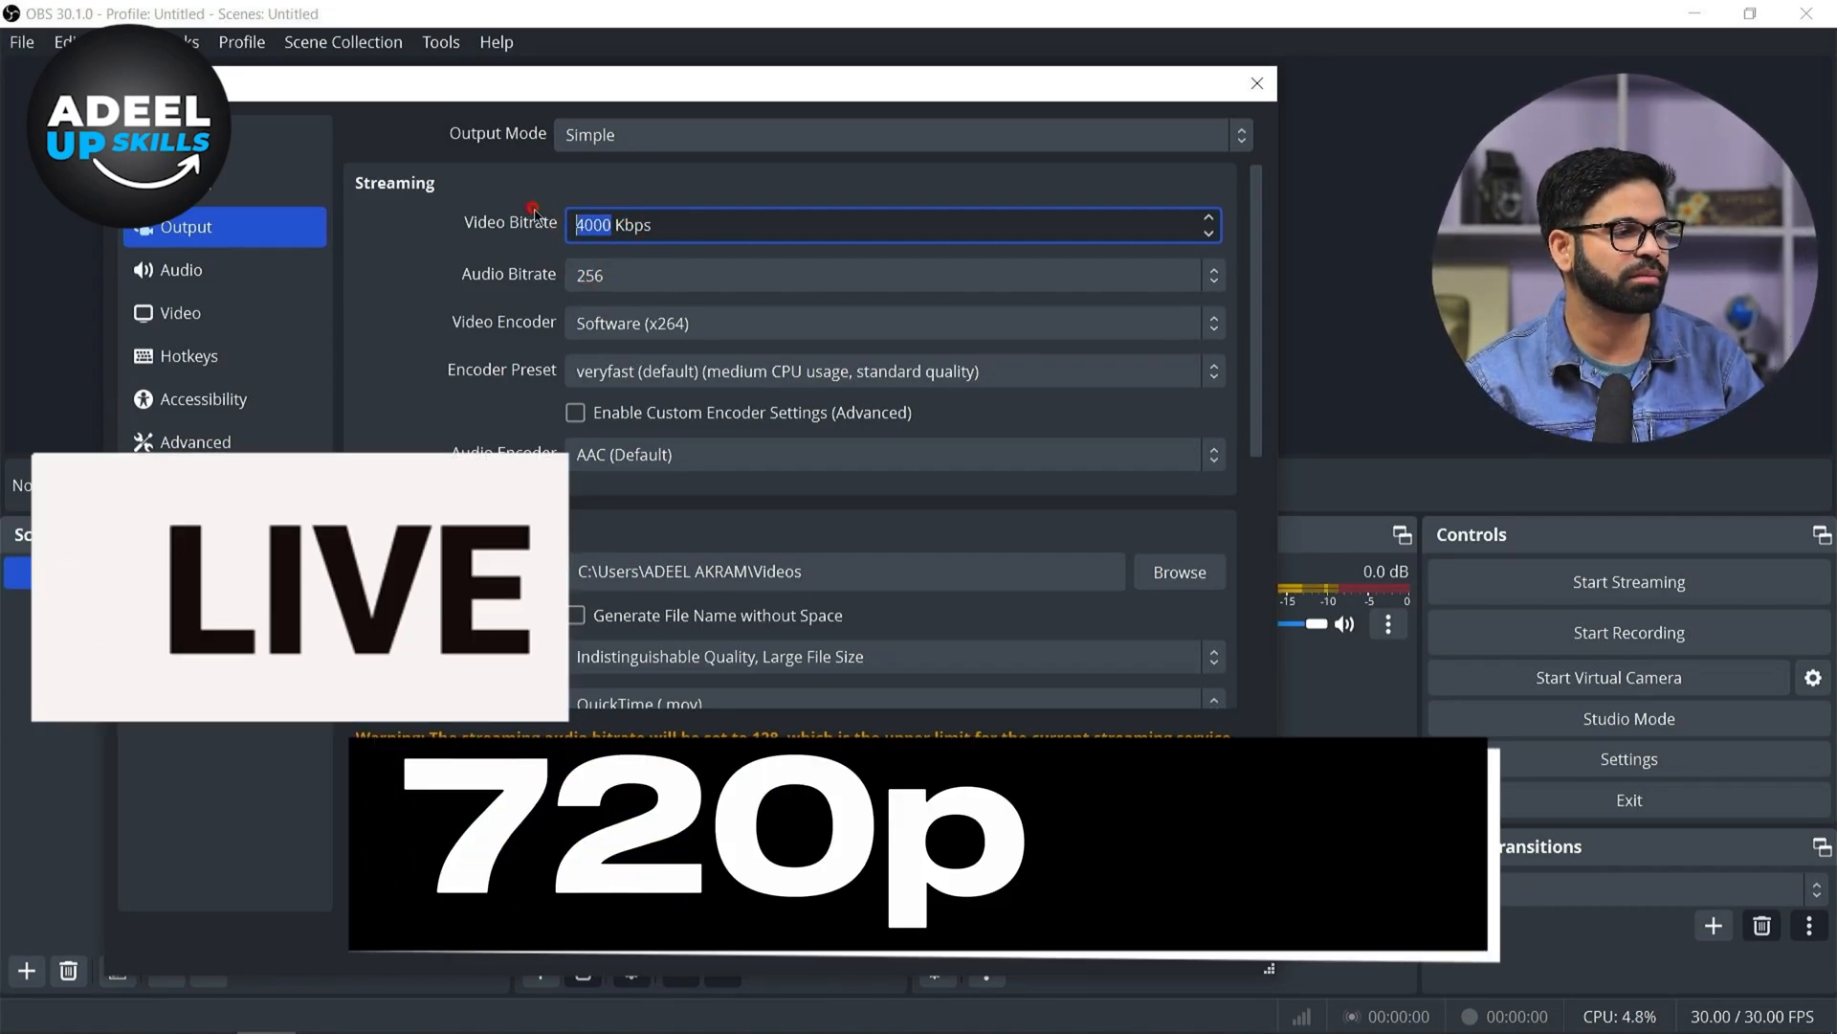
pyautogui.write('250')
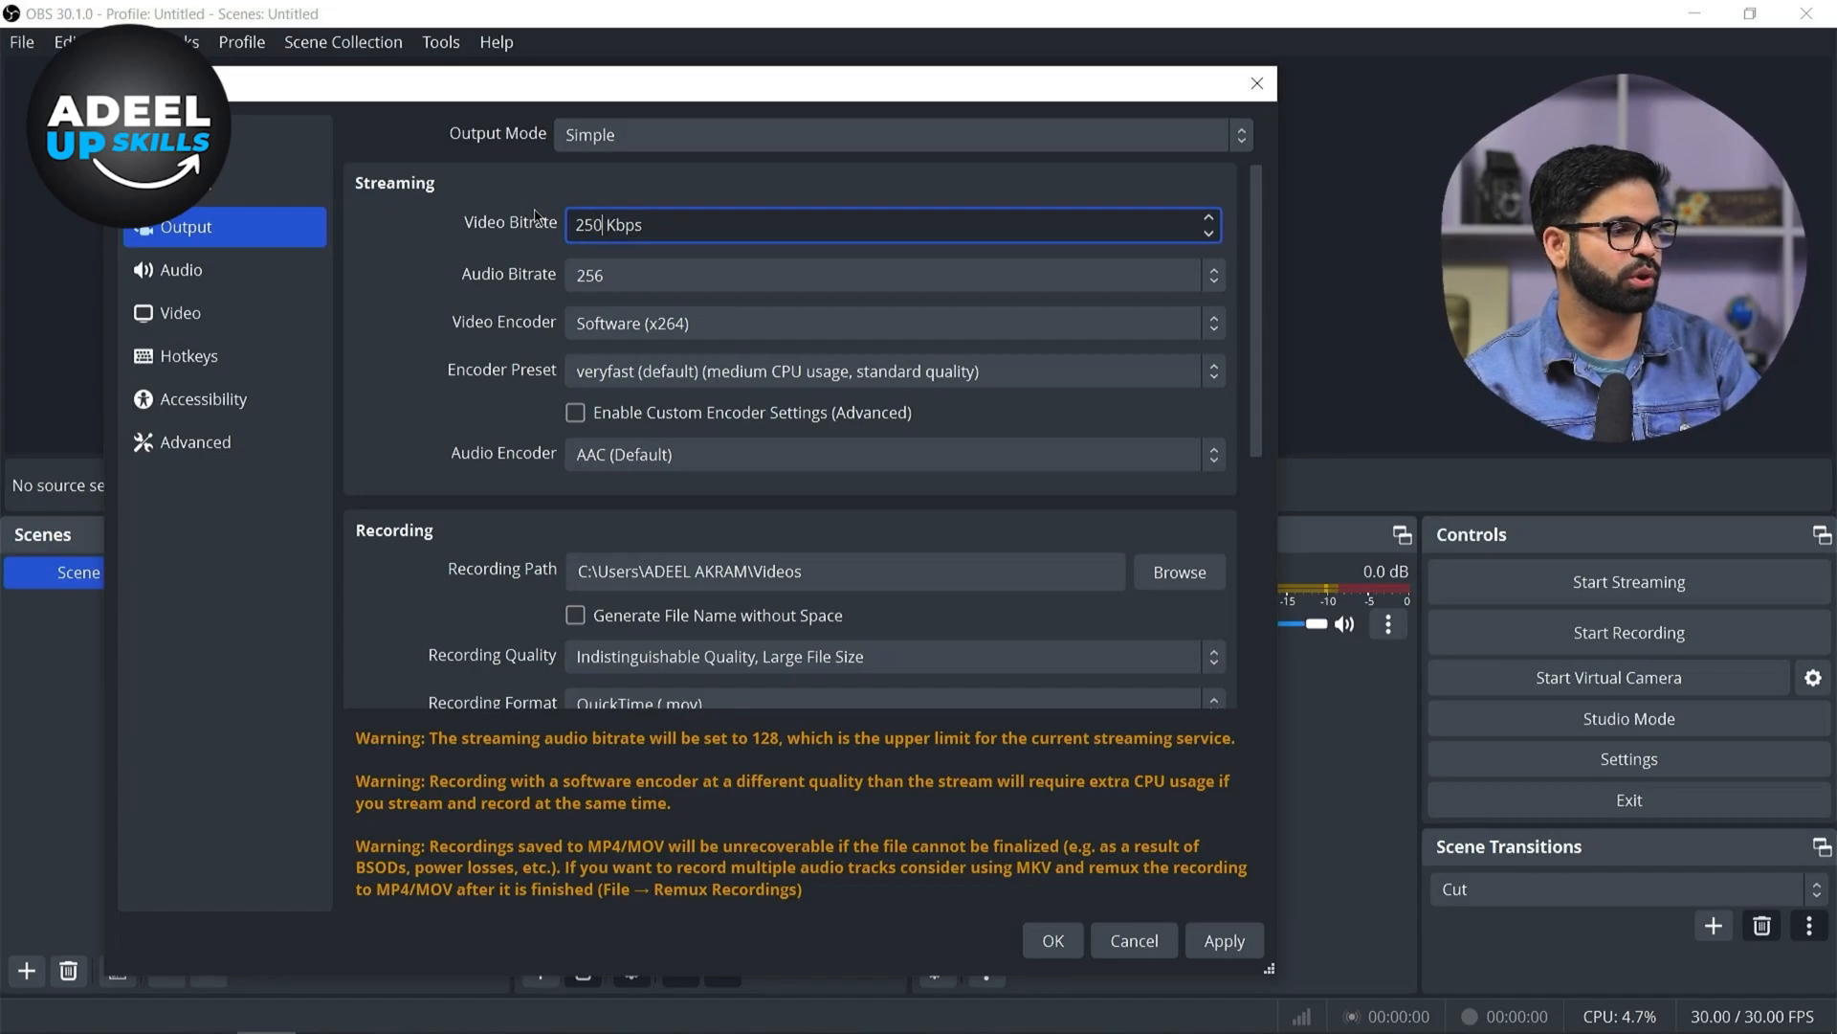
pyautogui.write('0')
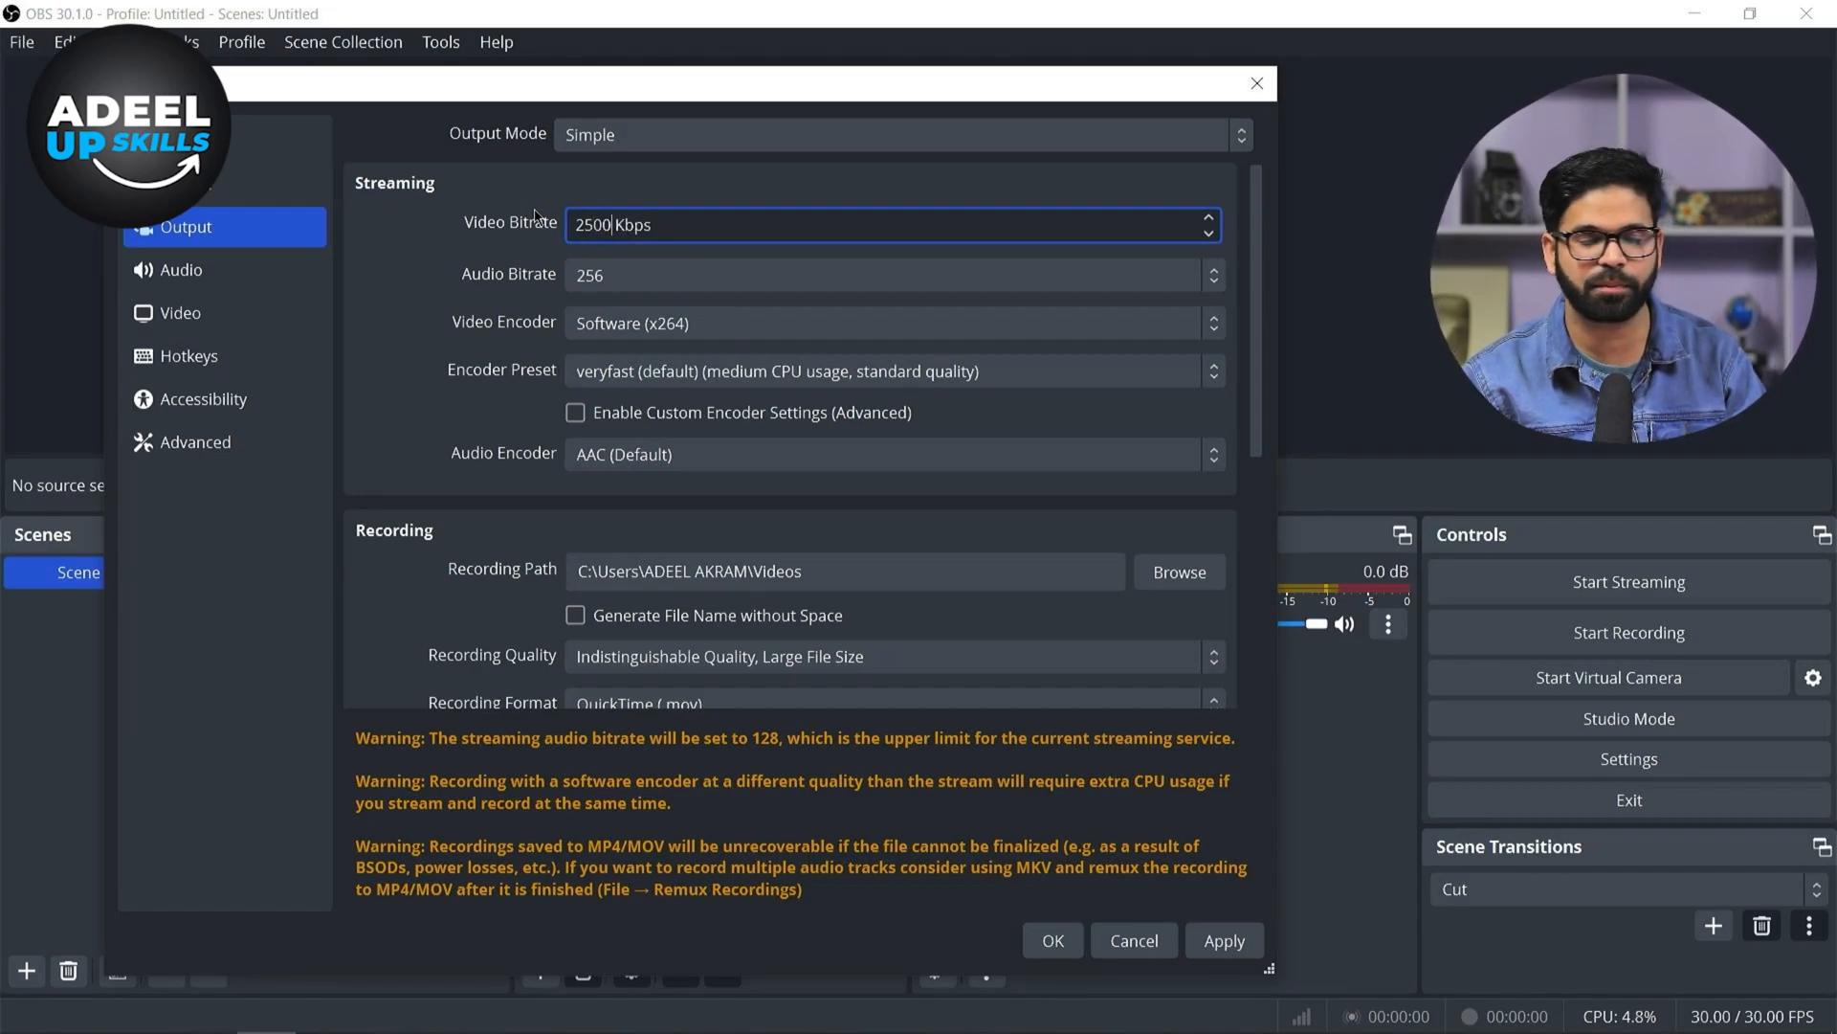
# Set the streaming audio bitrate to 128
pyautogui.click(618, 276)
pyautogui.click(622, 275)
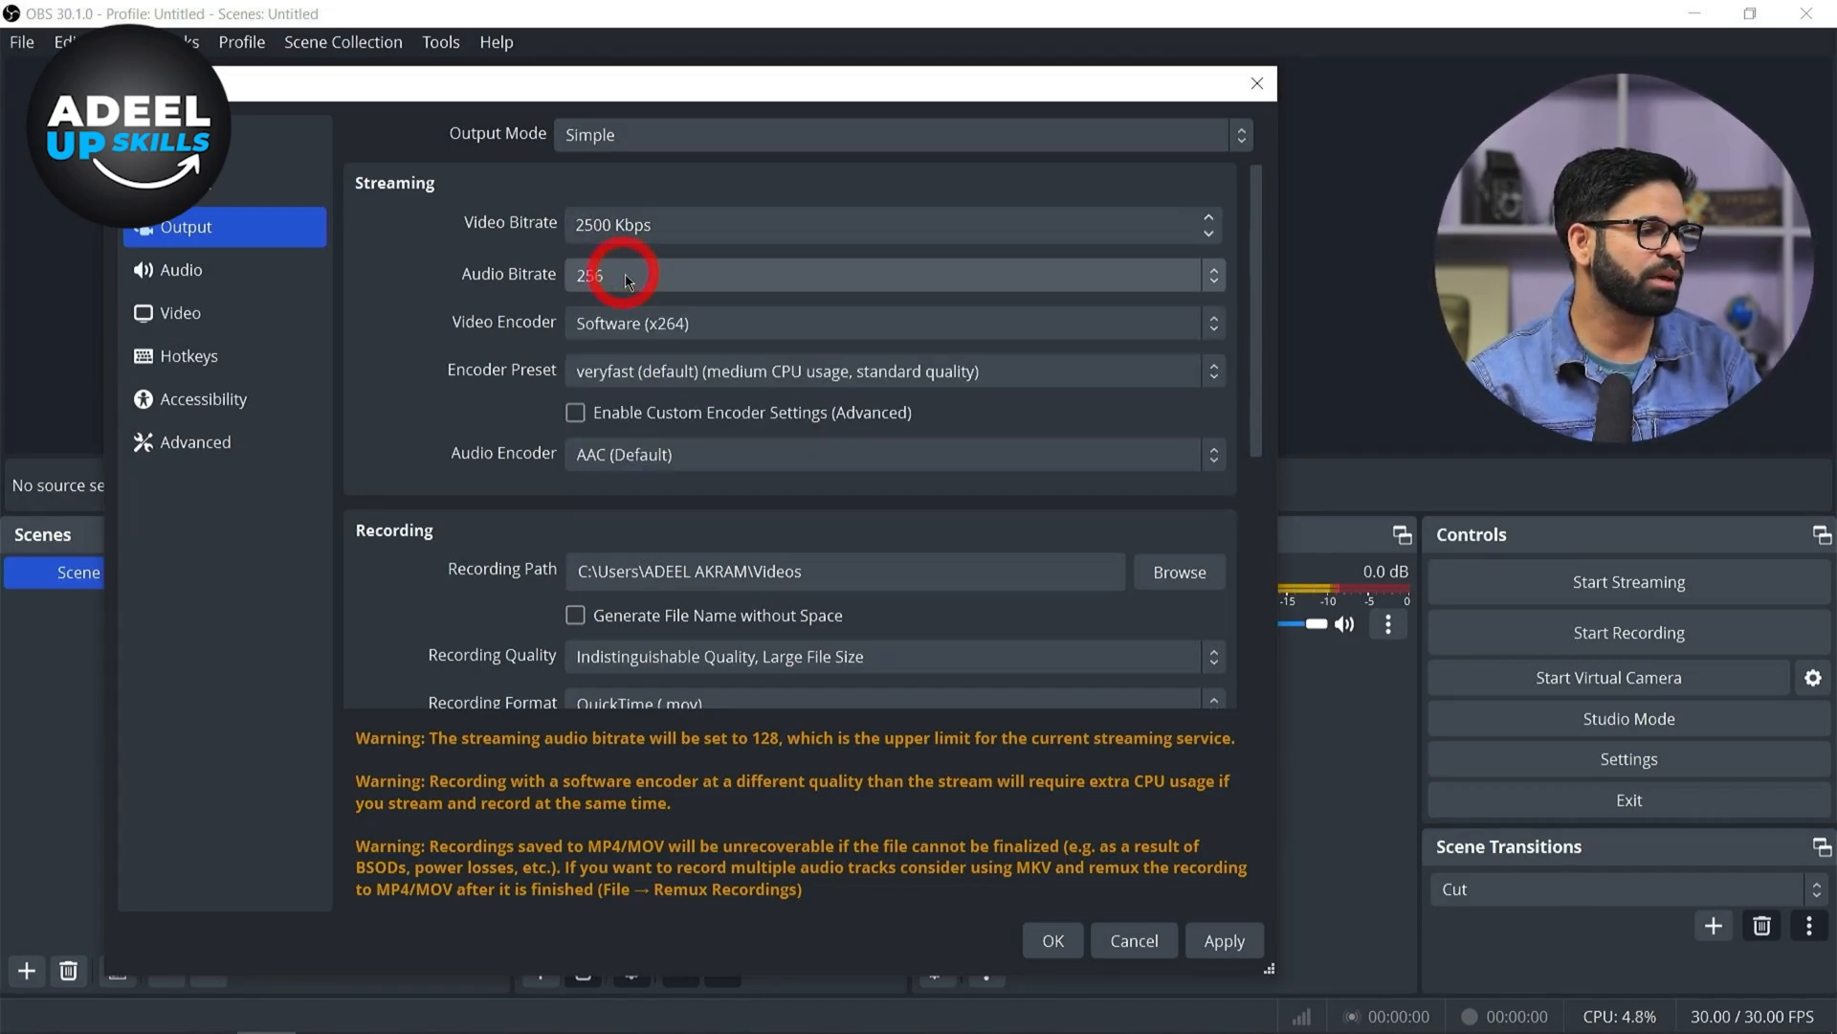
pyautogui.click(629, 280)
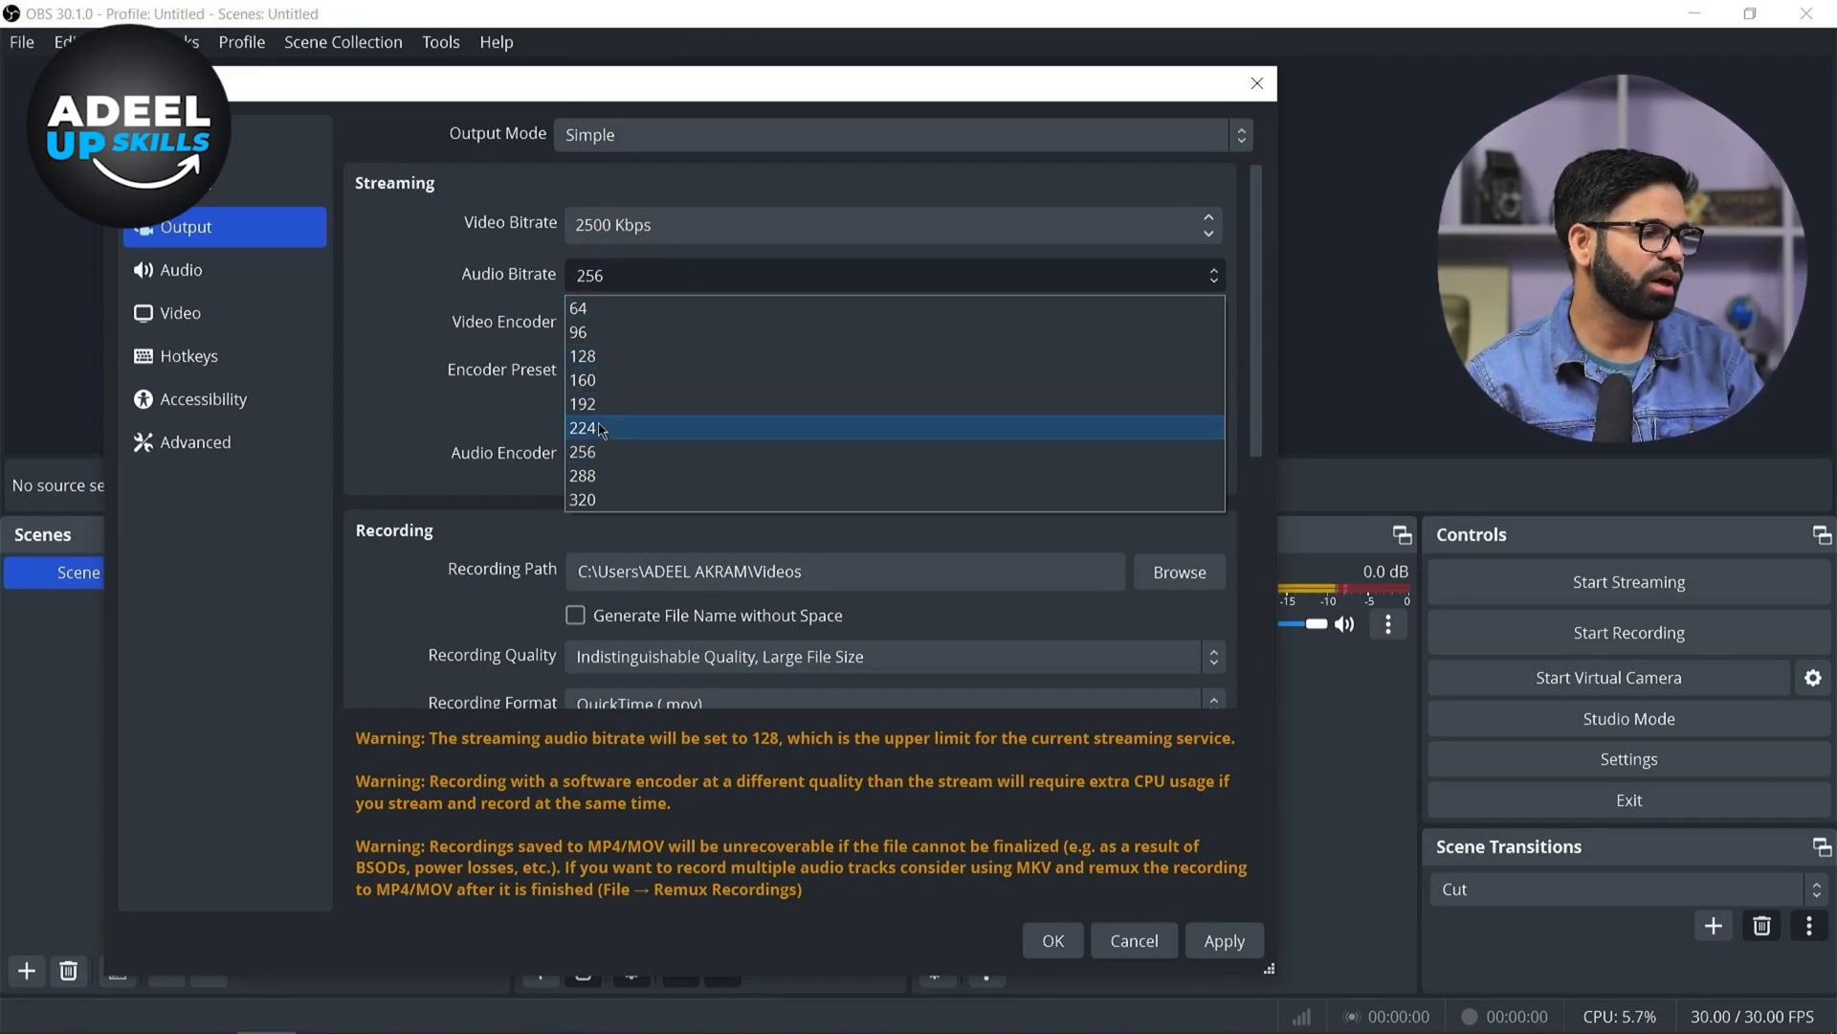
pyautogui.click(603, 356)
# Review the streaming encoder preset, video encoder and audio encoder options
pyautogui.click(605, 371)
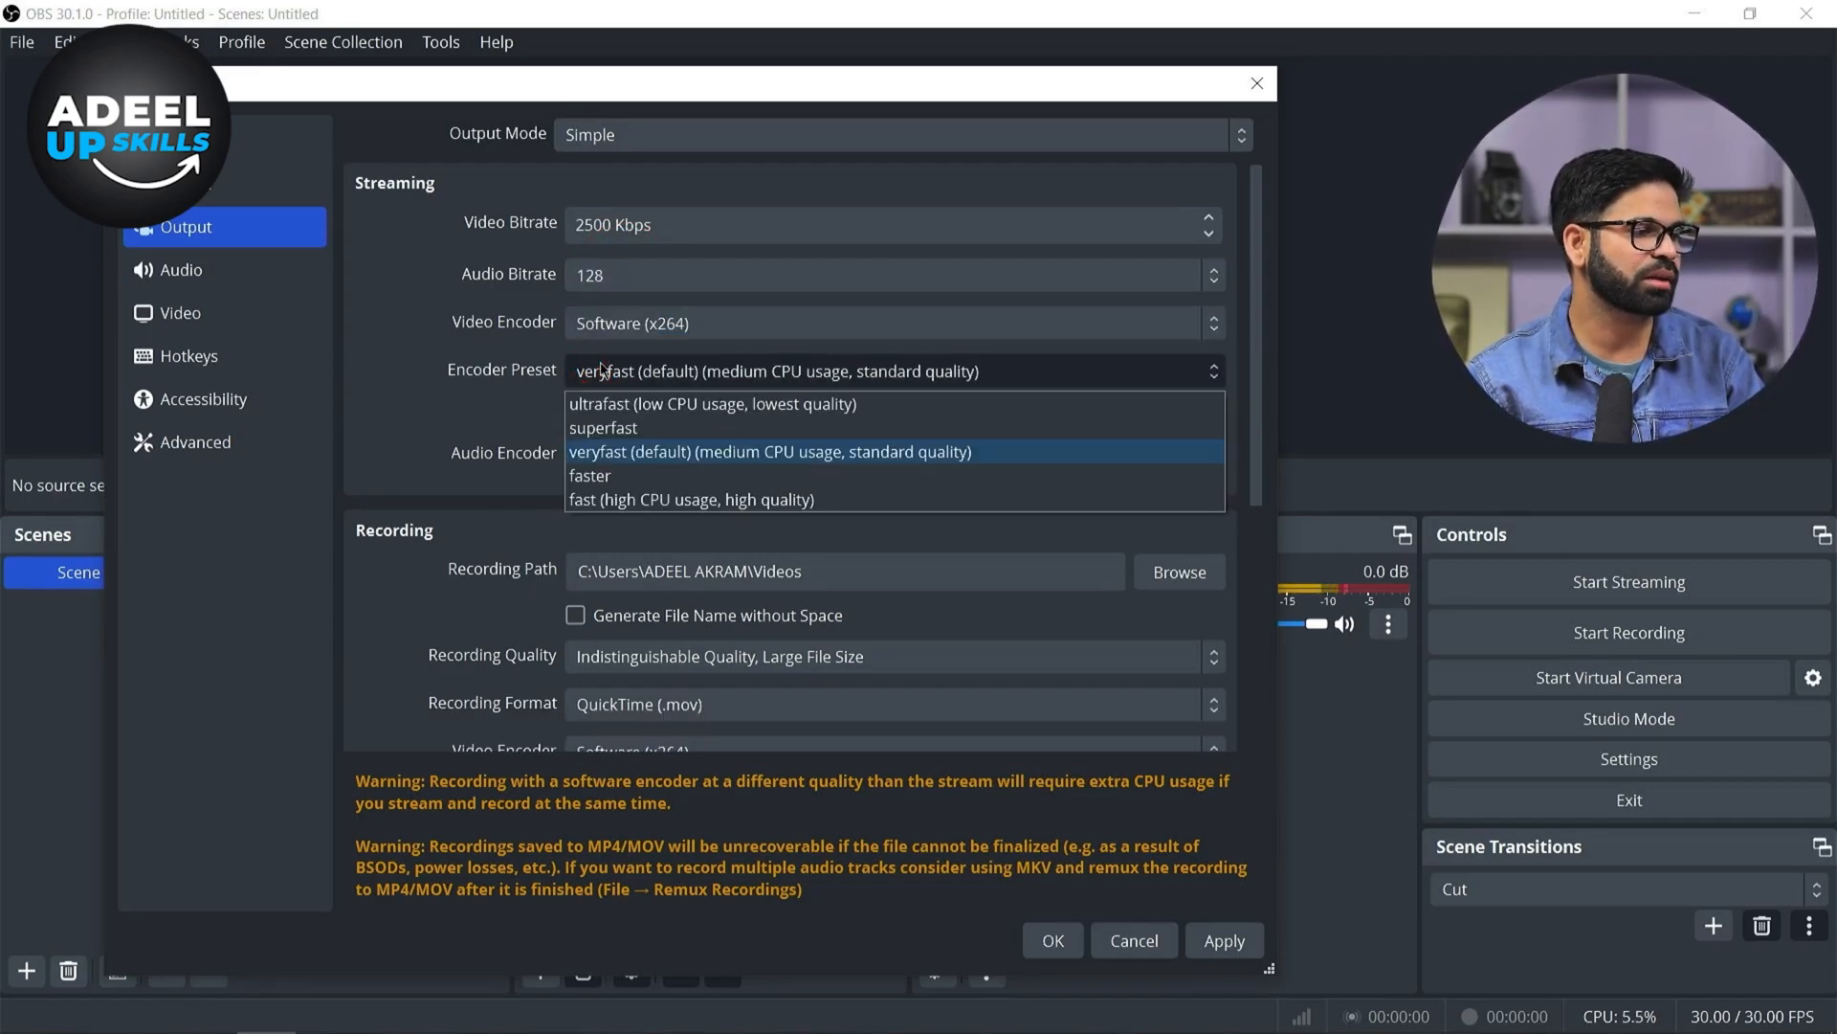
pyautogui.click(450, 302)
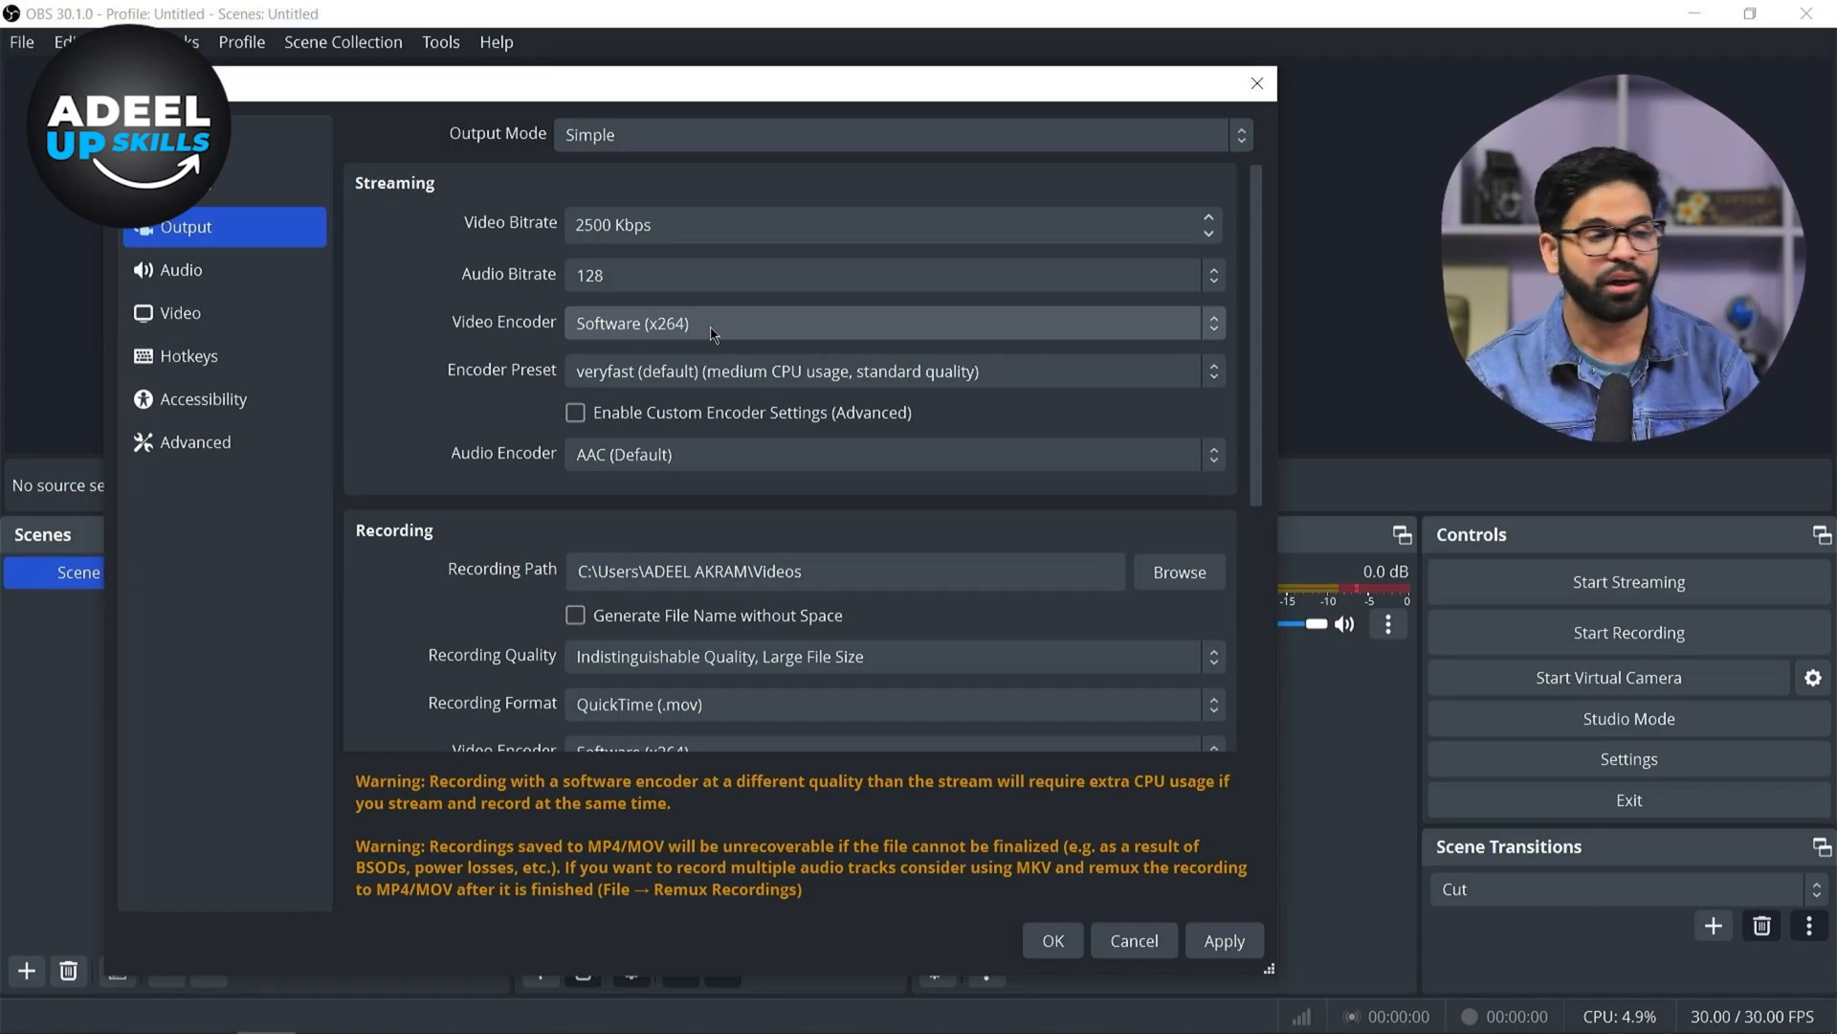
pyautogui.click(711, 333)
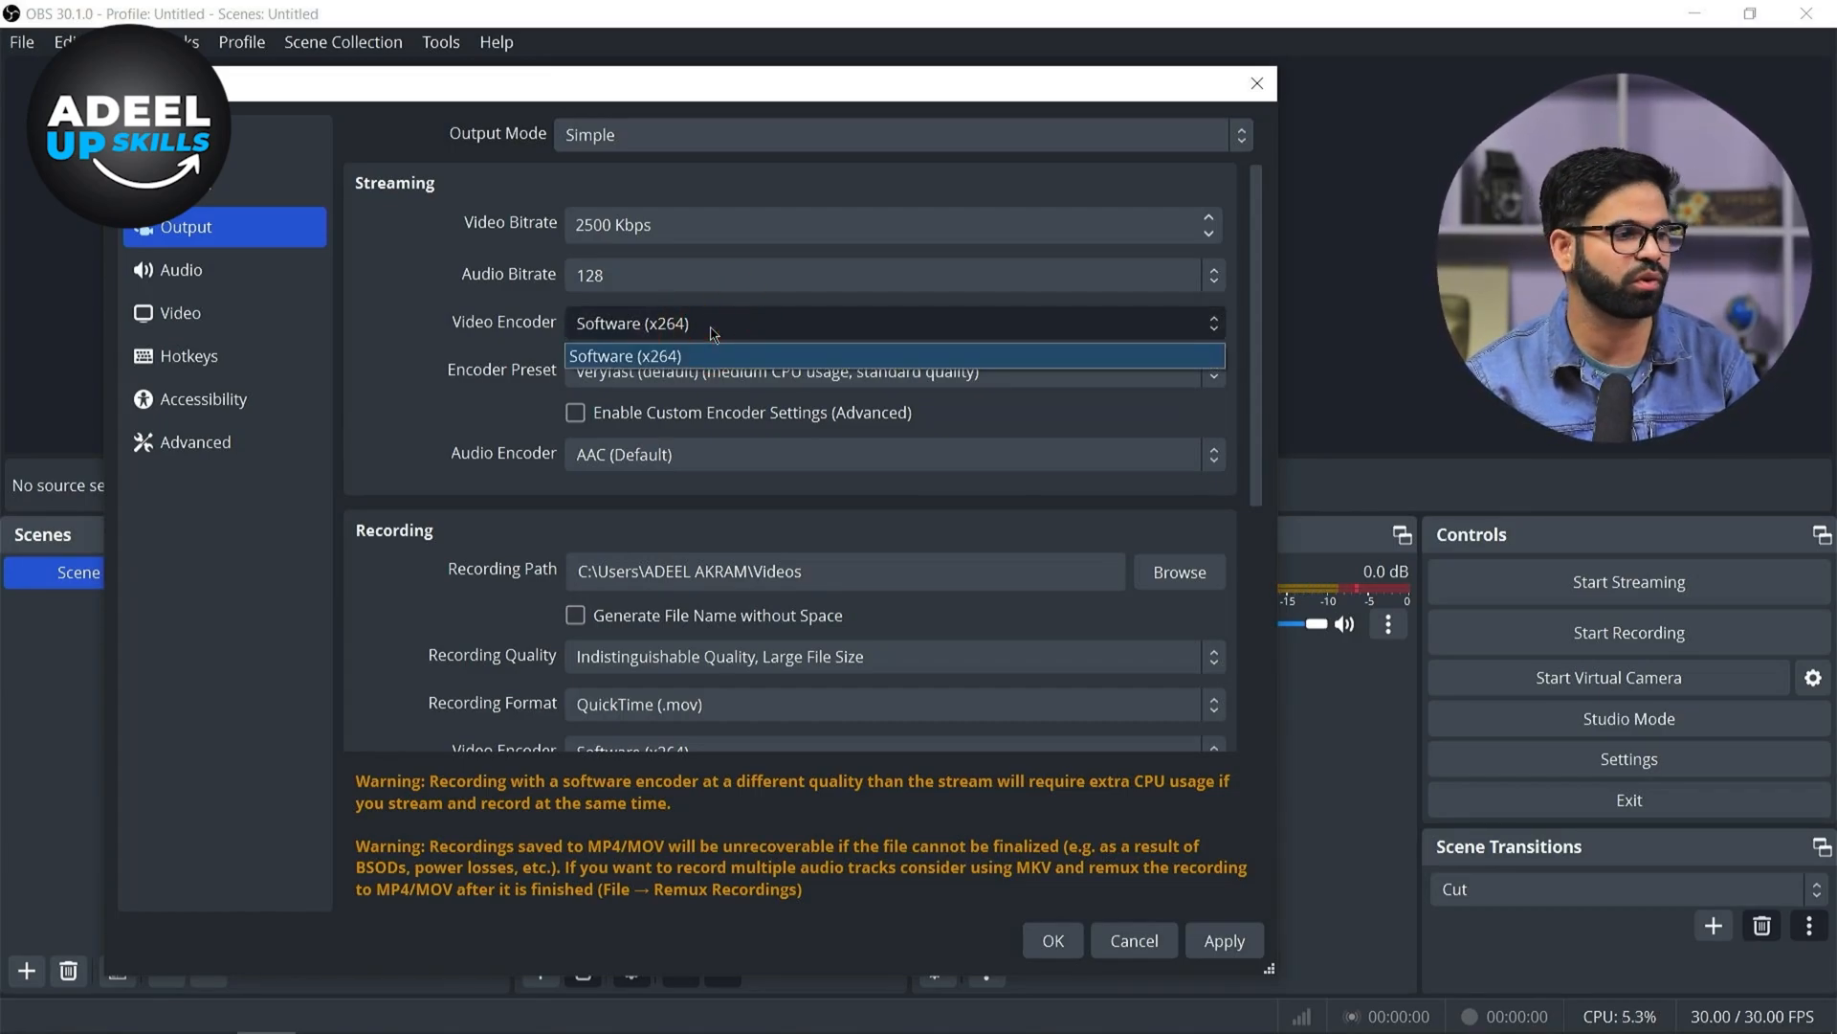
pyautogui.click(711, 333)
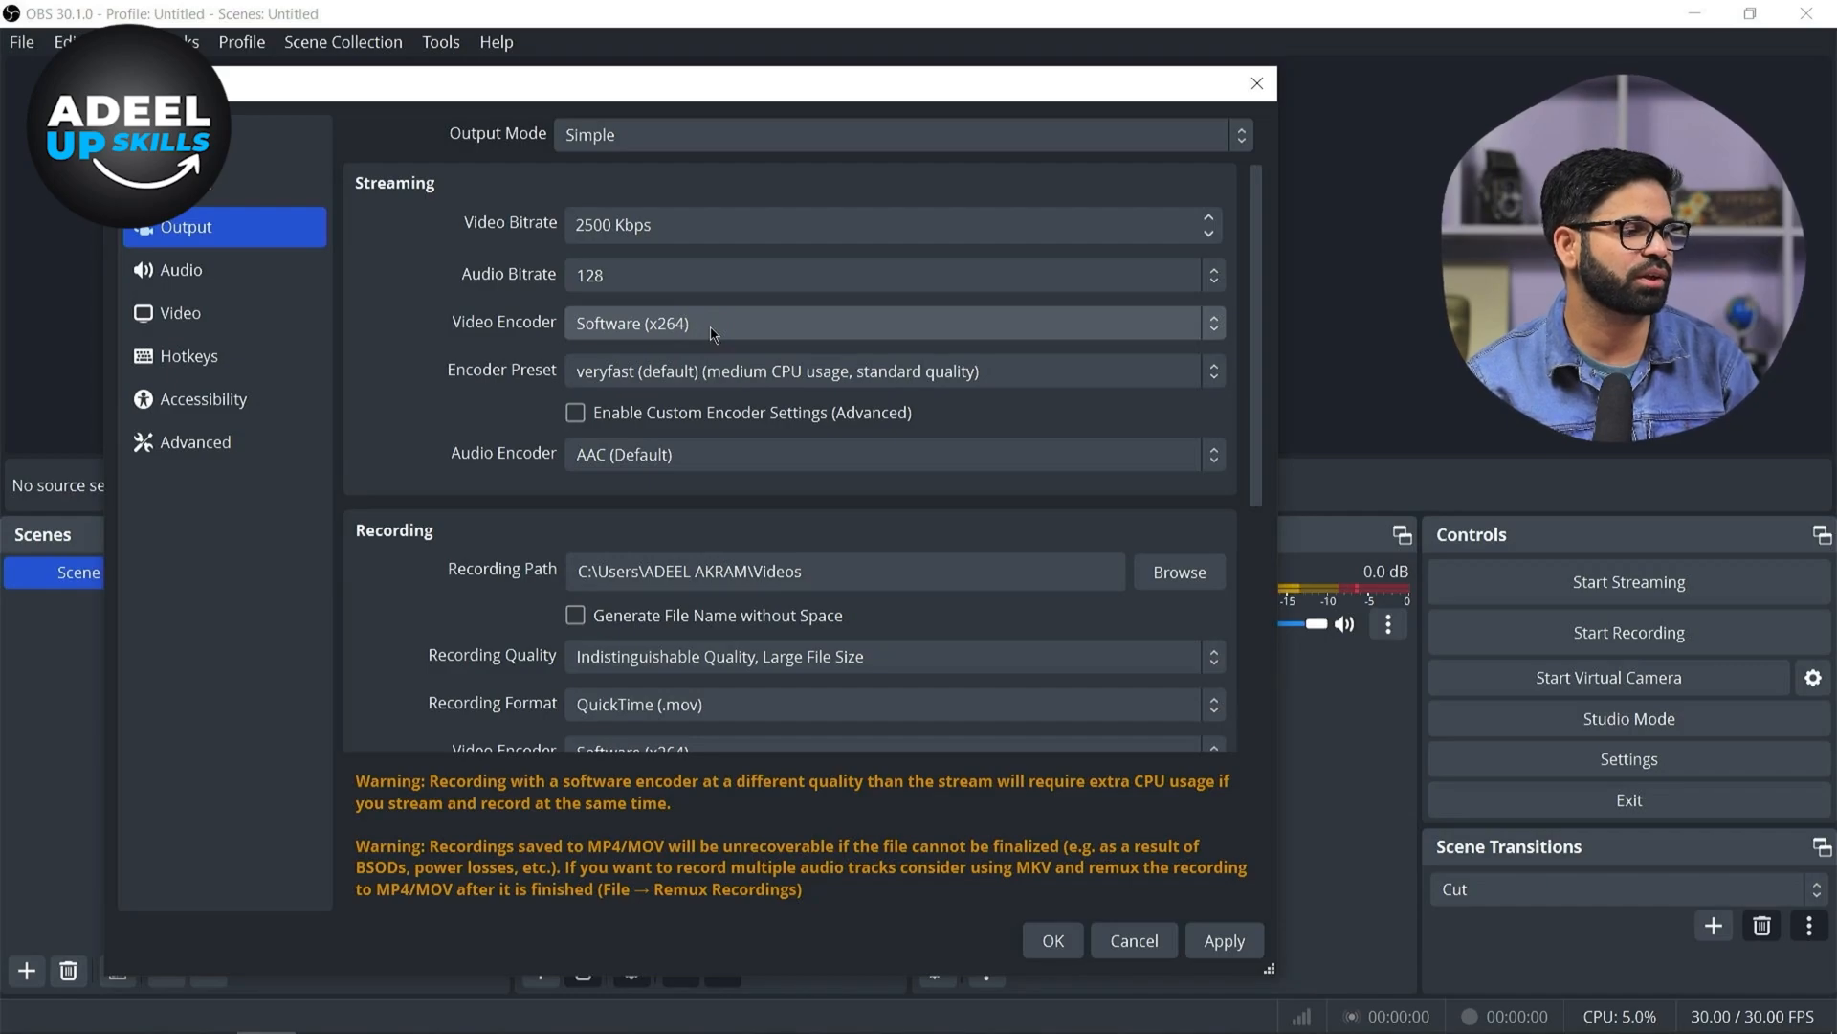
pyautogui.click(711, 332)
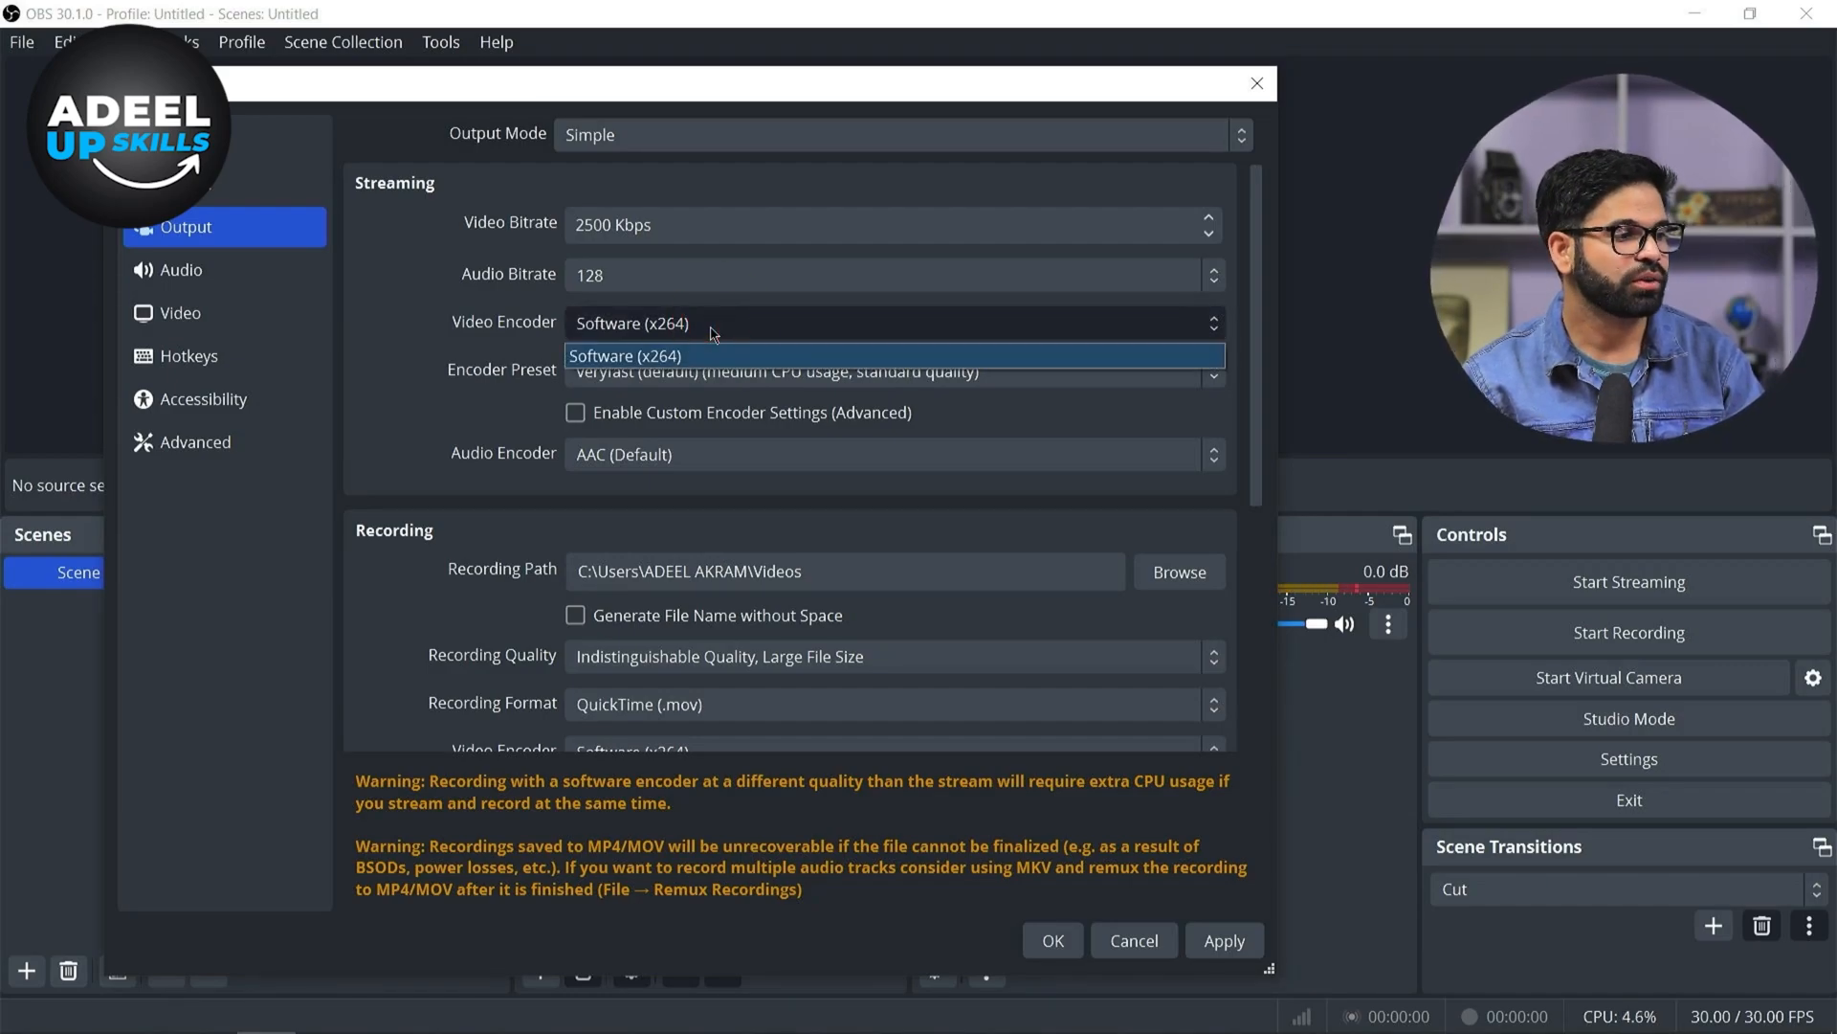
pyautogui.click(708, 328)
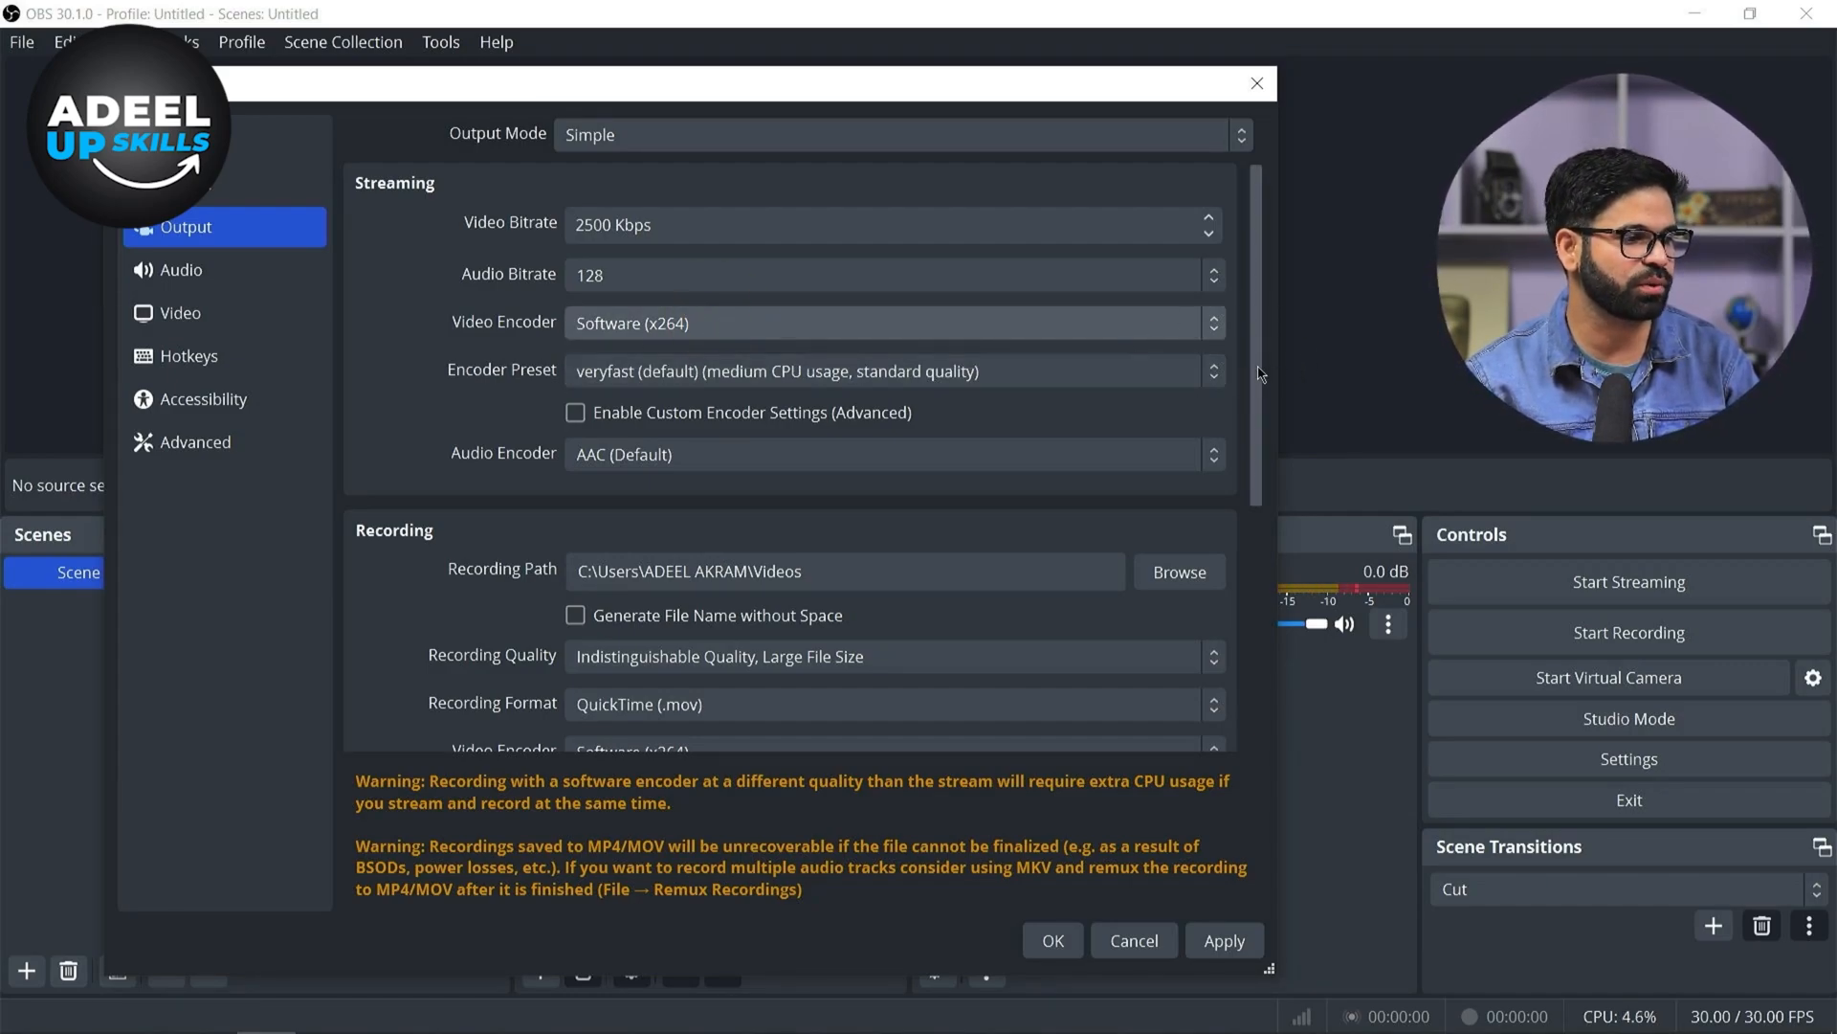
pyautogui.moveTo(1265, 311); pyautogui.dragTo(1218, 414)
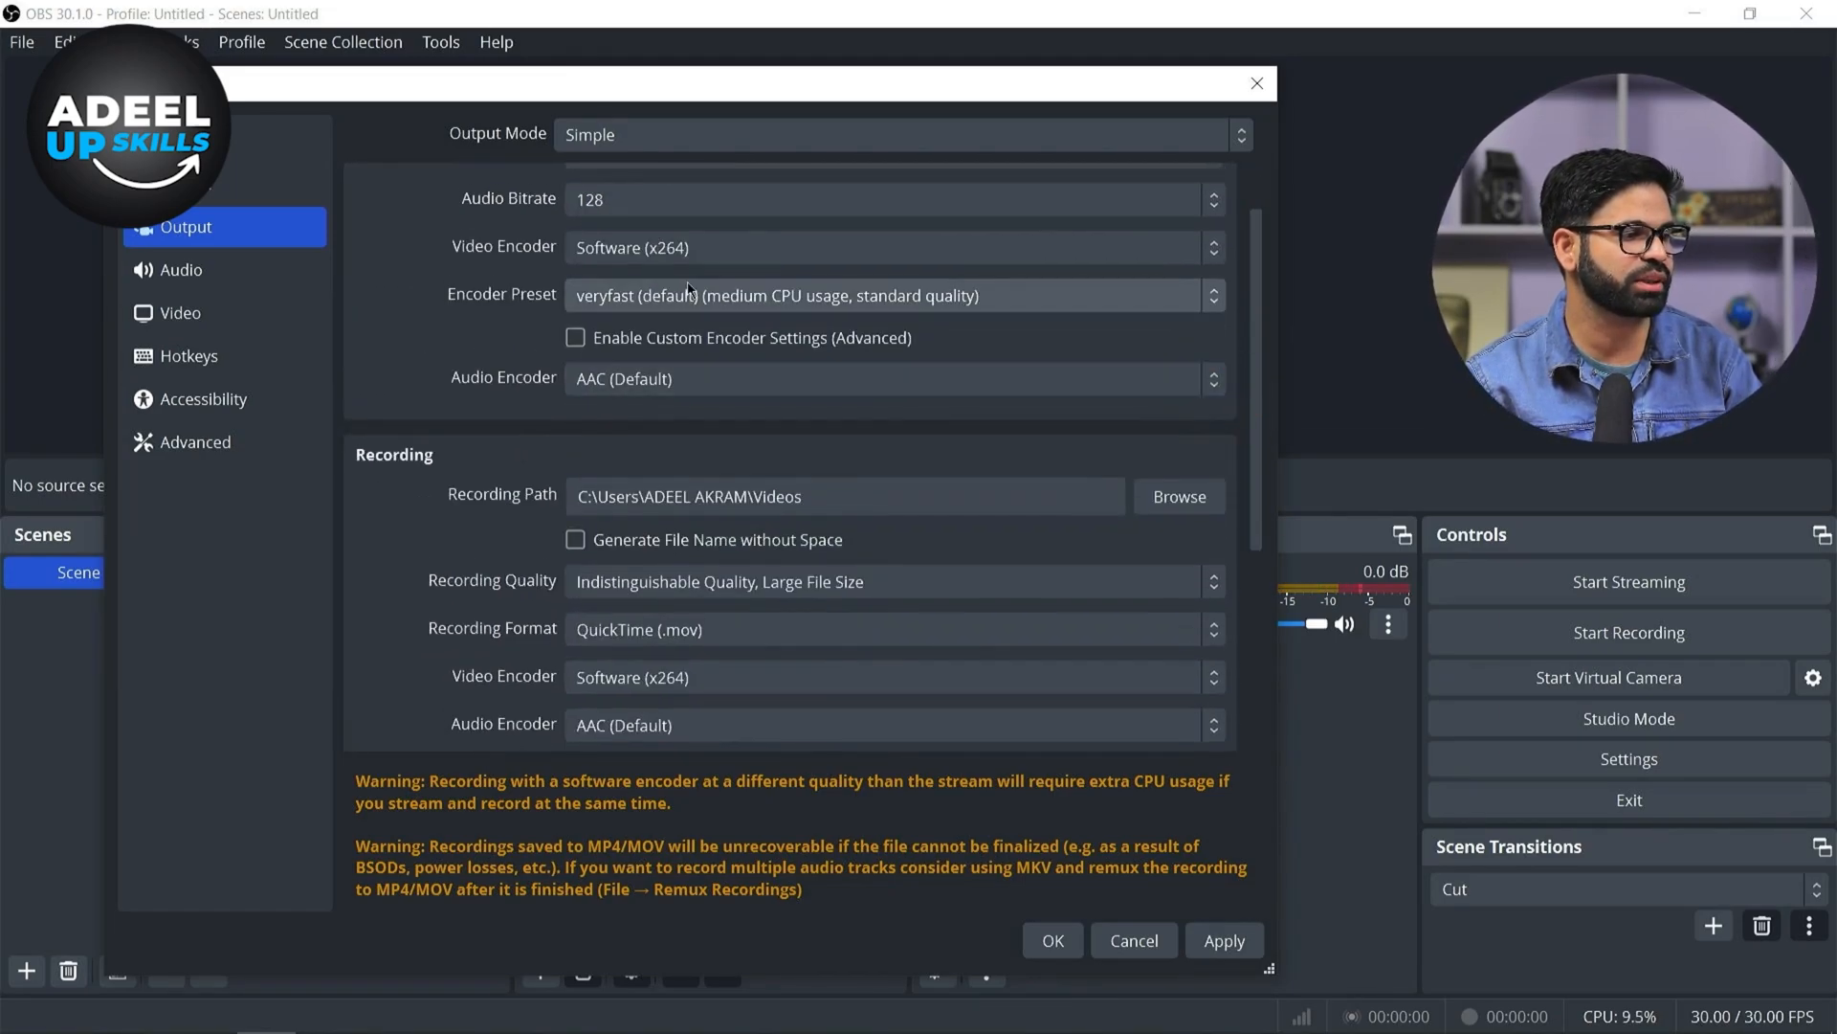
pyautogui.click(1169, 393)
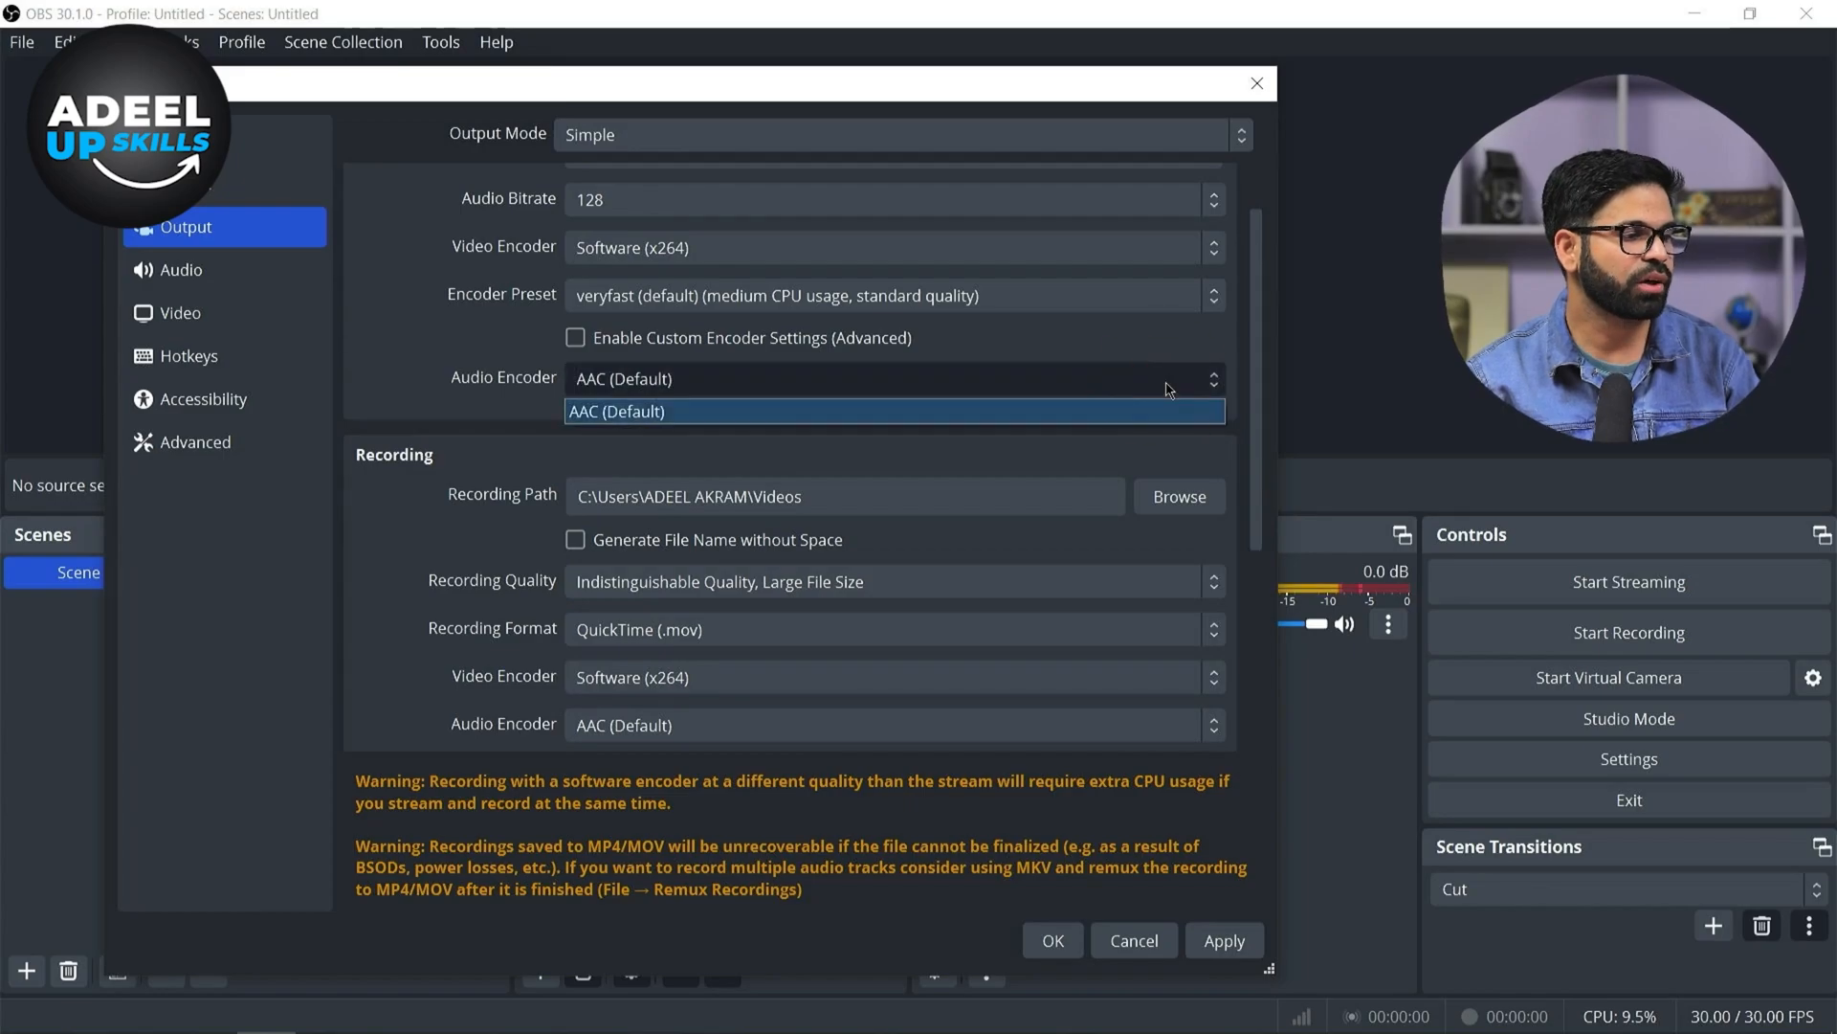
pyautogui.click(1164, 383)
pyautogui.moveTo(1261, 434); pyautogui.dragTo(1297, 582)
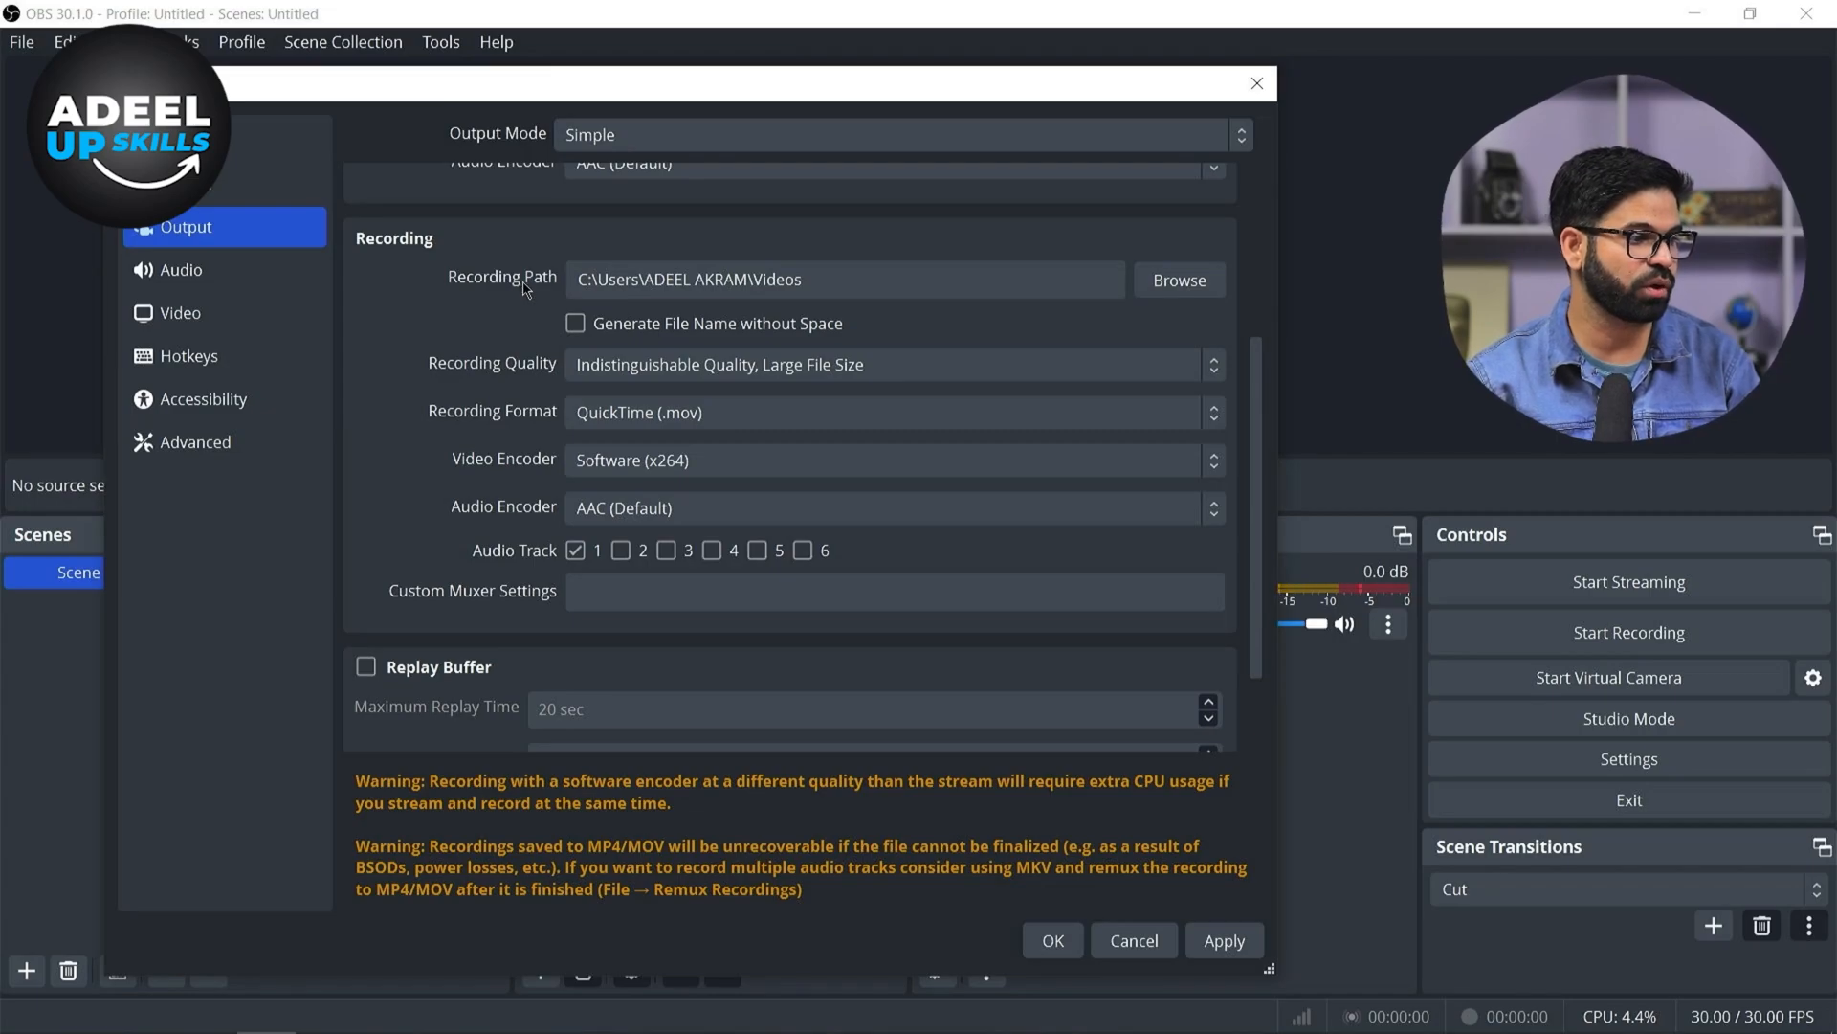
# Set the recording format to MPEG-4 (.mp4) and the recording video encoder to Software (x264)
pyautogui.click(643, 419)
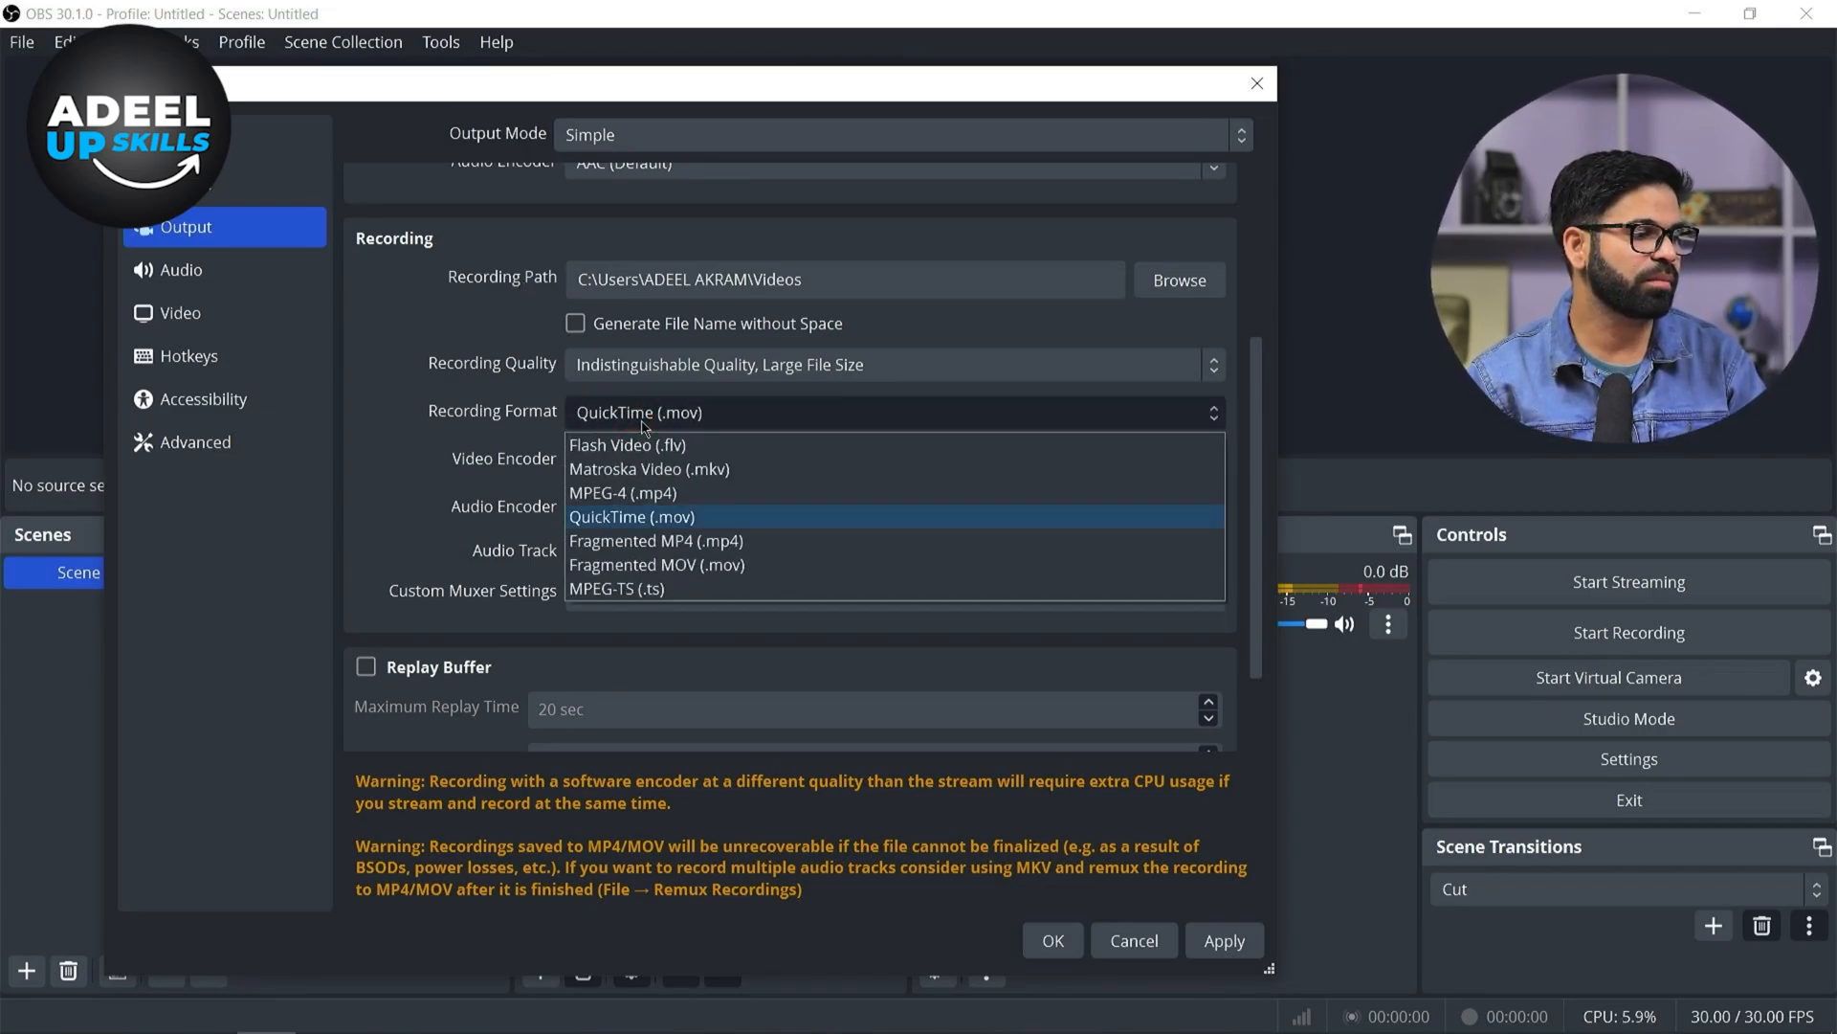
pyautogui.click(665, 494)
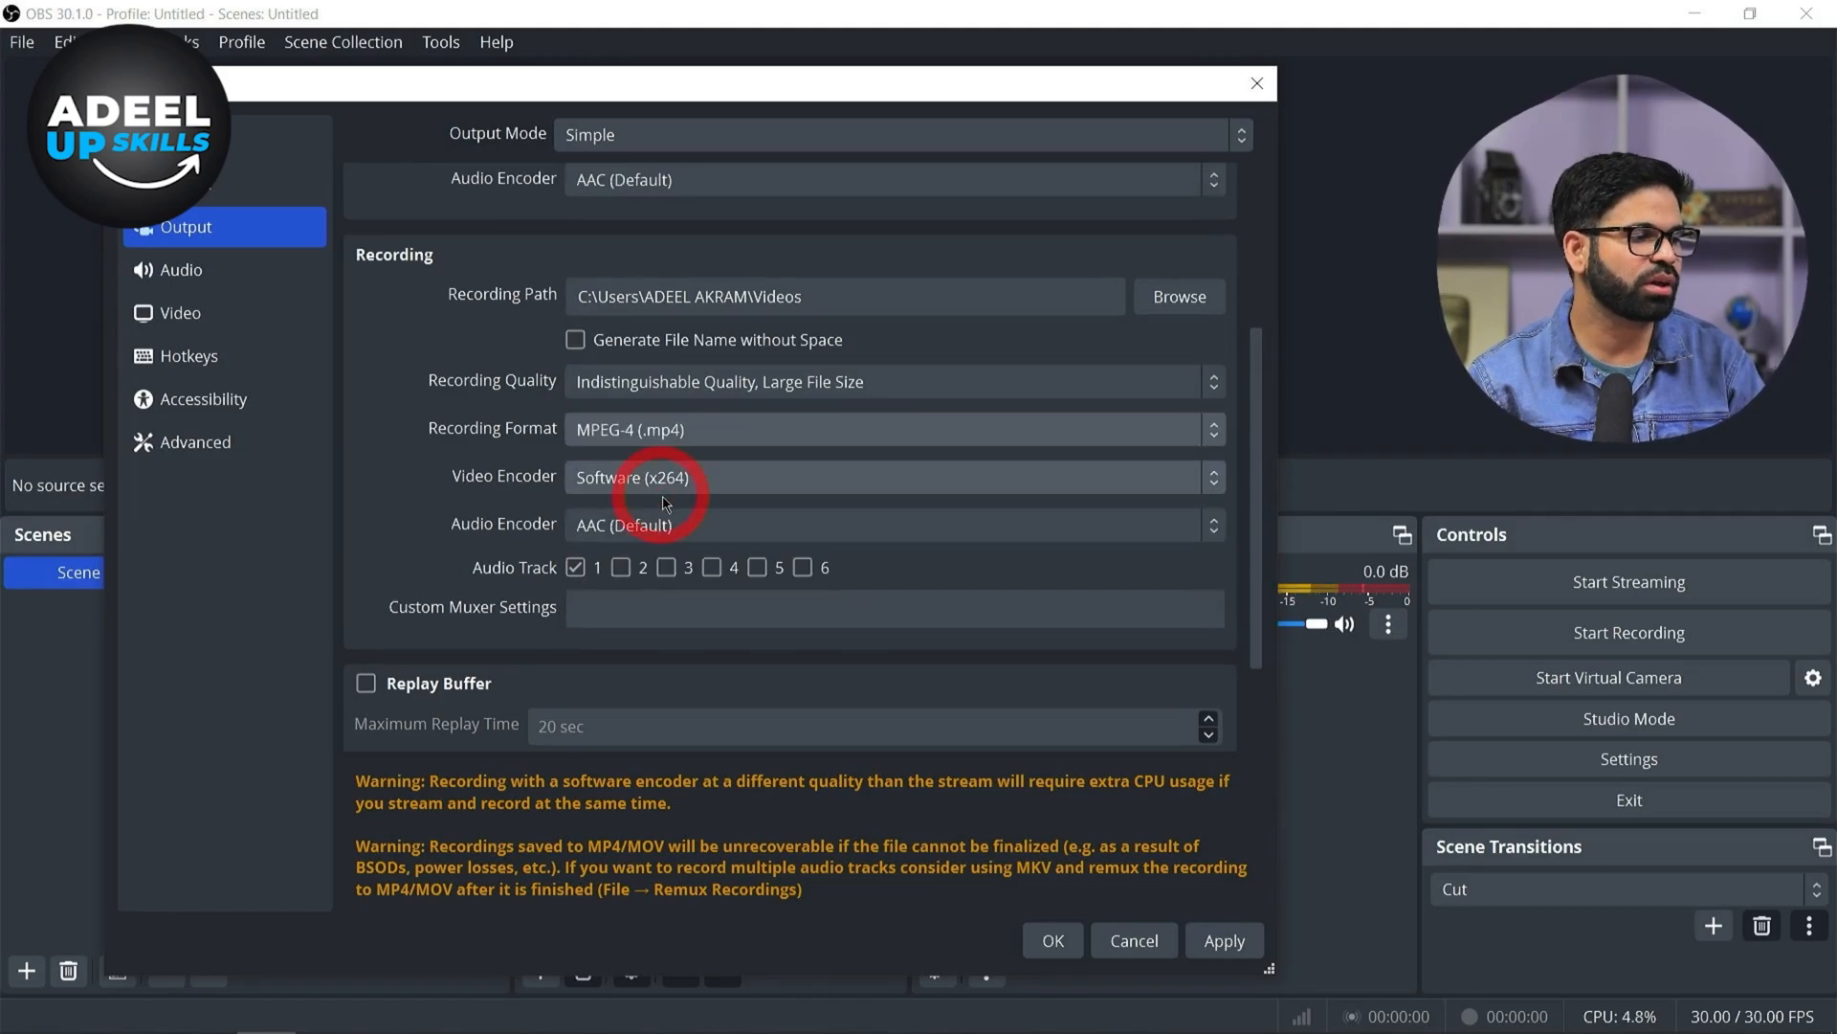
pyautogui.click(657, 445)
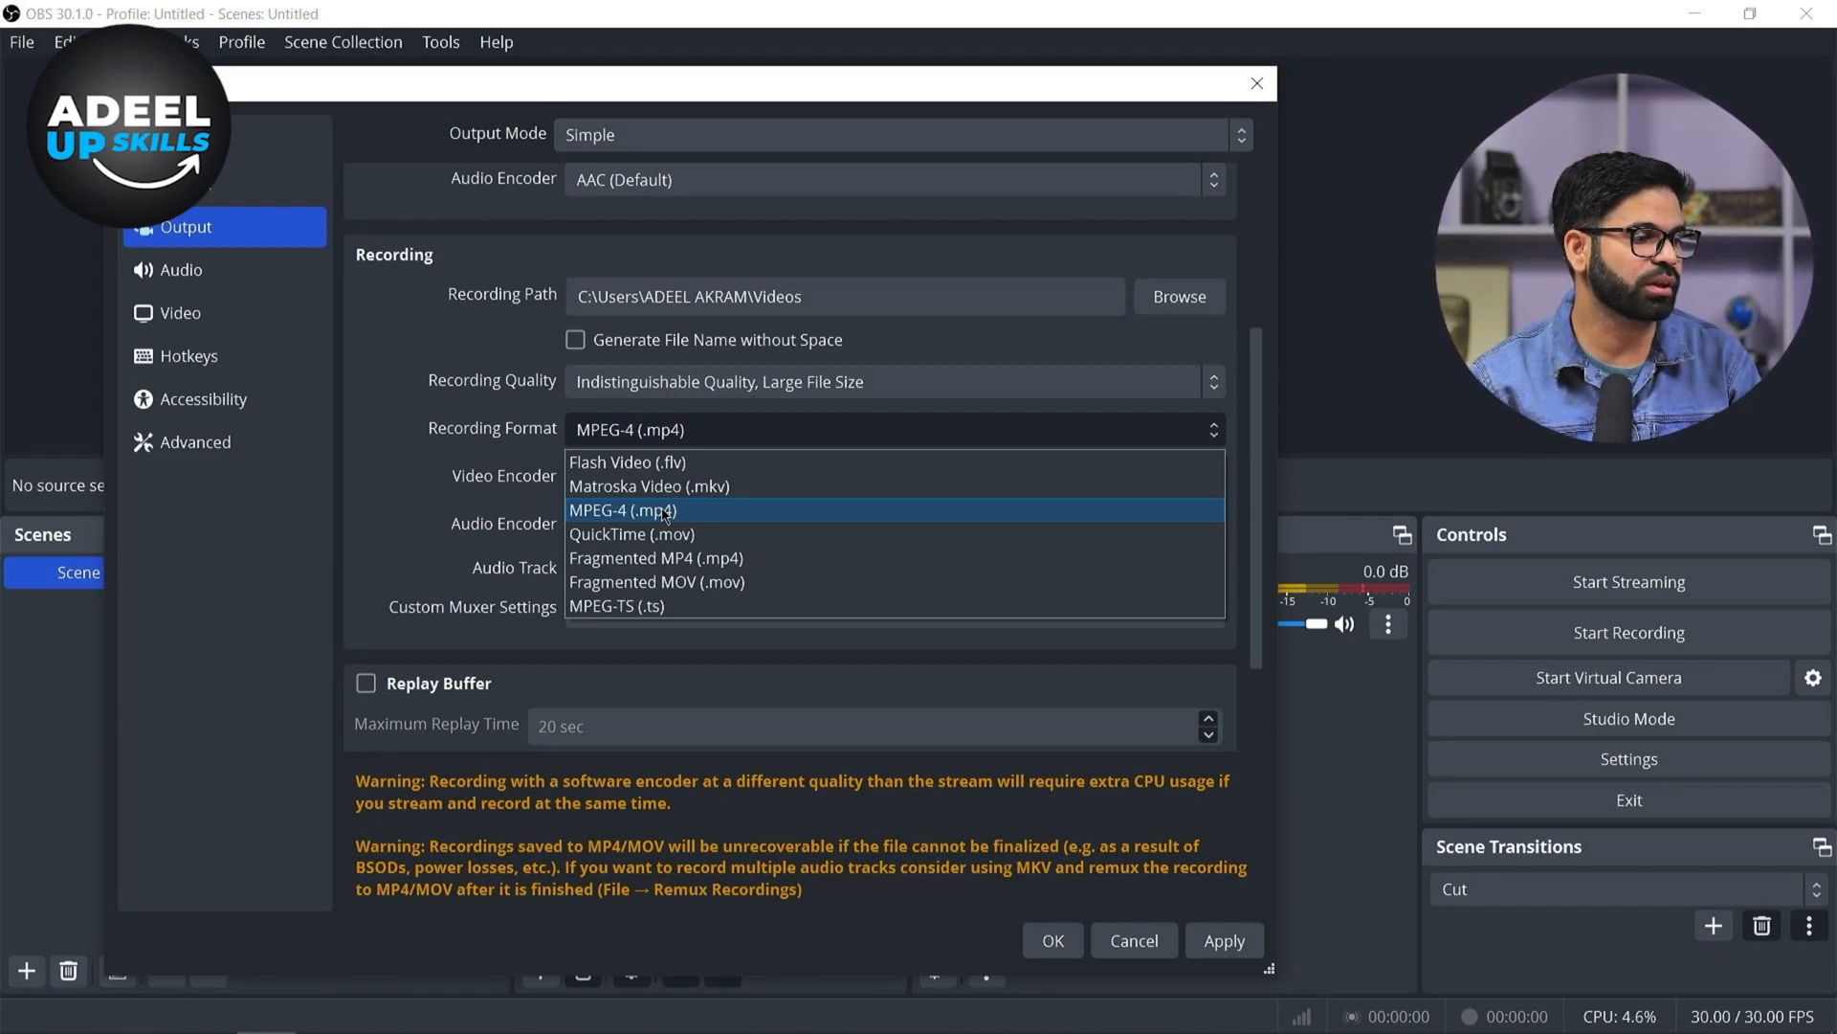
pyautogui.click(665, 513)
pyautogui.click(641, 477)
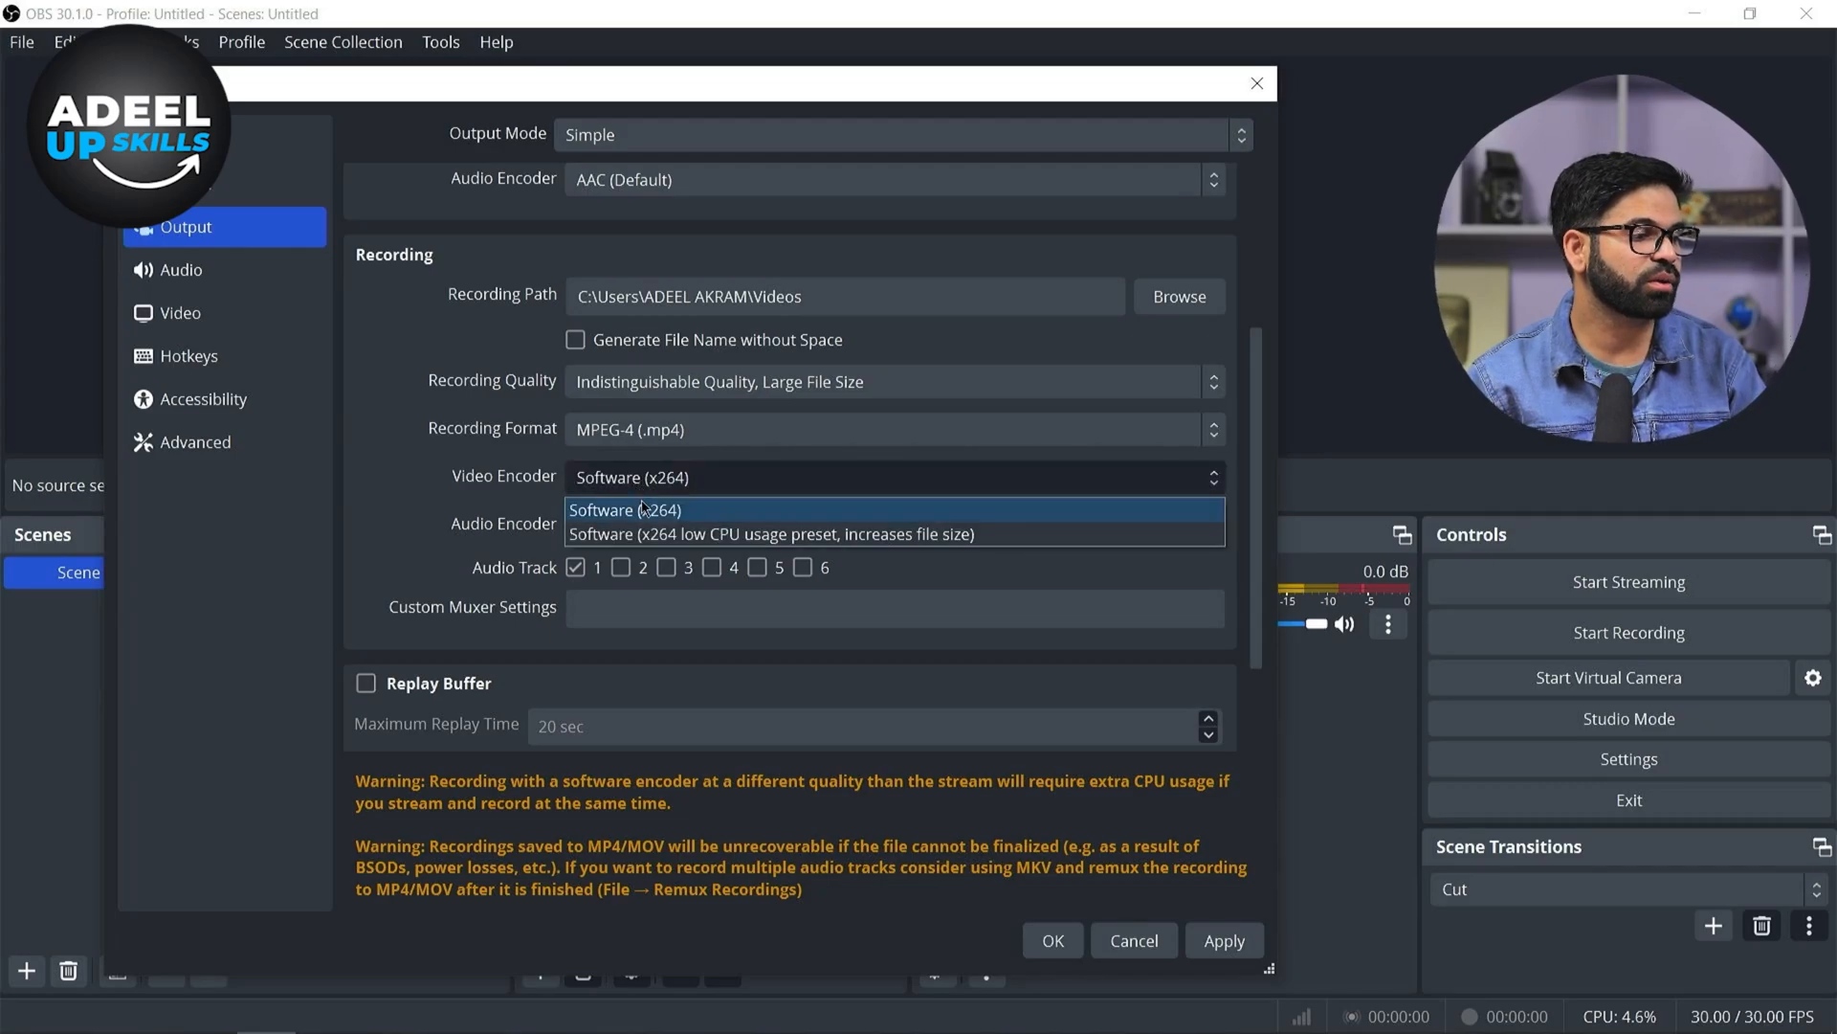
pyautogui.click(647, 510)
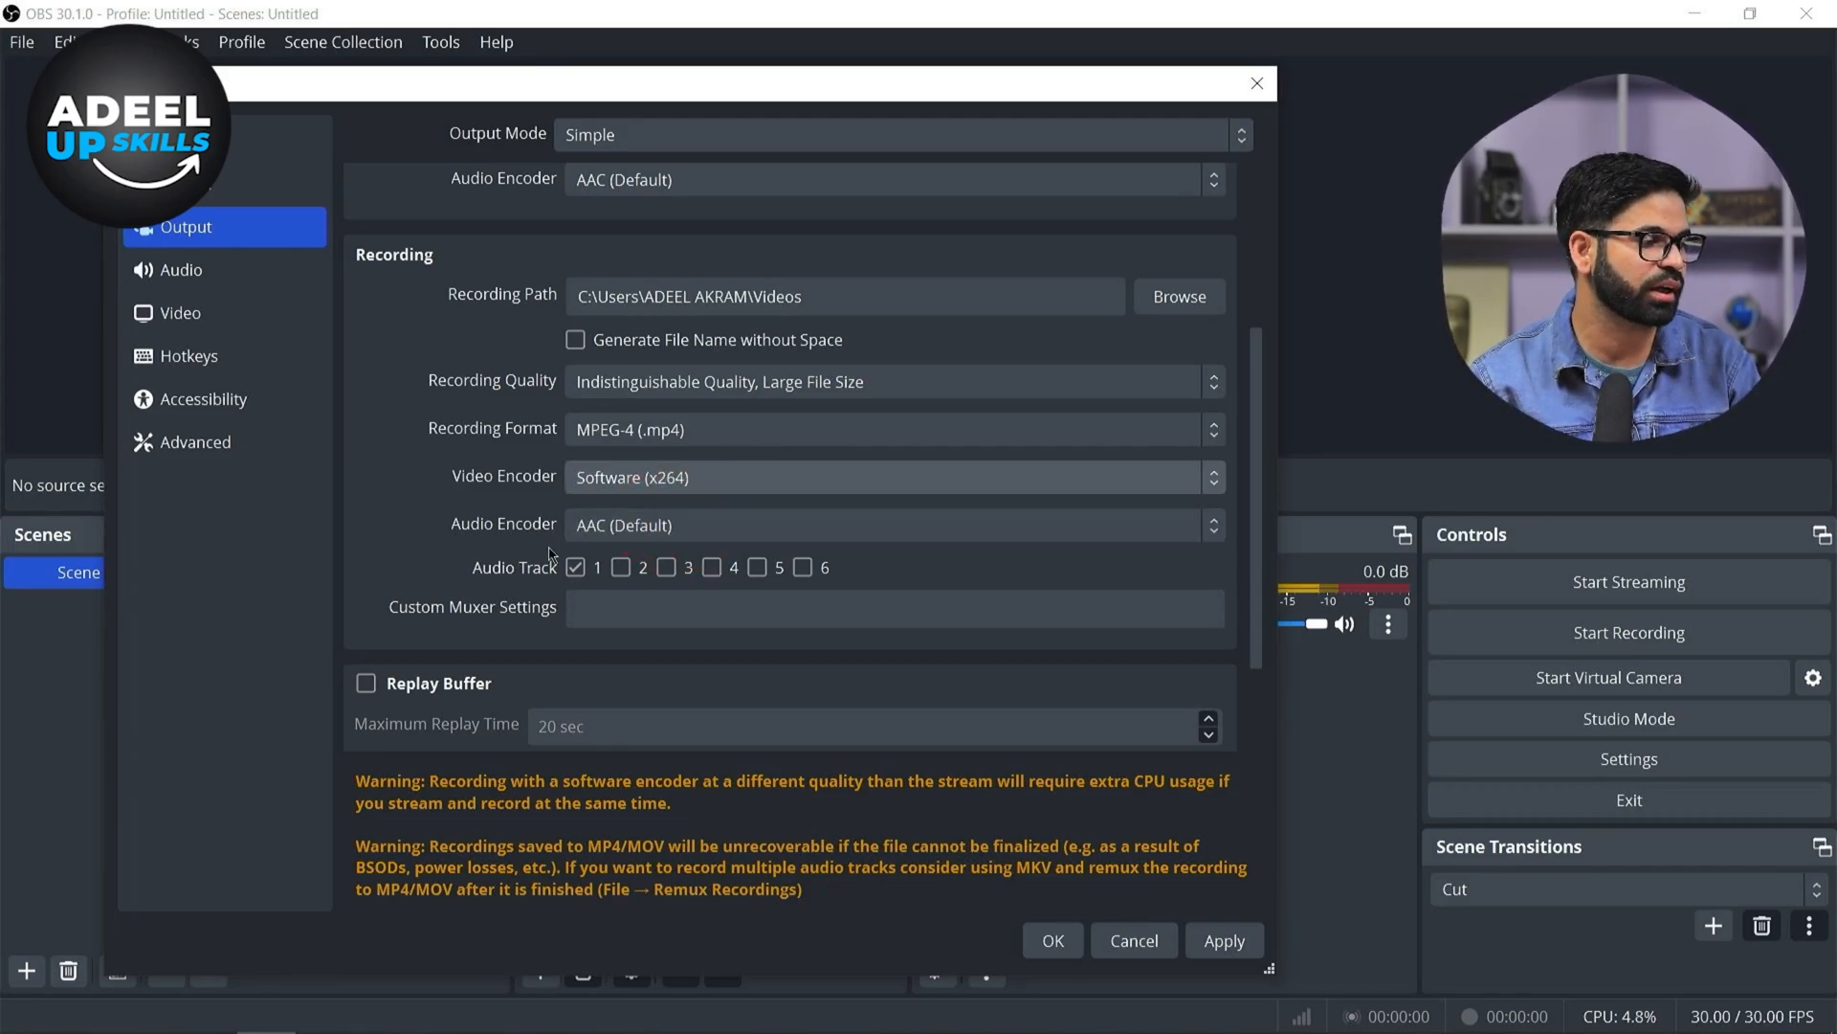
# Review the recording quality options and apply the output settings
pyautogui.click(710, 390)
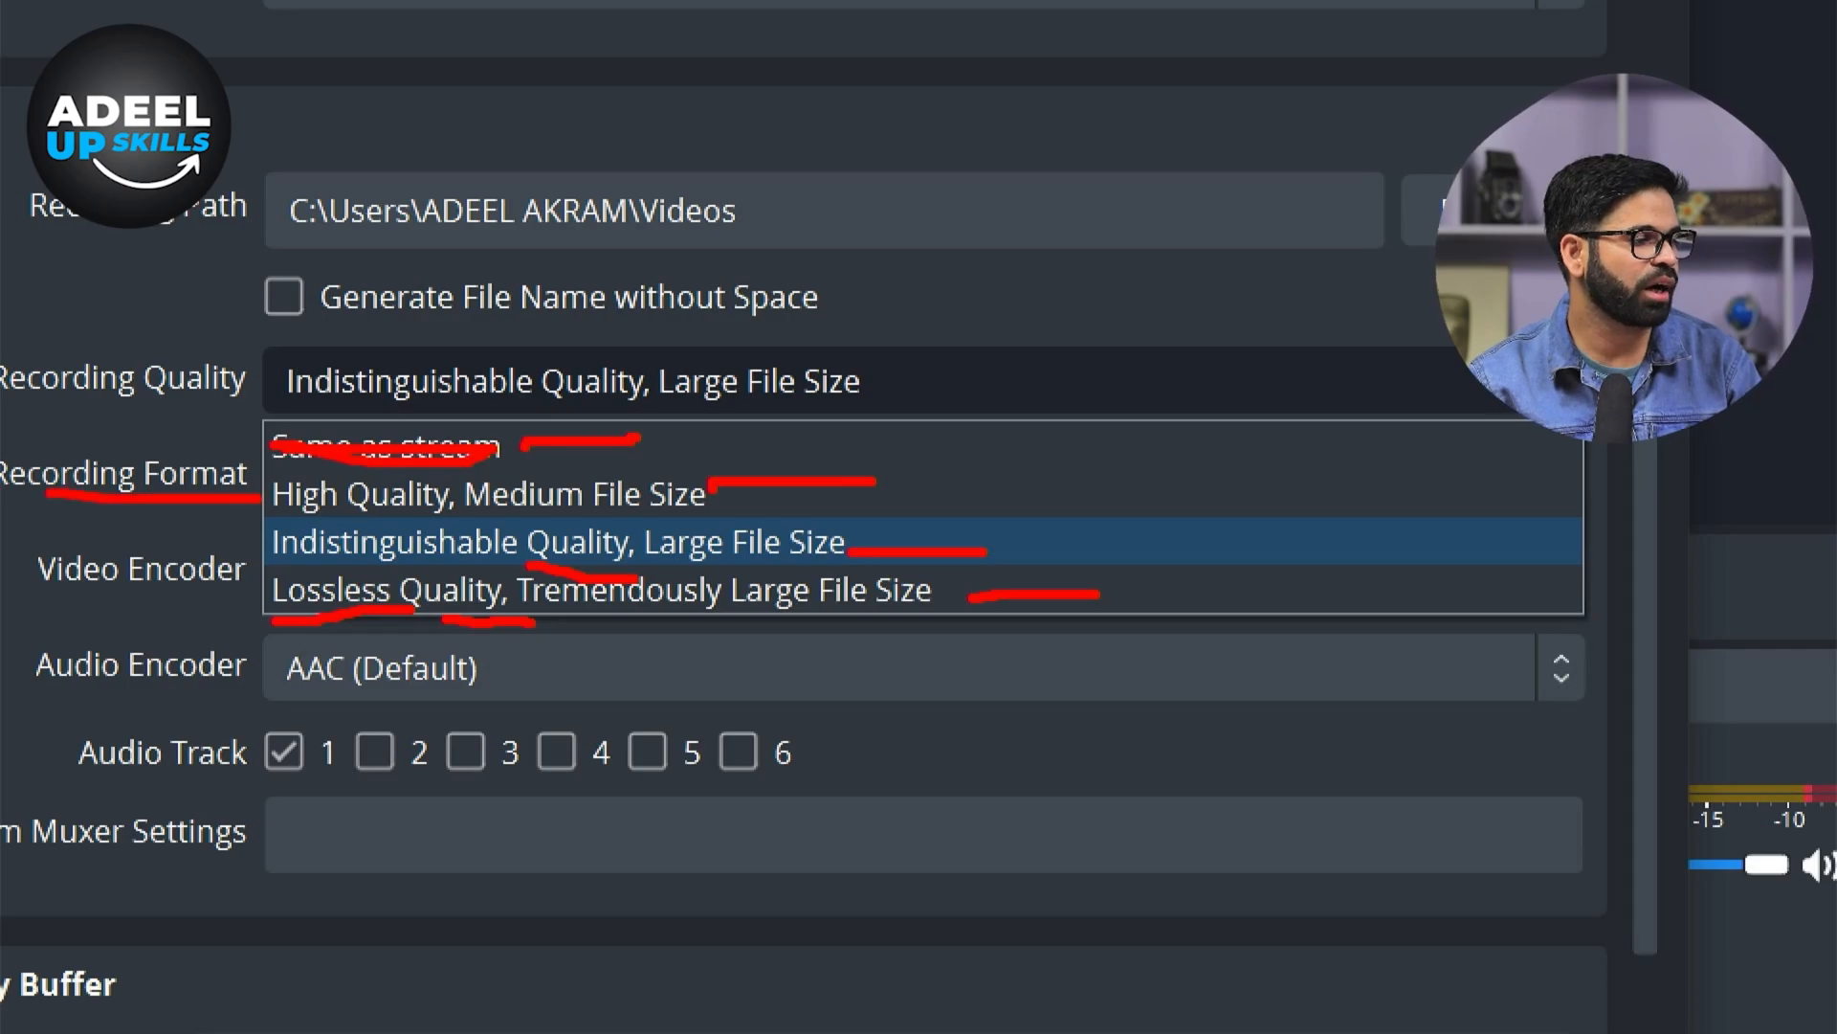
pyautogui.press('Escape')
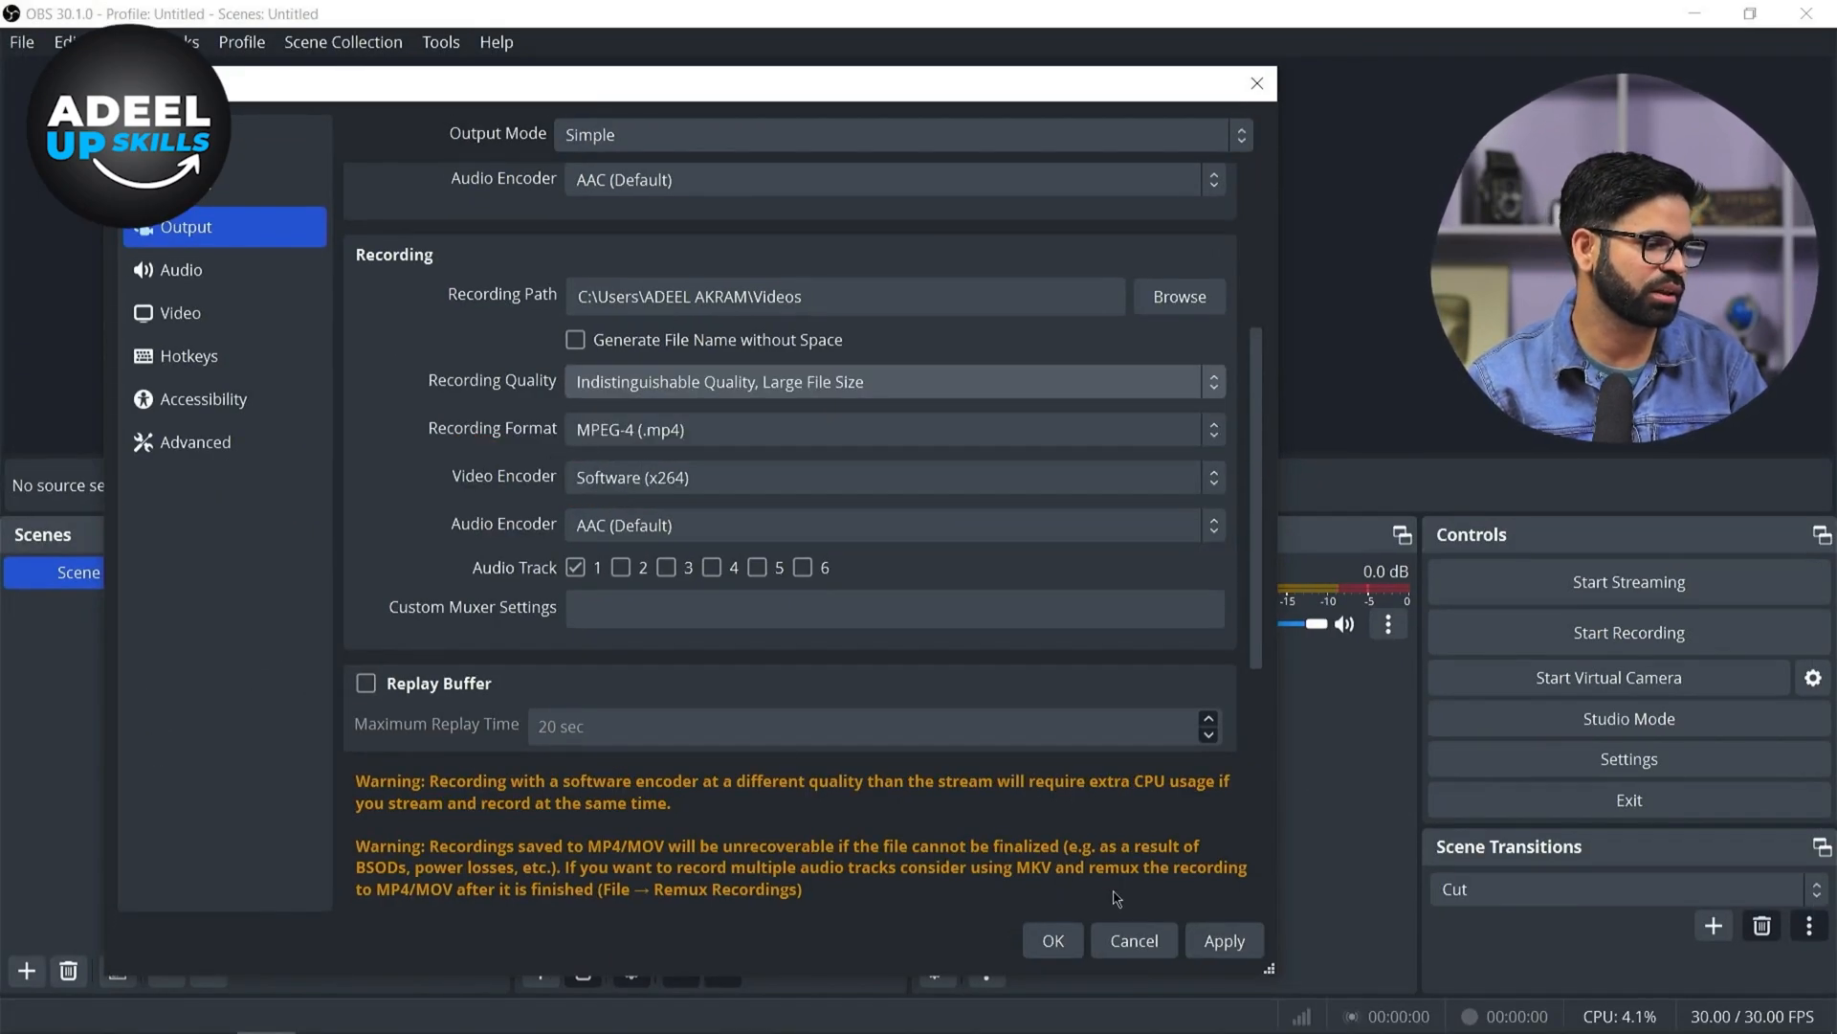
pyautogui.click(1223, 940)
# Open the Video settings section and move the Settings dialog down to reveal the preview
pyautogui.click(237, 312)
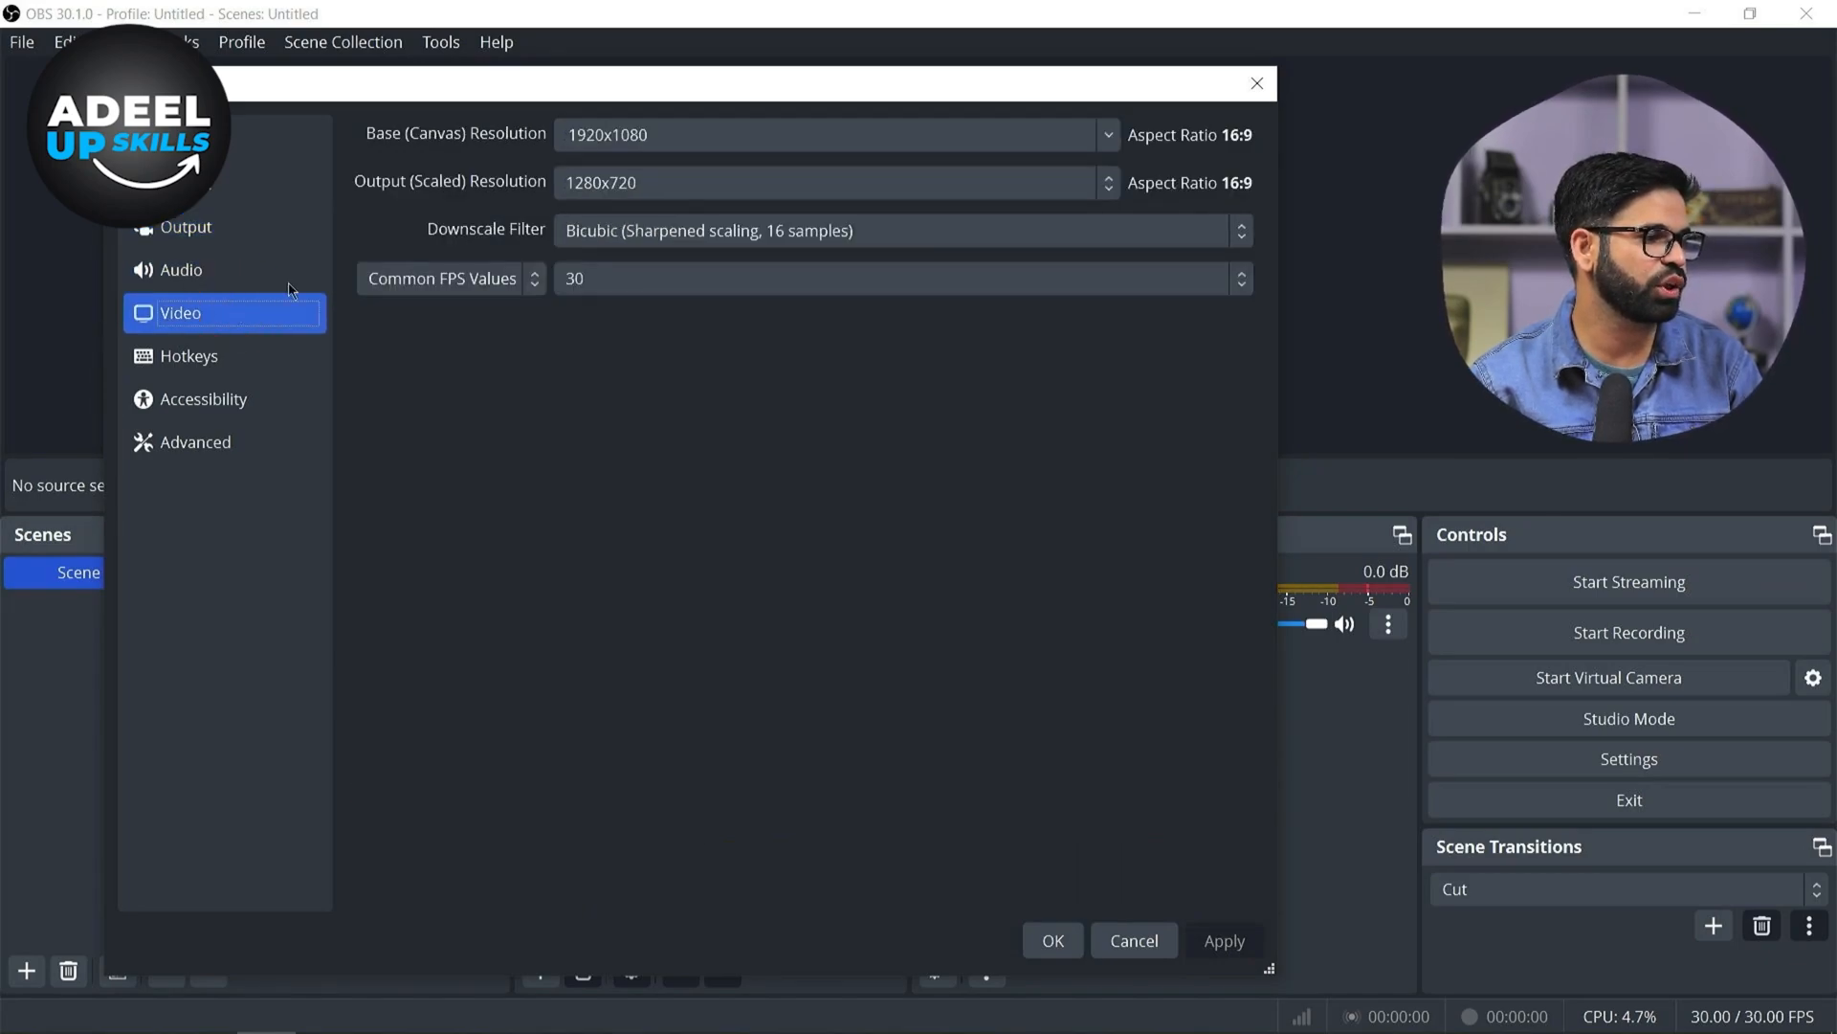
pyautogui.click(1103, 143)
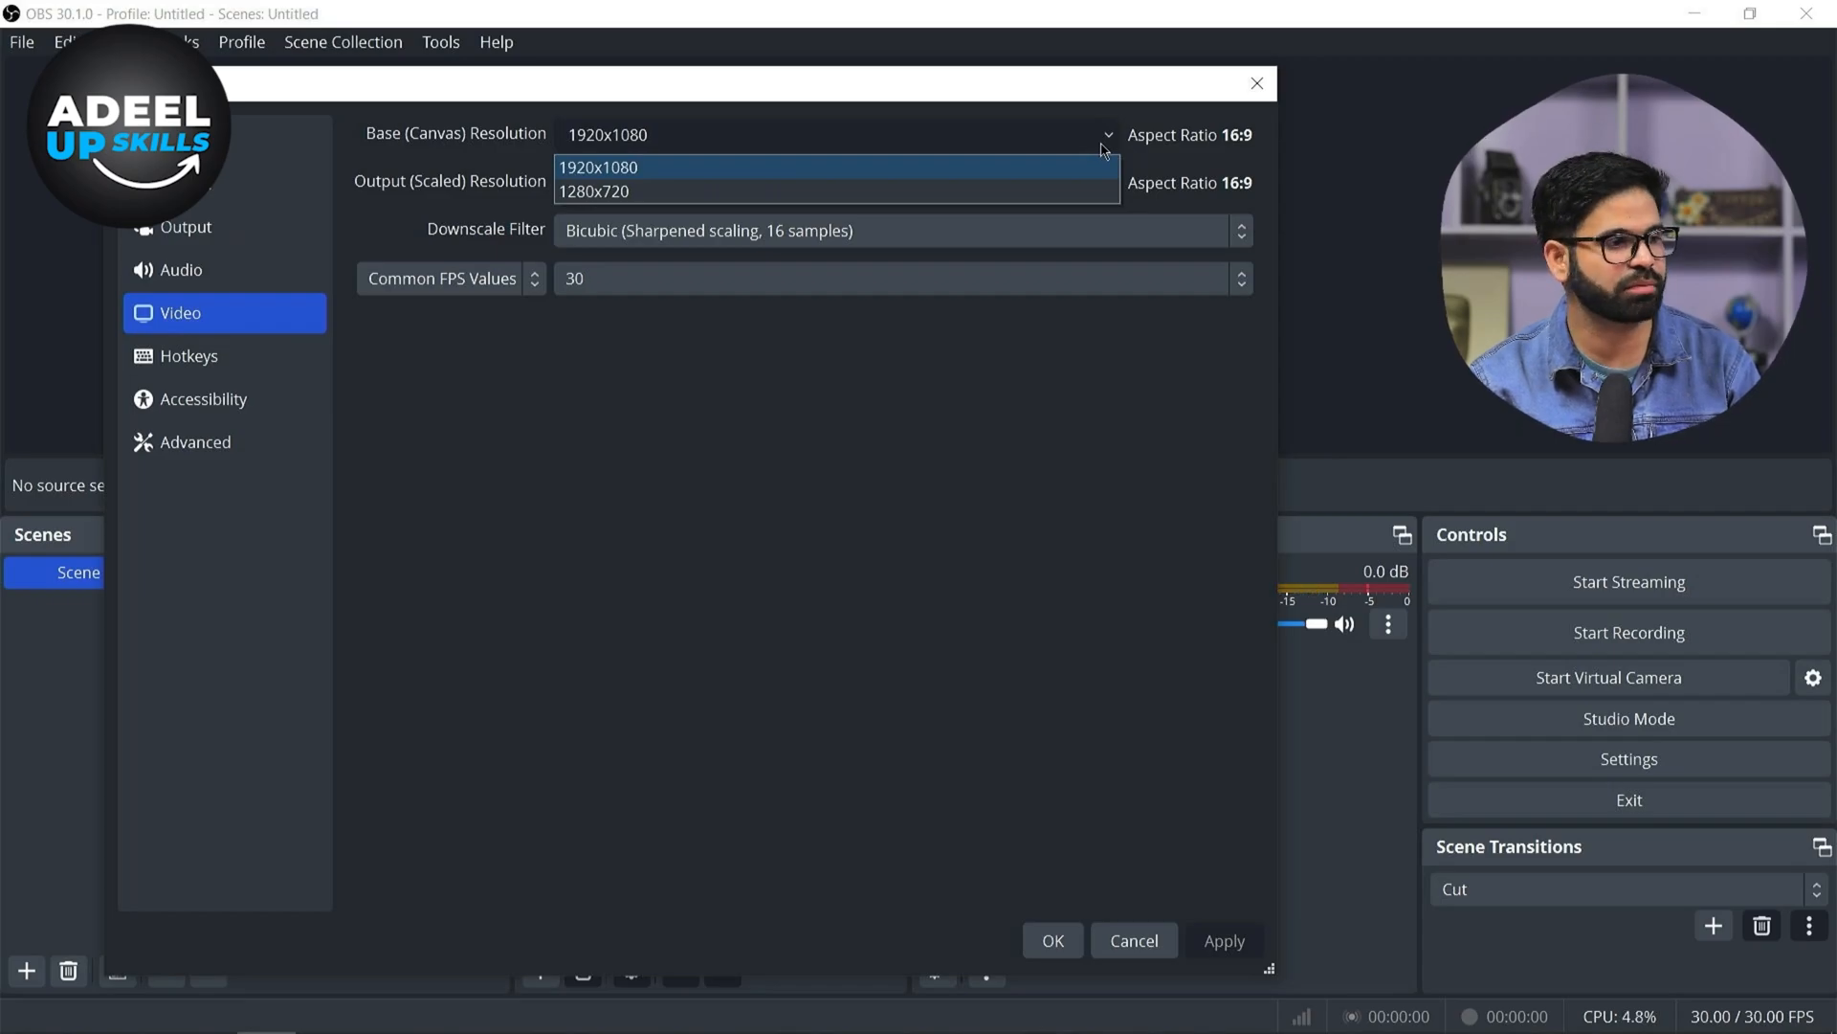
pyautogui.click(1088, 91)
pyautogui.moveTo(1088, 91); pyautogui.dragTo(1158, 348)
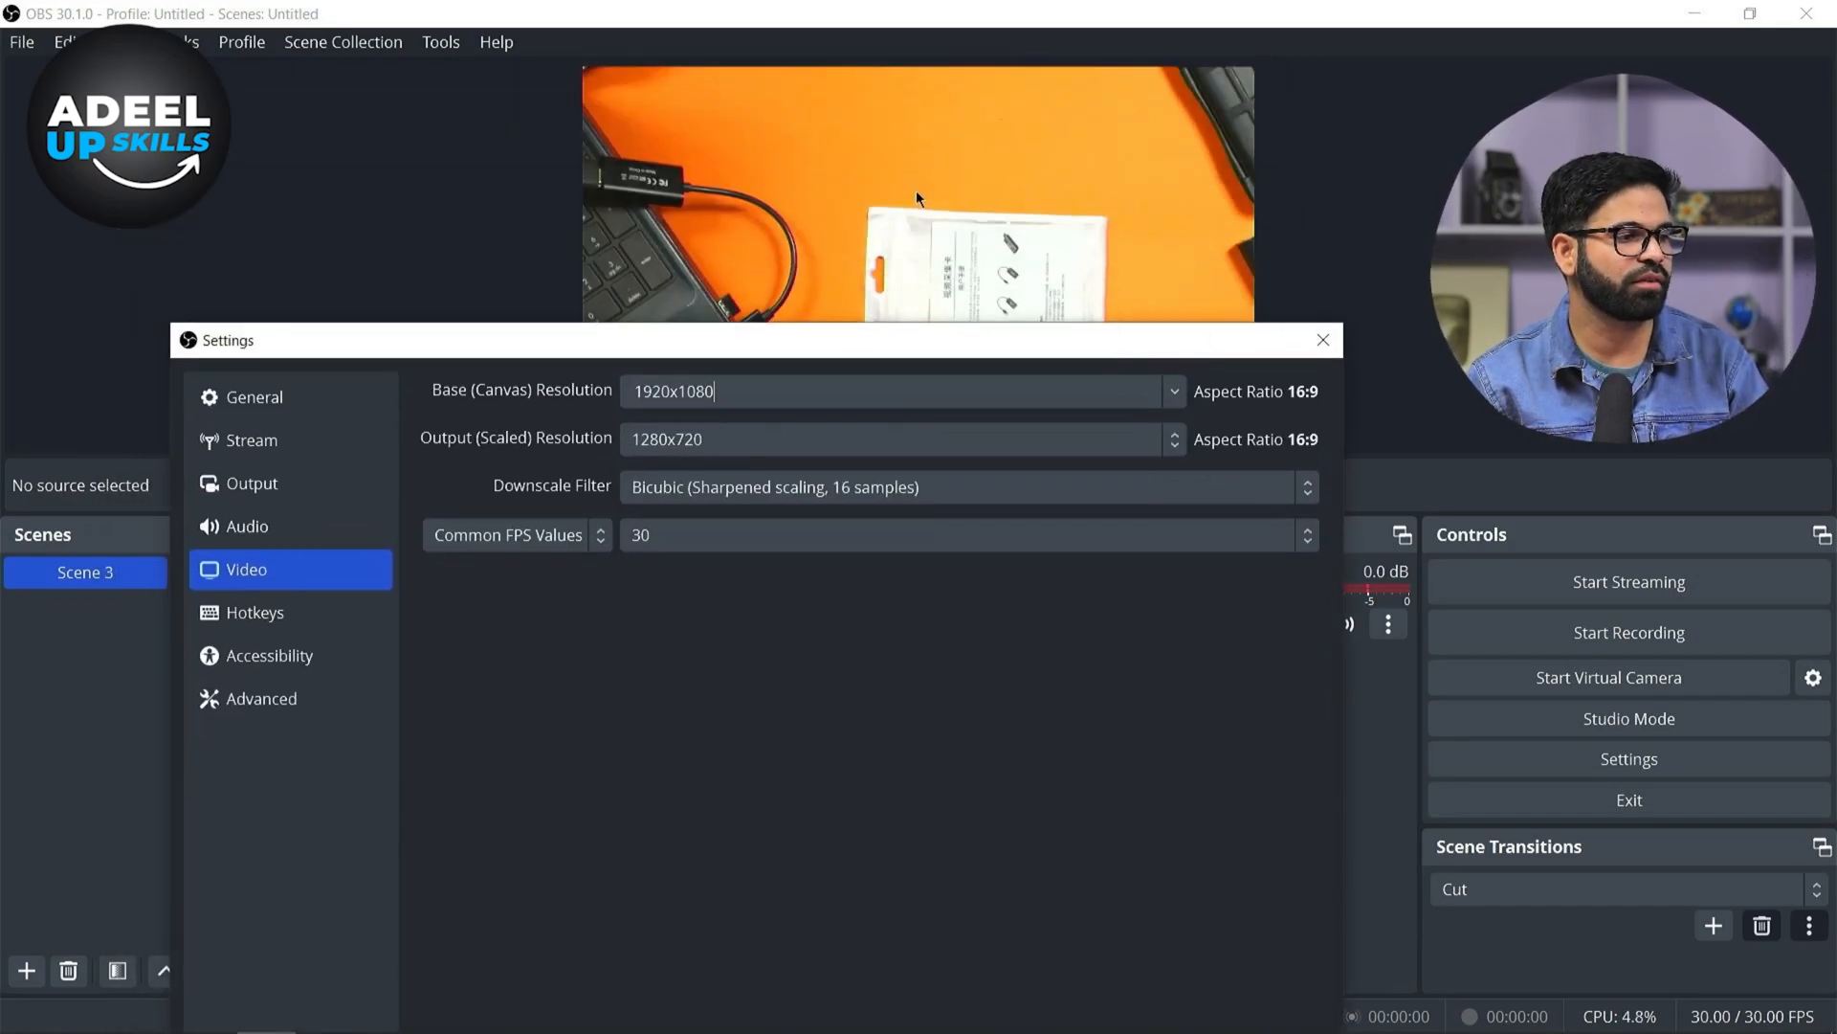
pyautogui.hotkey('ctrl', '1')
pyautogui.click(936, 174)
pyautogui.moveTo(1012, 207); pyautogui.dragTo(488, 165)
pyautogui.moveTo(1085, 58); pyautogui.dragTo(677, 219)
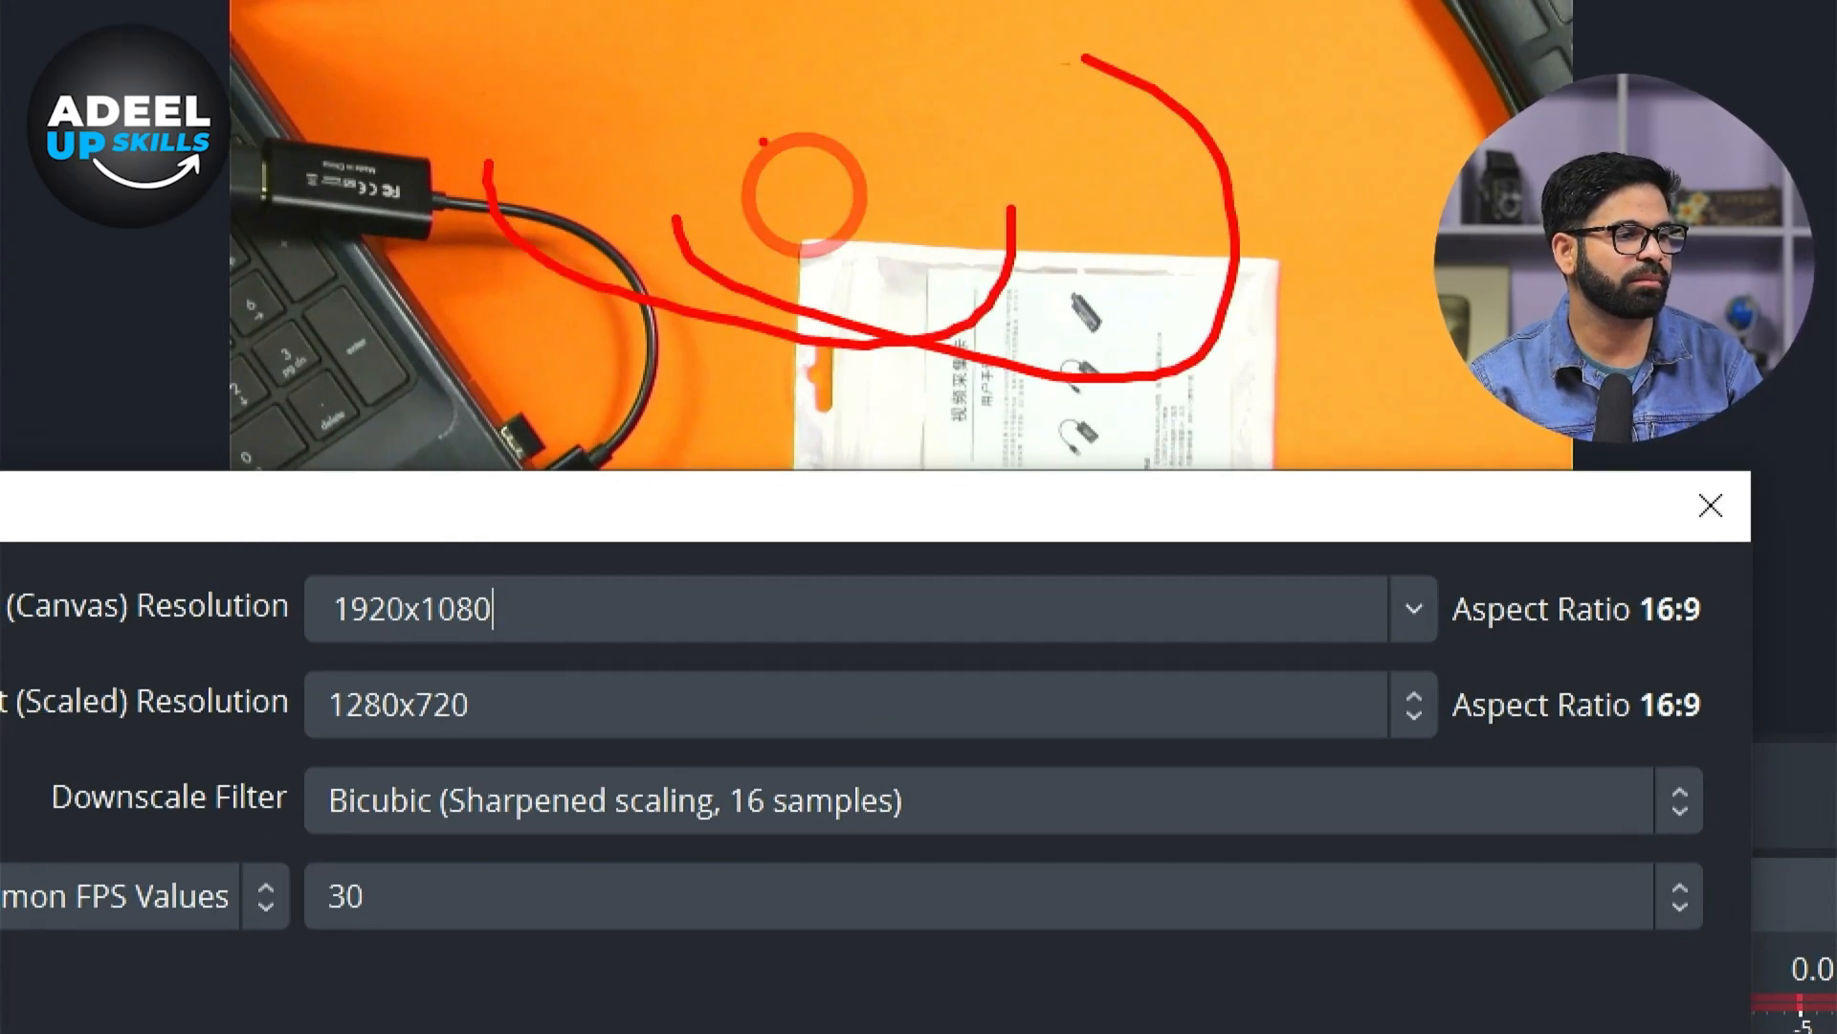
pyautogui.press('Escape')
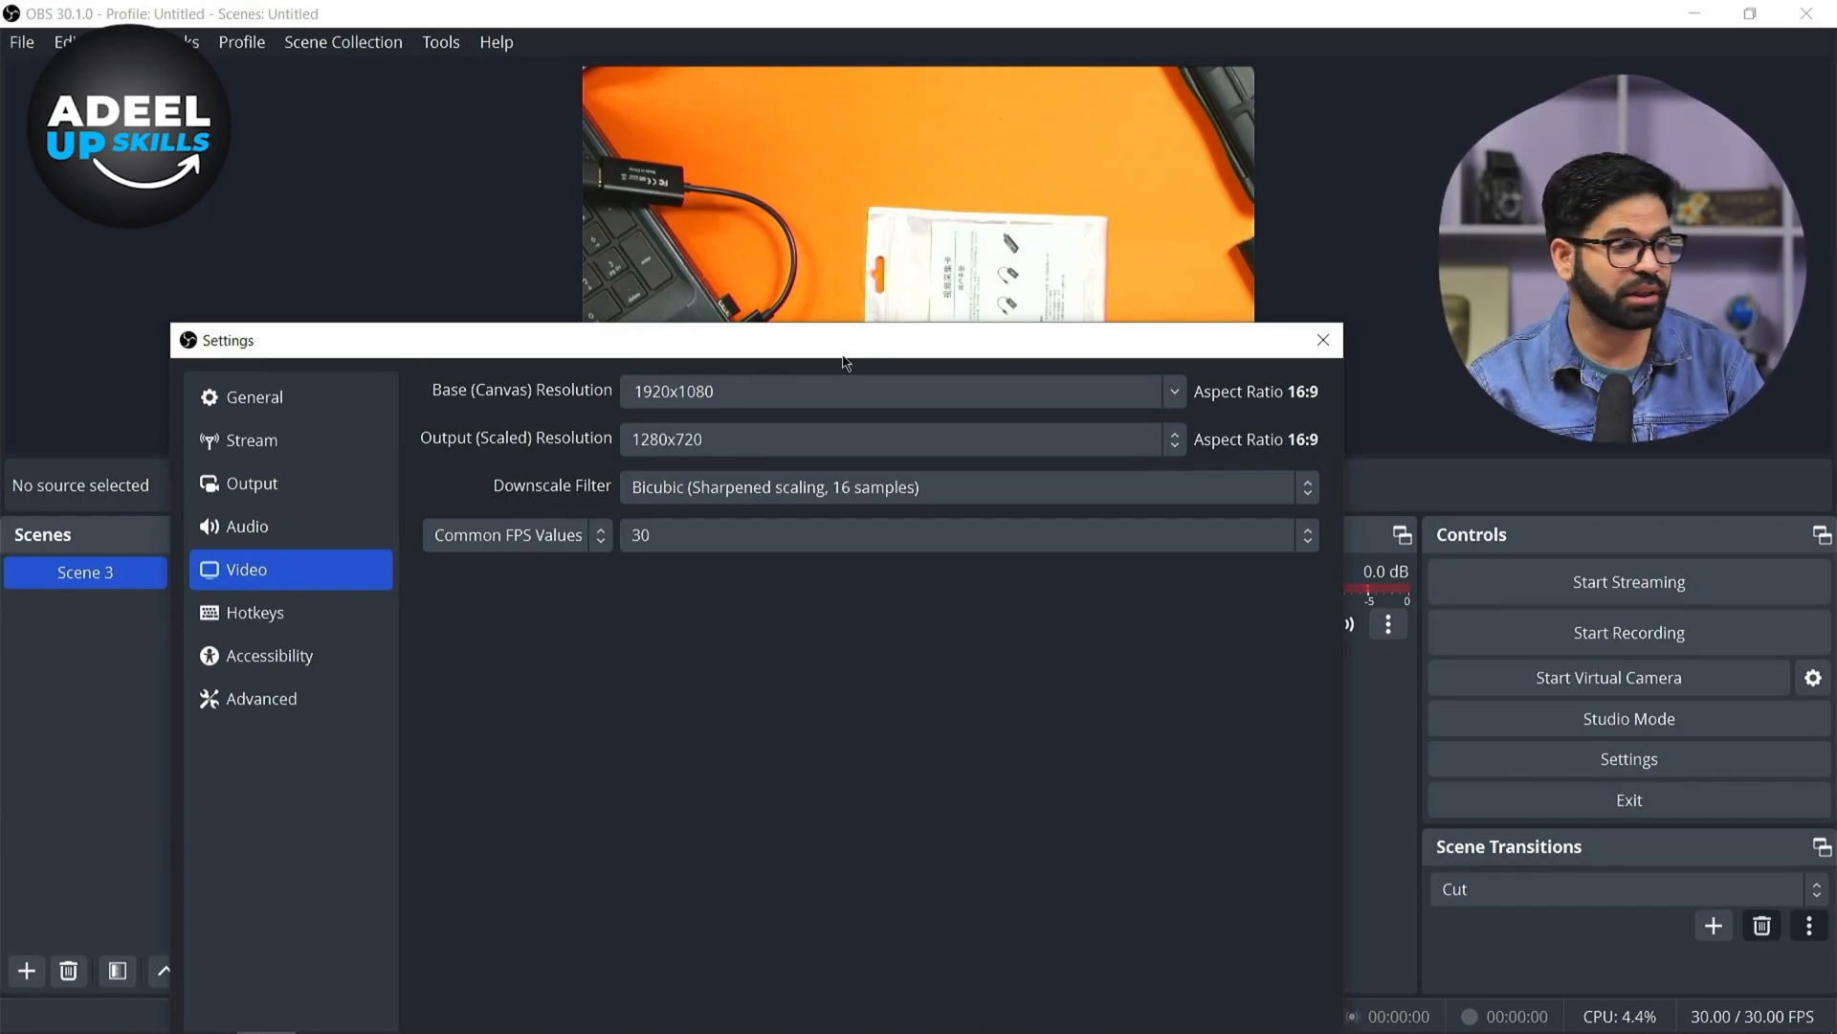
# Set the base canvas resolution to 1280x720
pyautogui.click(1173, 391)
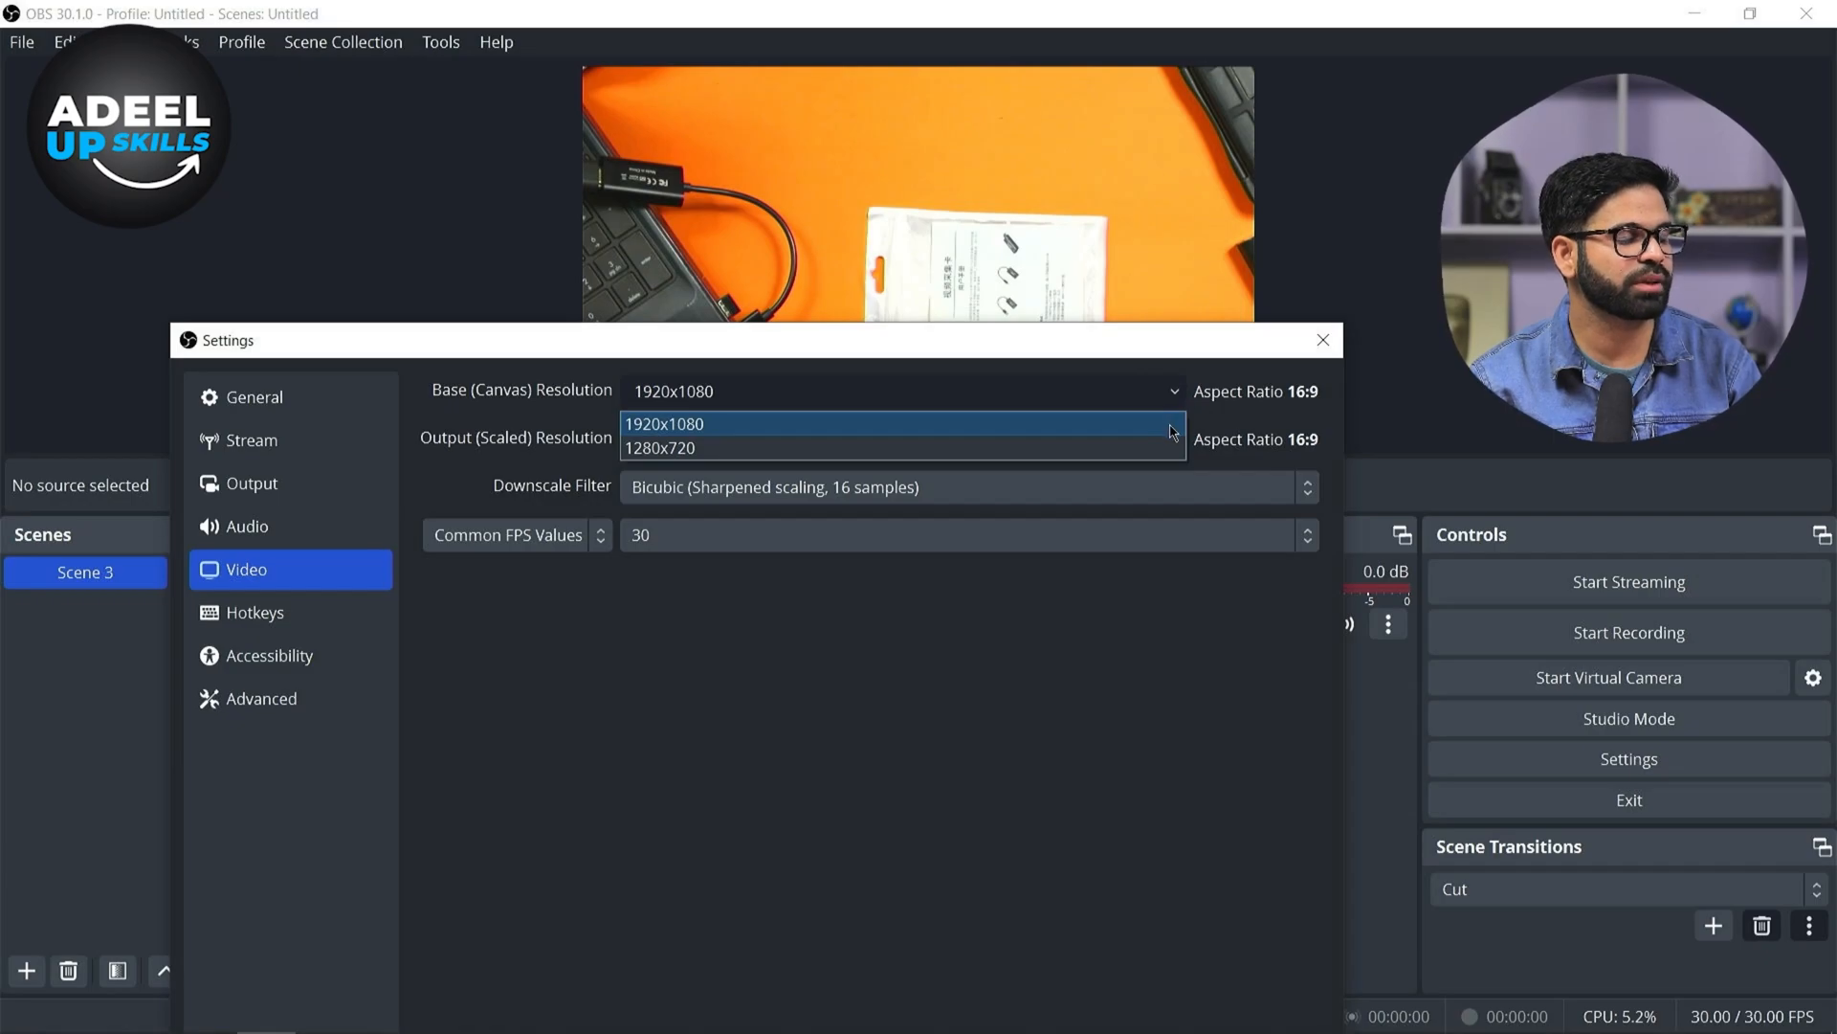
pyautogui.click(1172, 429)
pyautogui.click(1171, 393)
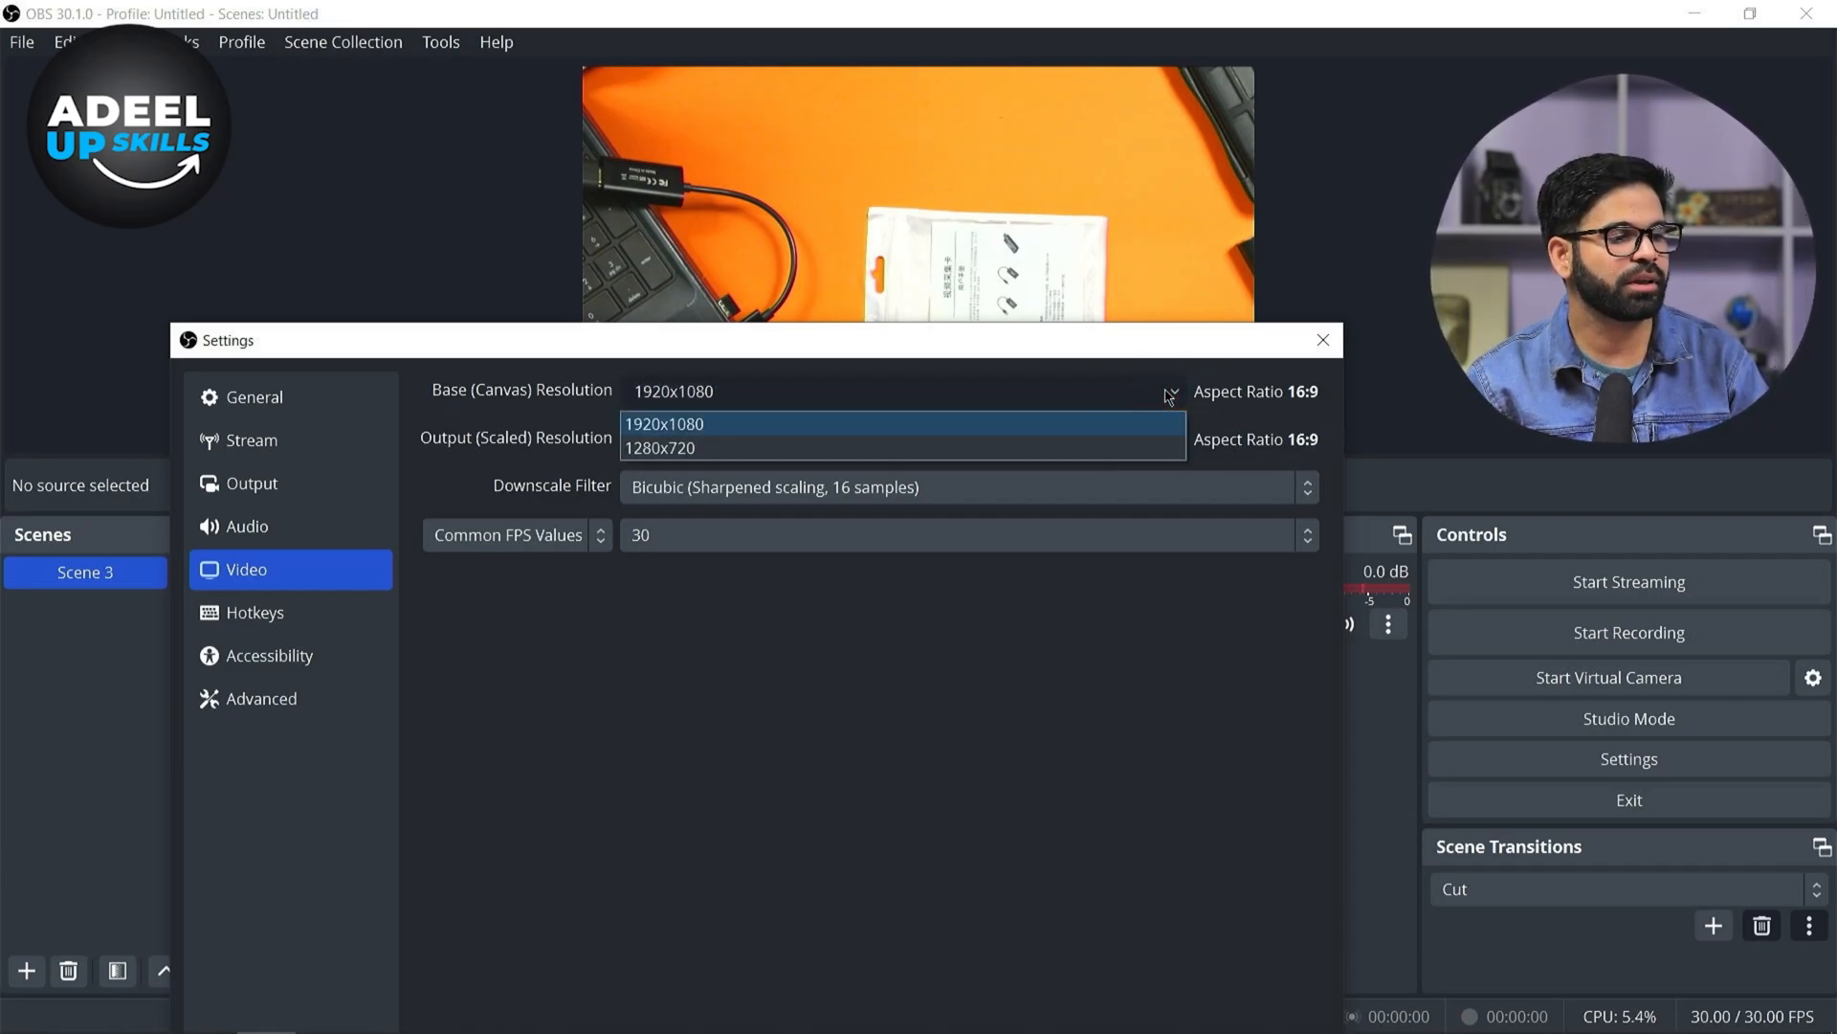
pyautogui.click(1170, 394)
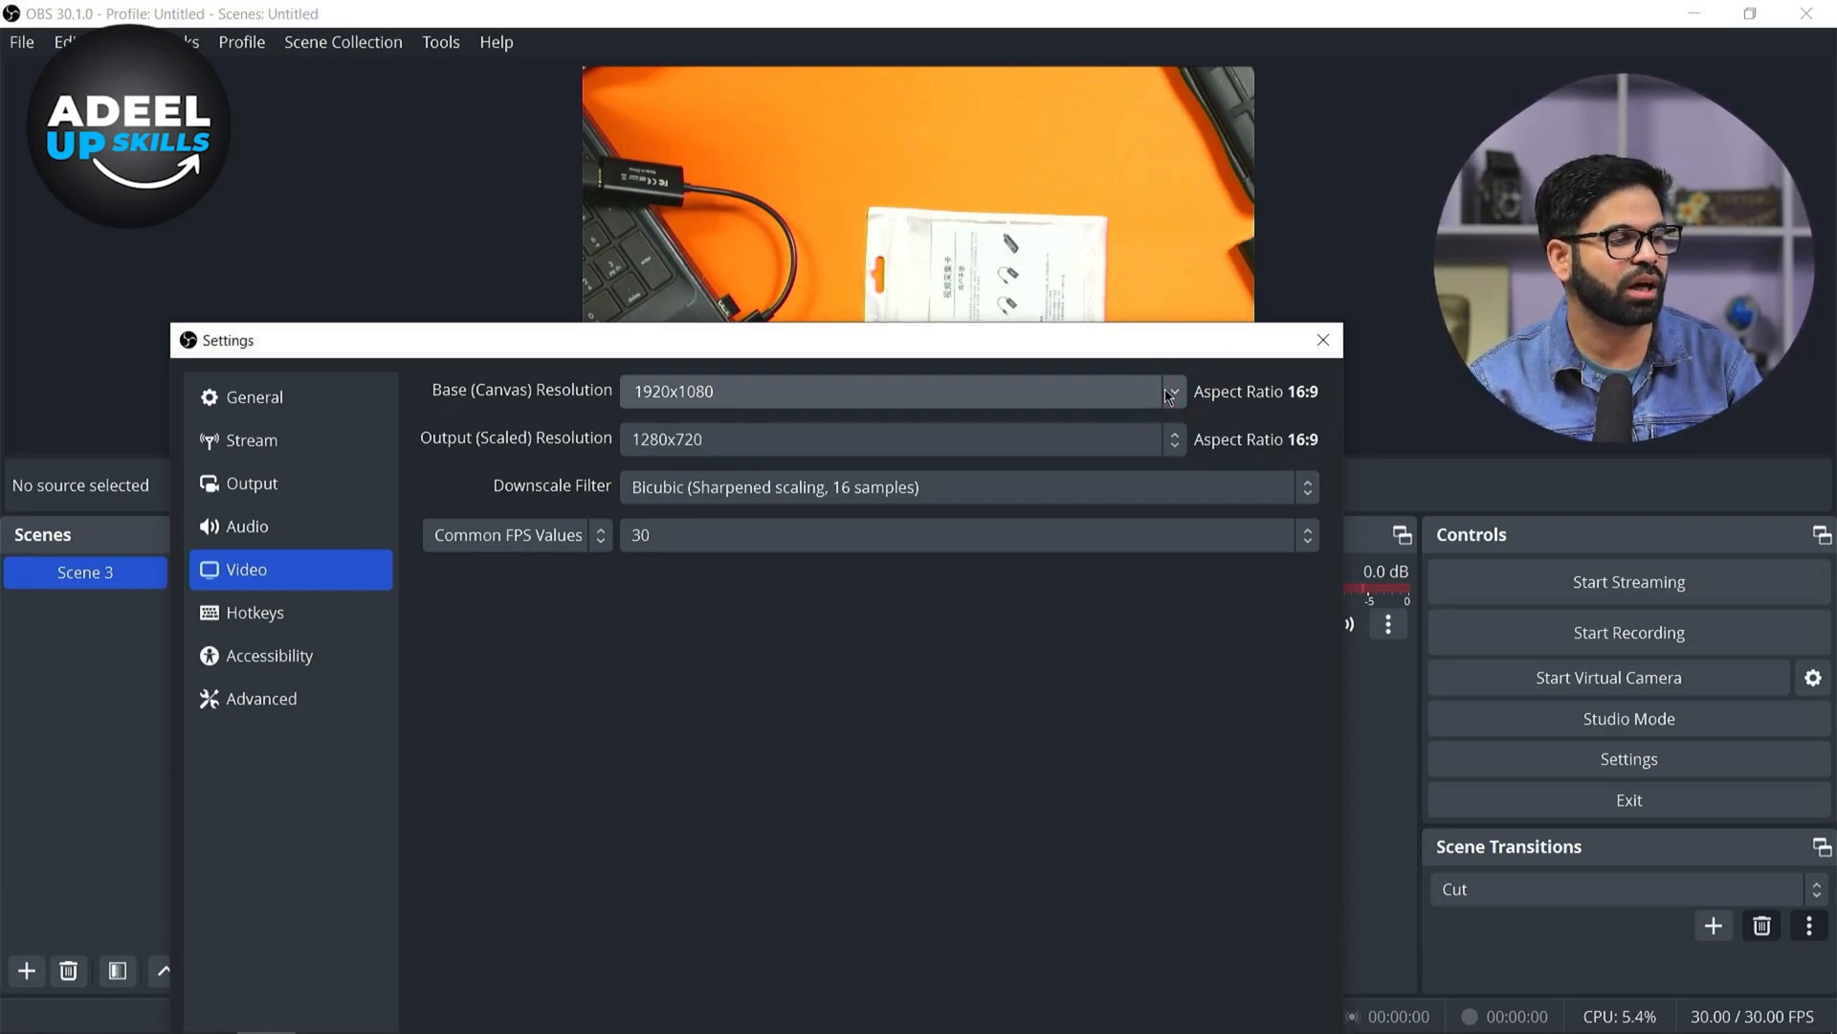
pyautogui.click(1174, 393)
pyautogui.click(1173, 395)
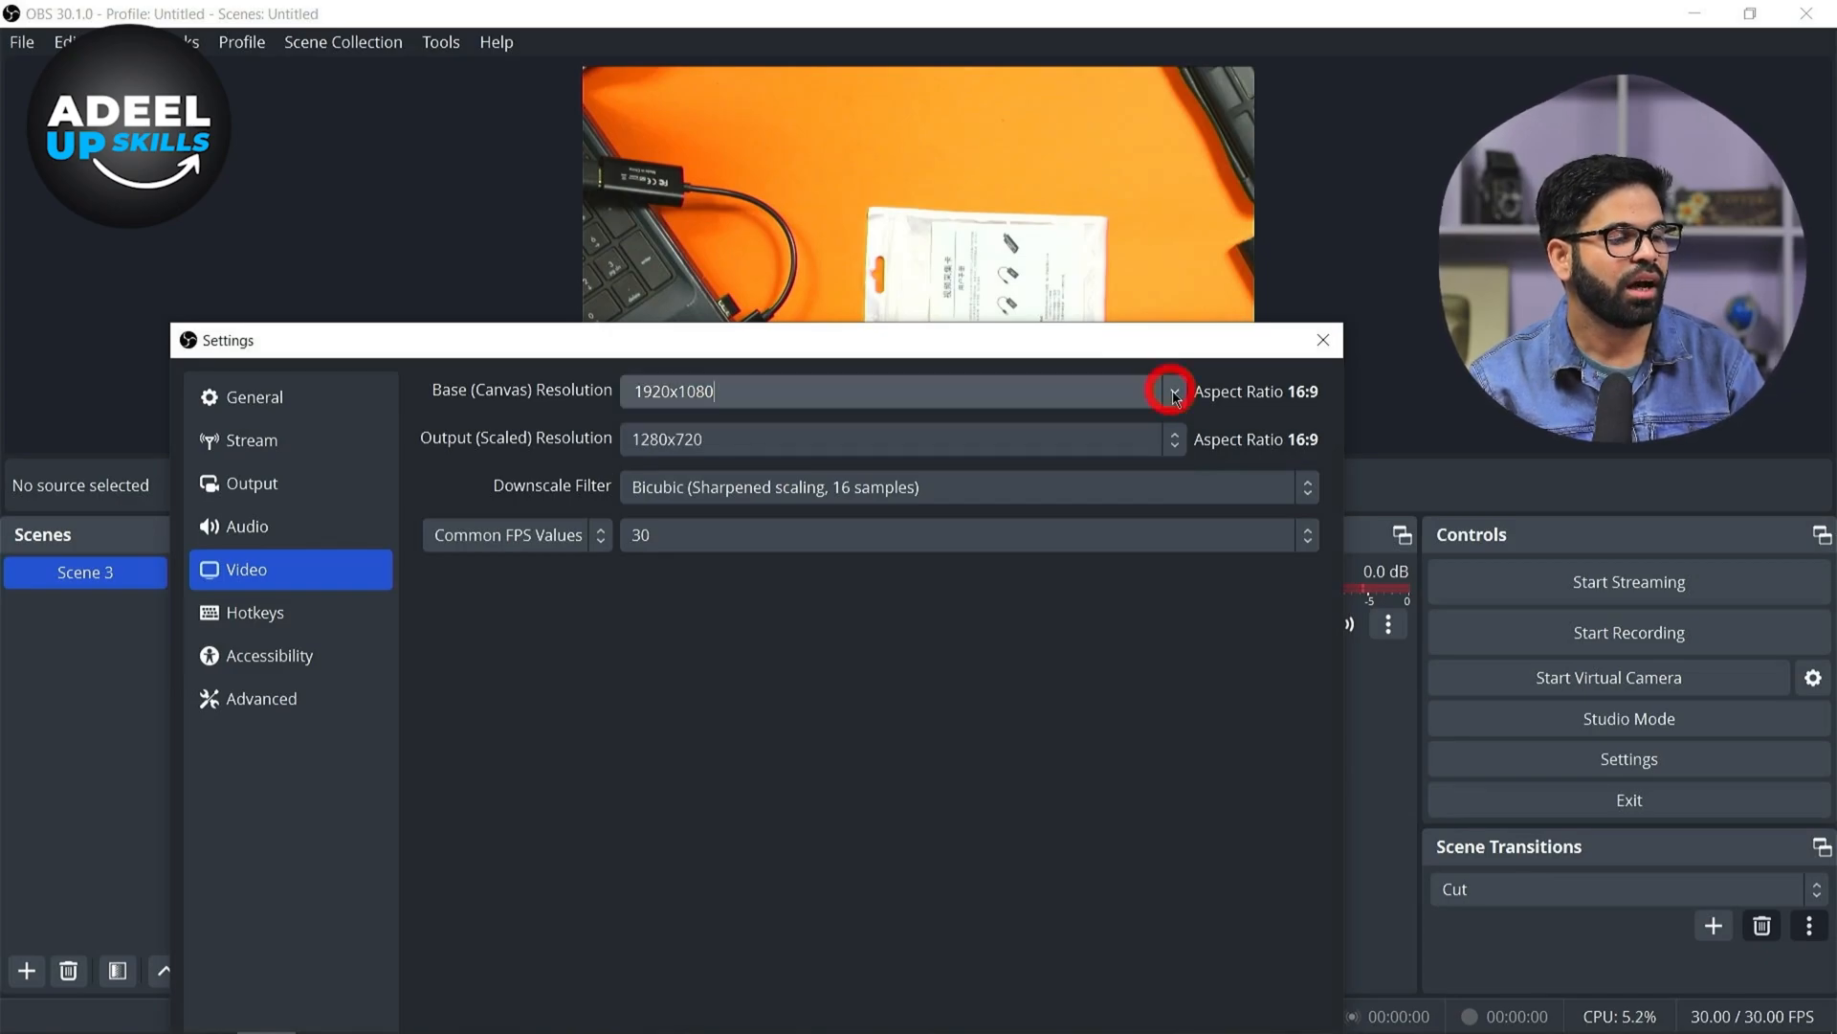
pyautogui.click(1174, 394)
pyautogui.click(1159, 449)
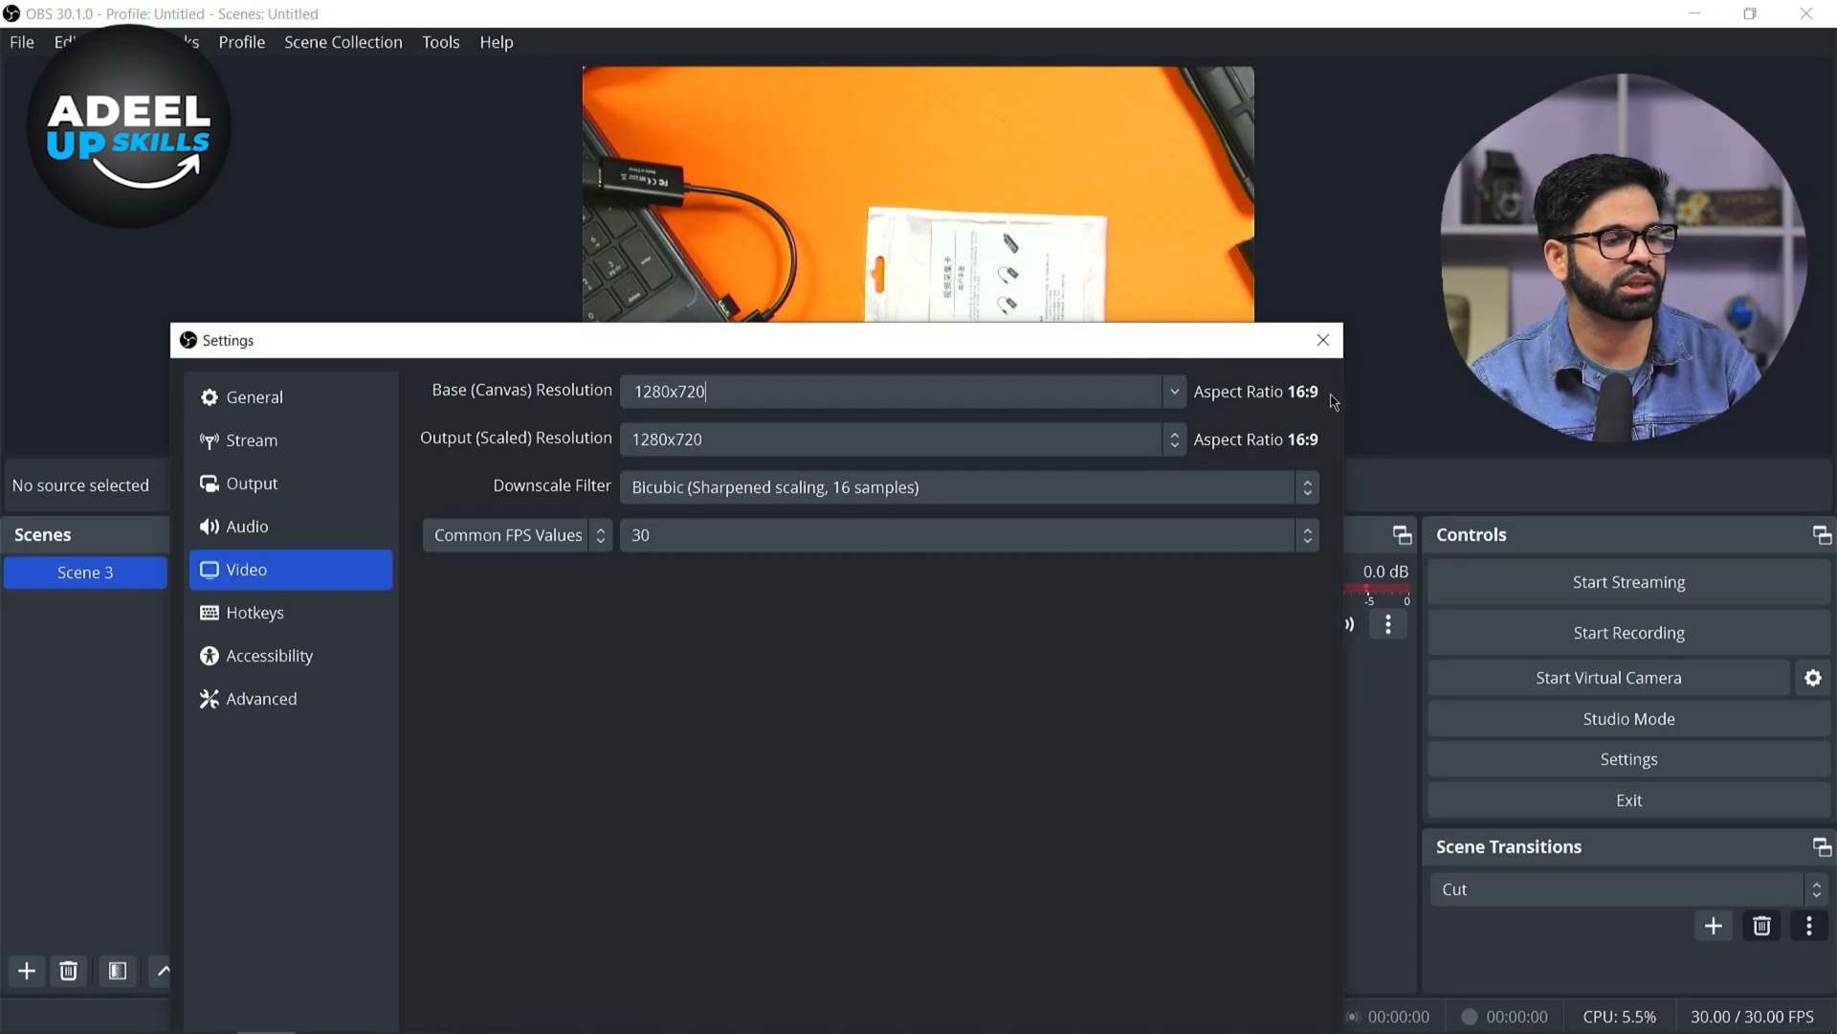
# Set the base canvas resolution to 1920x1080 and the output scaled resolution to 1280x720
pyautogui.click(1175, 392)
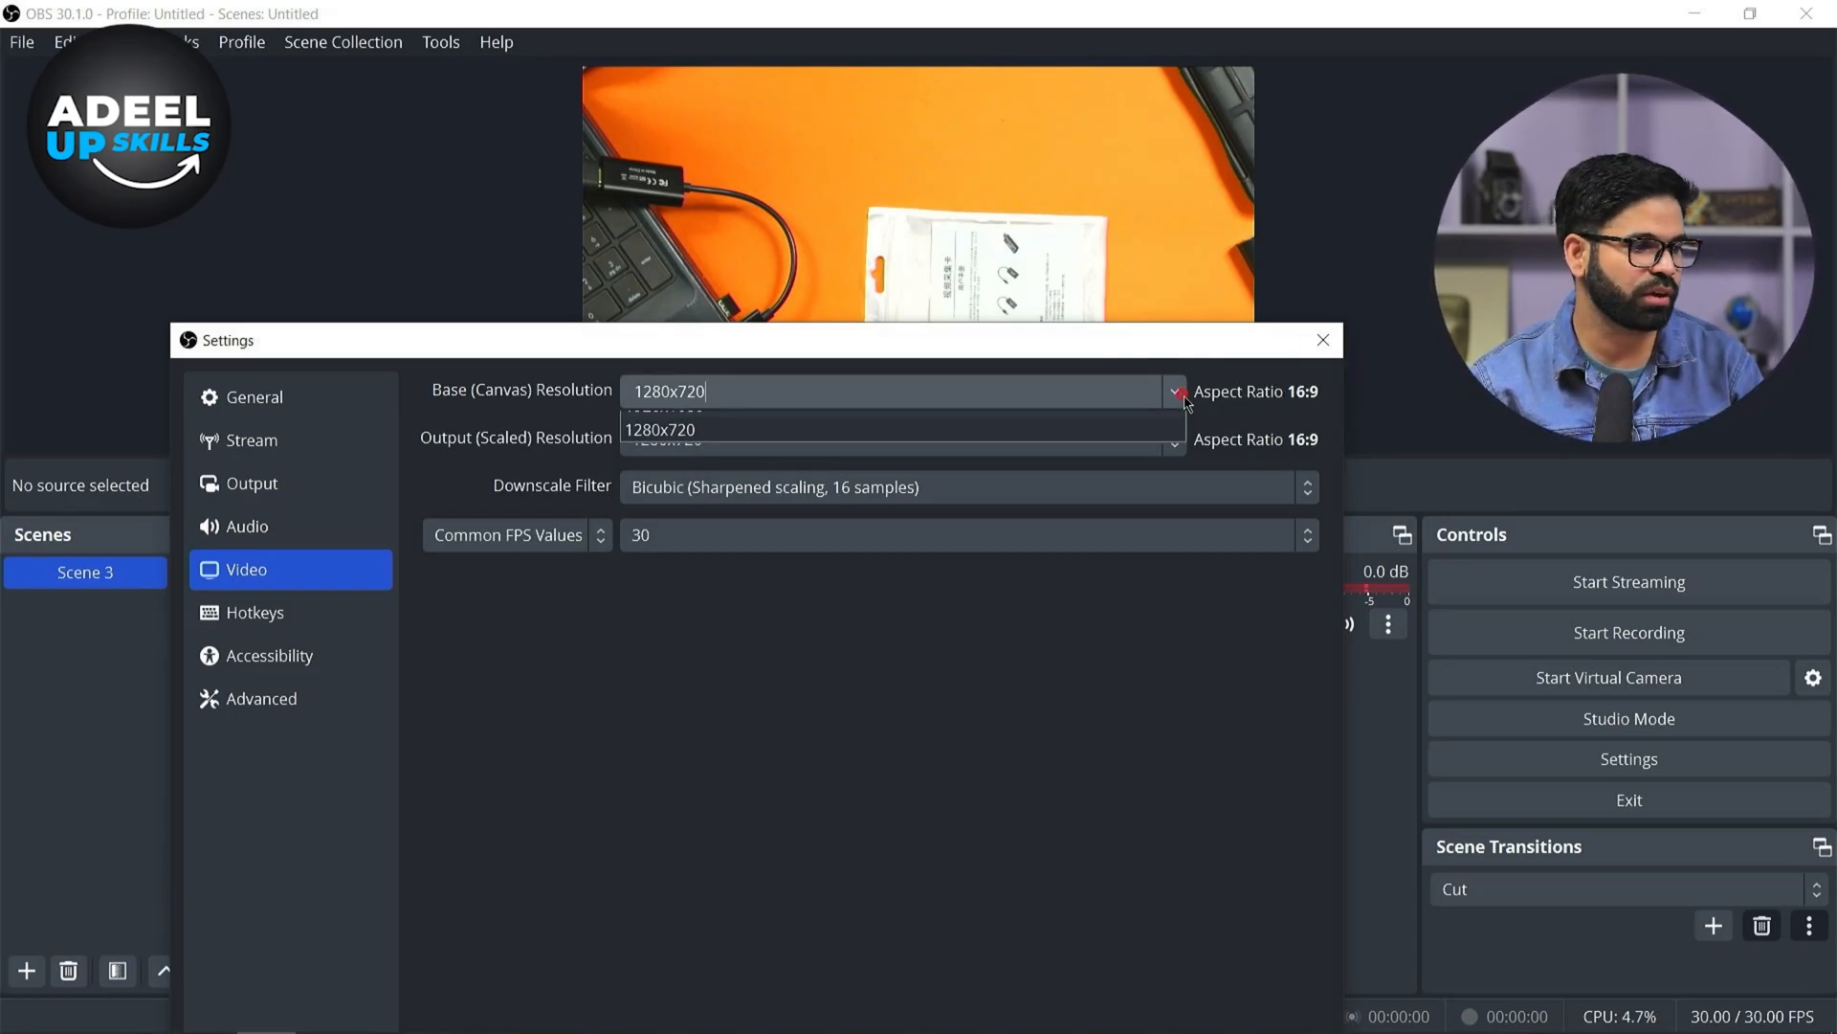
pyautogui.click(1148, 422)
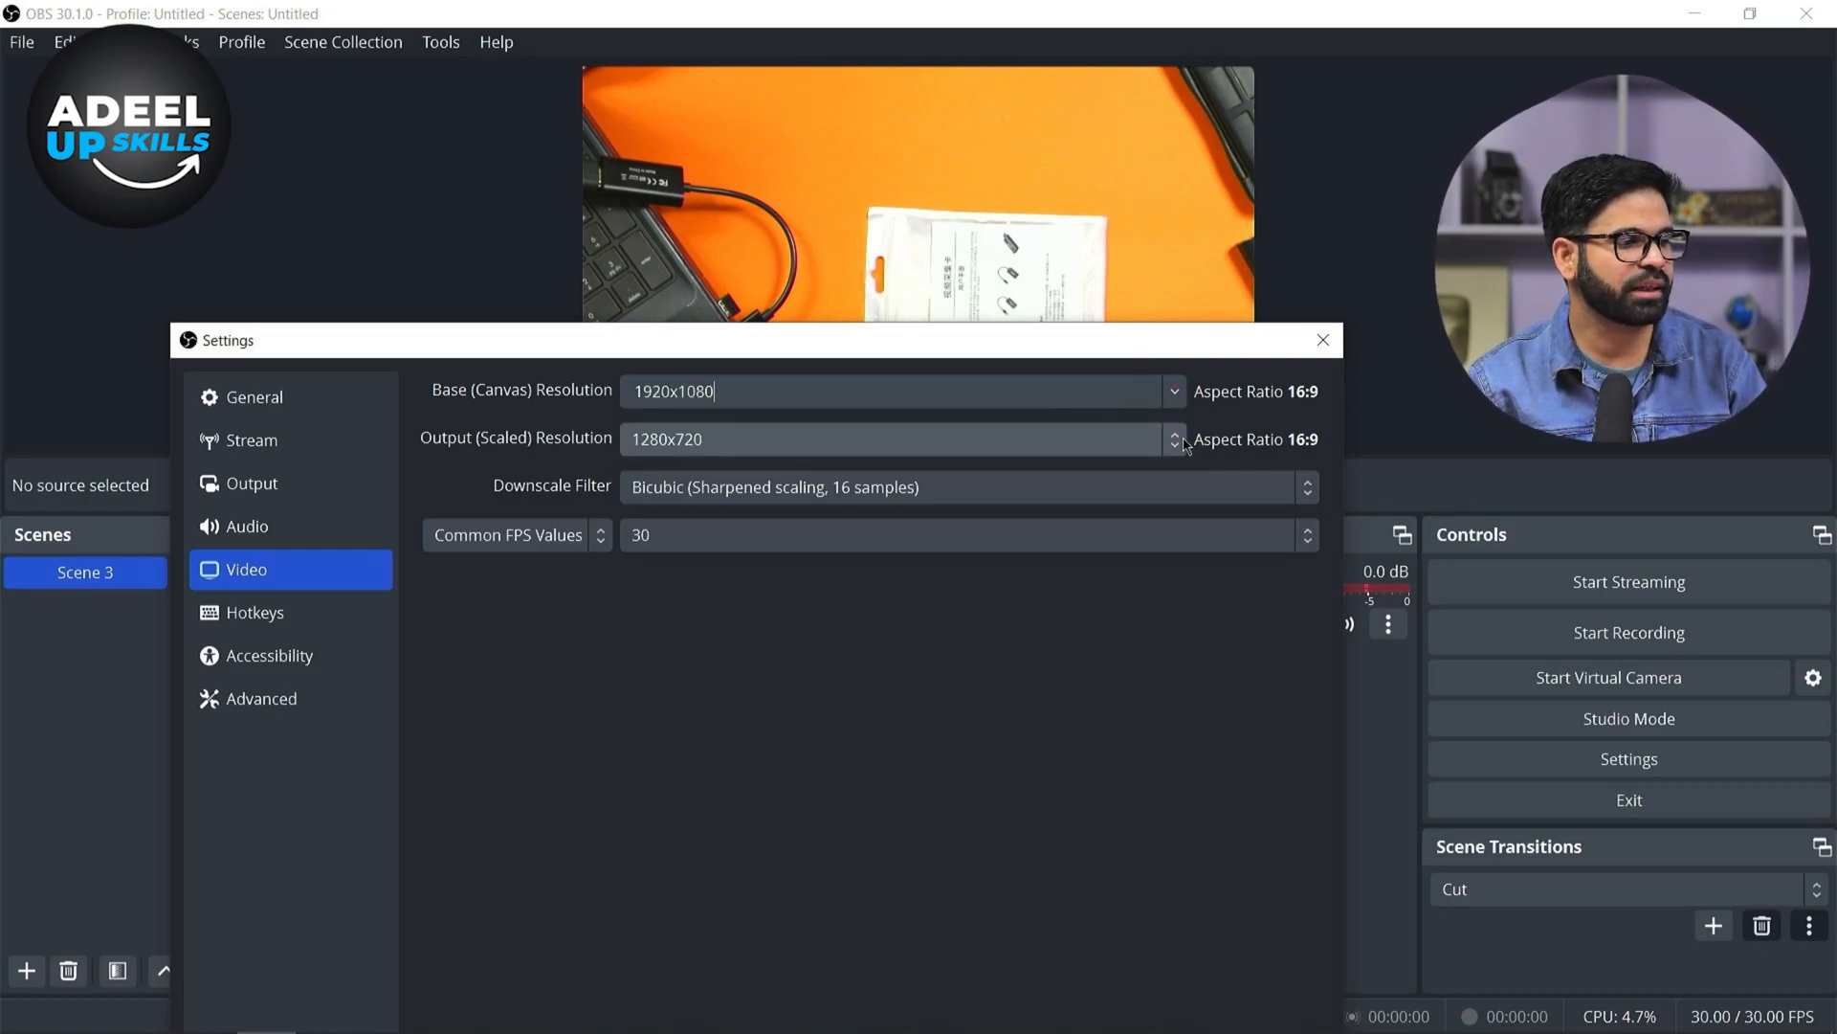
pyautogui.click(1182, 441)
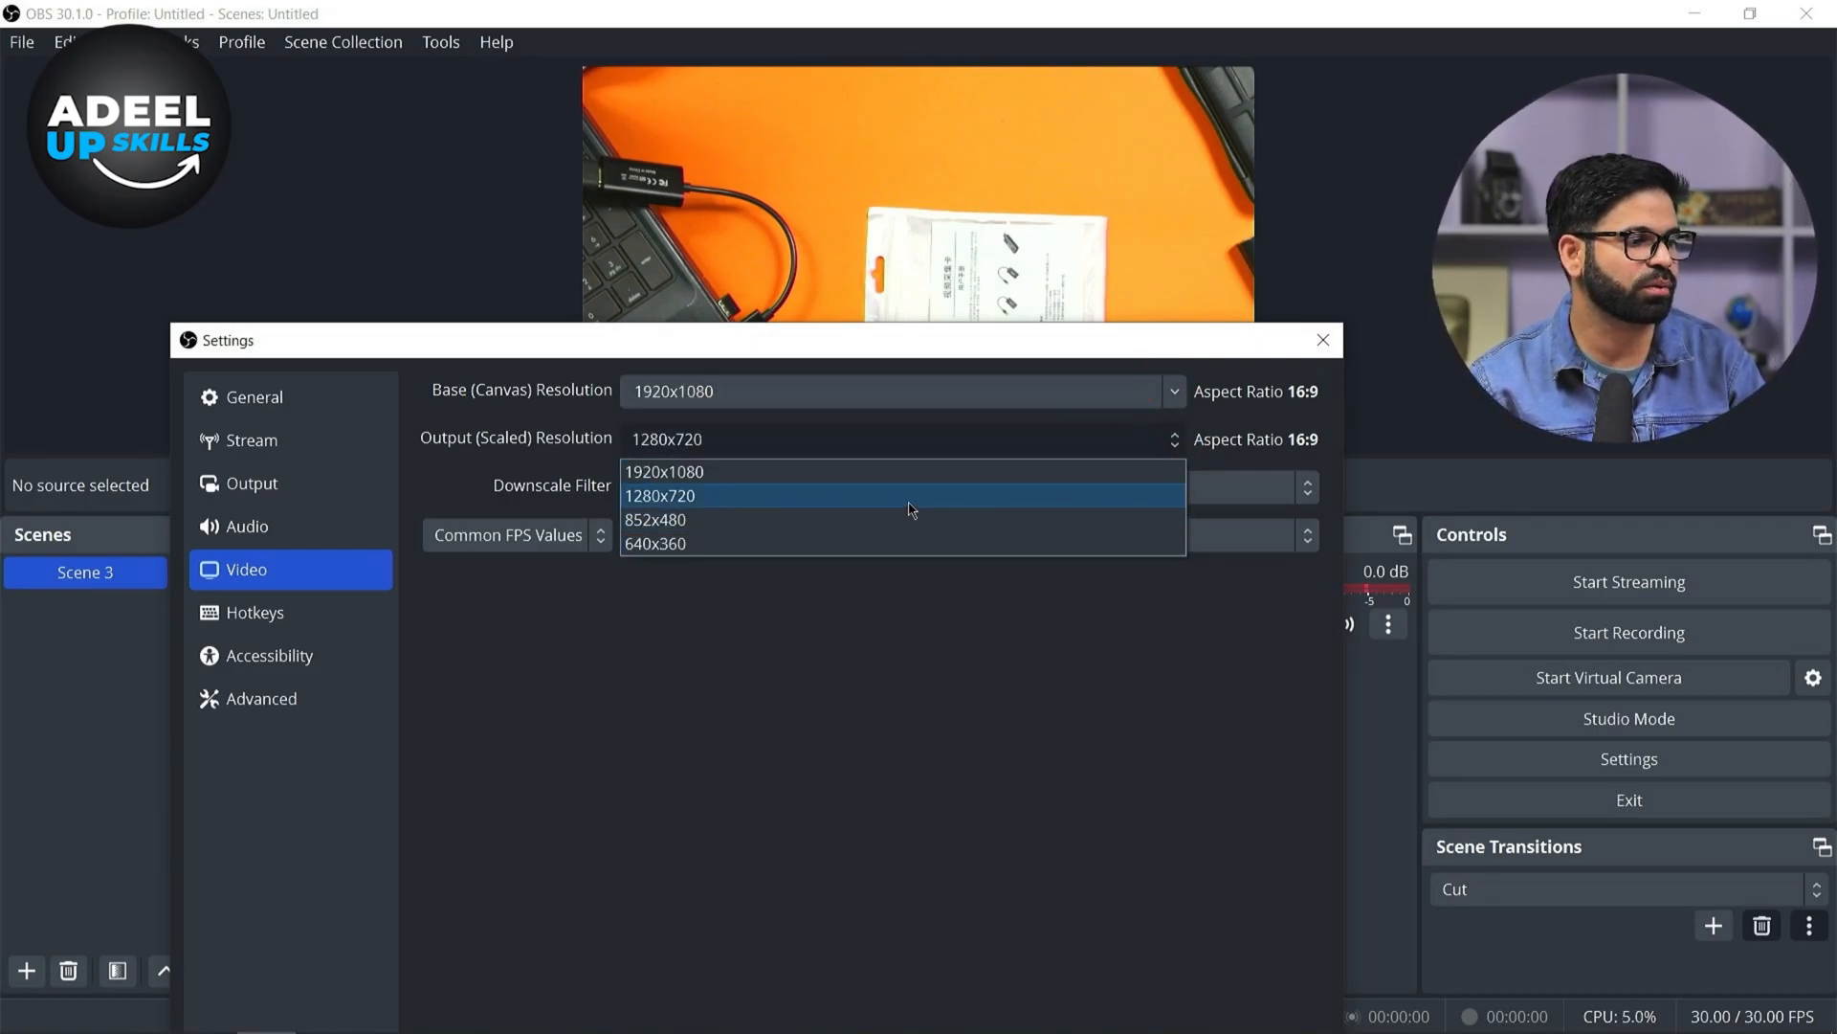
pyautogui.click(912, 509)
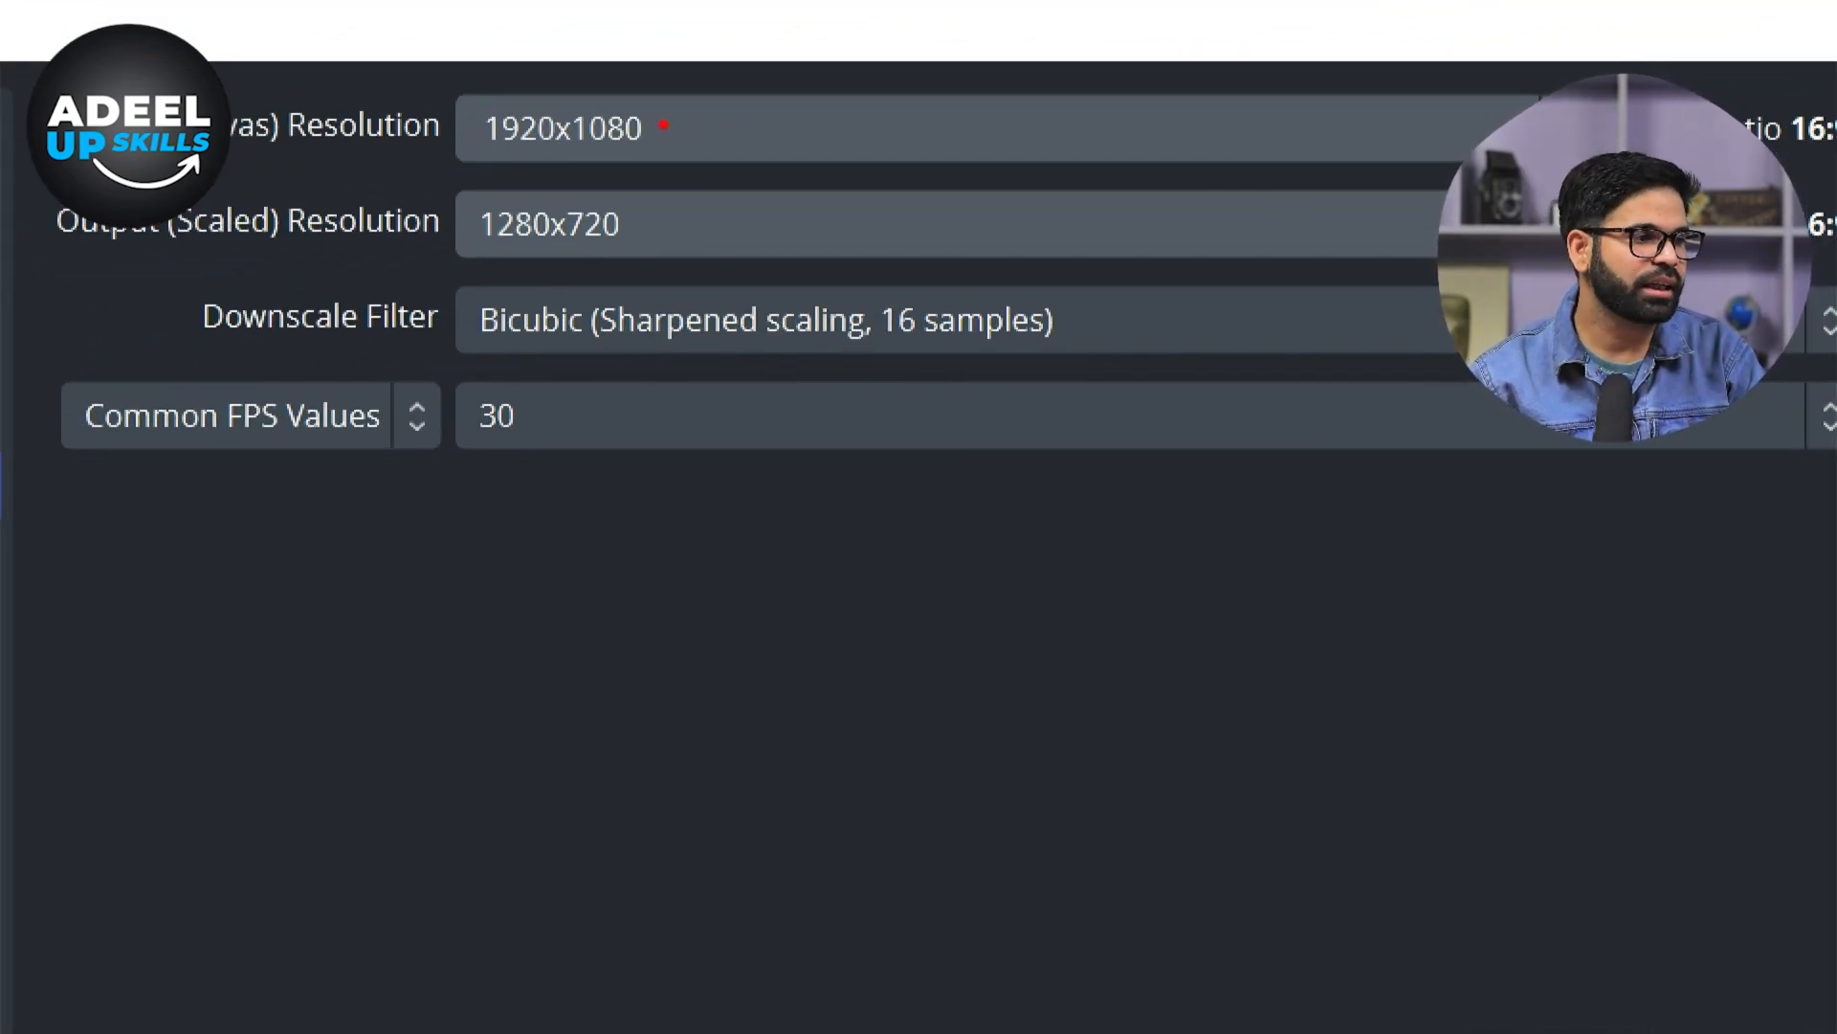
pyautogui.moveTo(666, 126); pyautogui.dragTo(936, 126)
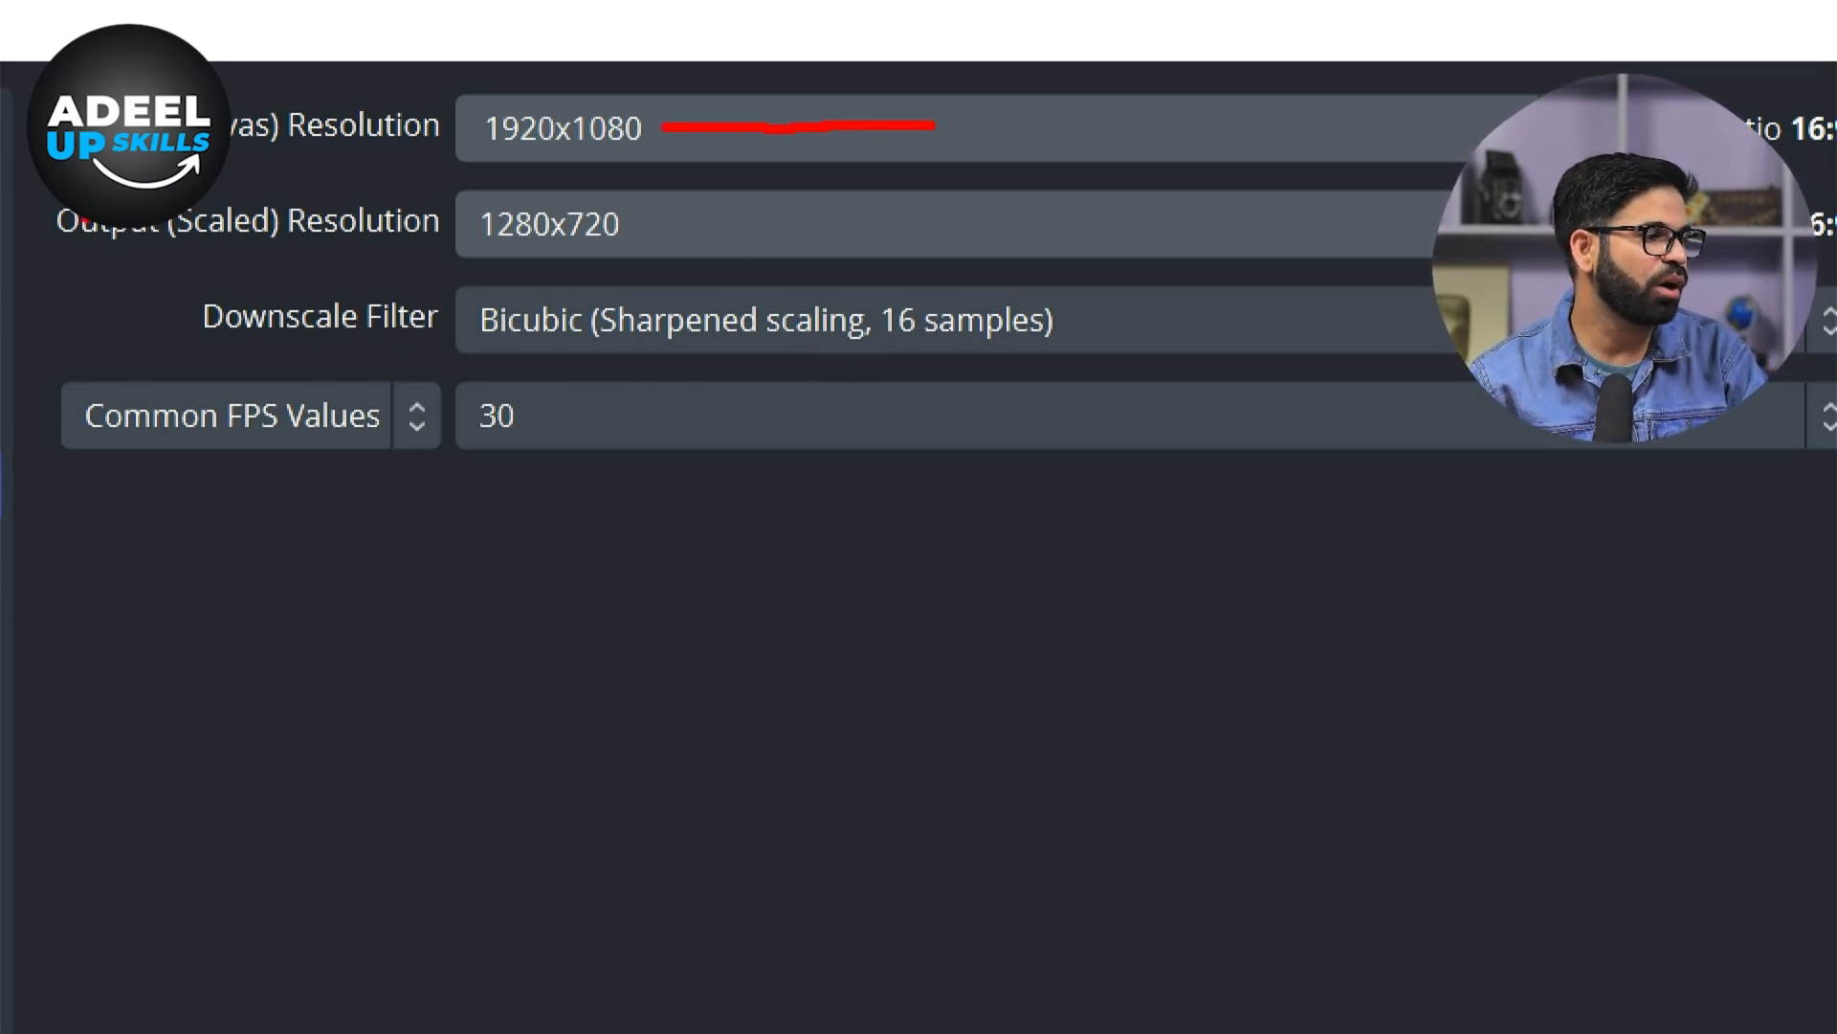
pyautogui.moveTo(638, 232)
pyautogui.mouseDown()
pyautogui.moveTo(792, 197)
pyautogui.moveTo(632, 222)
pyautogui.mouseUp()
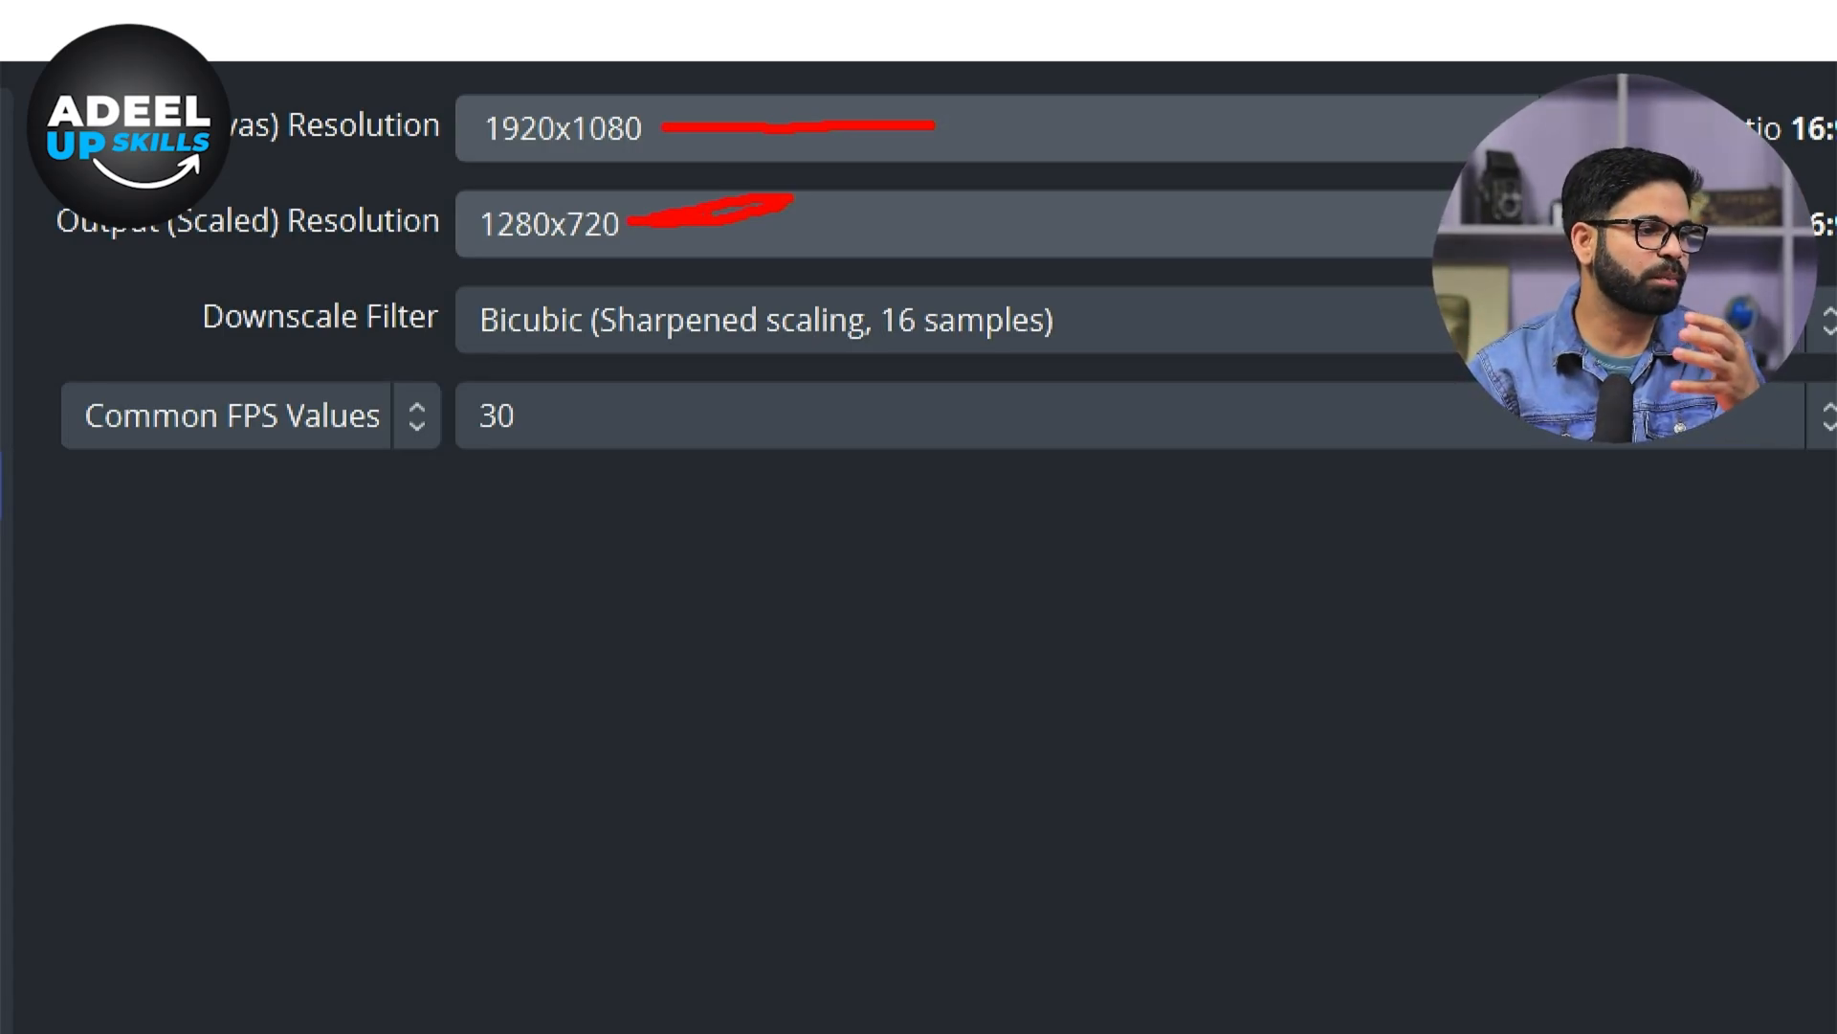
pyautogui.moveTo(660, 226); pyautogui.dragTo(824, 229)
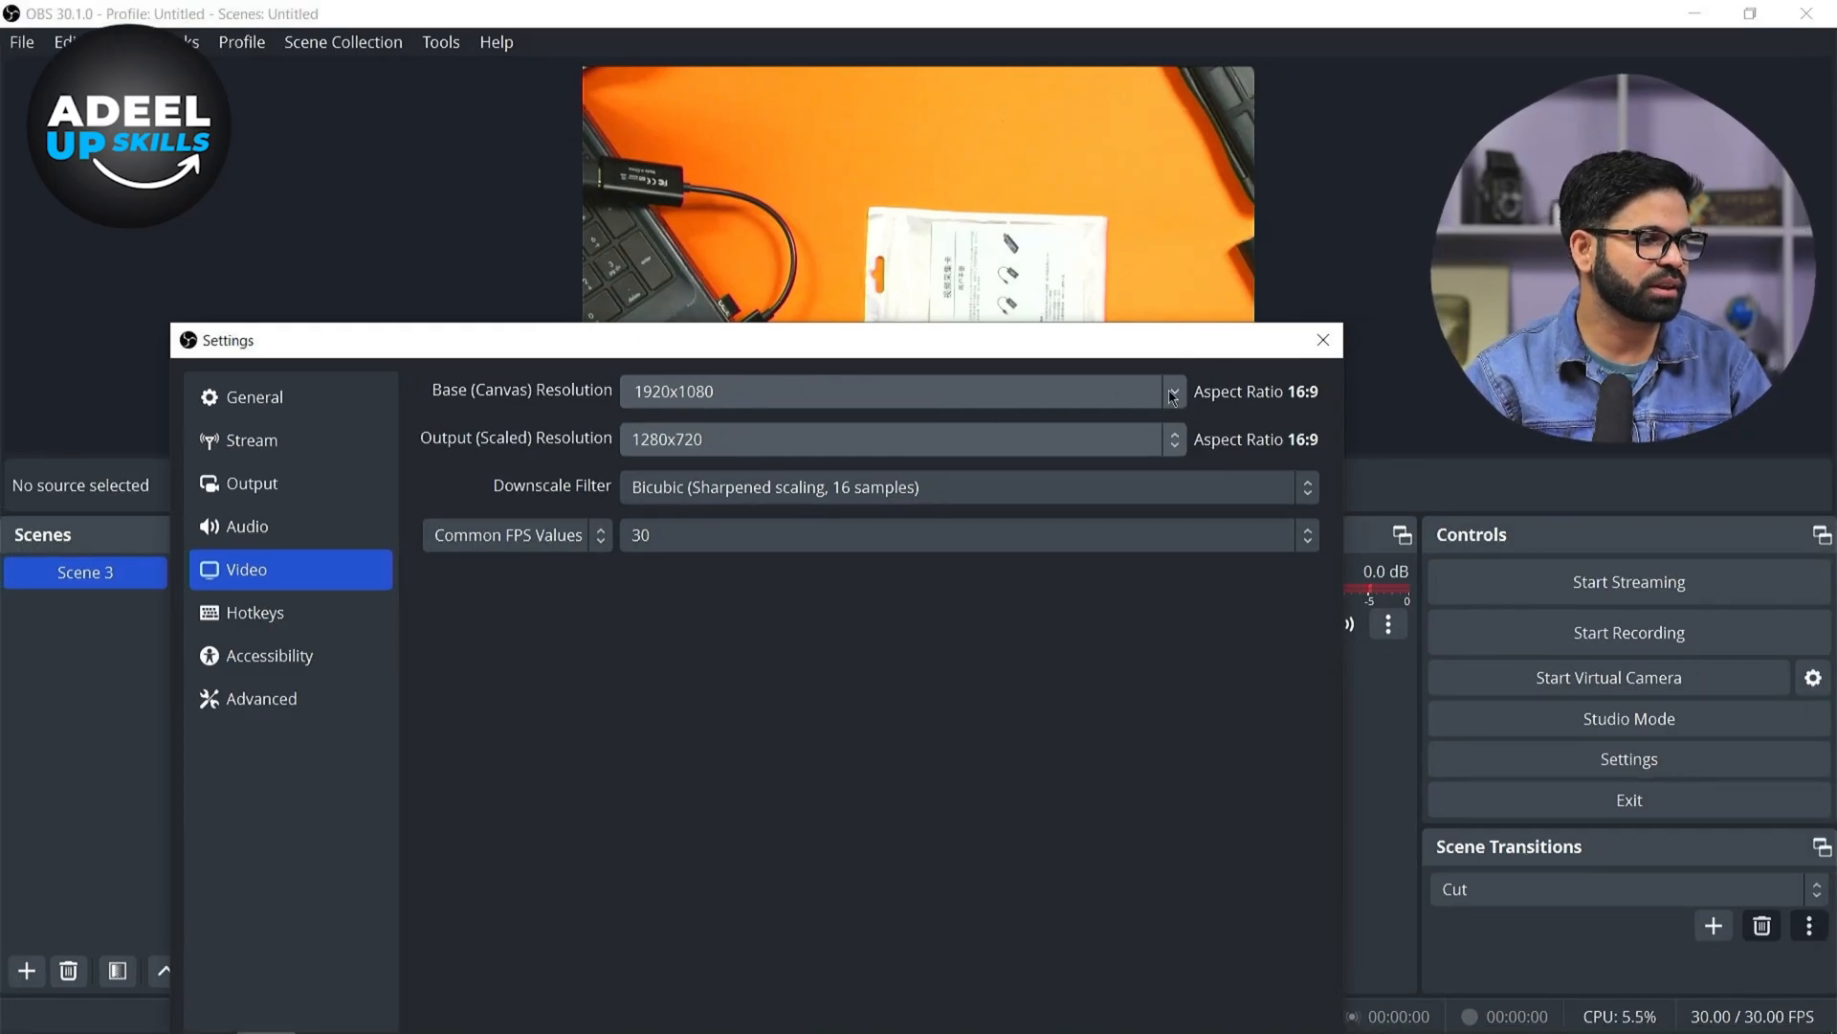
# Set the base canvas resolution to 1280x720 and apply the video settings
pyautogui.click(1554, 122)
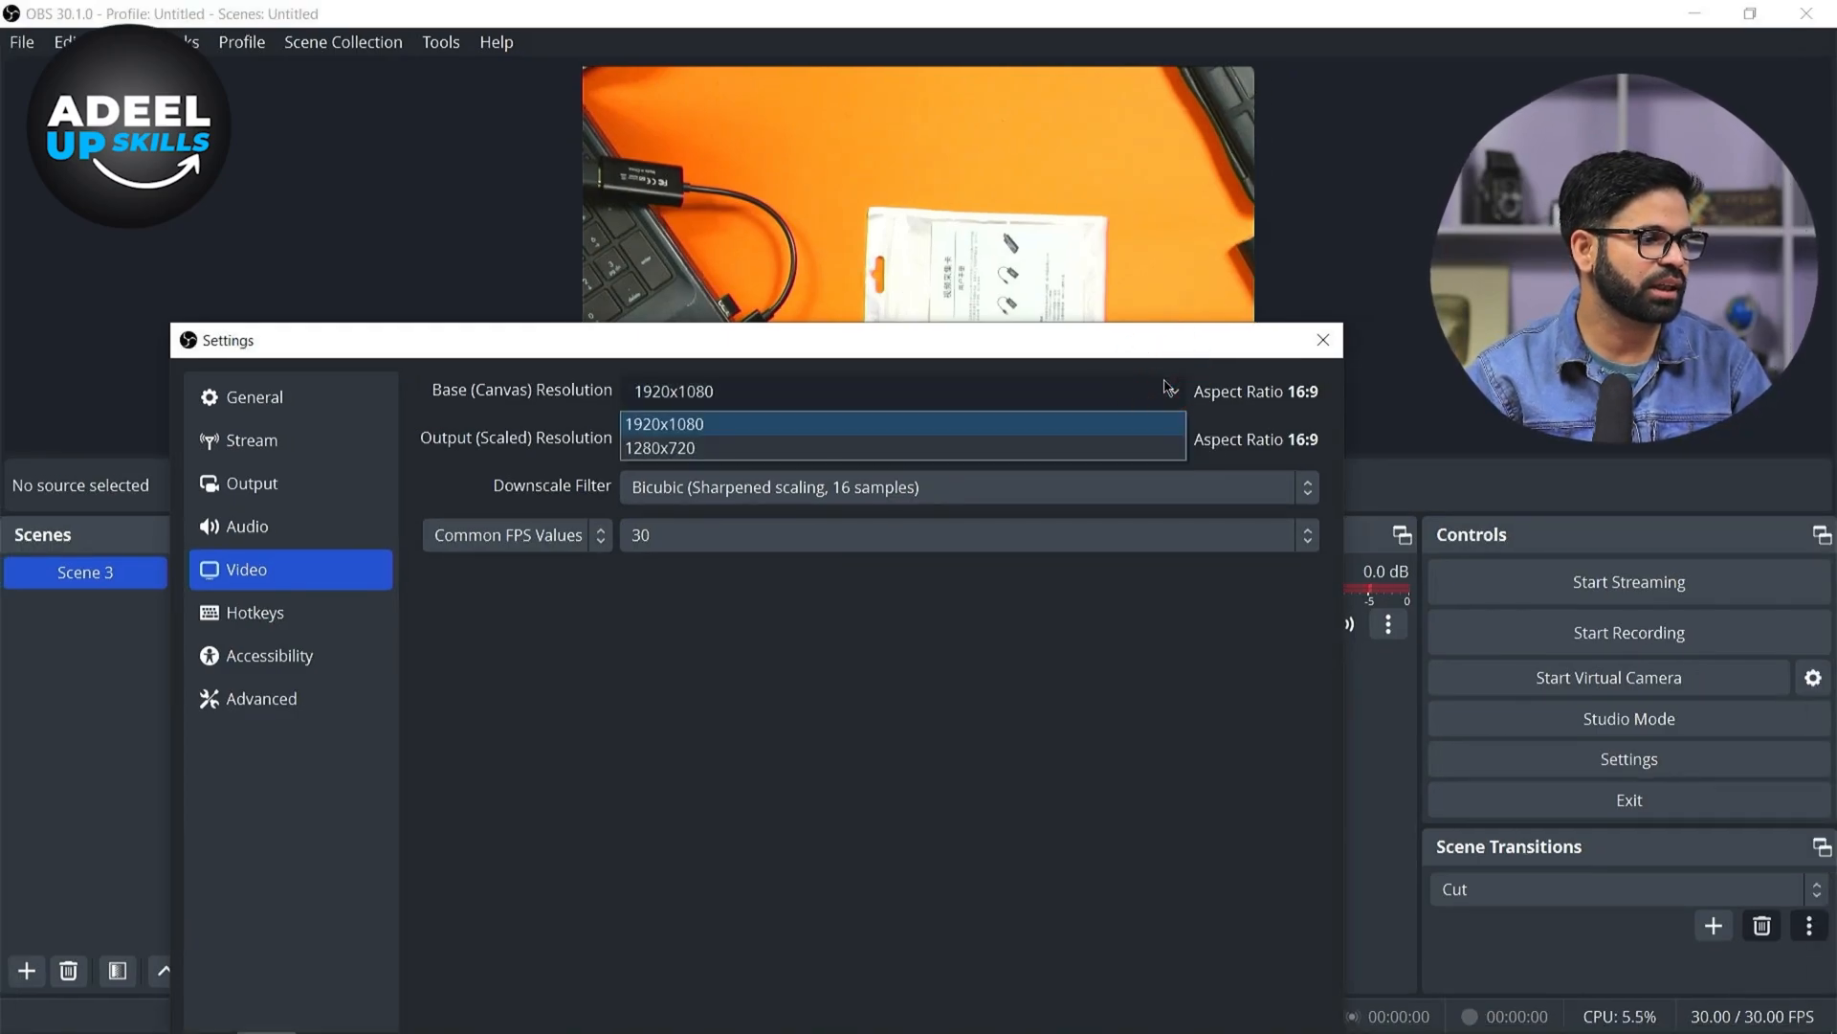
pyautogui.click(1152, 447)
pyautogui.click(1172, 439)
pyautogui.click(1172, 442)
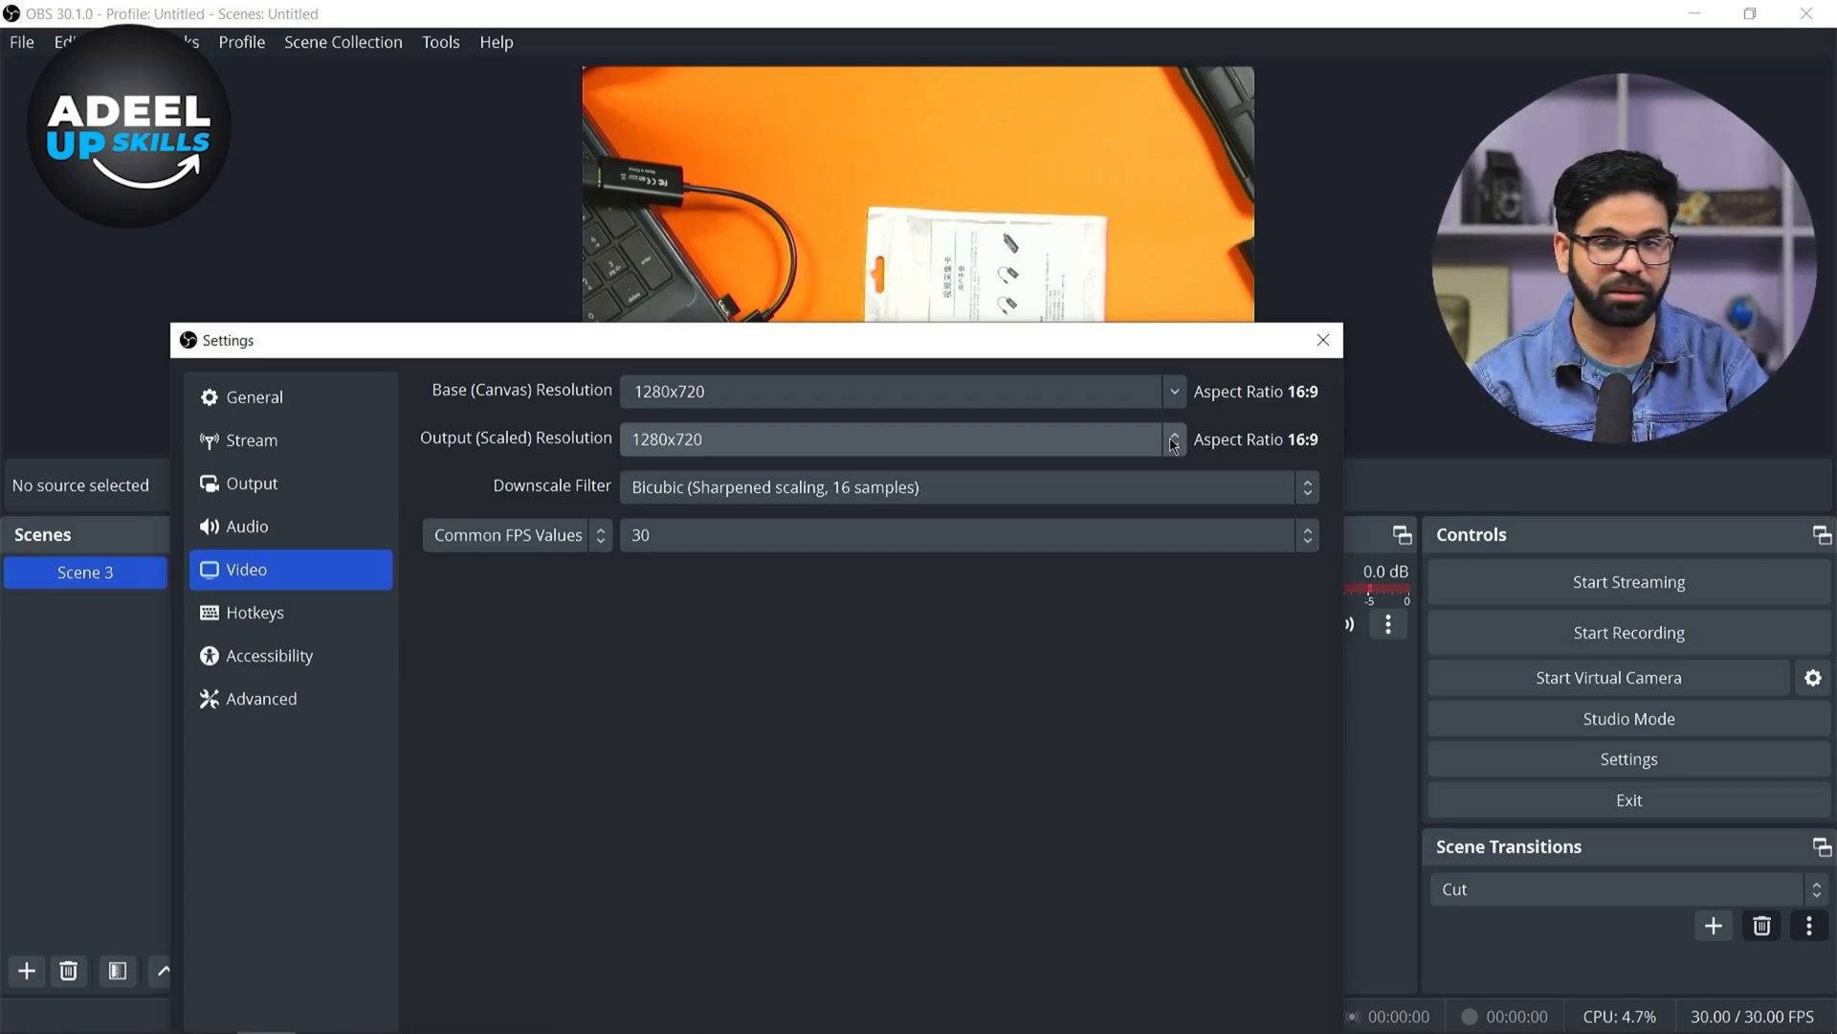
pyautogui.moveTo(1189, 328); pyautogui.dragTo(1168, 44)
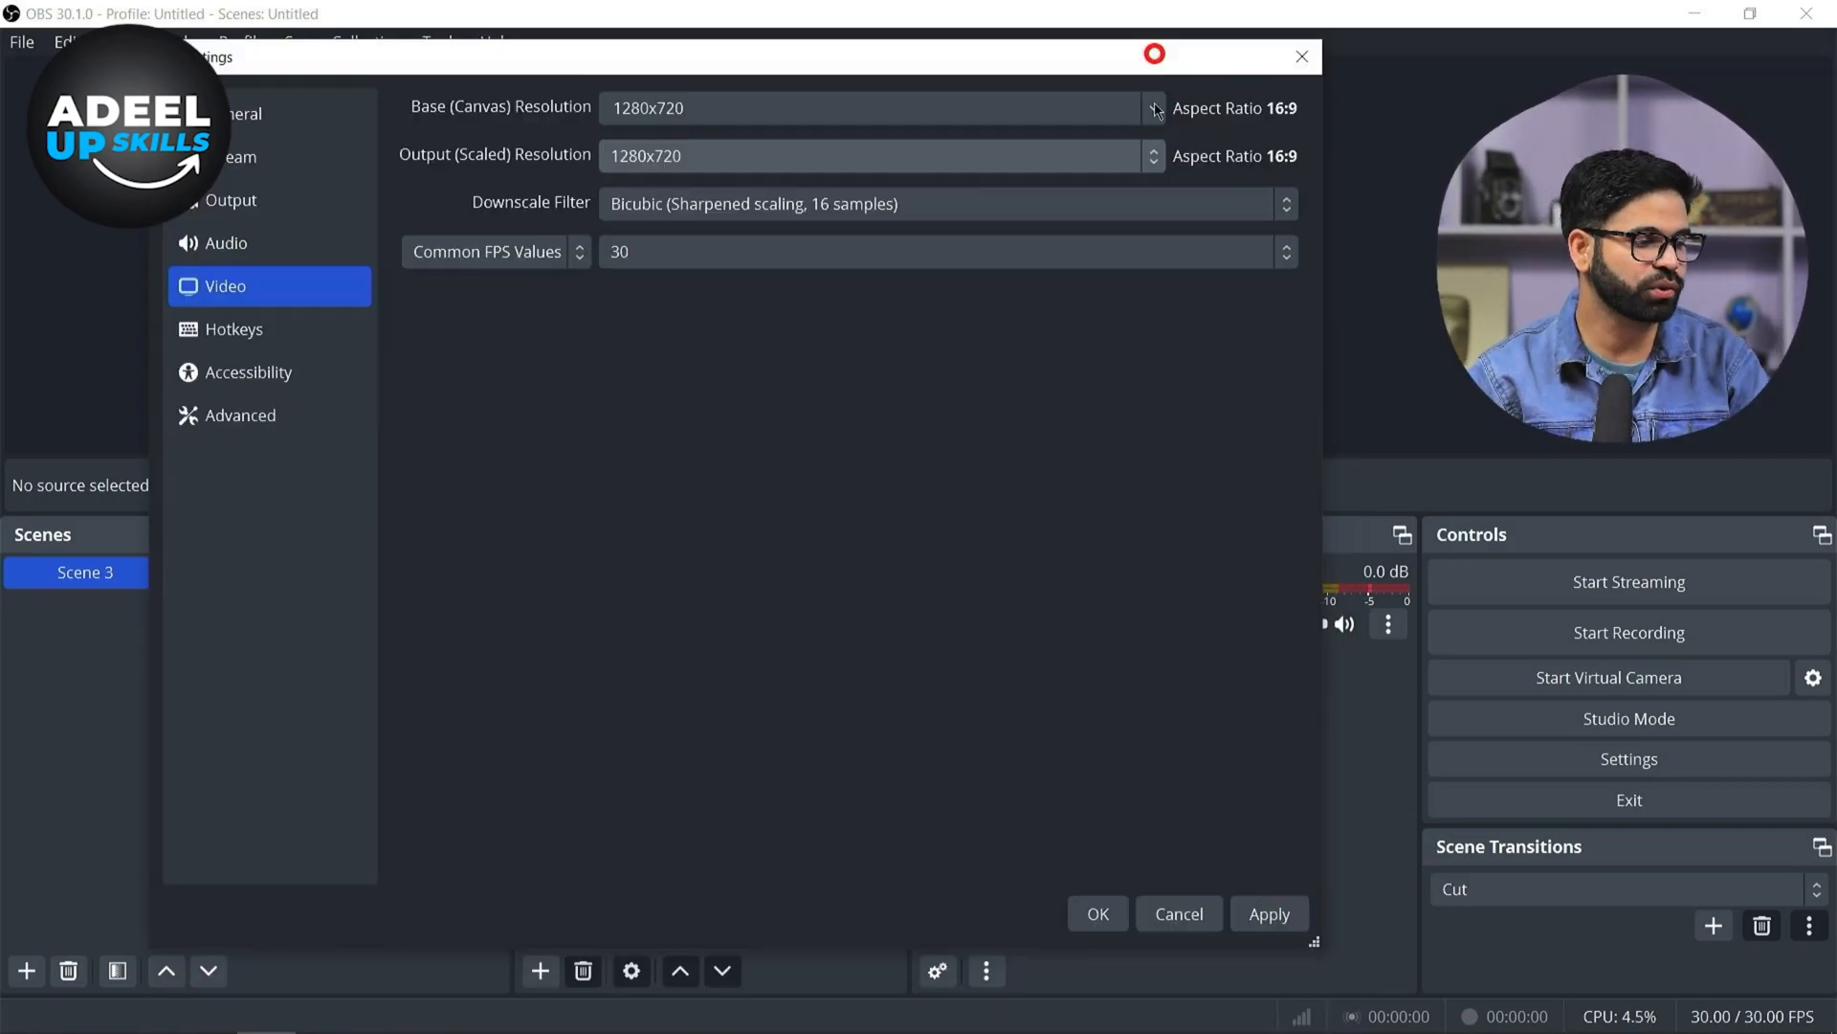
pyautogui.click(1302, 914)
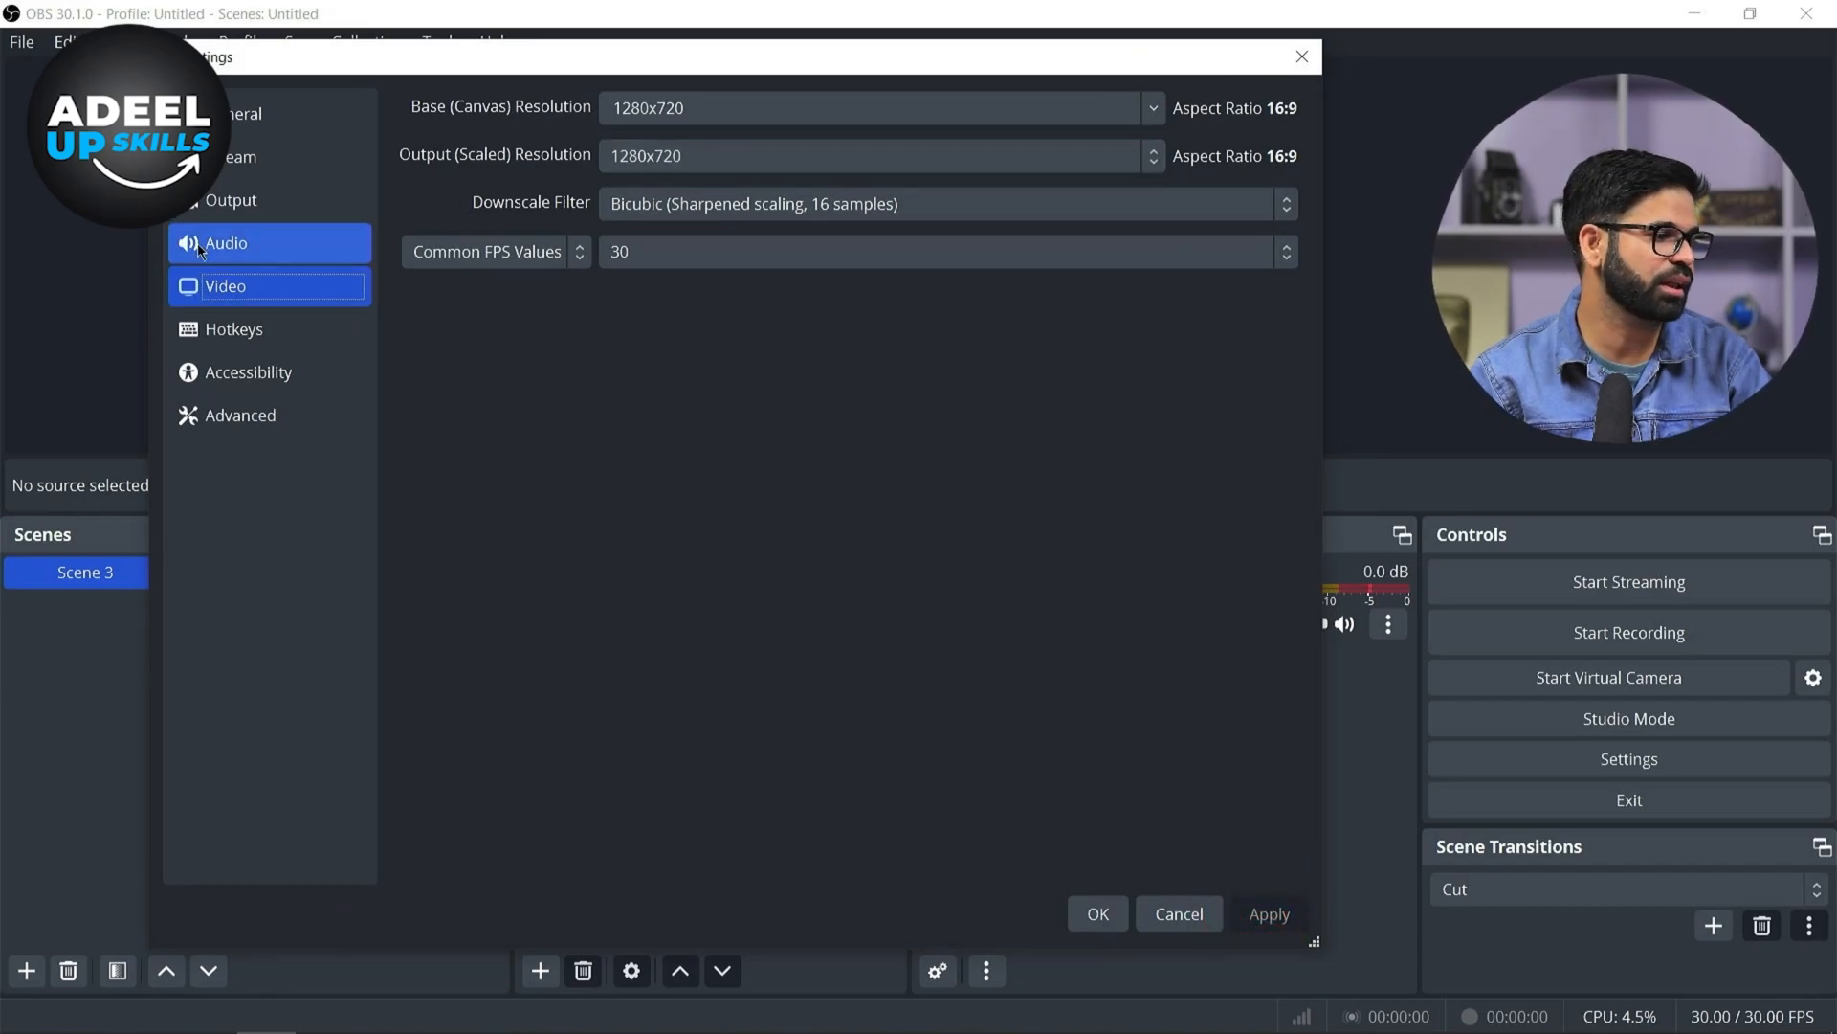
# Open the Stream settings and review the available streaming service options
pyautogui.click(253, 181)
pyautogui.click(257, 163)
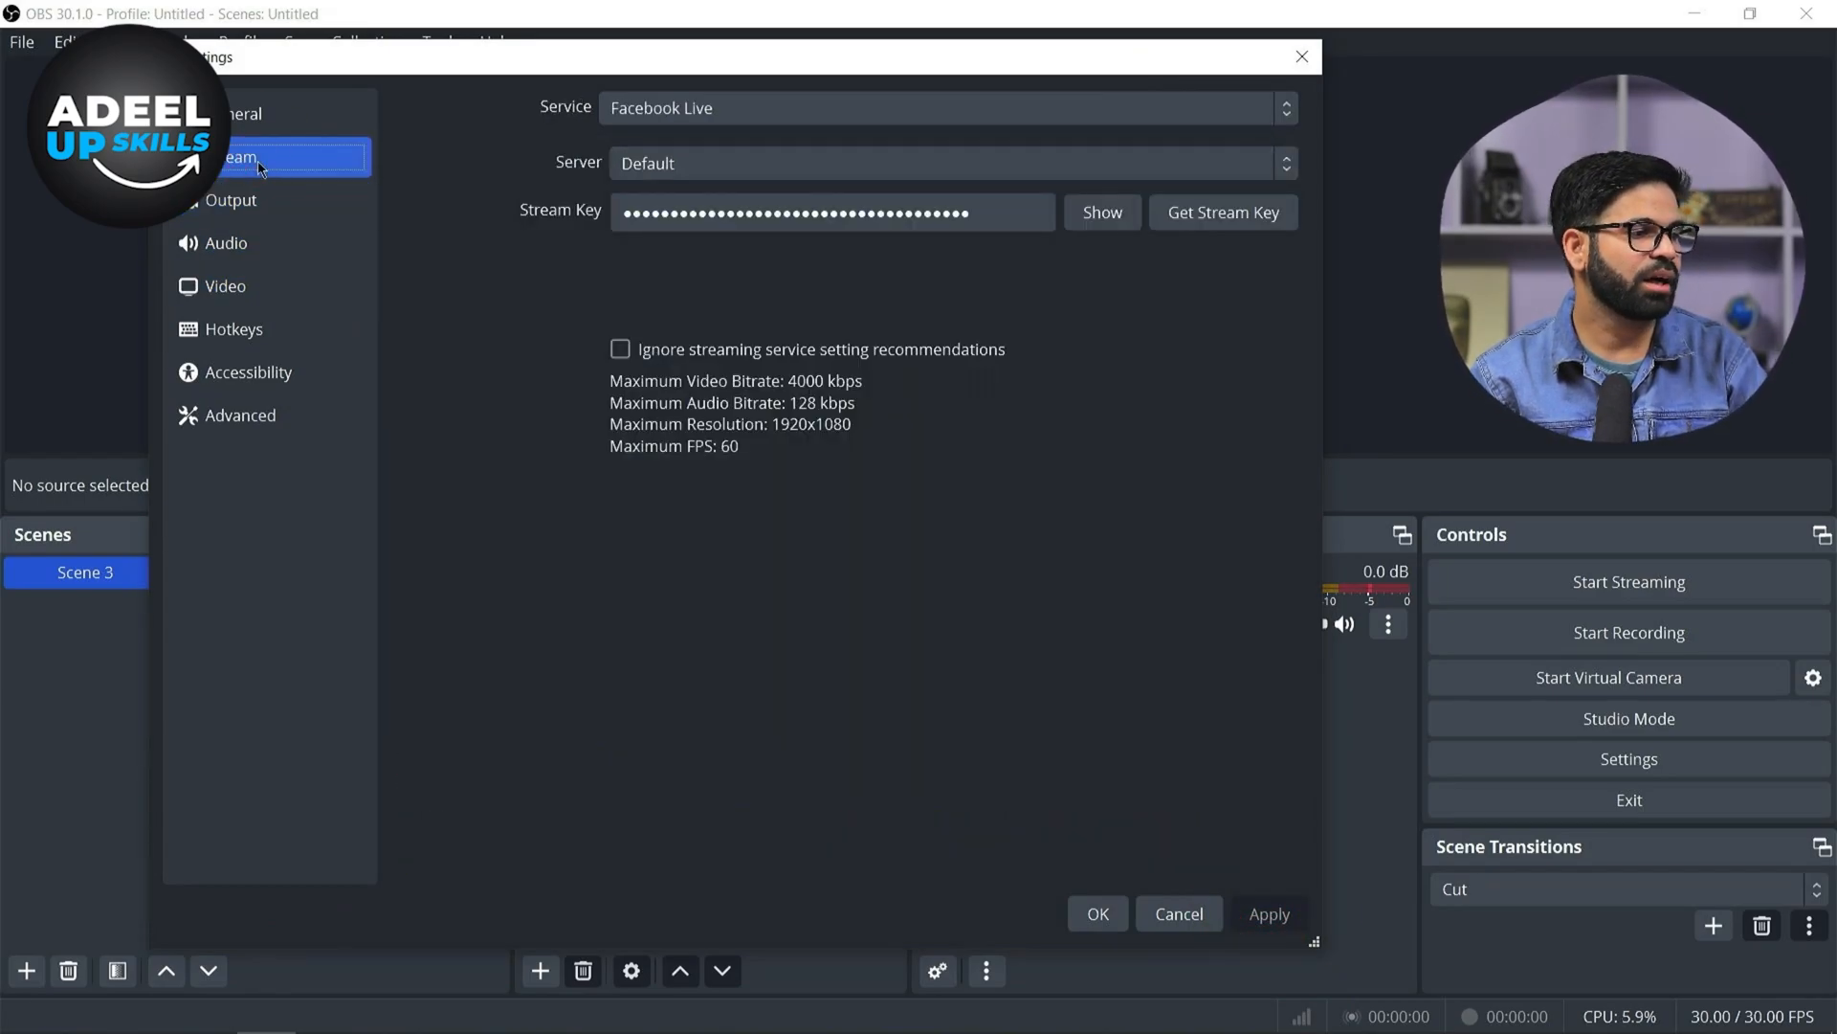
pyautogui.click(718, 110)
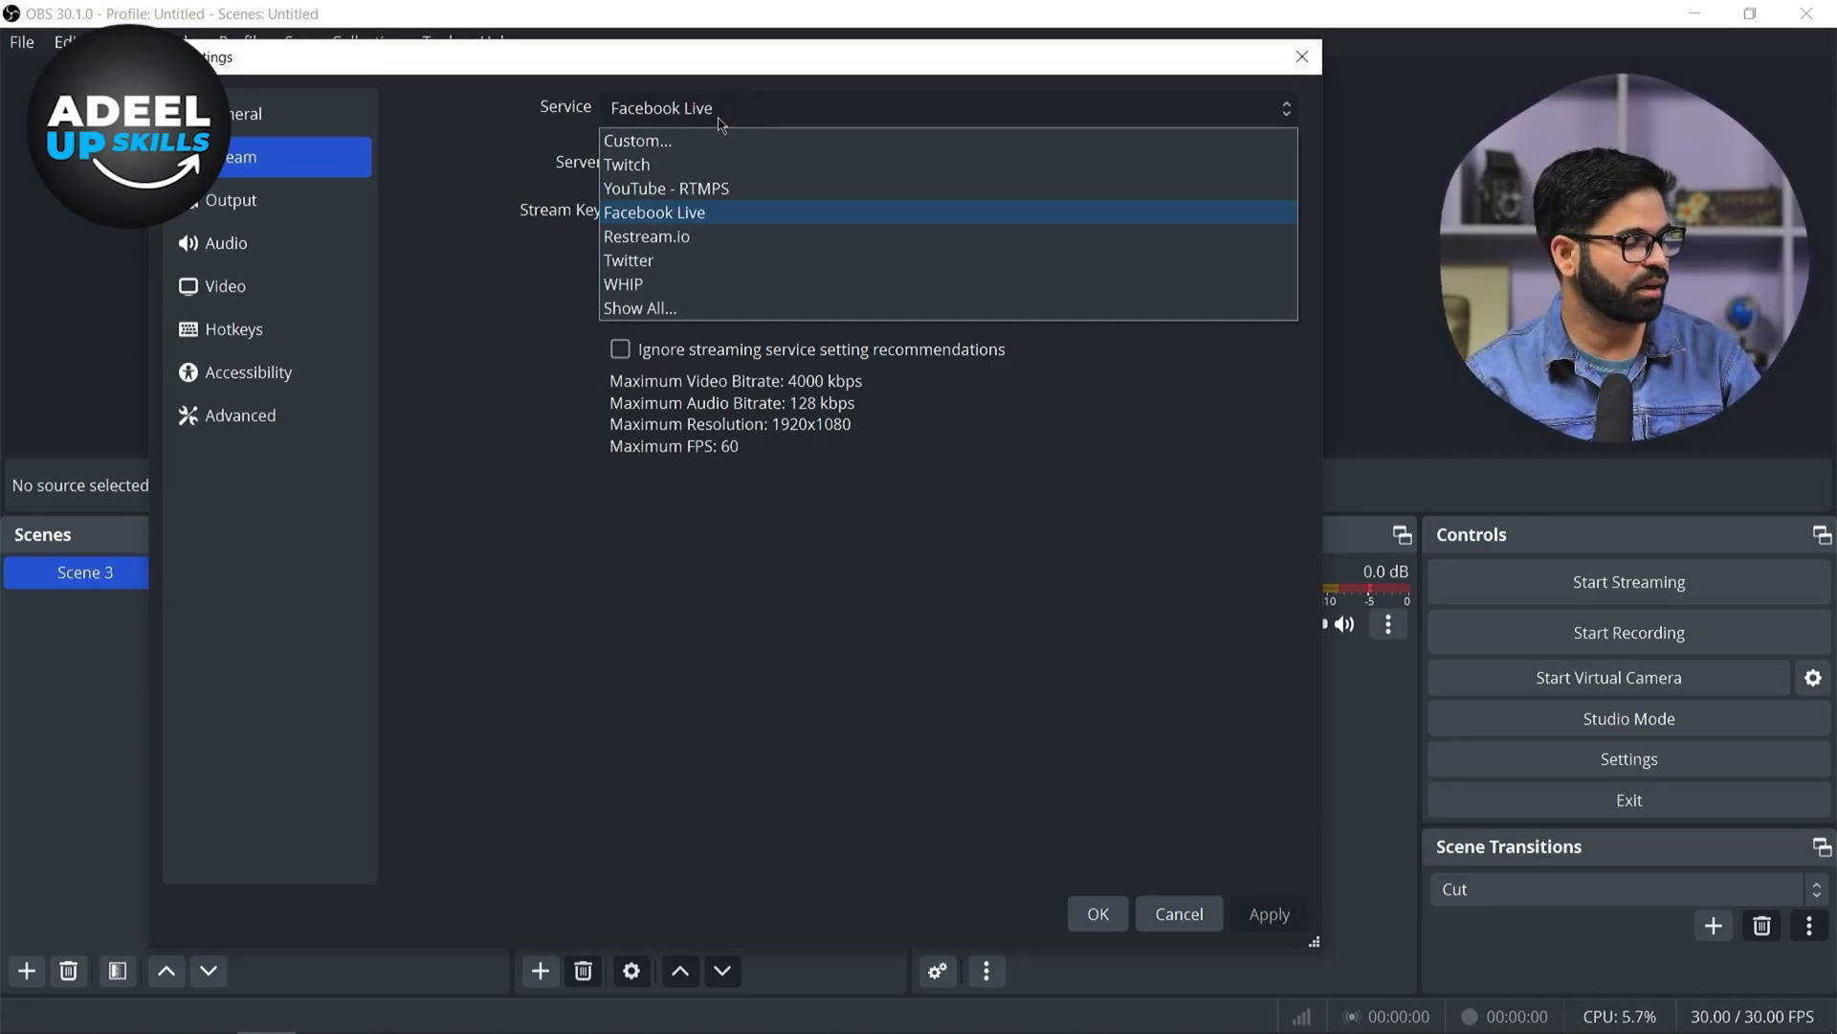
pyautogui.hotkey('ctrl', '1')
pyautogui.click(875, 113)
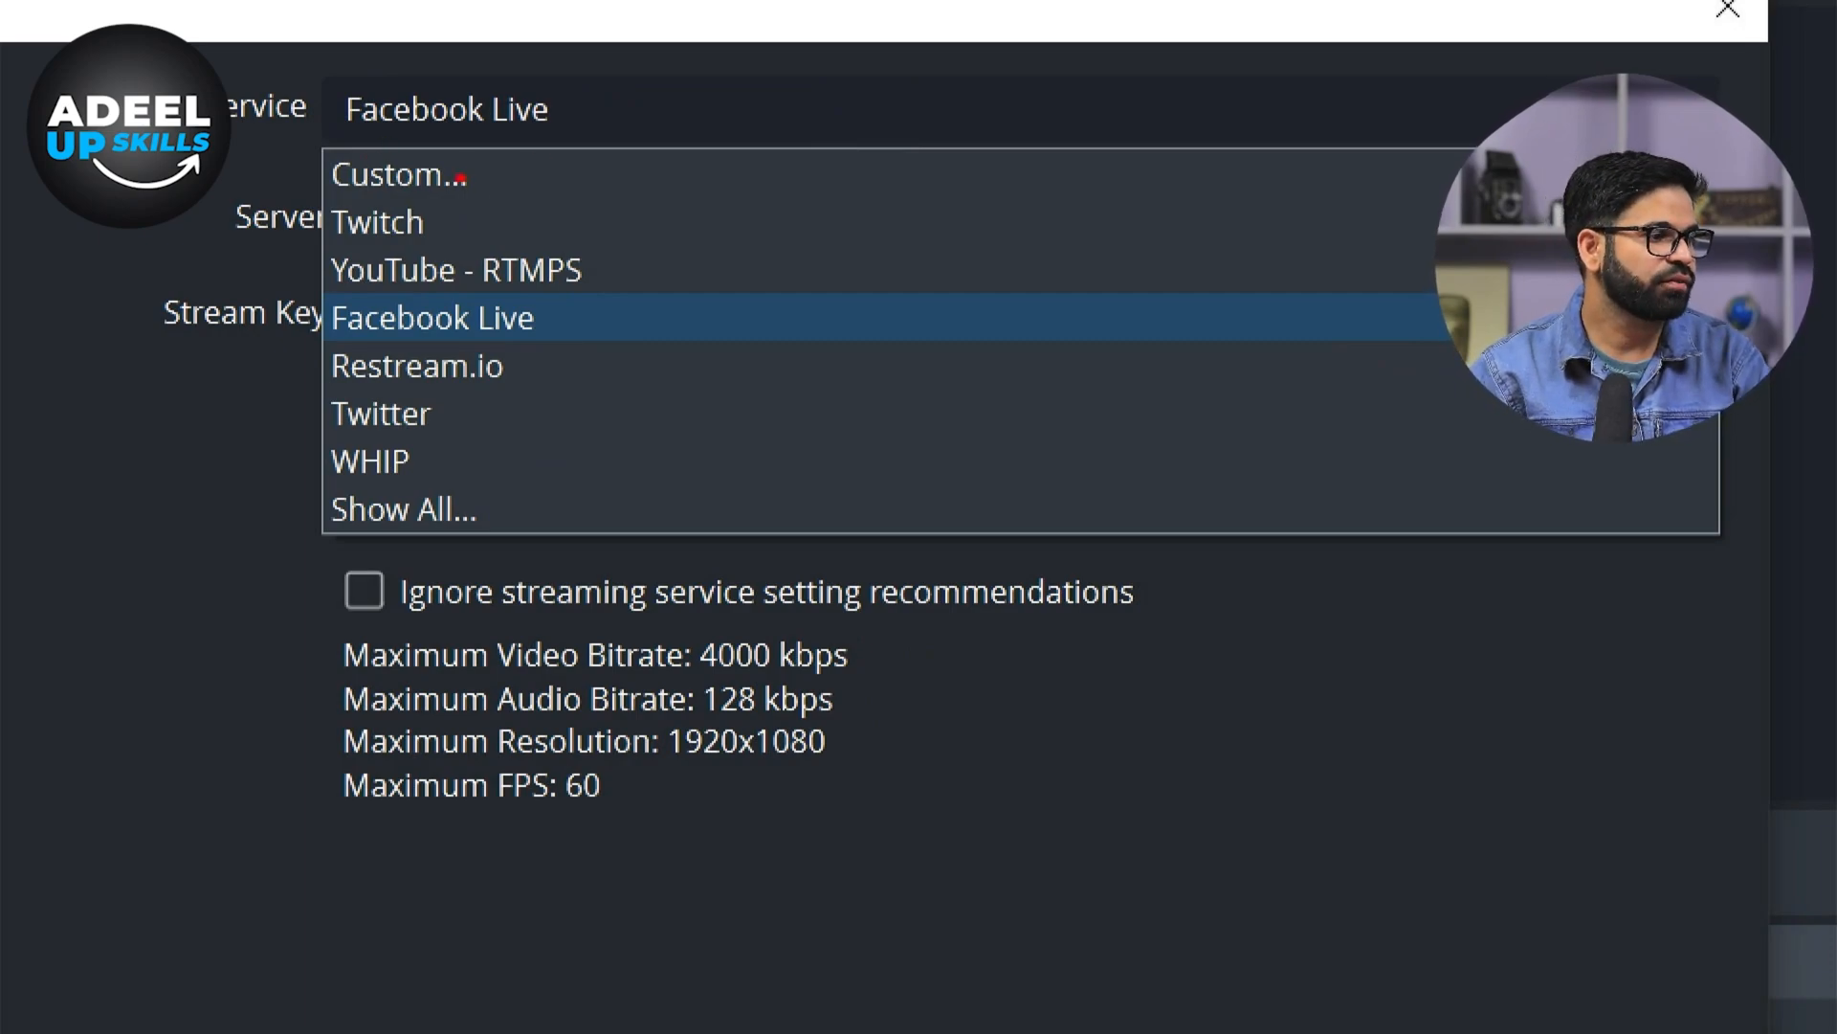
pyautogui.moveTo(461, 226)
pyautogui.mouseDown()
pyautogui.moveTo(595, 230)
pyautogui.moveTo(705, 266)
pyautogui.mouseUp()
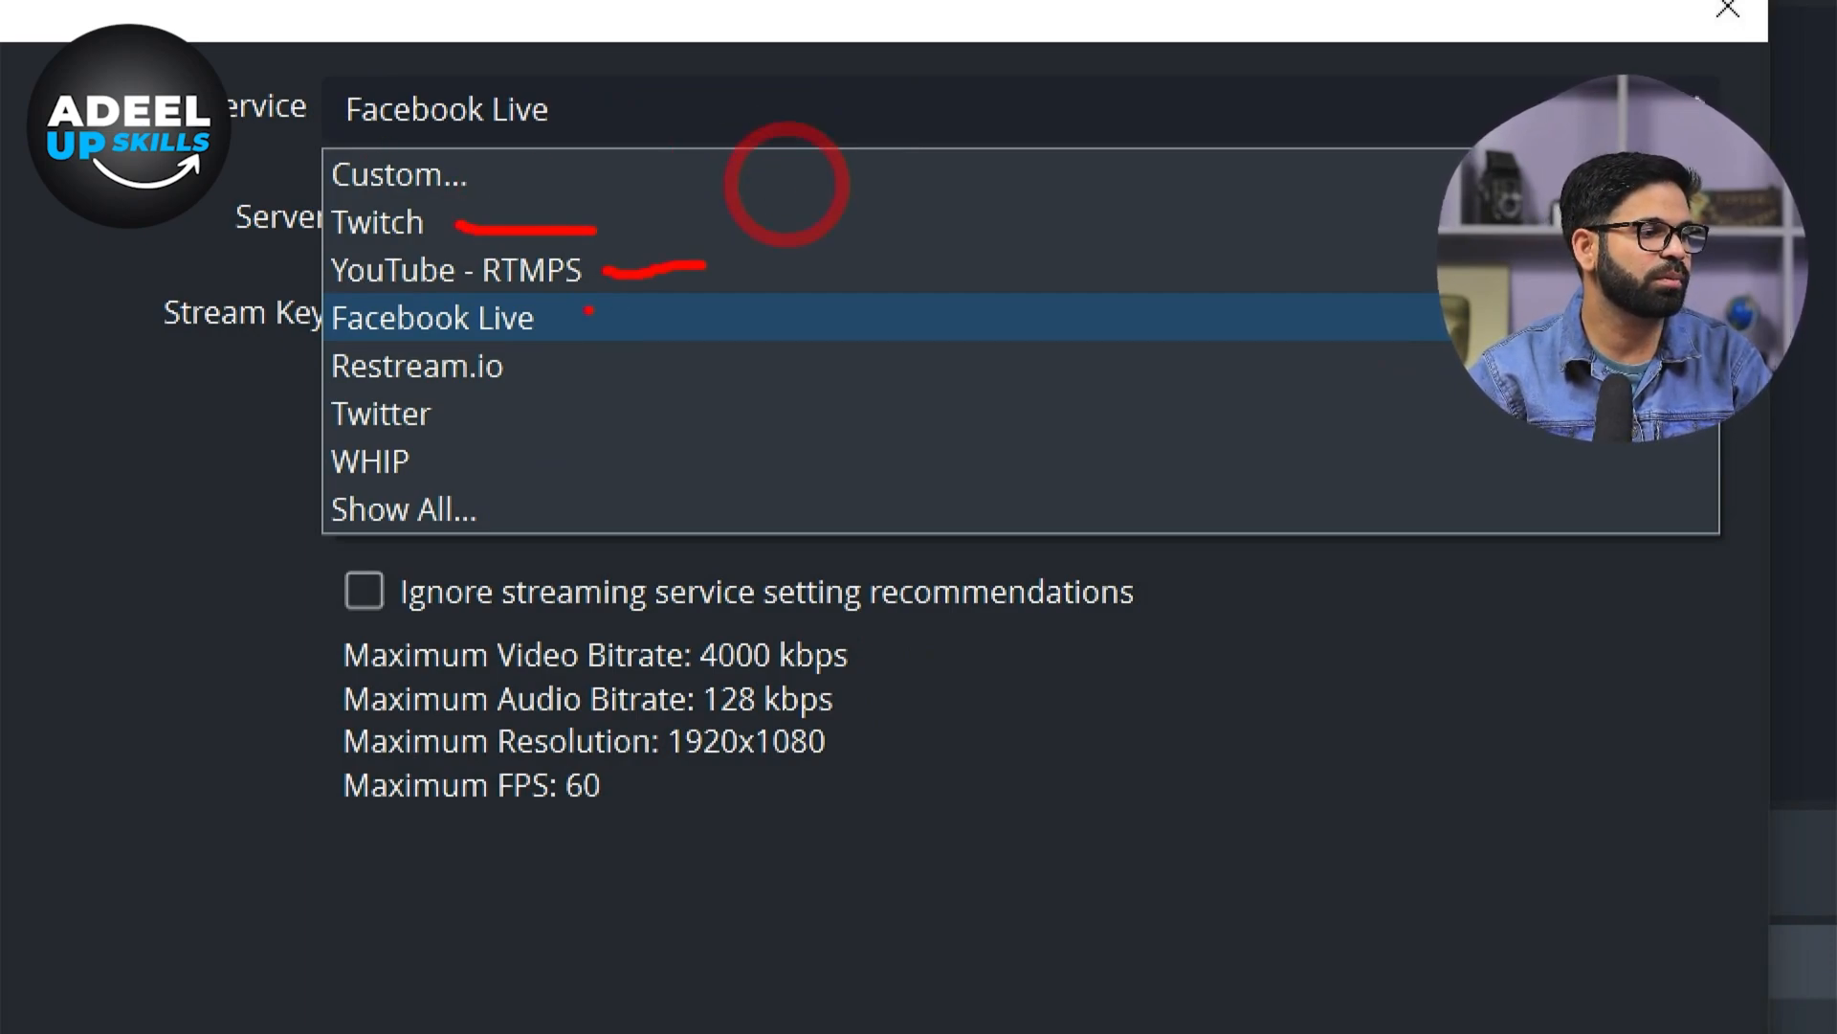
pyautogui.moveTo(555, 318); pyautogui.dragTo(615, 318)
pyautogui.moveTo(542, 376); pyautogui.dragTo(675, 374)
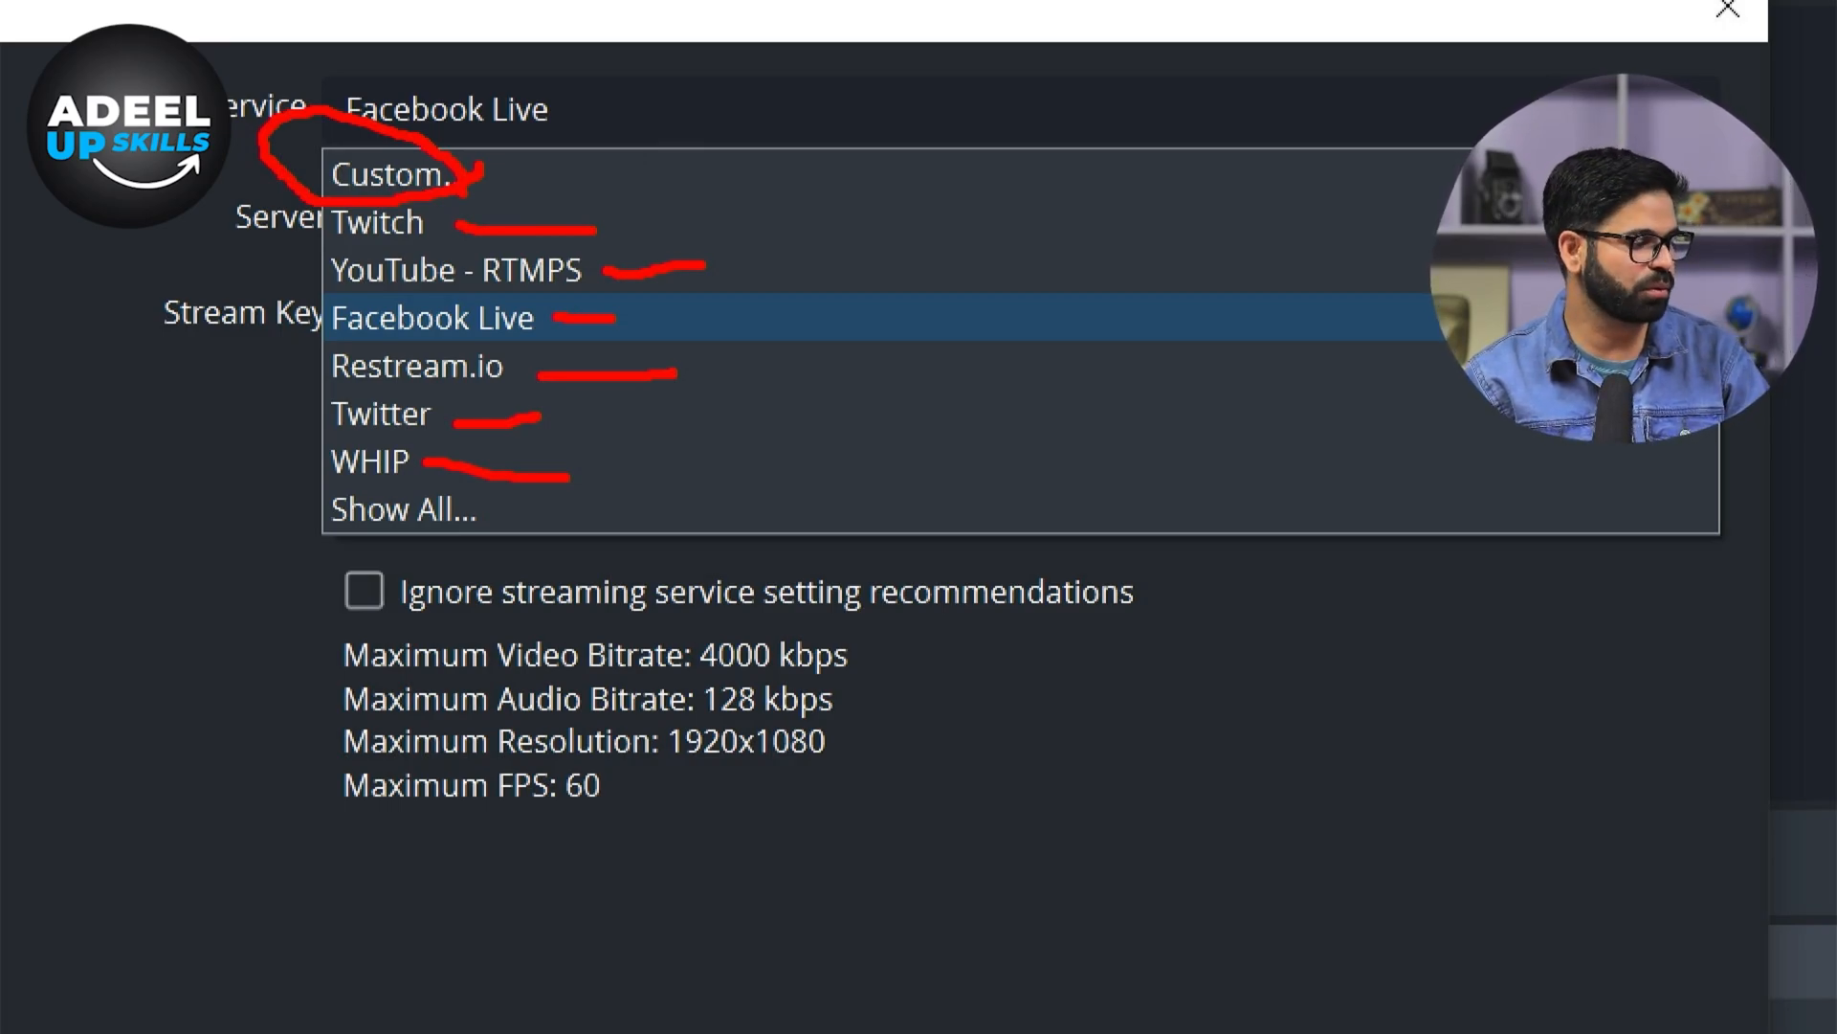
pyautogui.press('Escape')
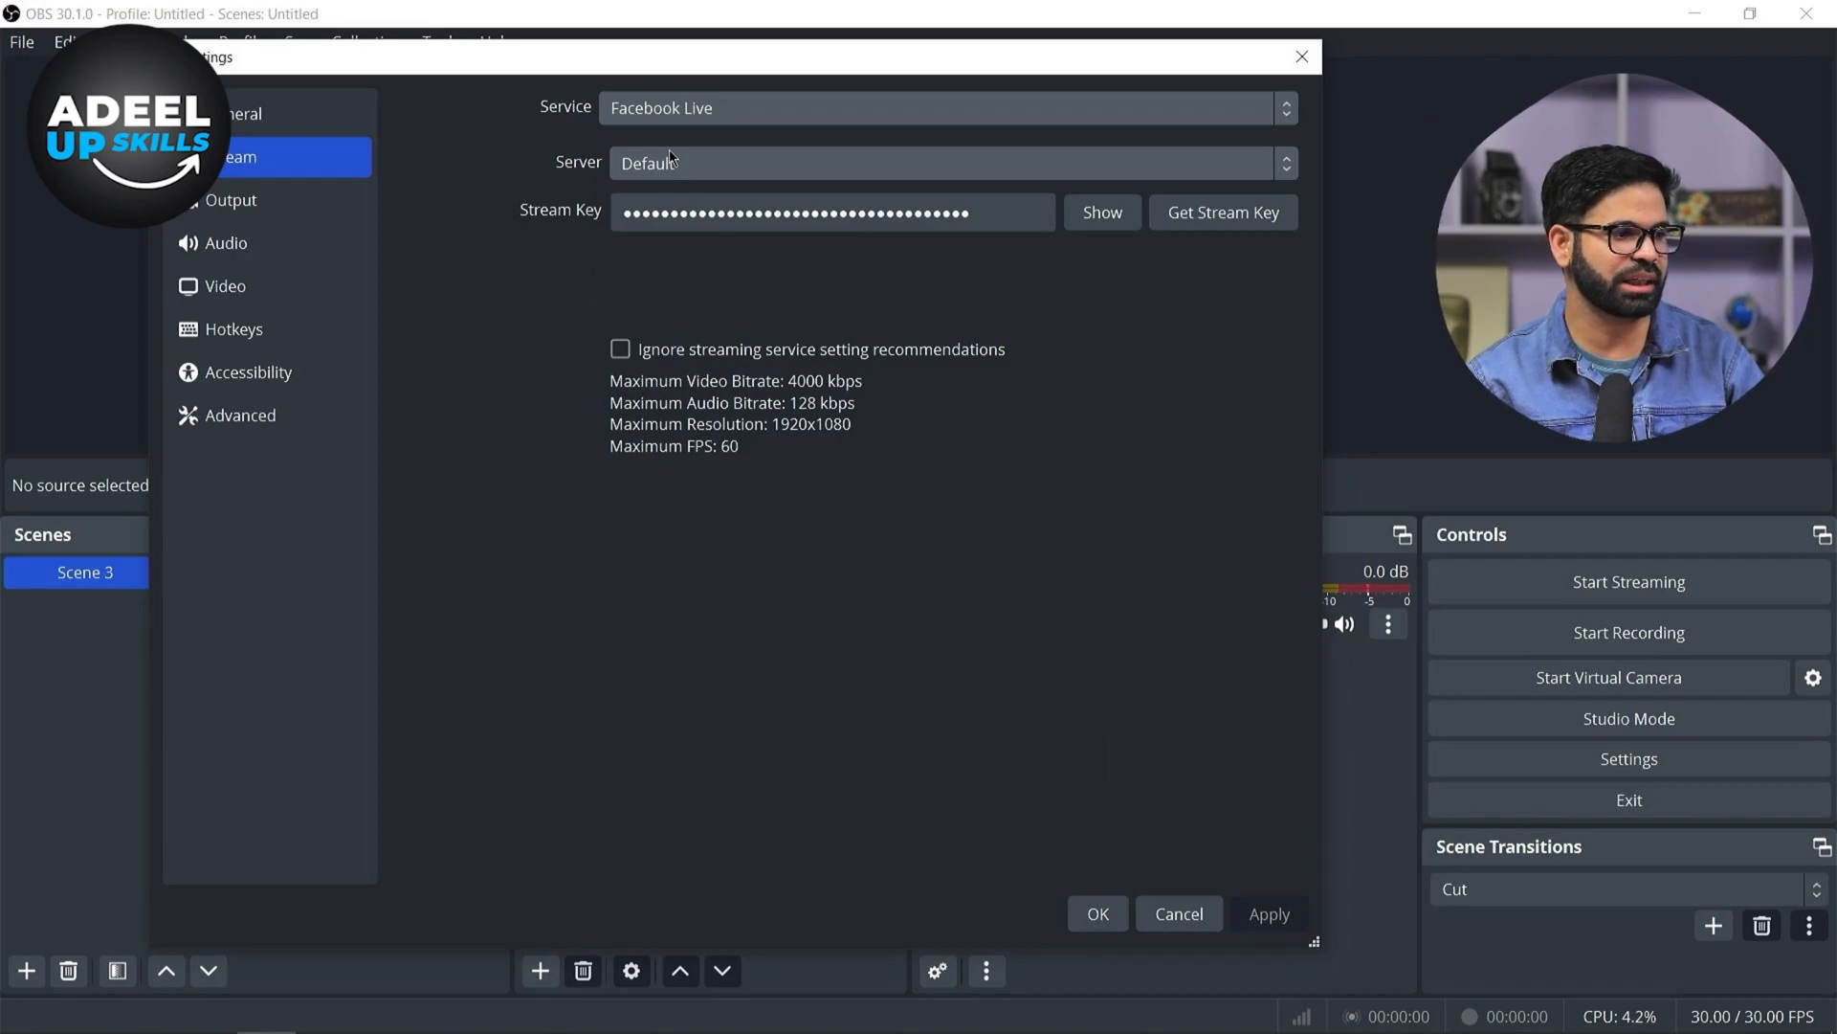
# Choose Facebook Live as the streaming service with the Default server, and select the existing stream key
pyautogui.click(697, 110)
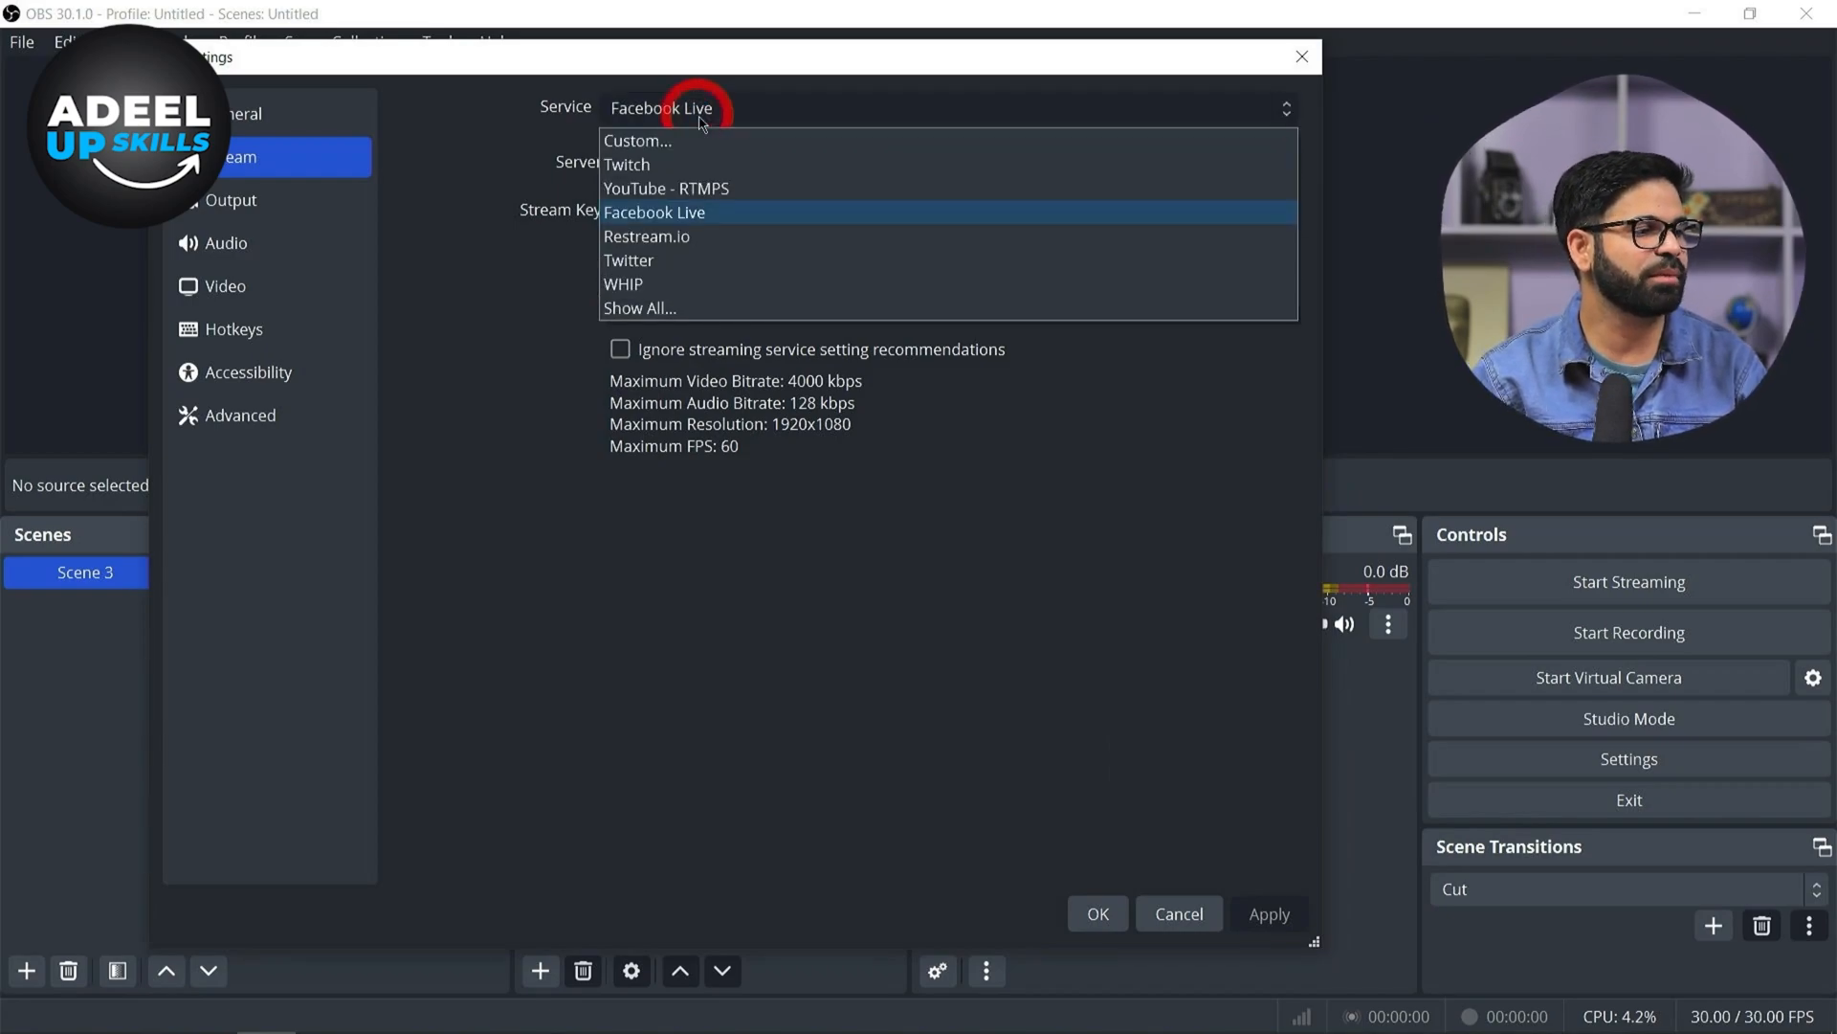
pyautogui.click(729, 211)
pyautogui.click(743, 173)
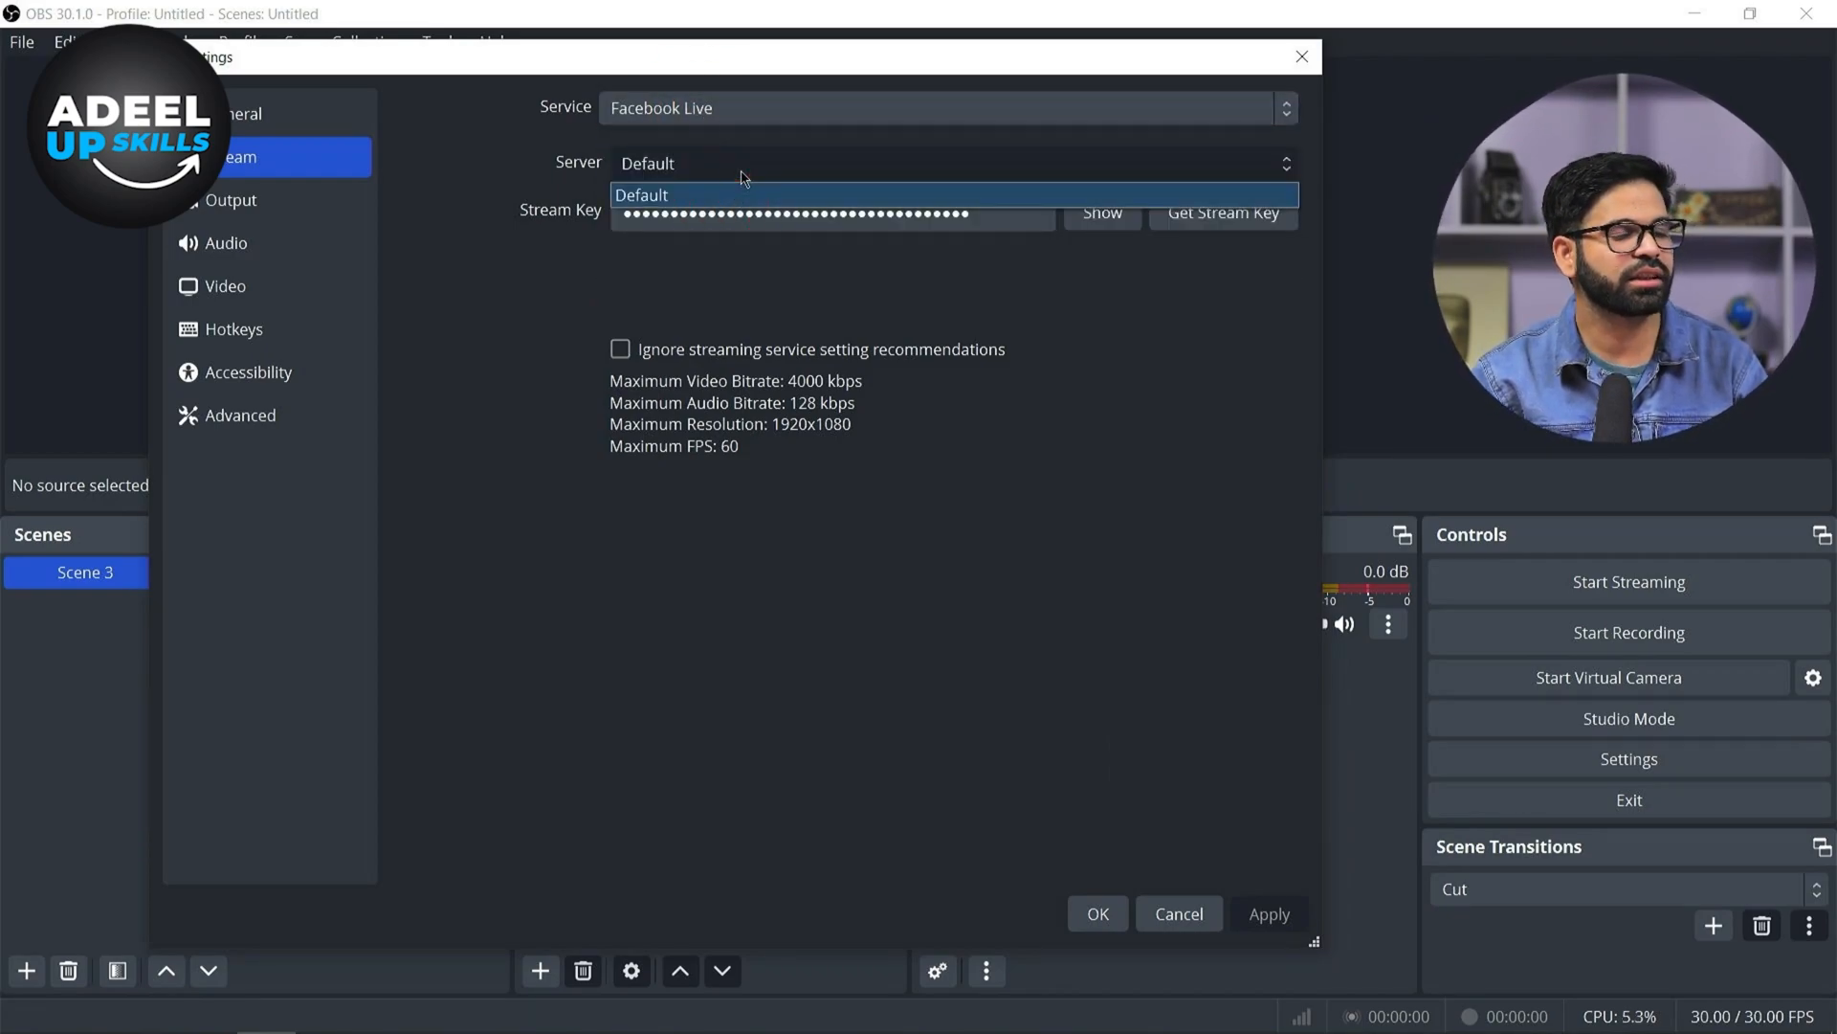
pyautogui.click(743, 178)
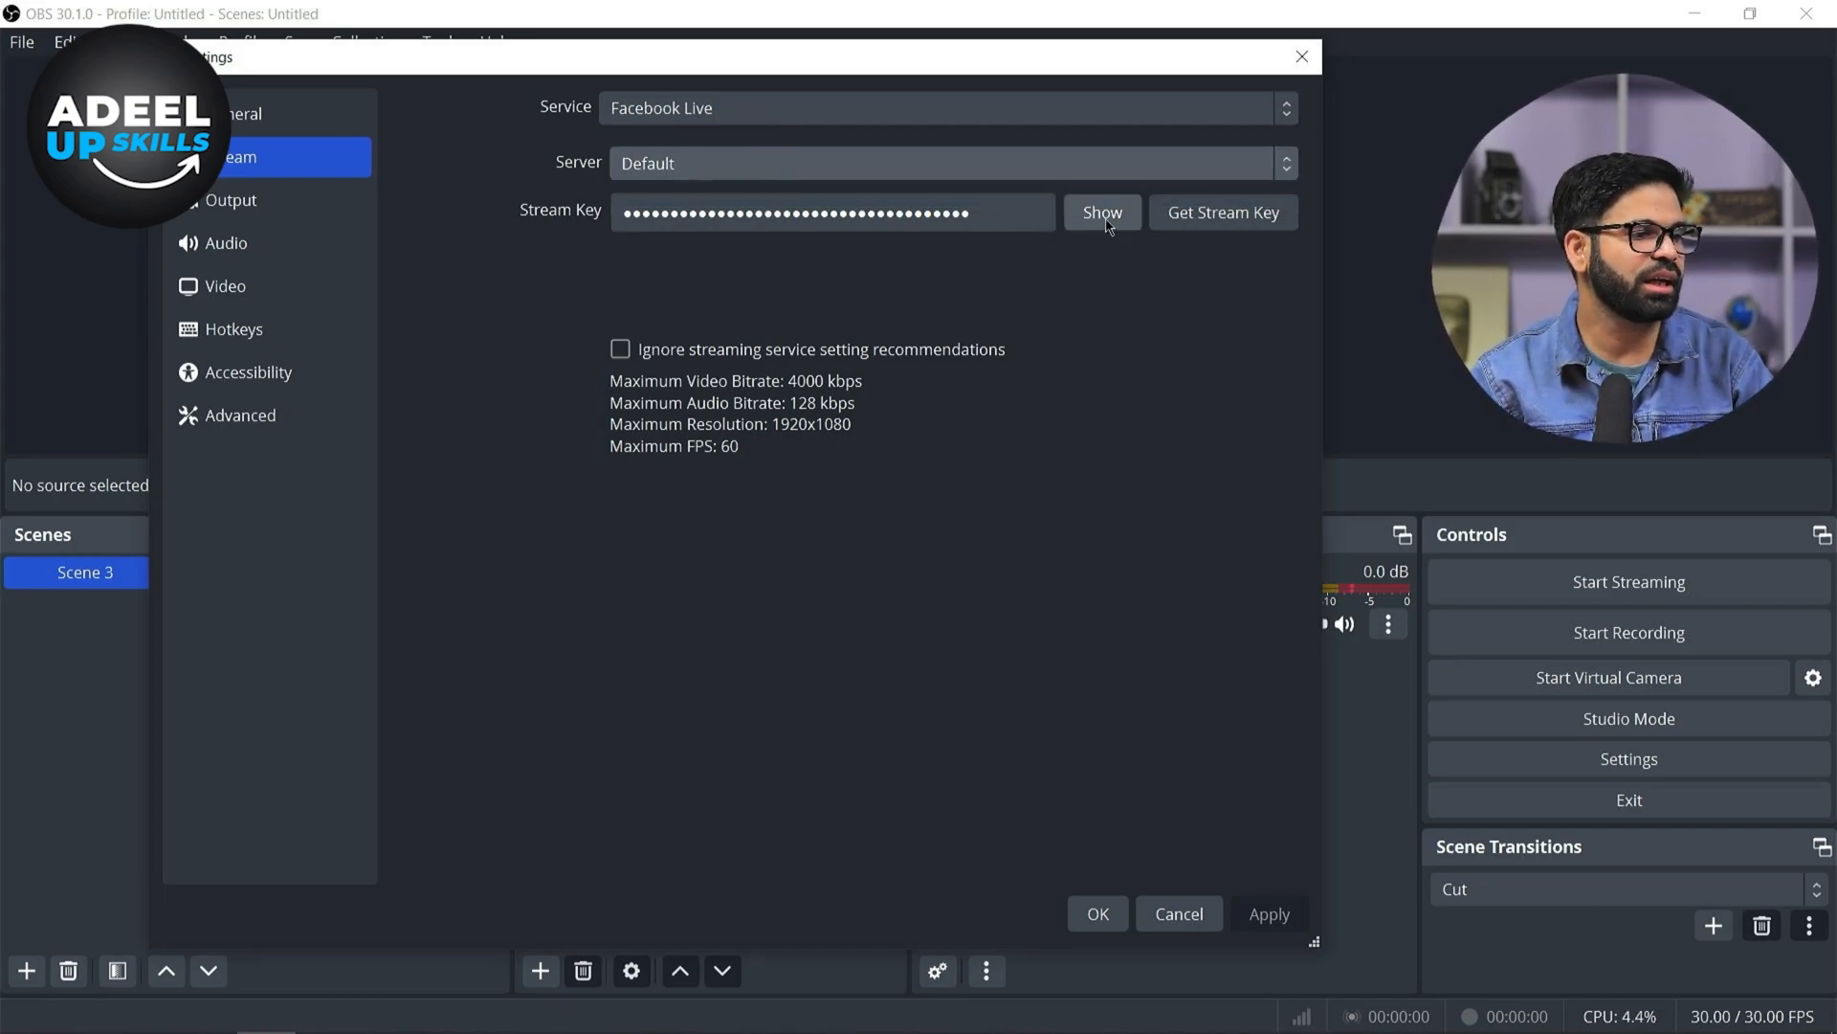
pyautogui.click(1016, 215)
pyautogui.hotkey('ctrl', 'a')
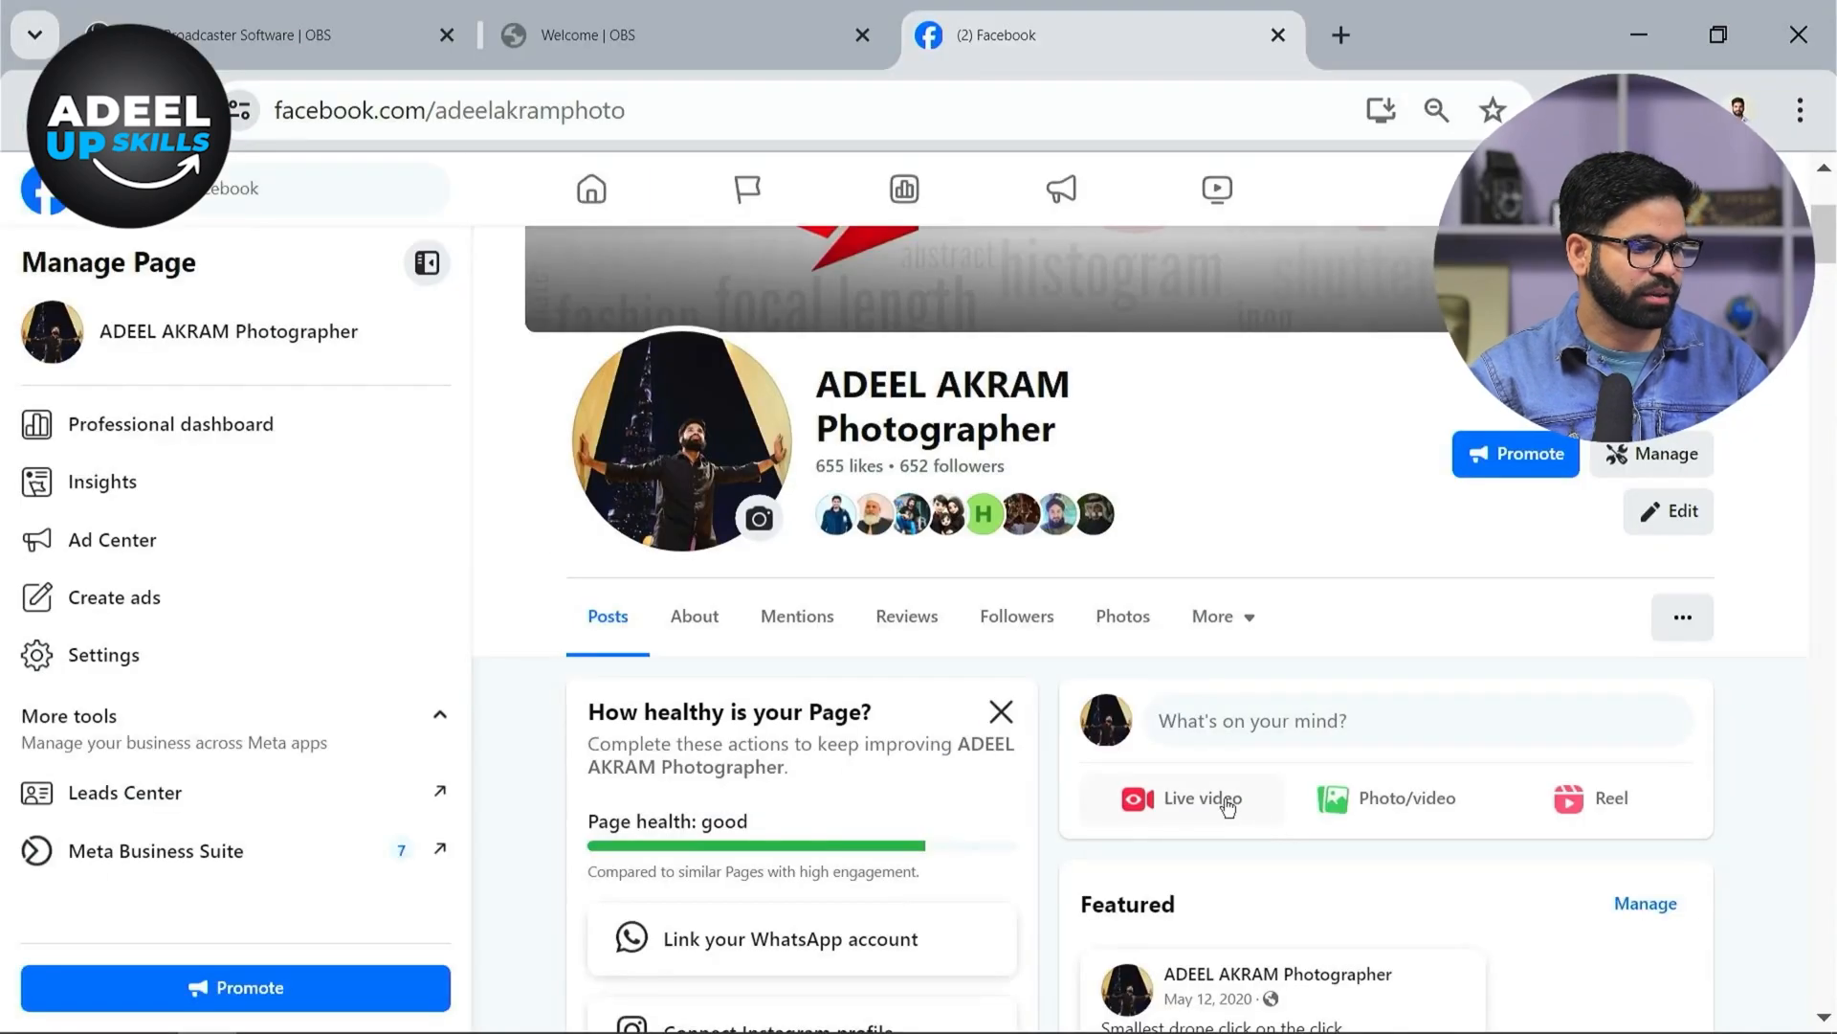
# Switch to the Facebook page in the browser and start a live video with a test broadcast before going live enabled
pyautogui.click(835, 708)
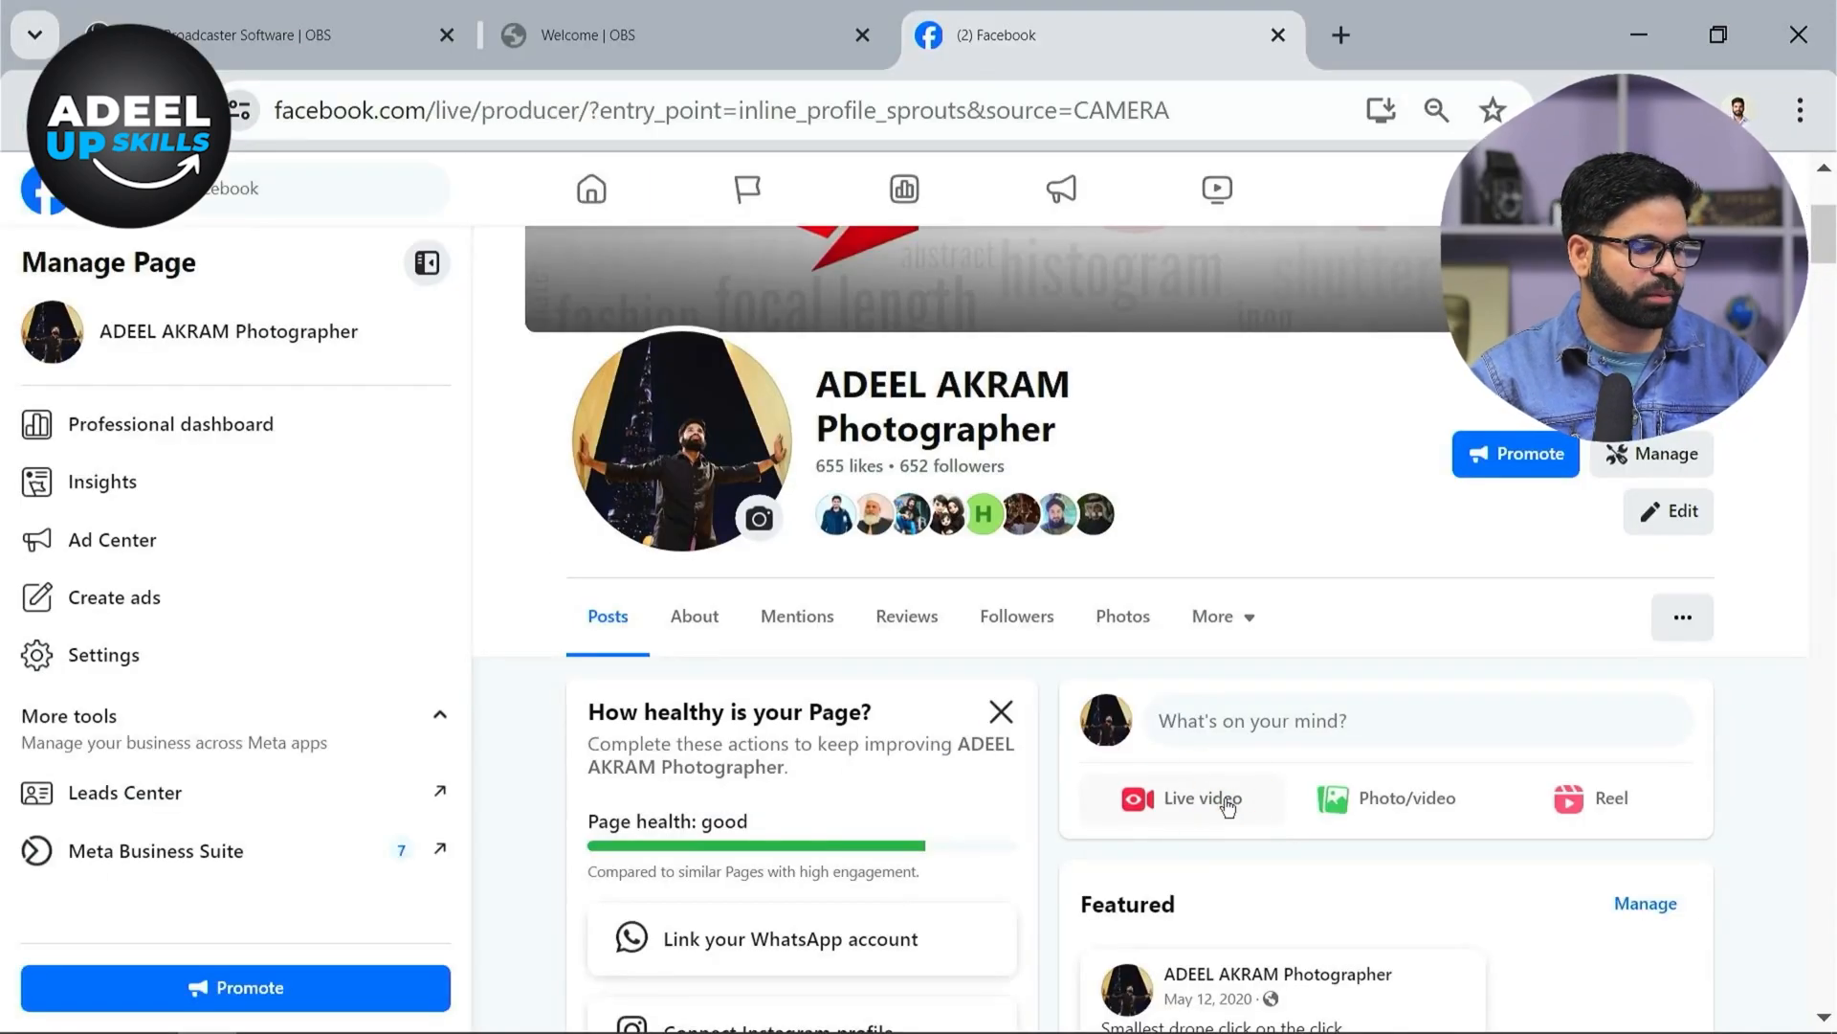
pyautogui.scroll(-4, 1134, 559)
pyautogui.scroll(4, 823, 658)
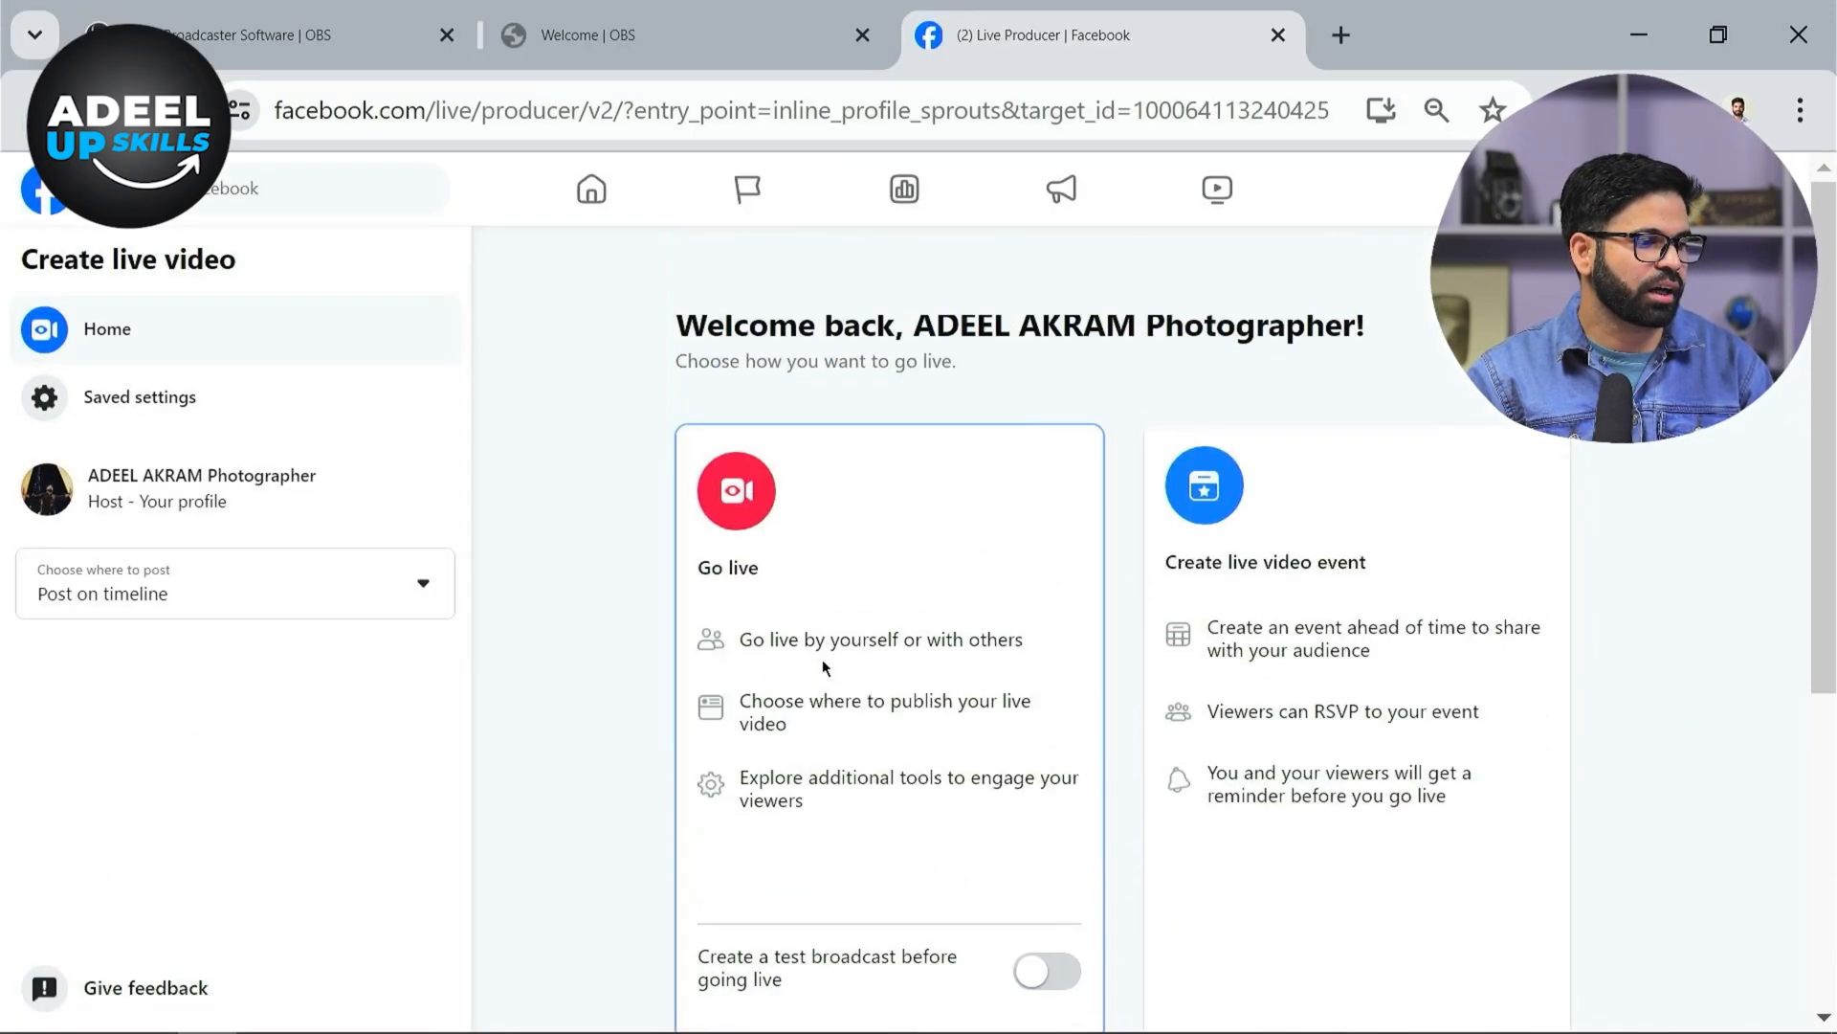
pyautogui.scroll(-2, 821, 667)
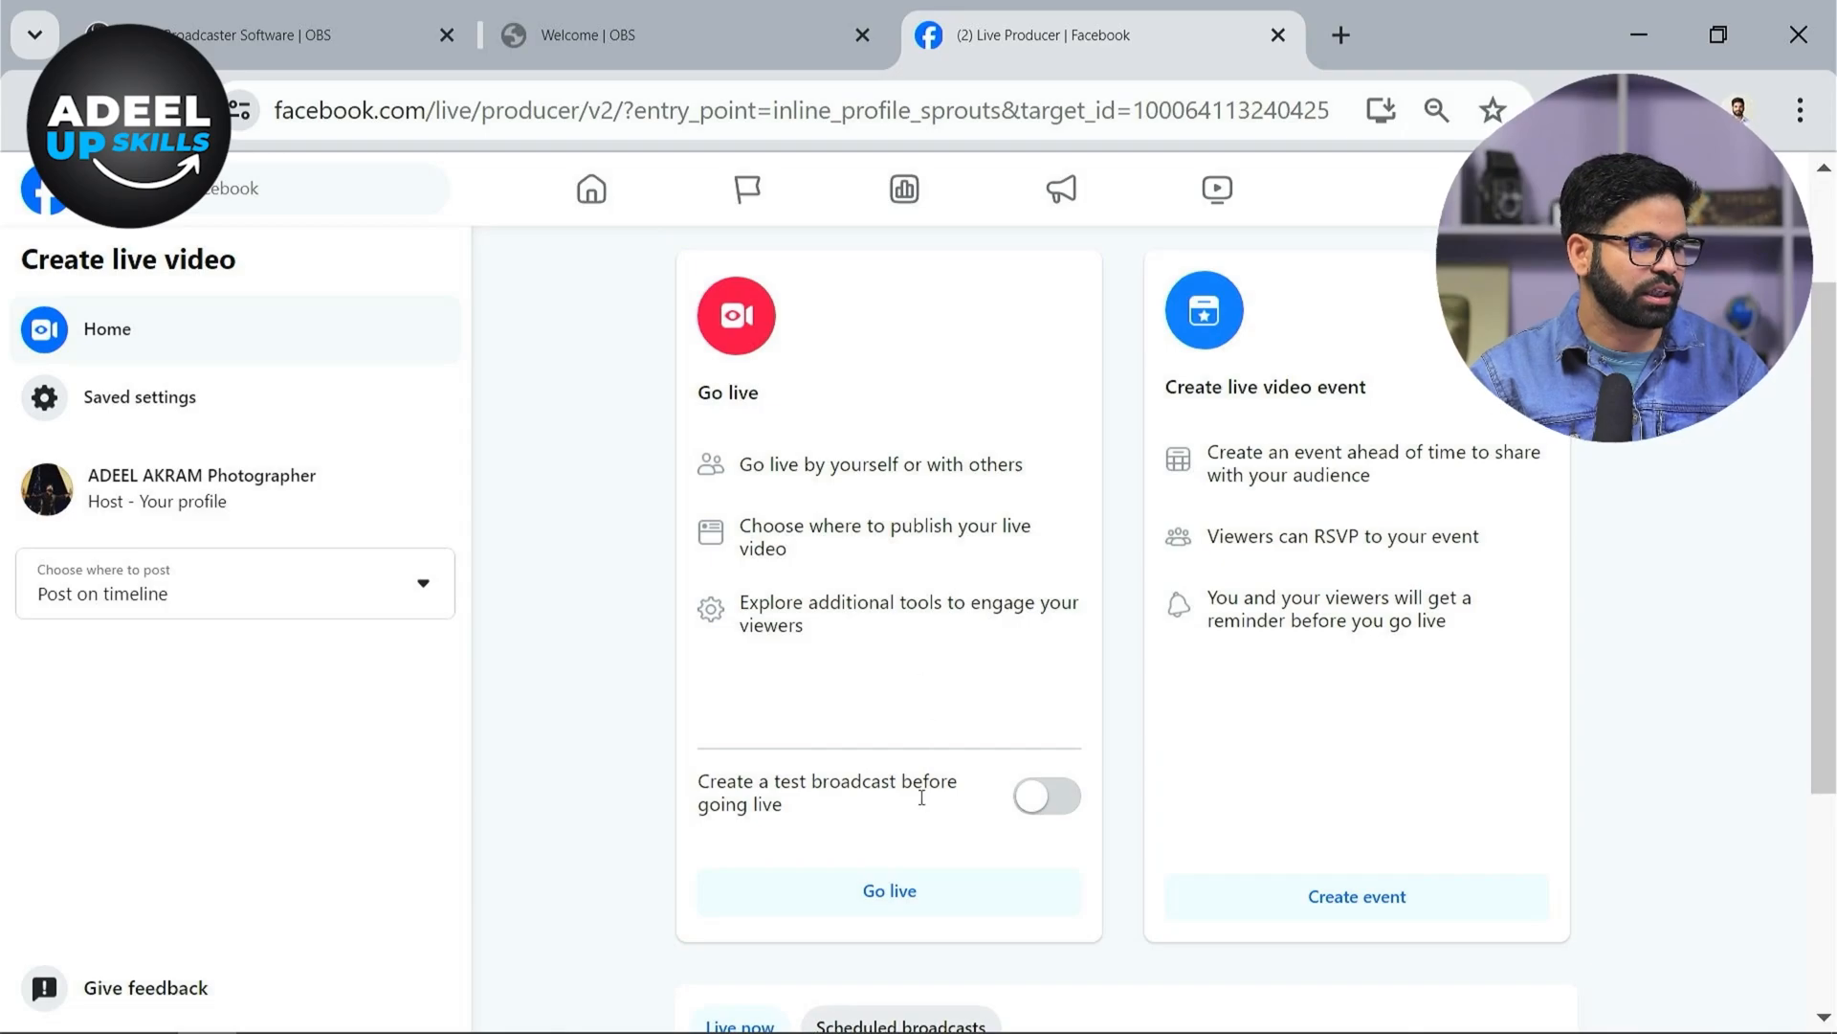
pyautogui.moveTo(744, 785)
pyautogui.mouseDown()
pyautogui.moveTo(451, 691)
pyautogui.moveTo(788, 641)
pyautogui.mouseUp()
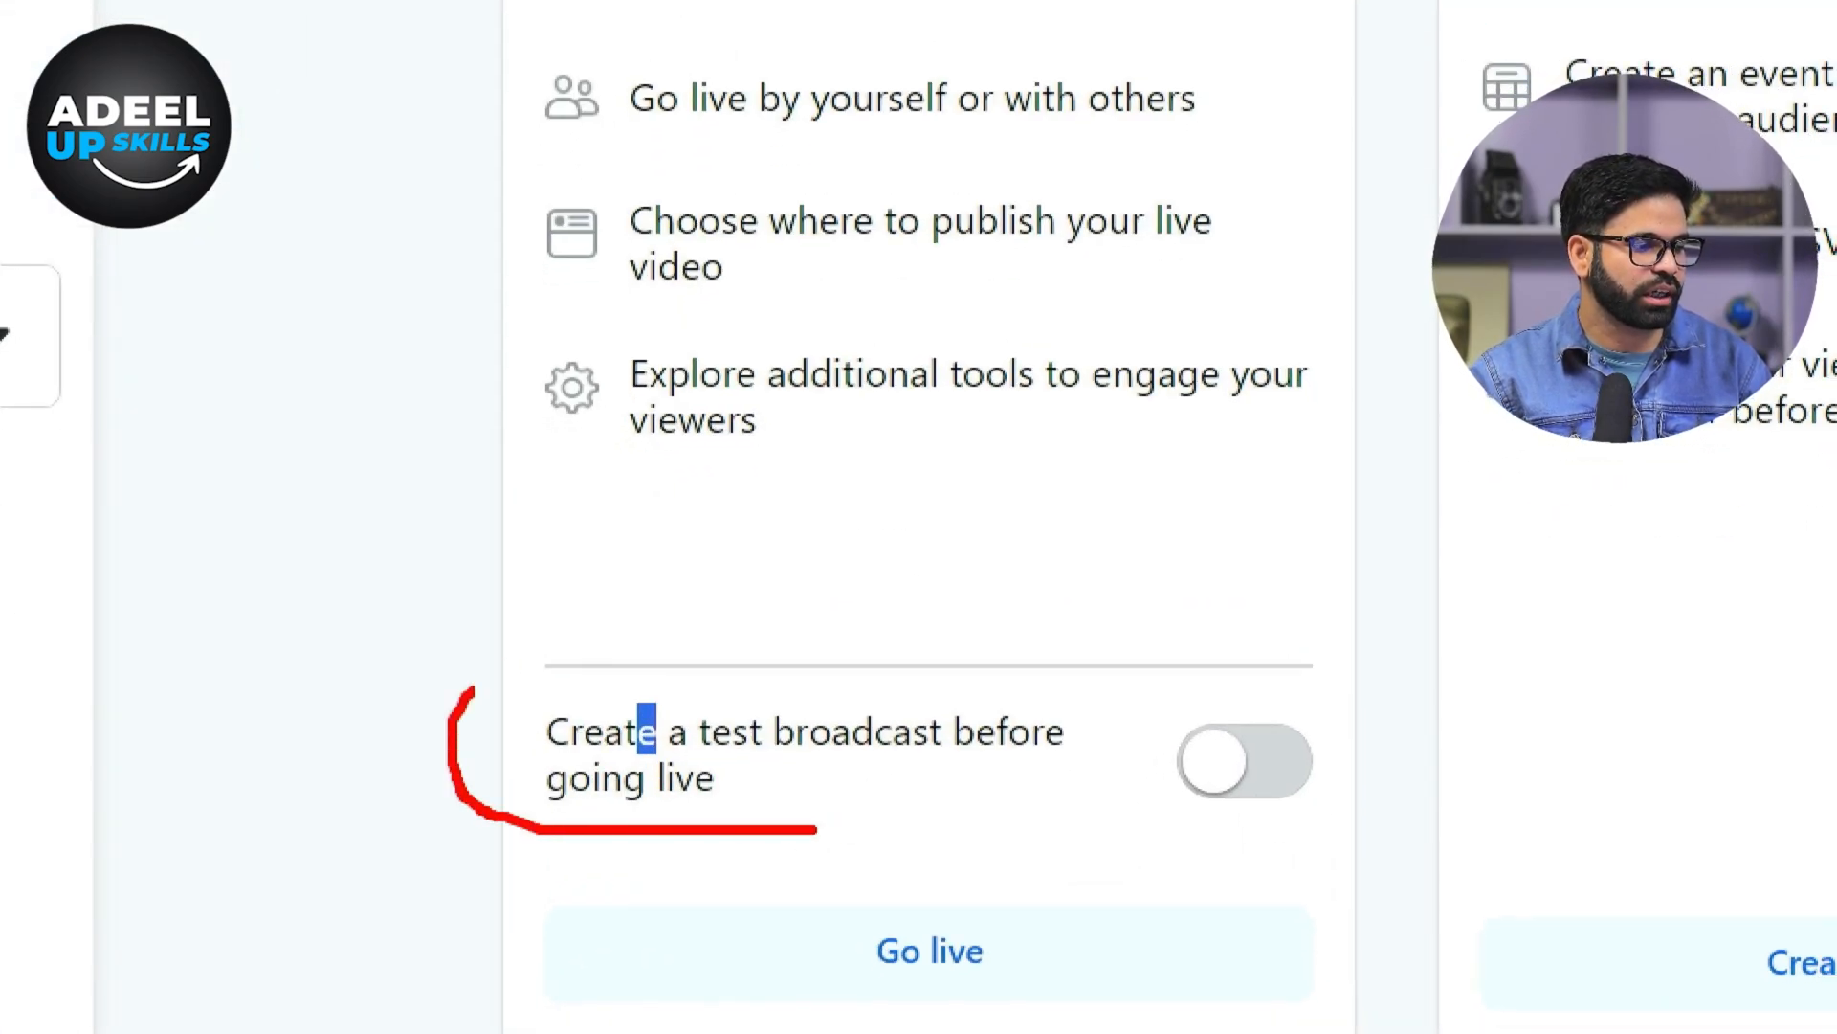
pyautogui.moveTo(1107, 651)
pyautogui.mouseDown()
pyautogui.moveTo(1142, 818)
pyautogui.moveTo(926, 869)
pyautogui.mouseUp()
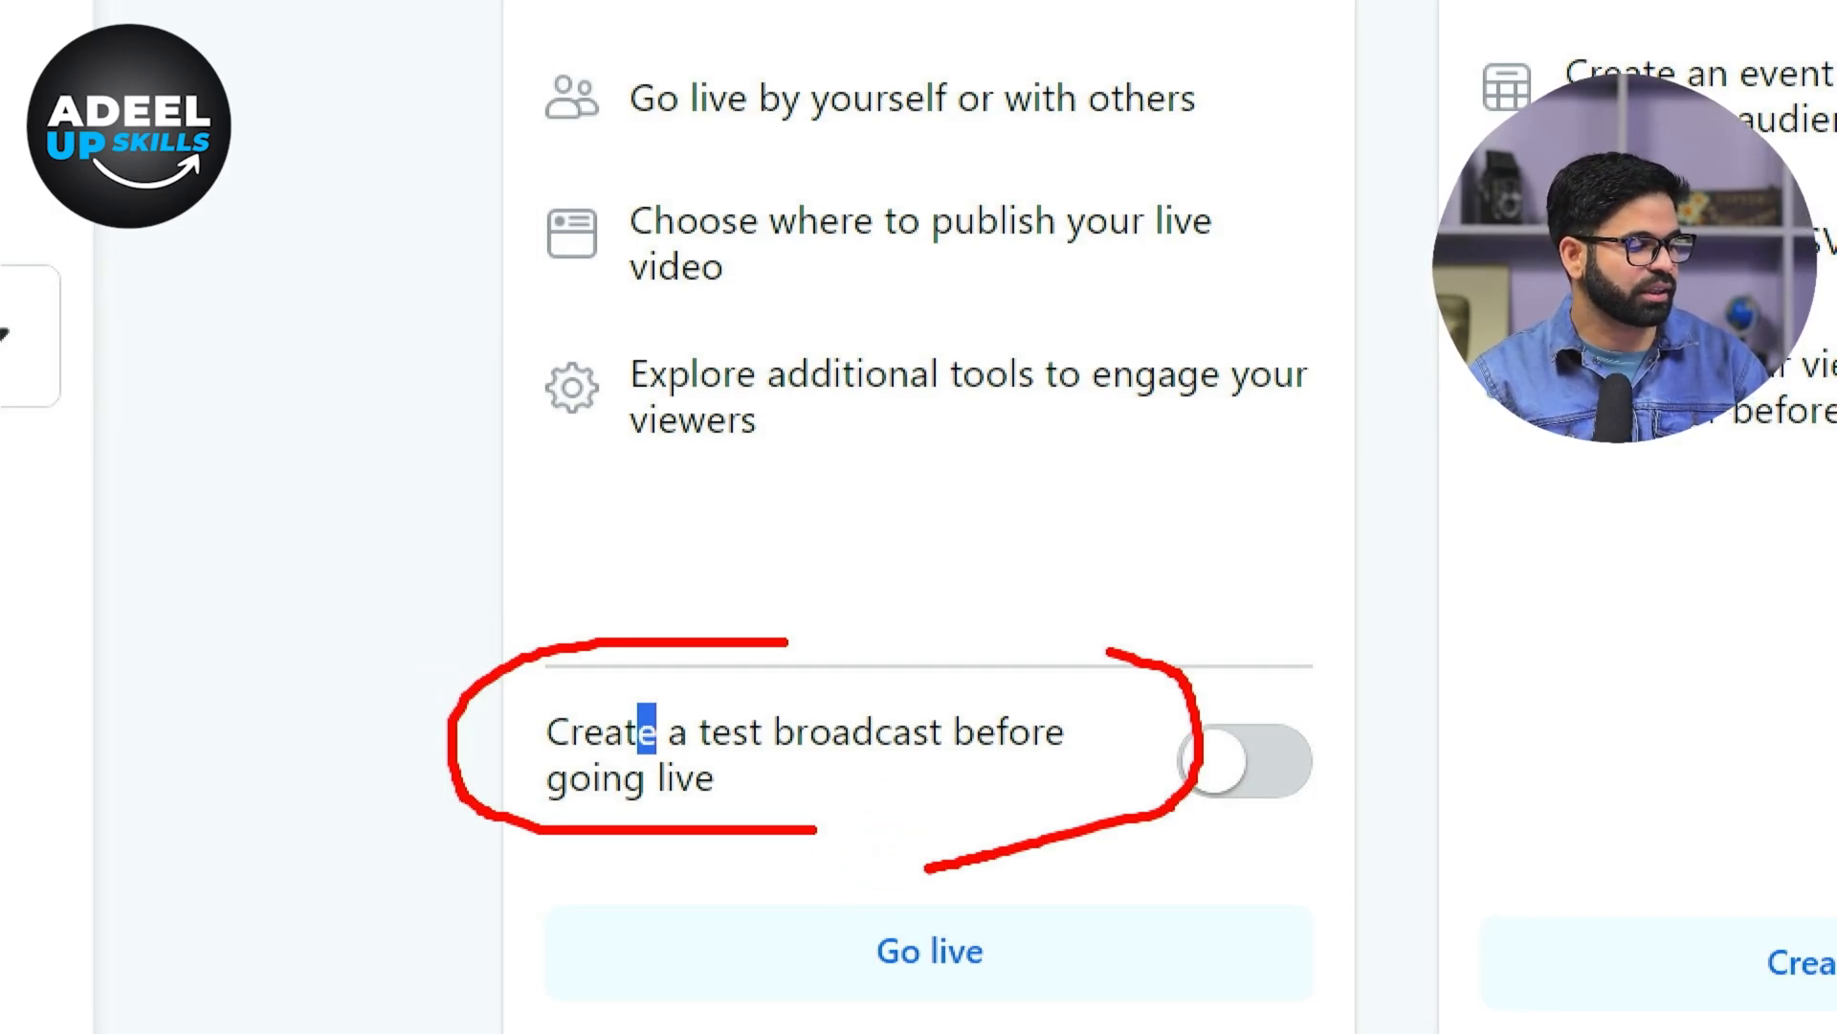
pyautogui.click(1253, 763)
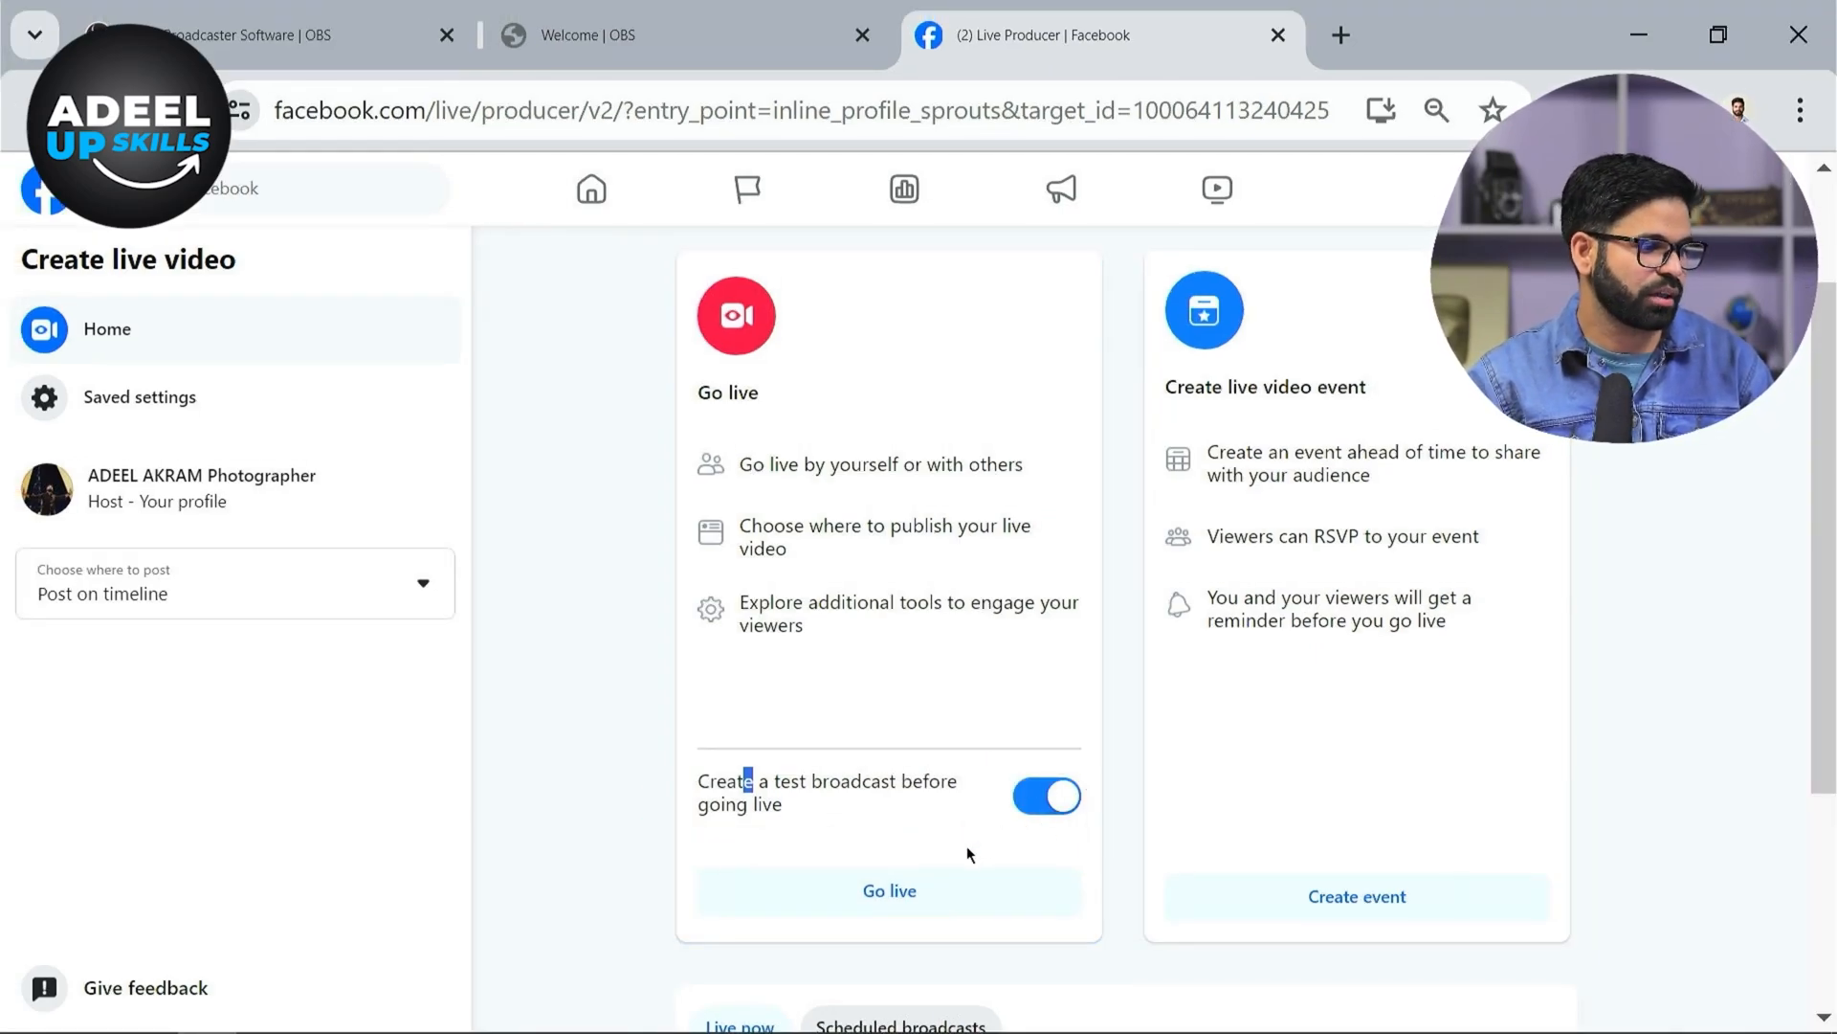
pyautogui.click(912, 900)
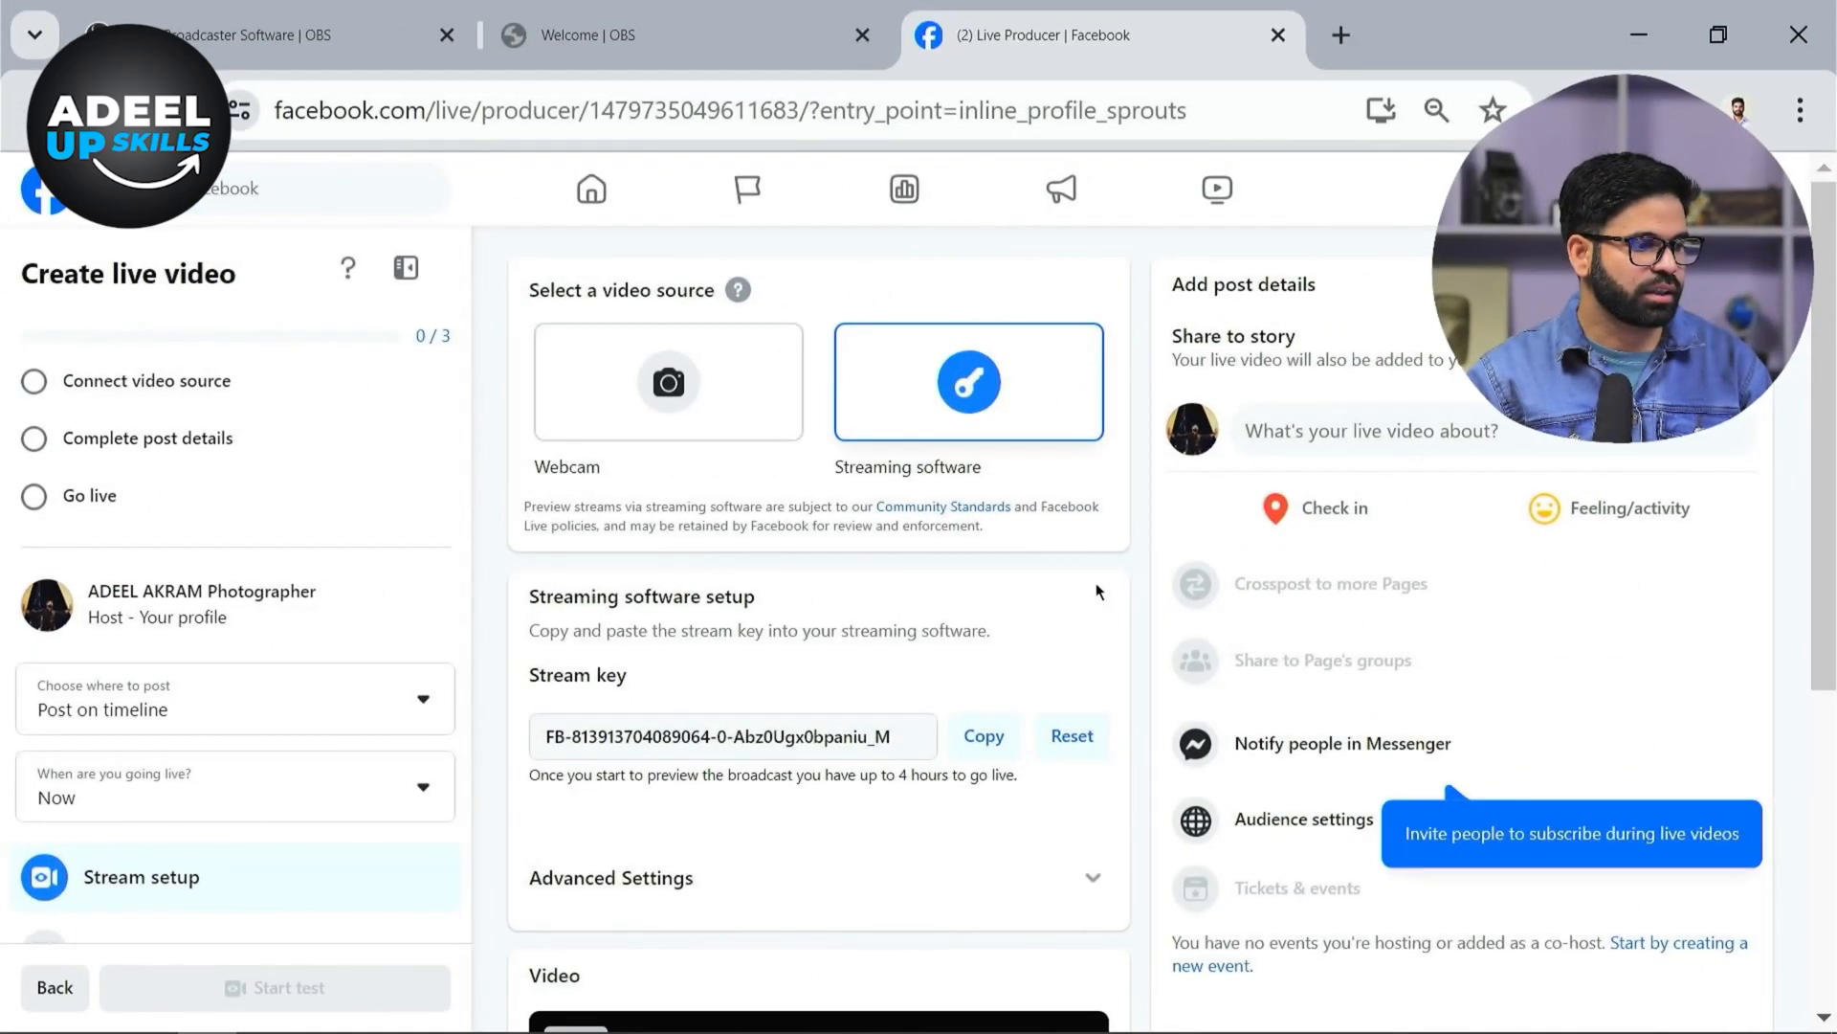
# Copy the streaming software stream key and switch back to OBS
pyautogui.scroll(-2, 1095, 581)
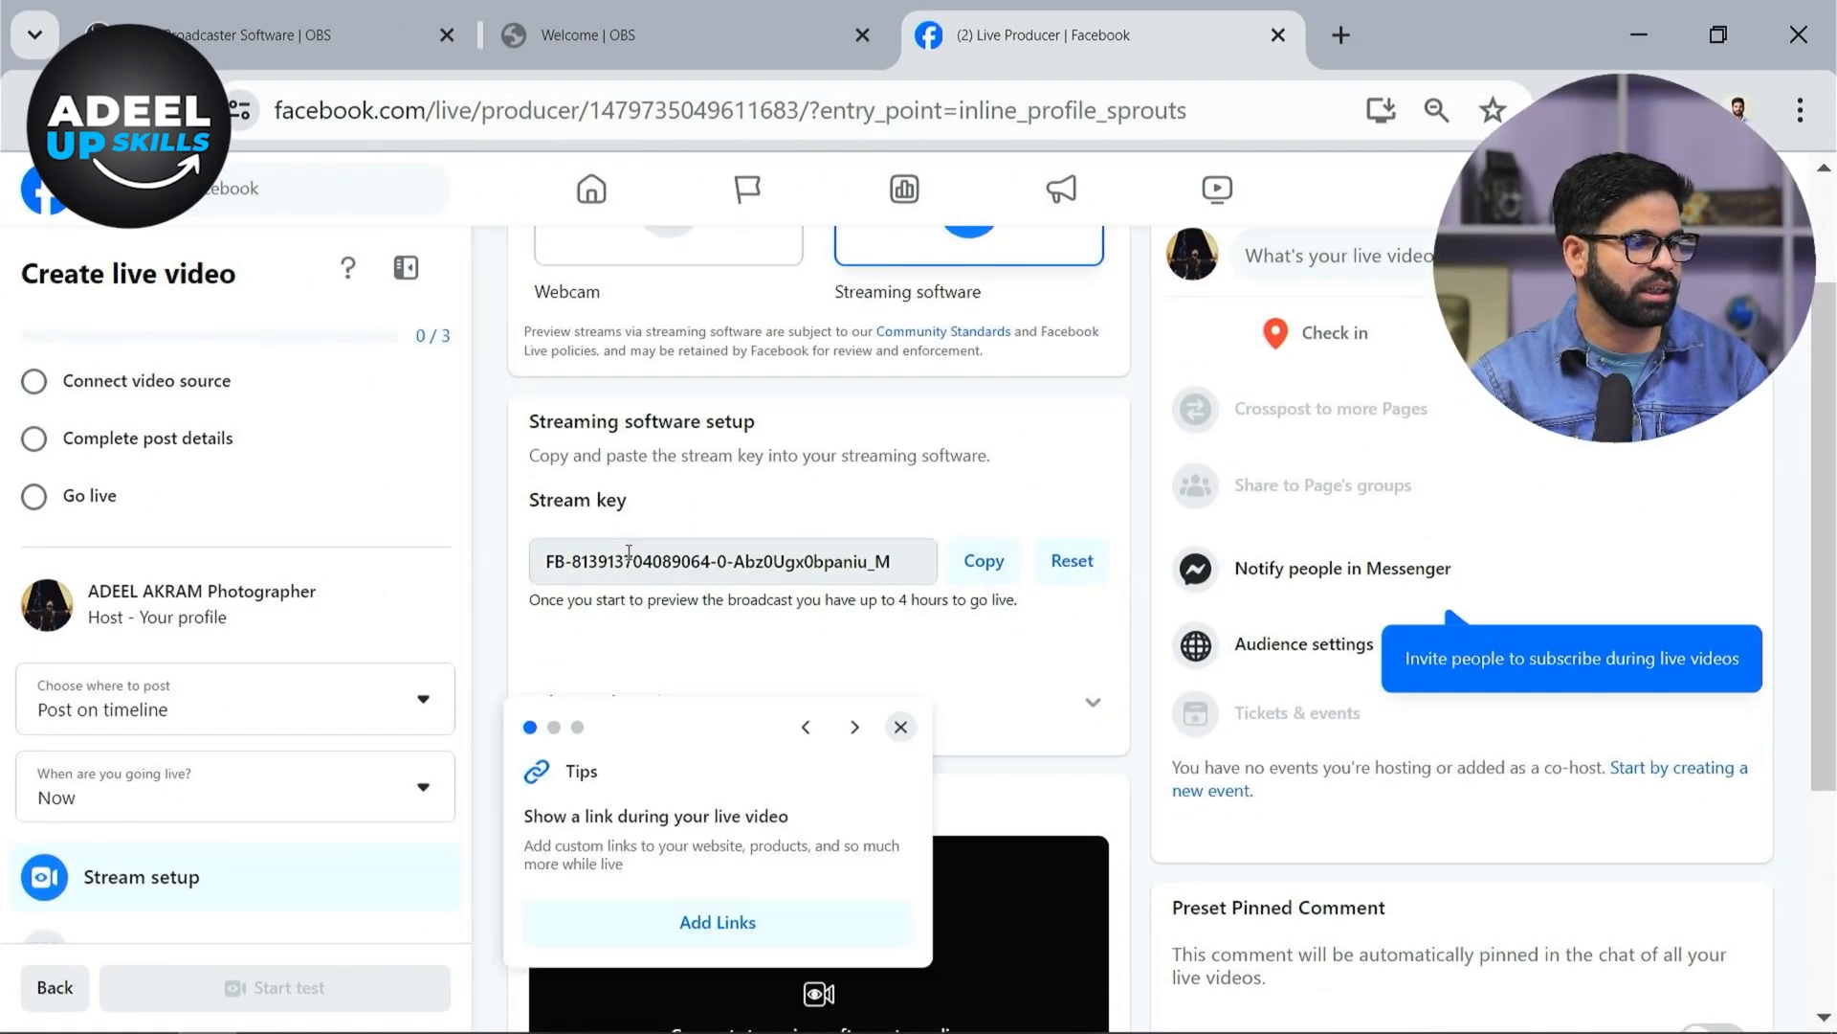
pyautogui.scroll(-4, 901, 570)
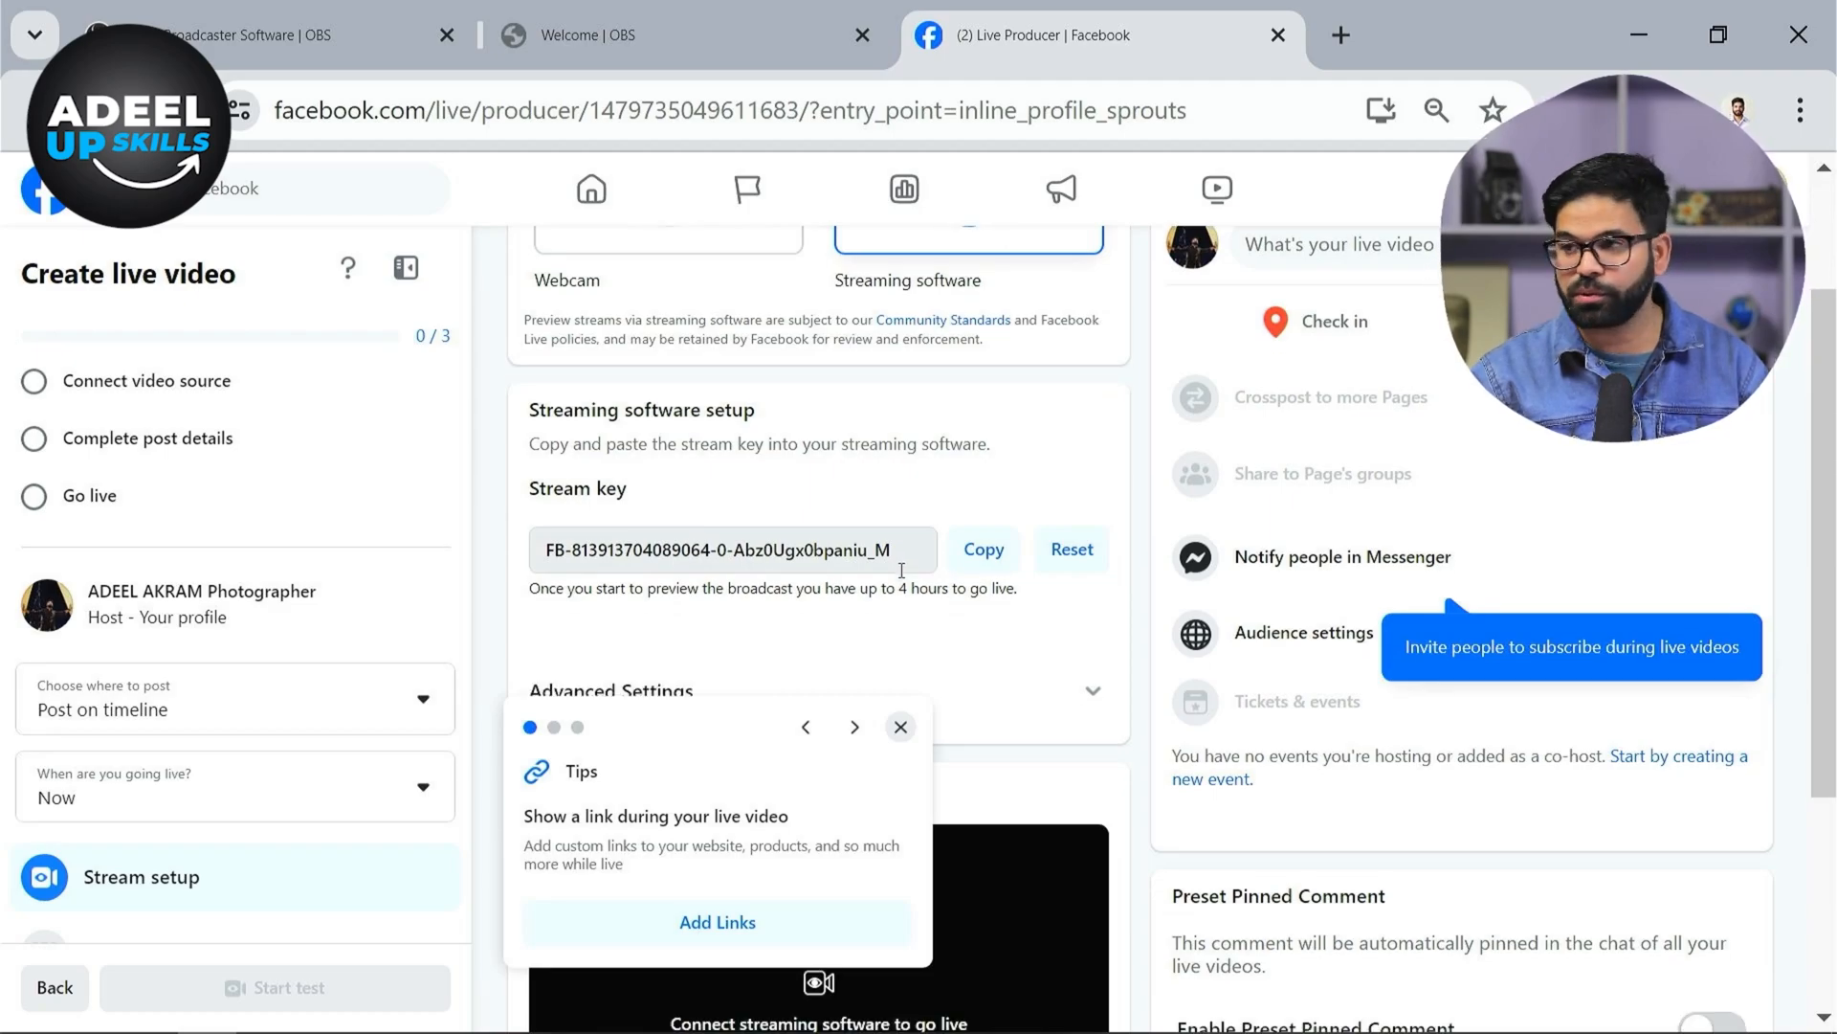
pyautogui.scroll(2, 904, 577)
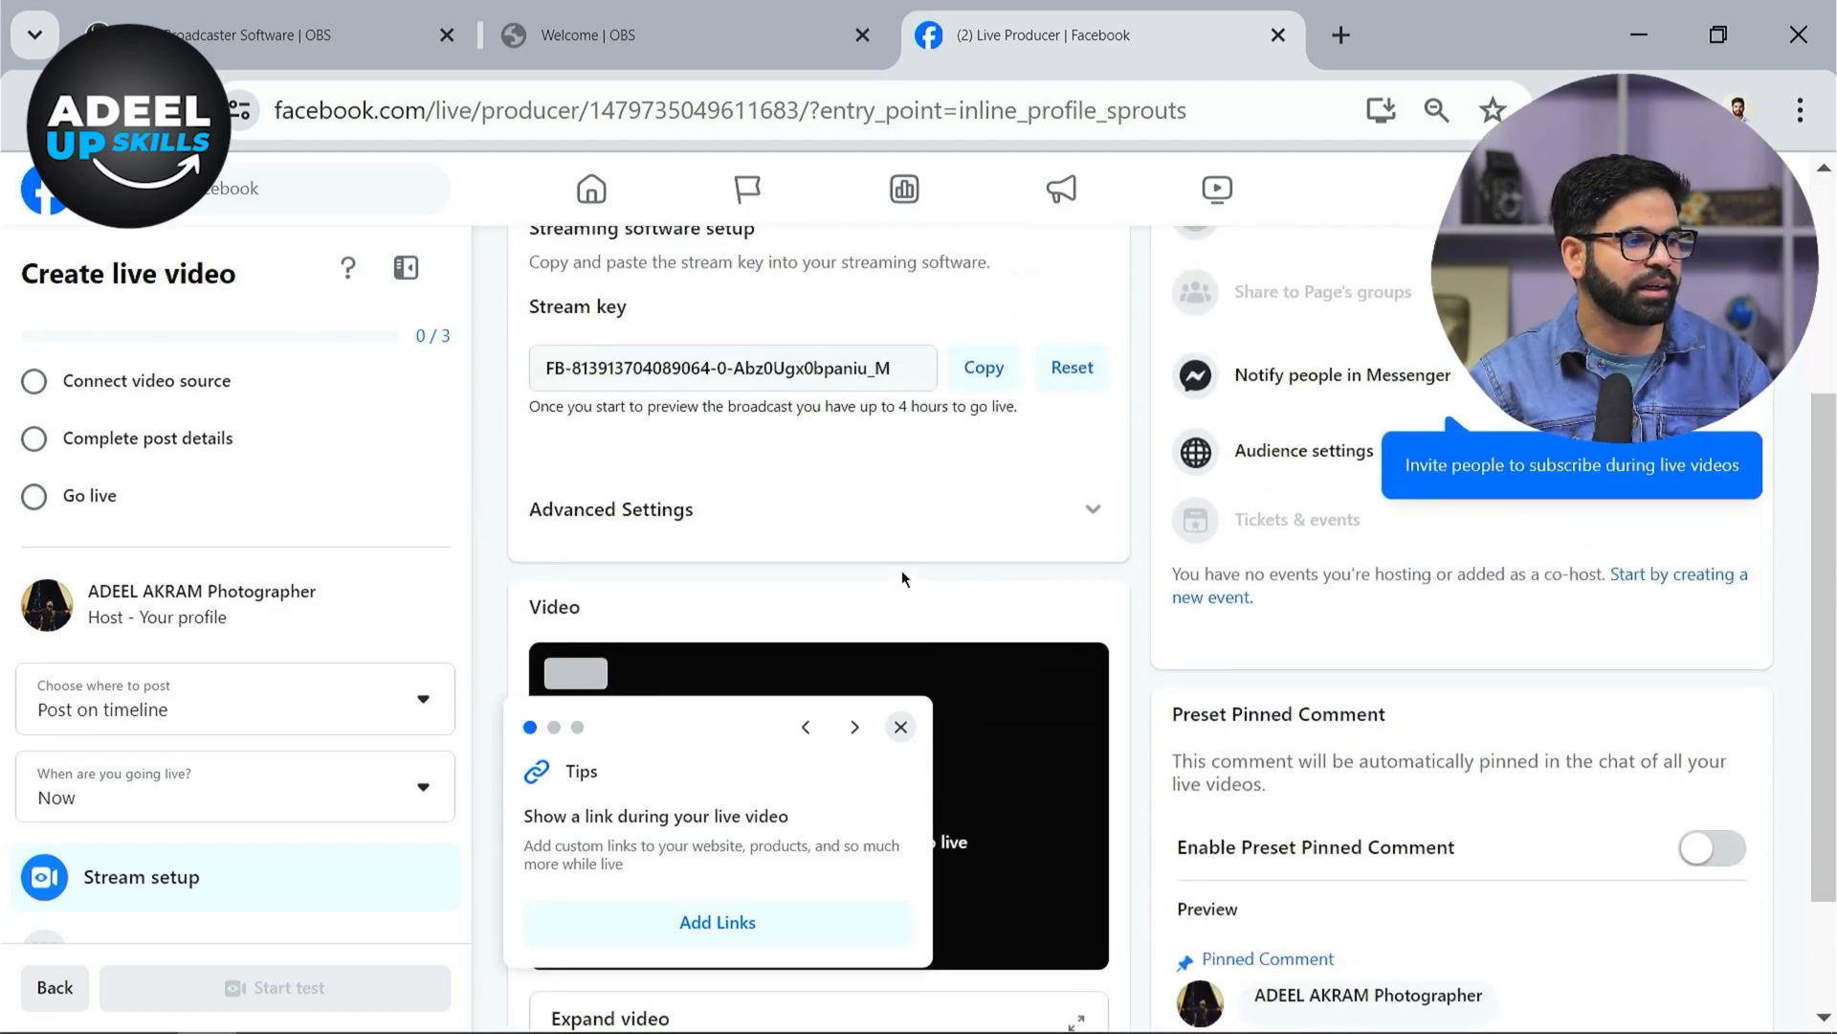
pyautogui.scroll(-2, 901, 578)
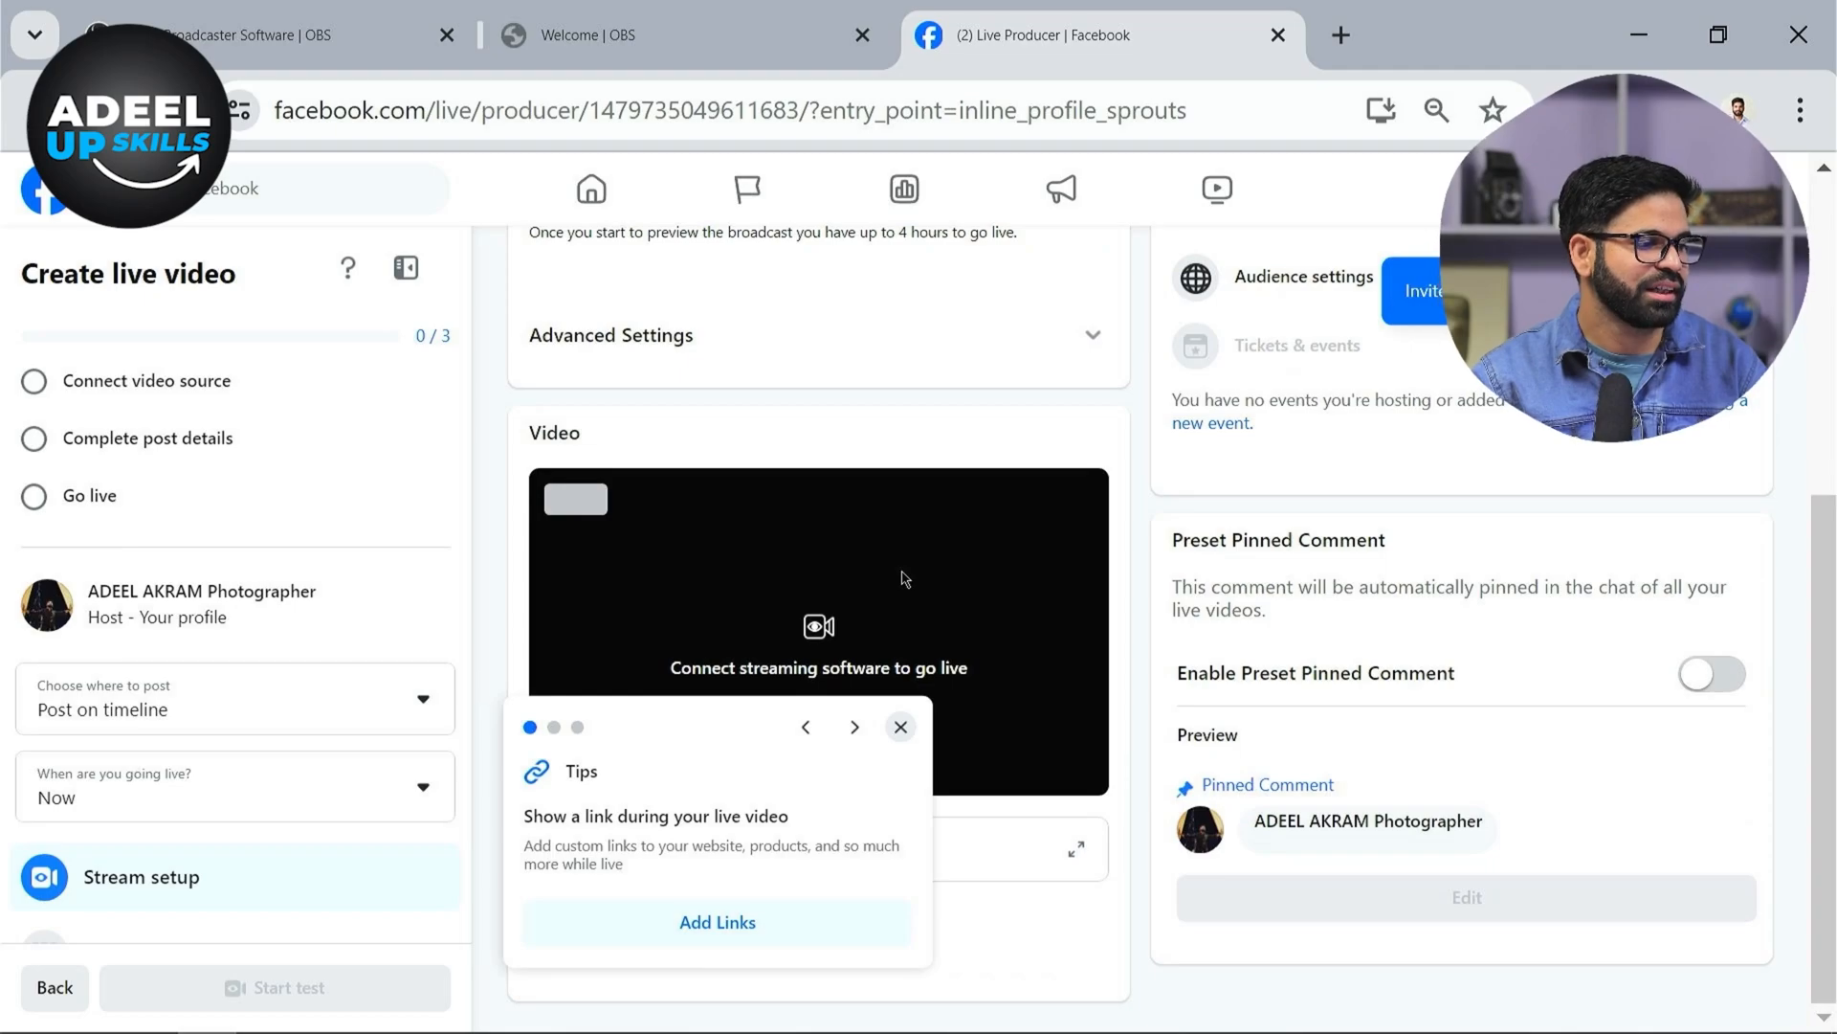
pyautogui.scroll(4, 904, 579)
pyautogui.click(995, 538)
pyautogui.scroll(-4, 994, 622)
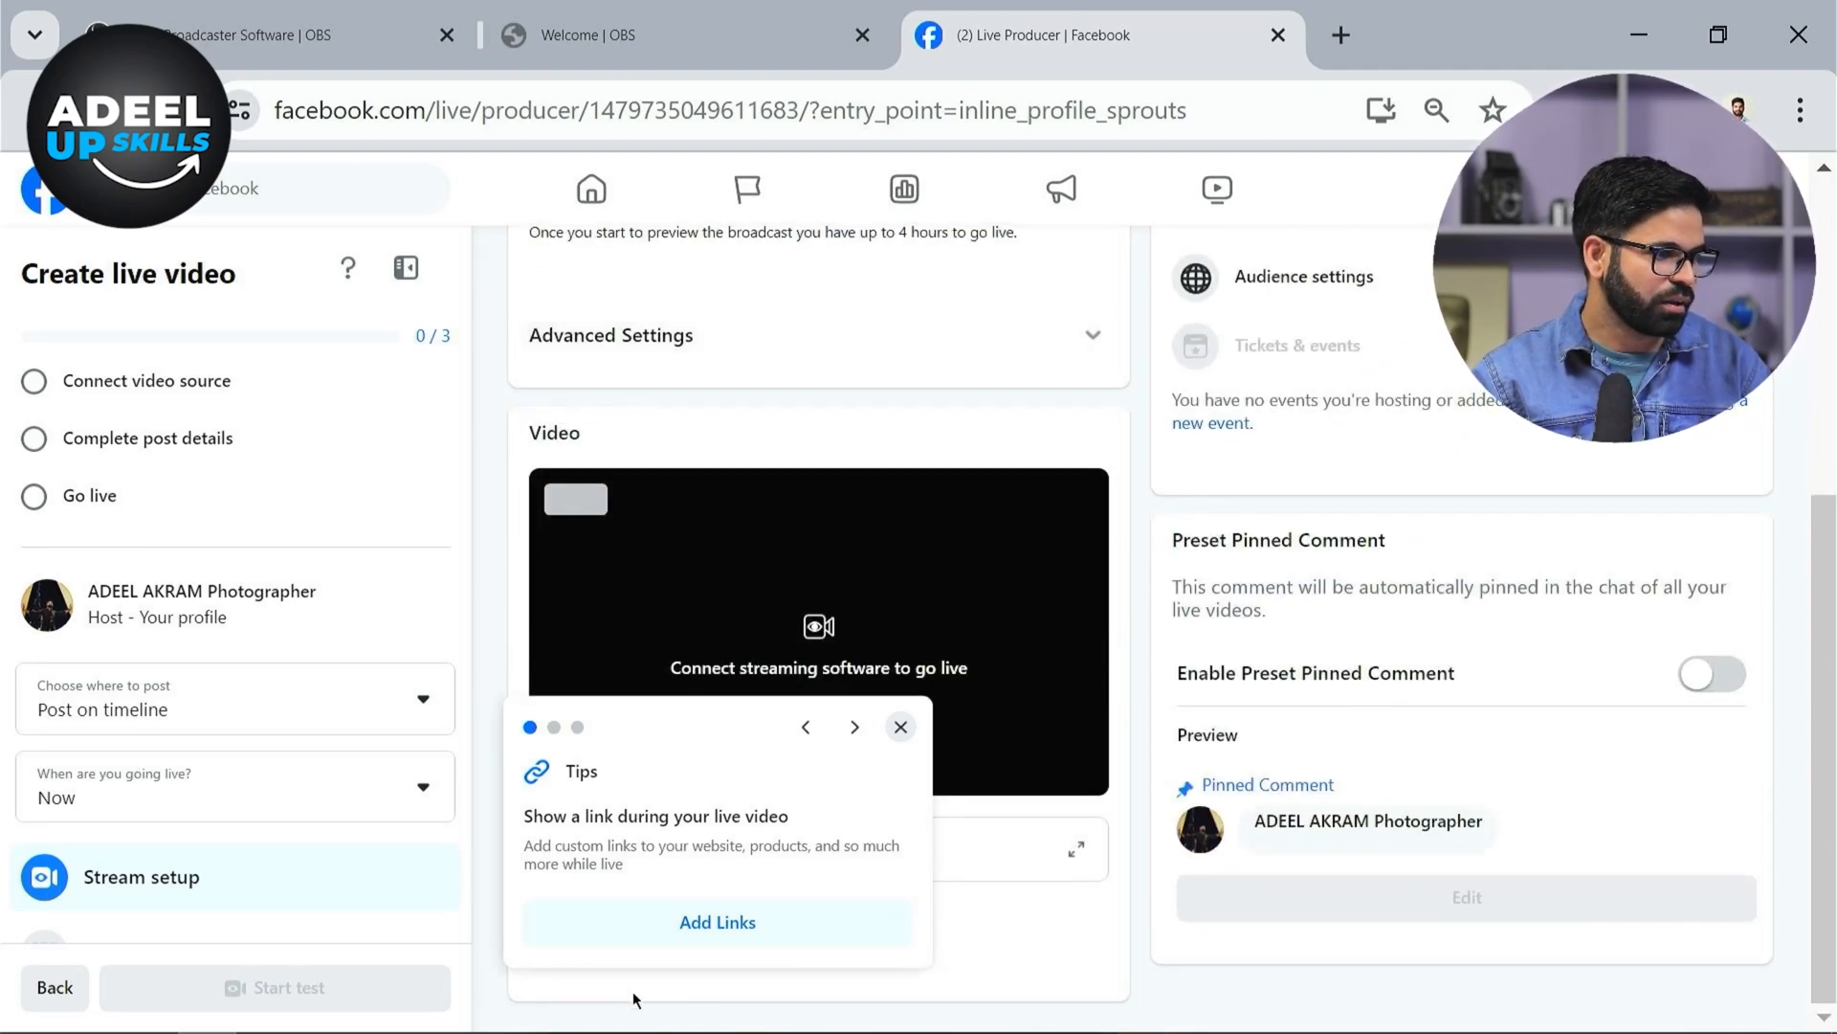
pyautogui.press('super')
pyautogui.click(267, 1014)
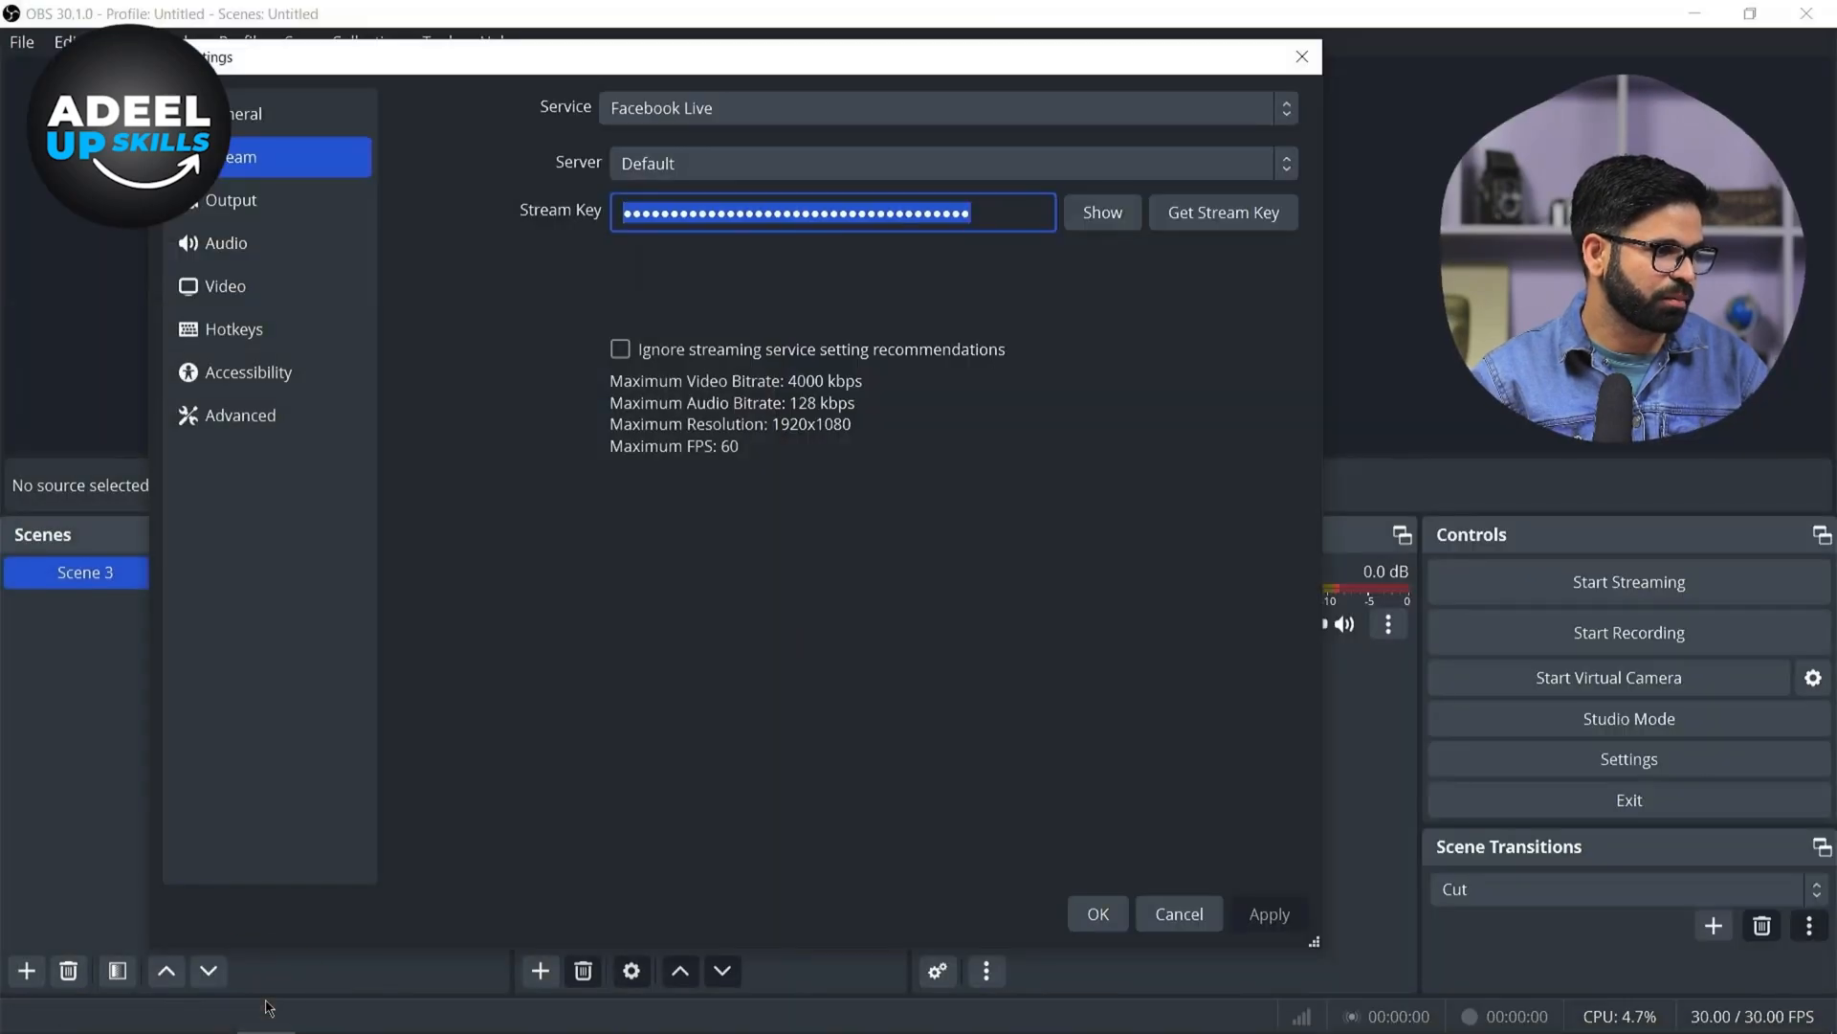
# Paste the stream key into the Stream Key field, then apply and confirm the settings
pyautogui.click(998, 218)
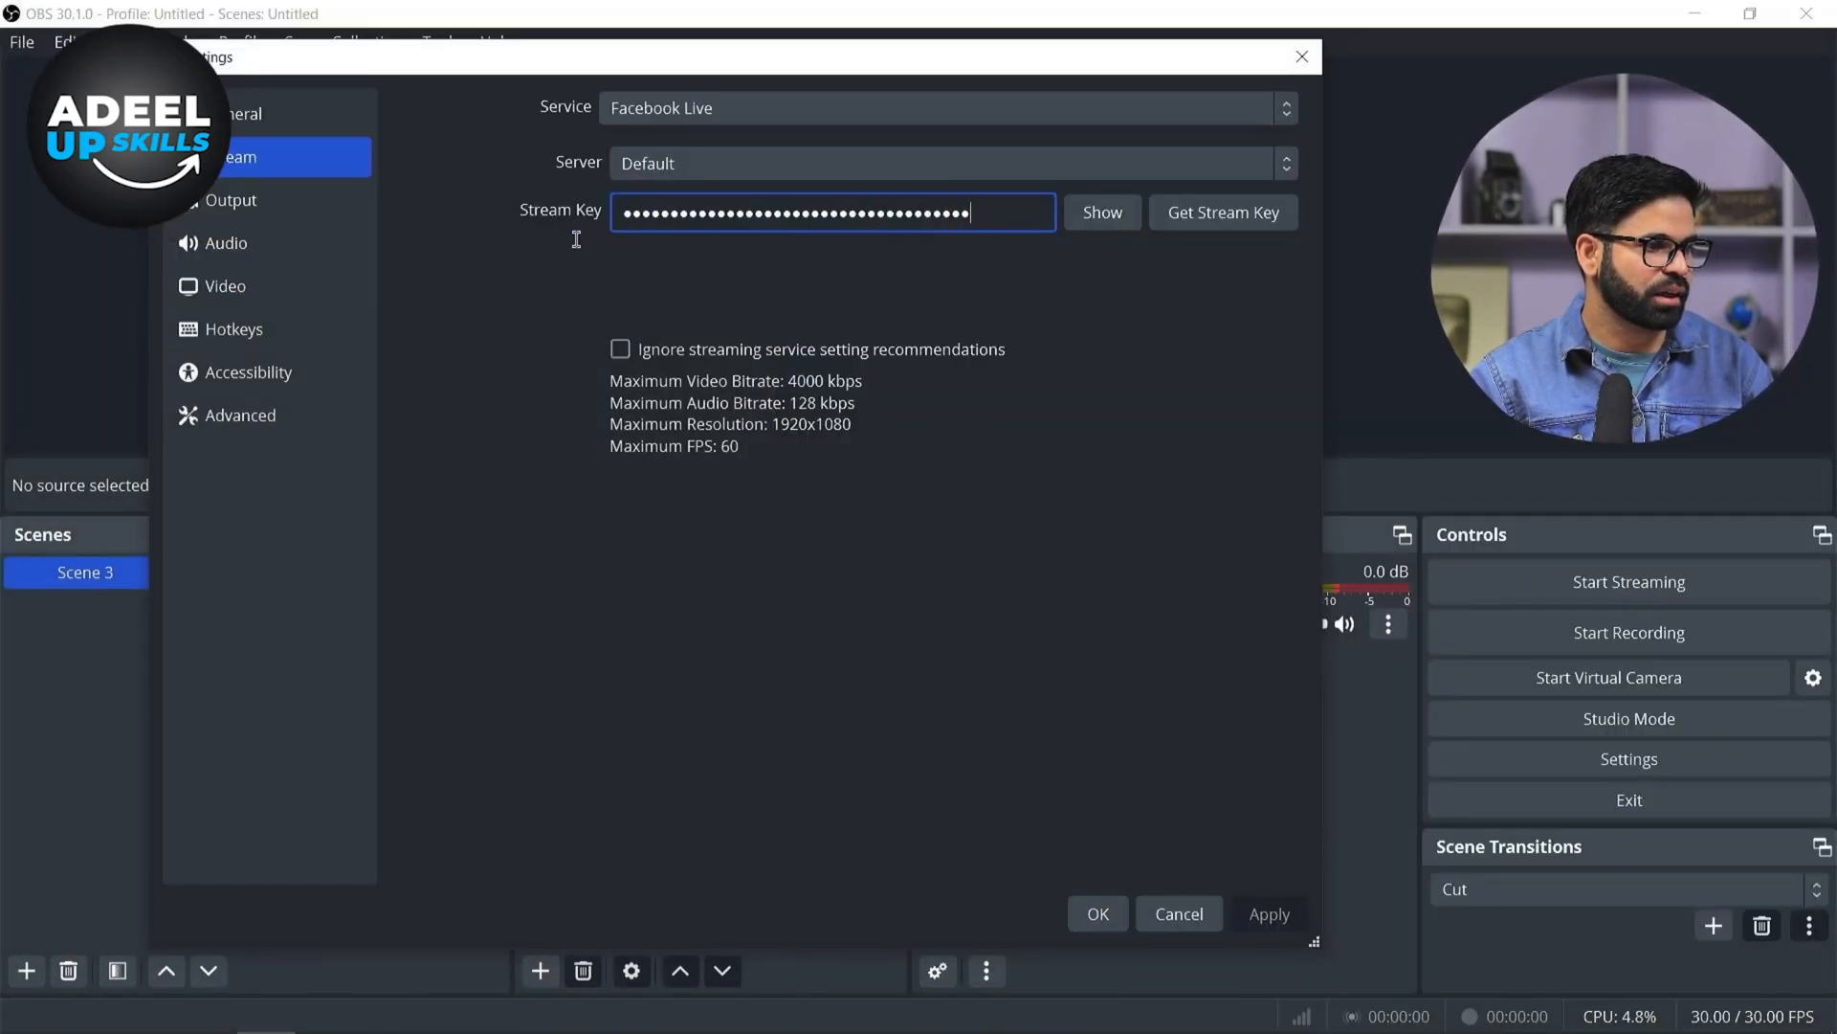
pyautogui.hotkey('ctrl', 'a')
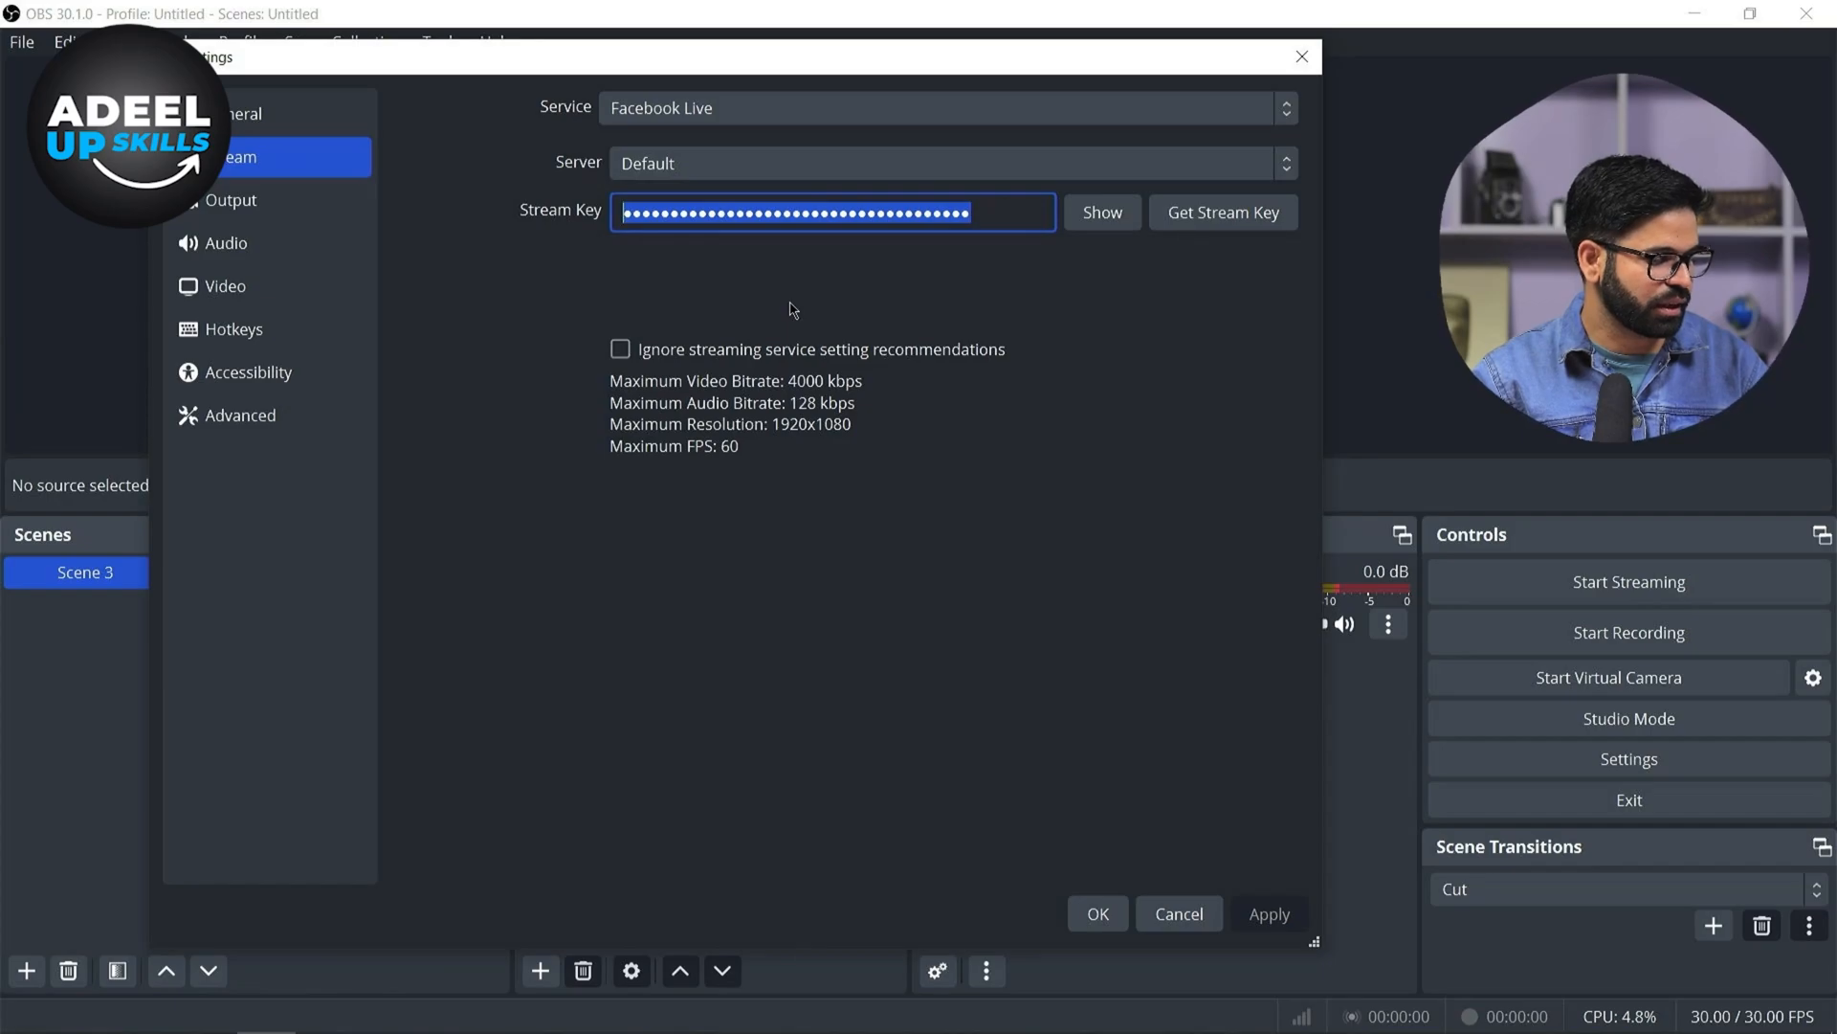
pyautogui.hotkey('ctrl', 'v')
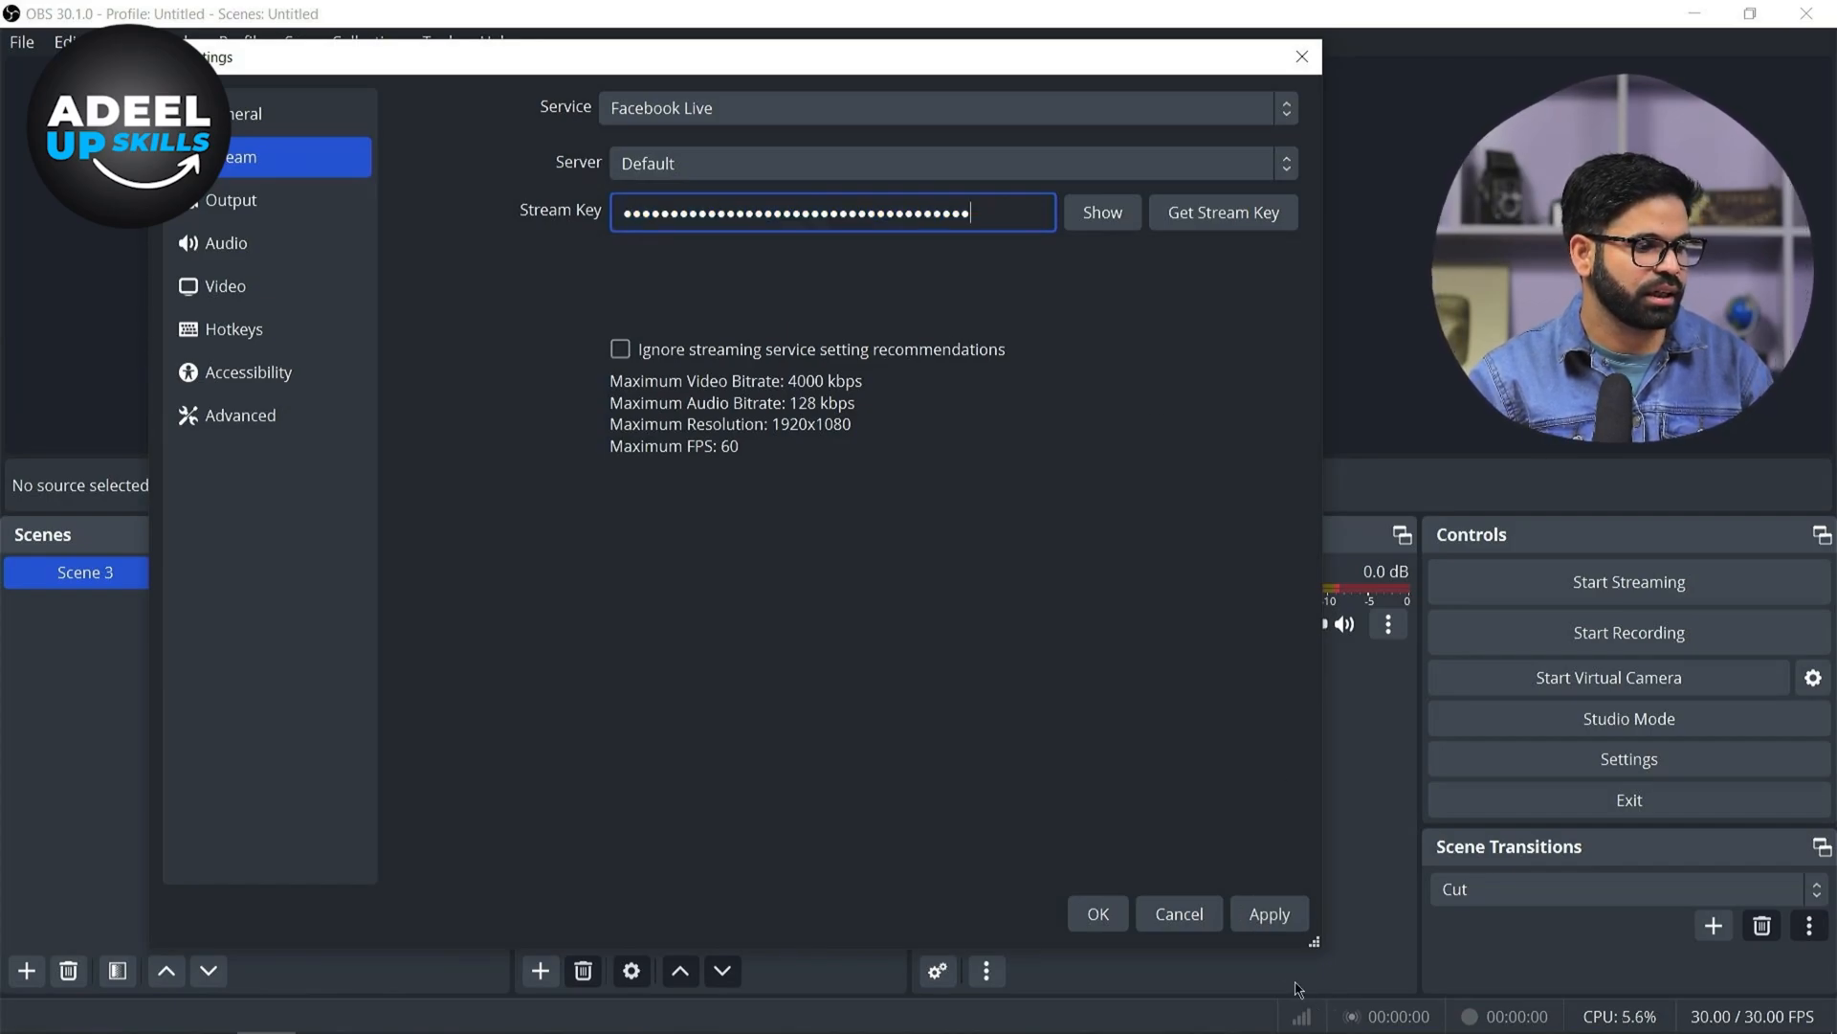
pyautogui.click(1270, 913)
pyautogui.click(1098, 913)
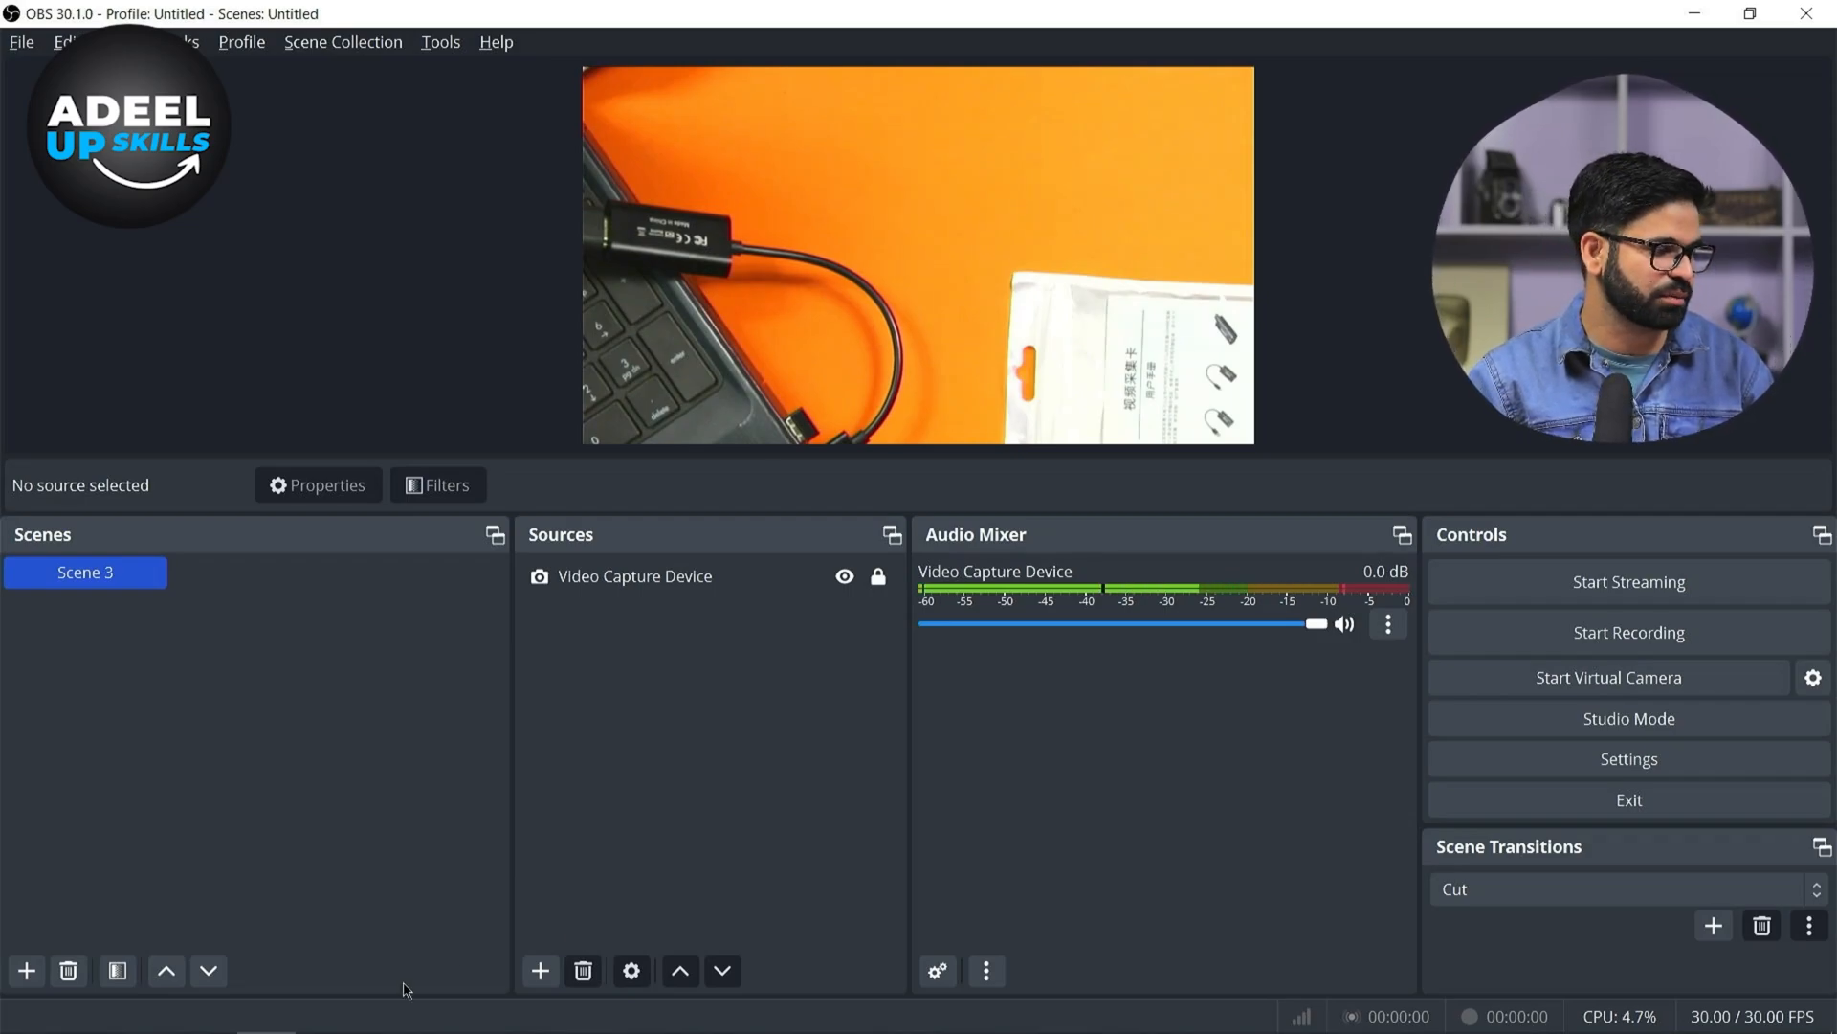
# Return to the Facebook live producer, dismiss the tip, and enter the post title TEST LIVE FOR OBS SETTING
pyautogui.click(206, 1015)
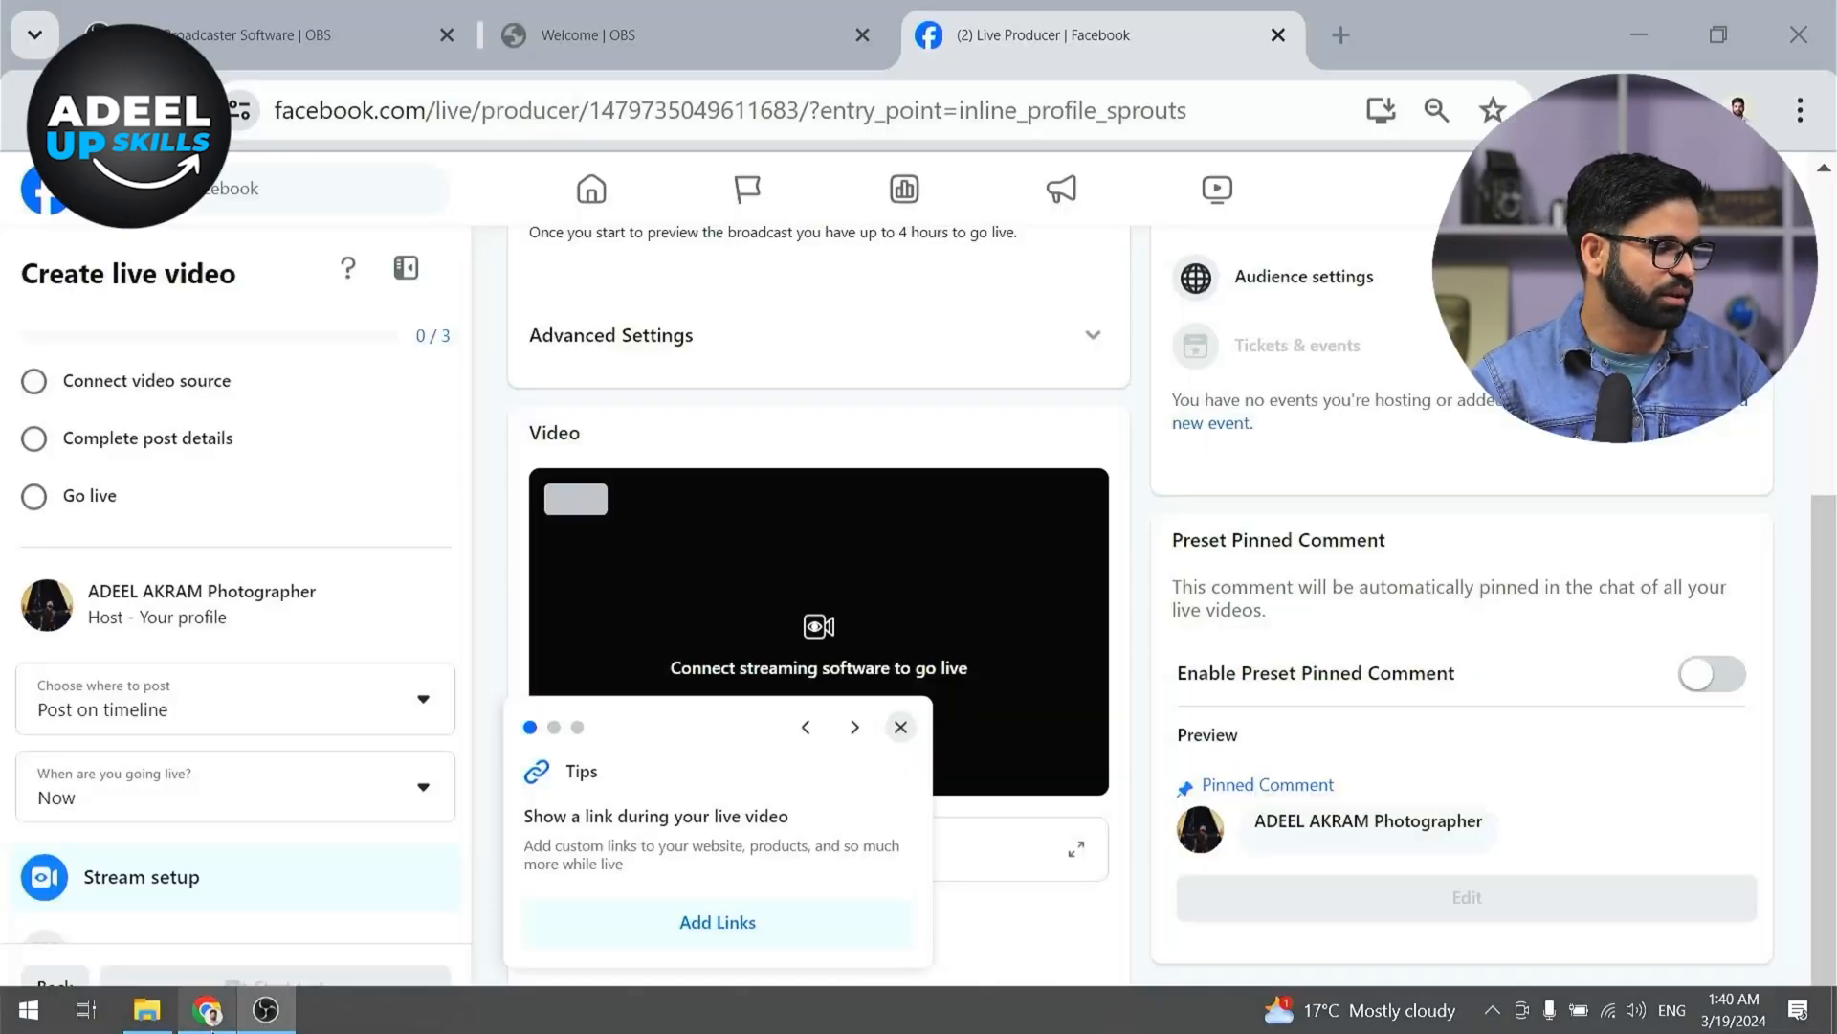
pyautogui.click(900, 727)
pyautogui.scroll(5, 1072, 527)
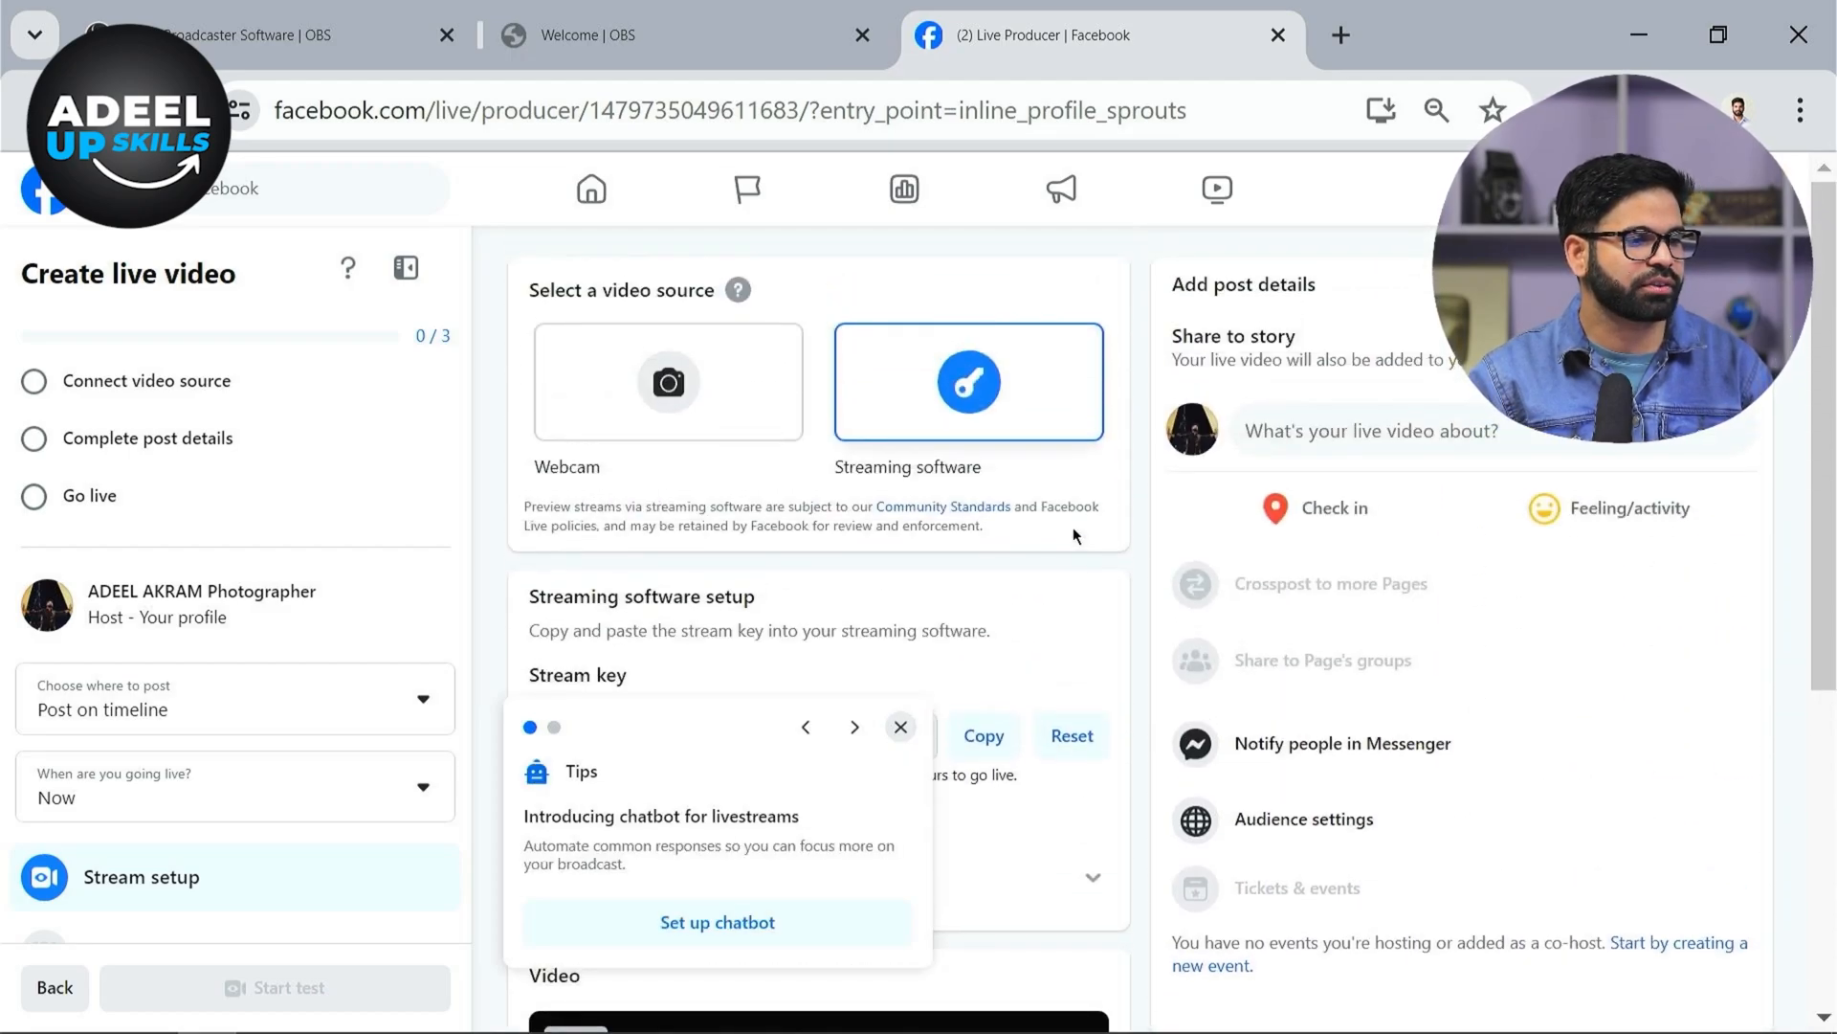
pyautogui.click(1458, 447)
pyautogui.click(1040, 445)
pyautogui.write('TEST ')
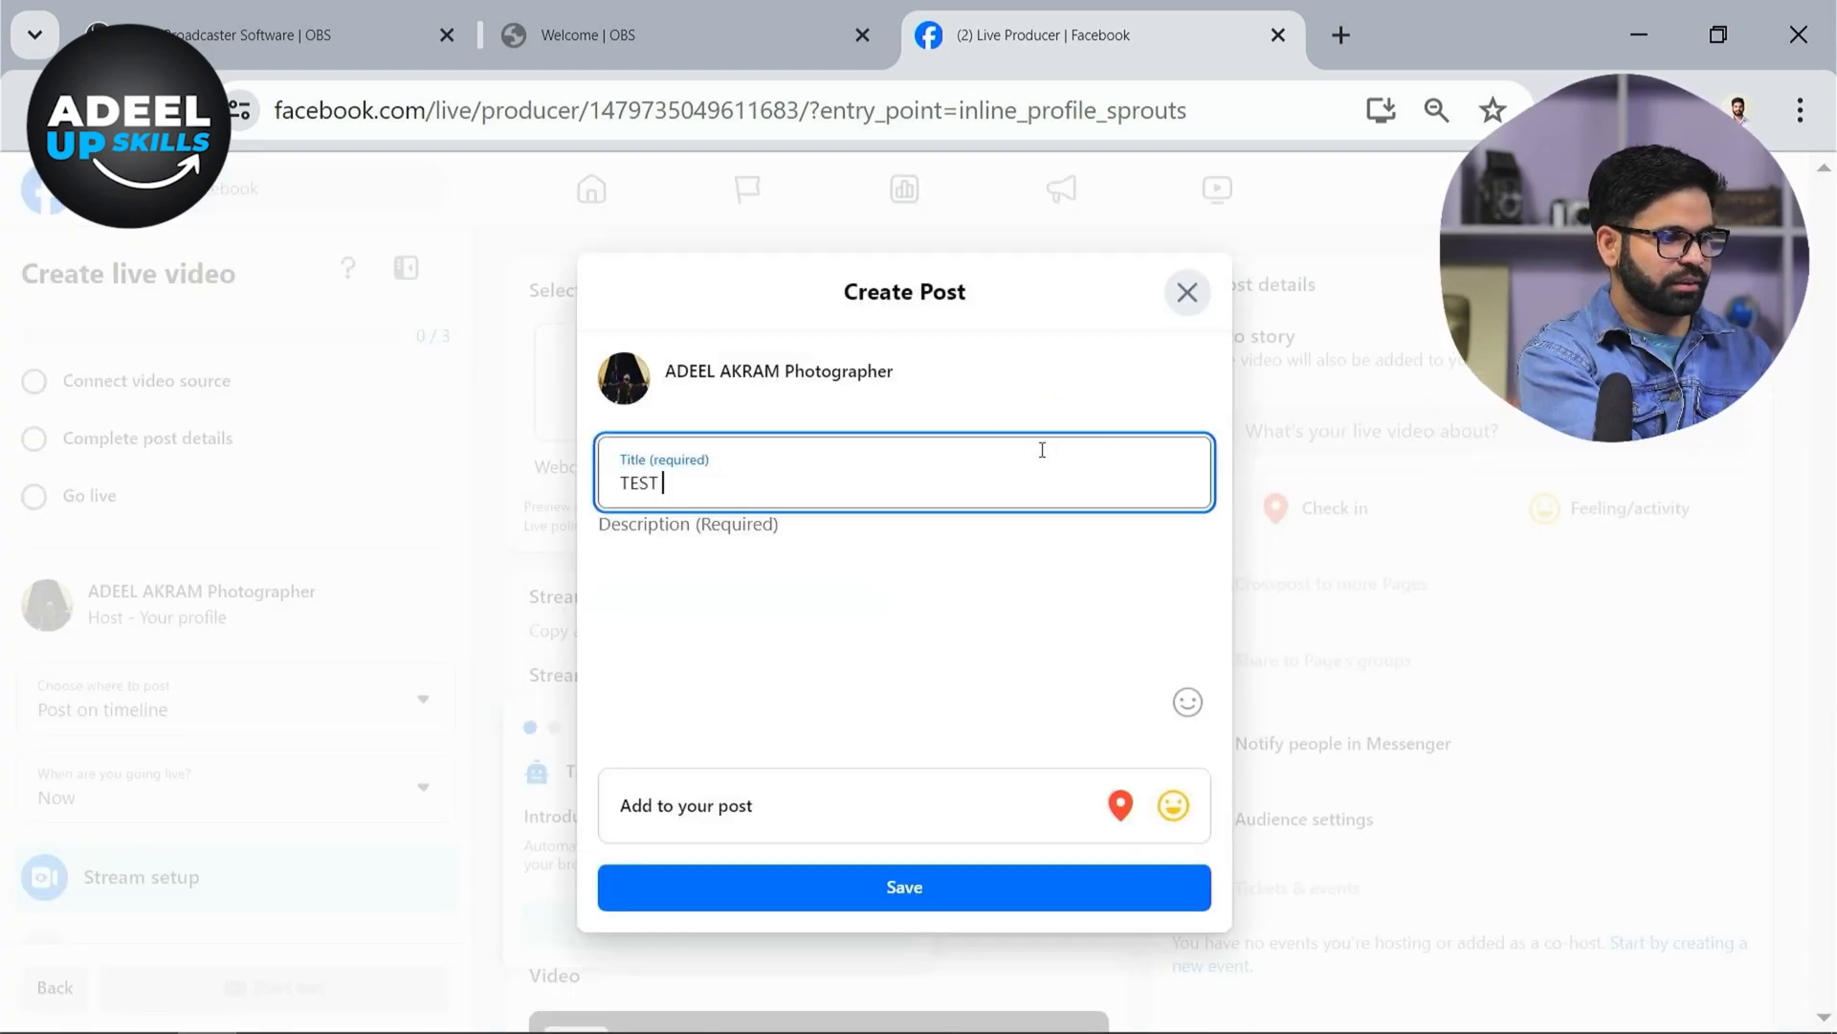
pyautogui.write('LIVE FOR OBS S')
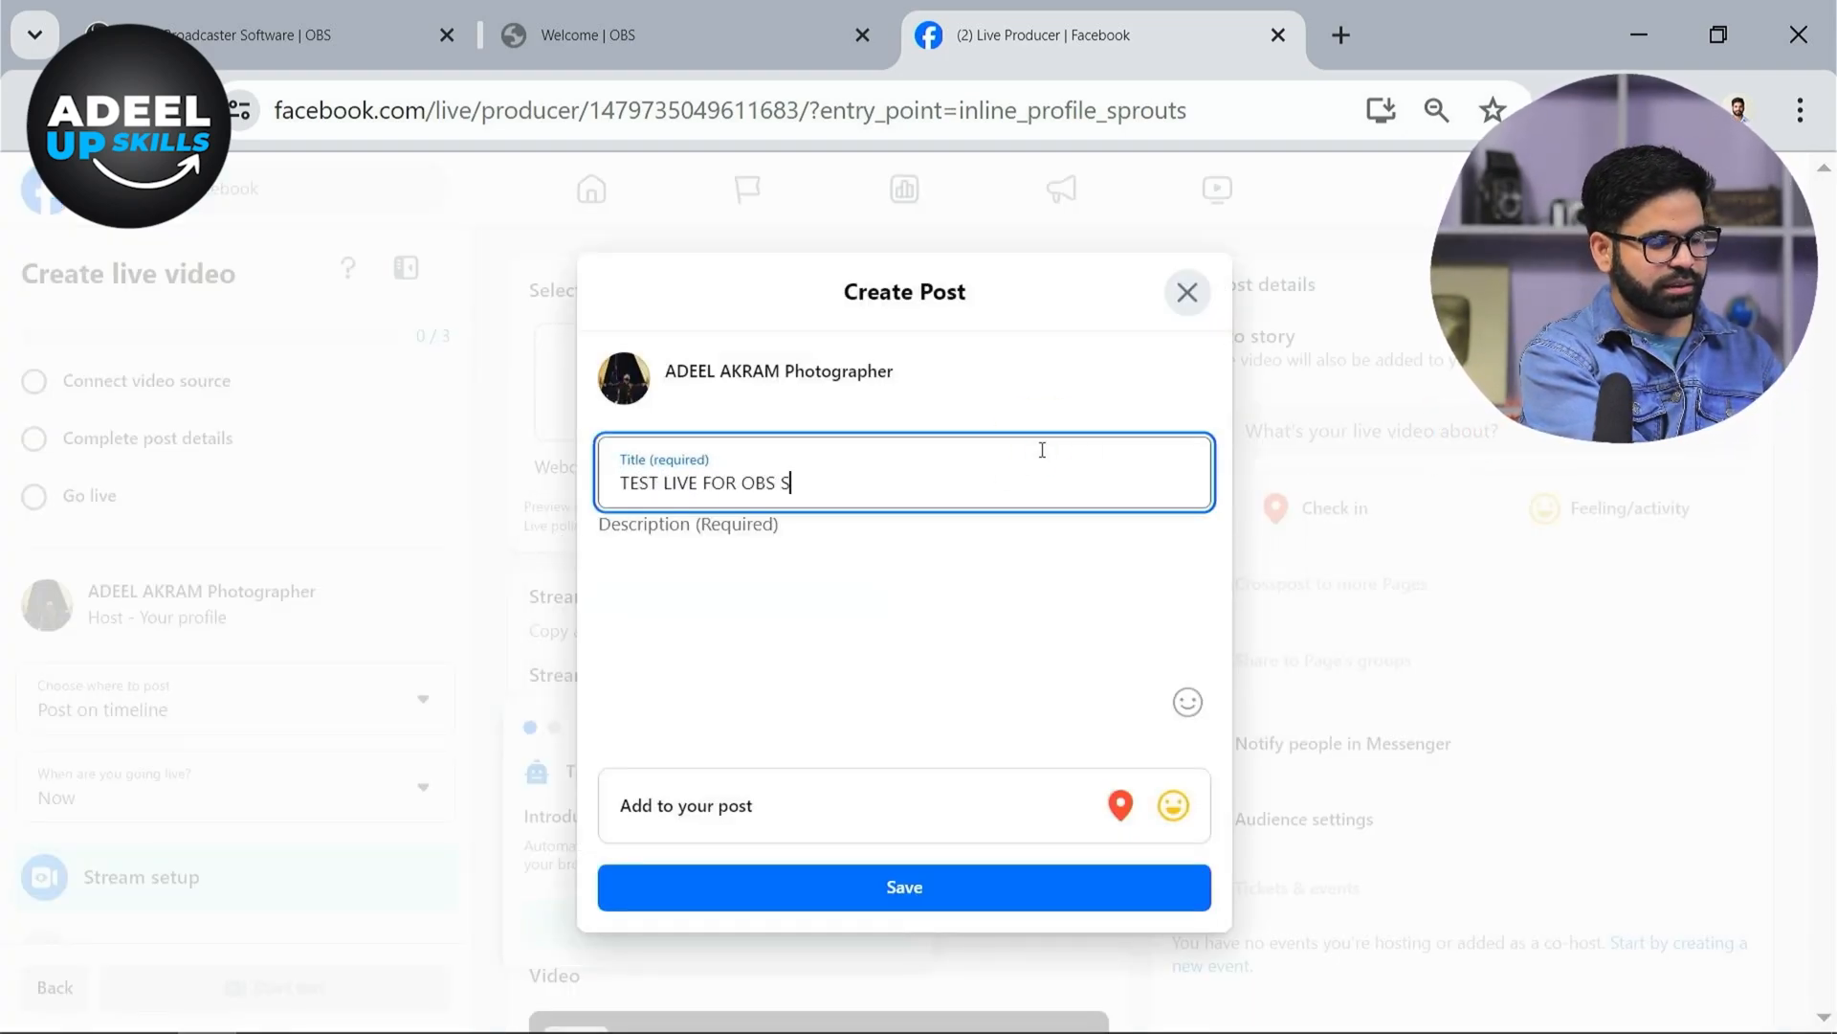
pyautogui.write('ETTING')
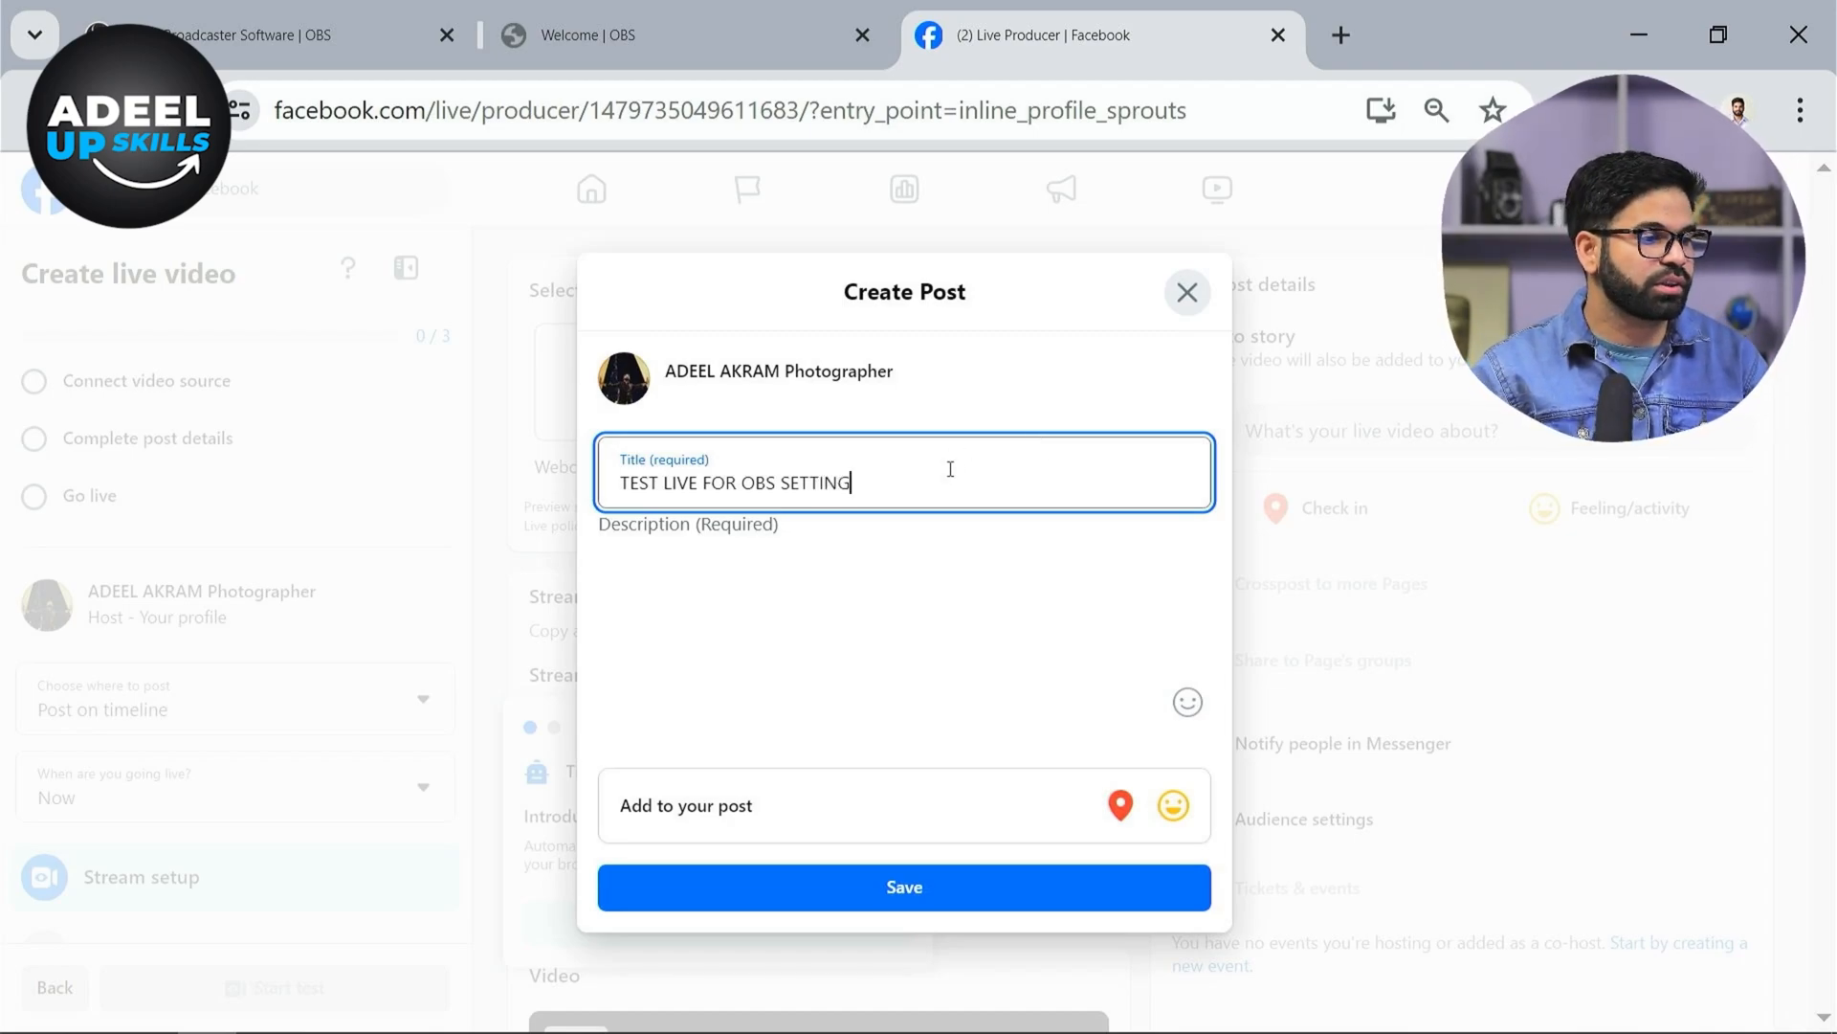
# Copy the post title into the Description field and save the post
pyautogui.moveTo(866, 491); pyautogui.dragTo(574, 521)
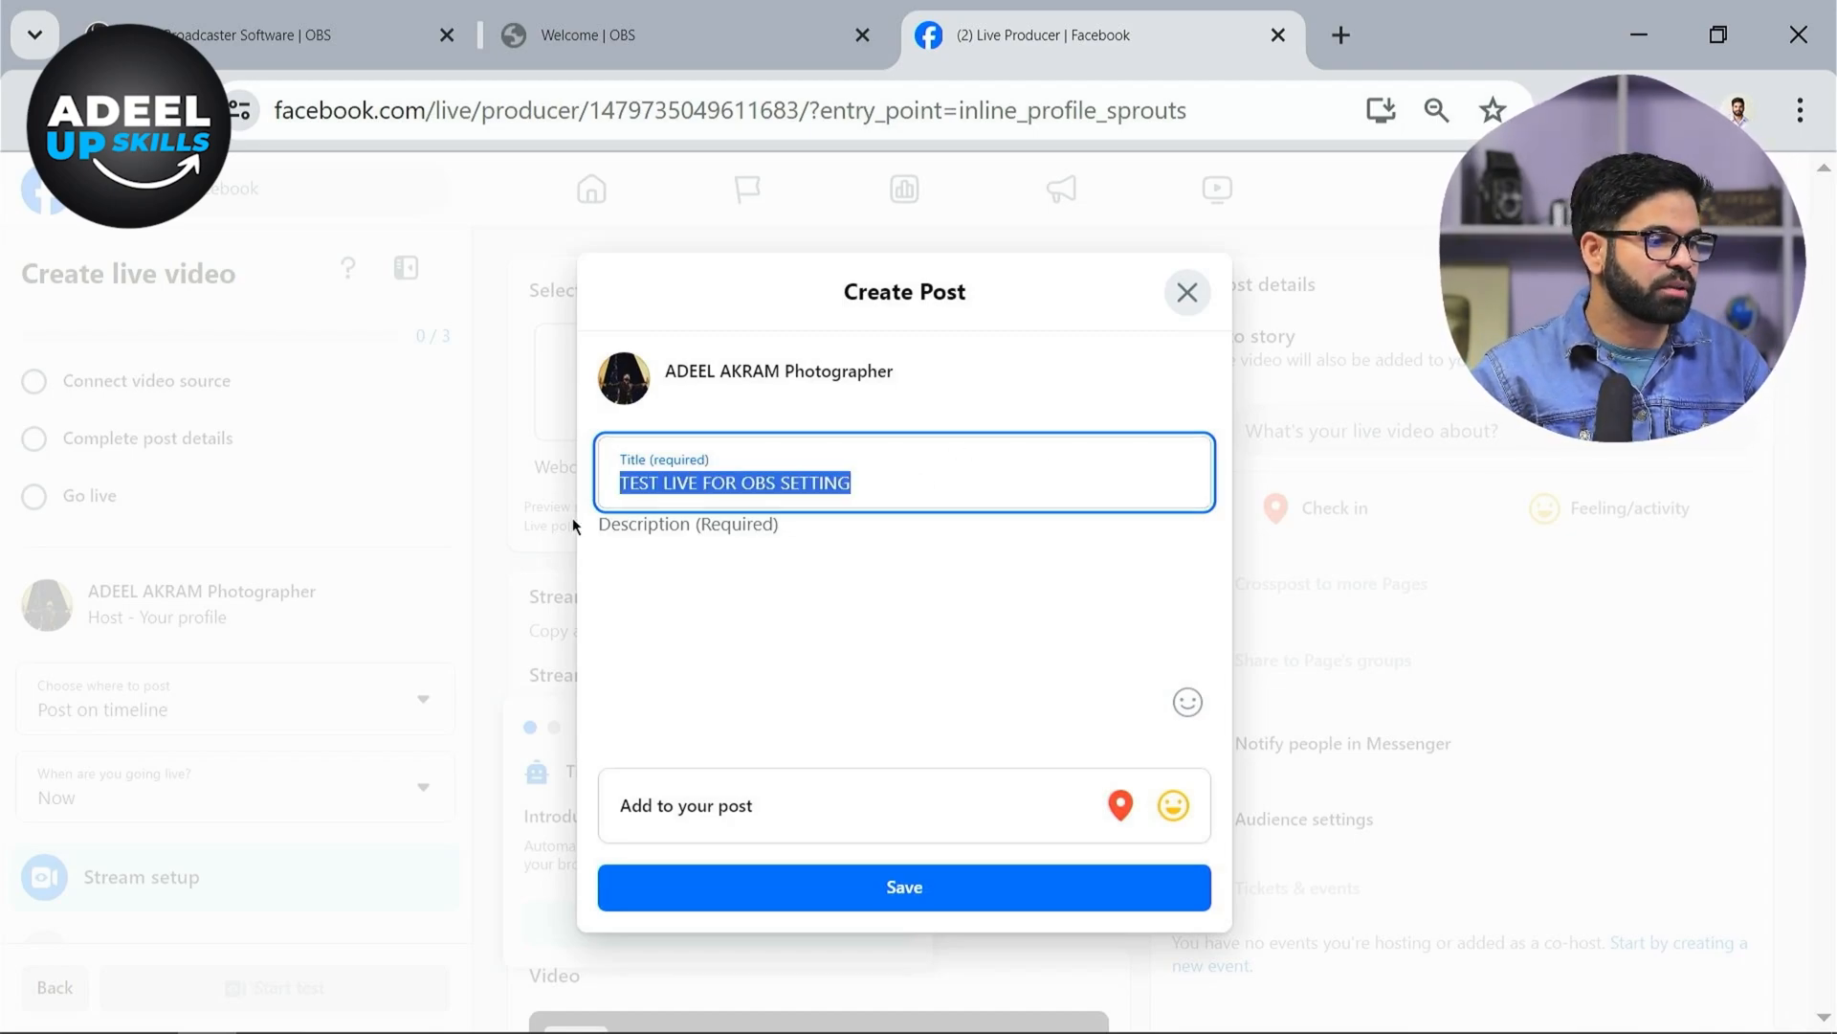
pyautogui.click(819, 624)
pyautogui.hotkey('ctrl', 'v')
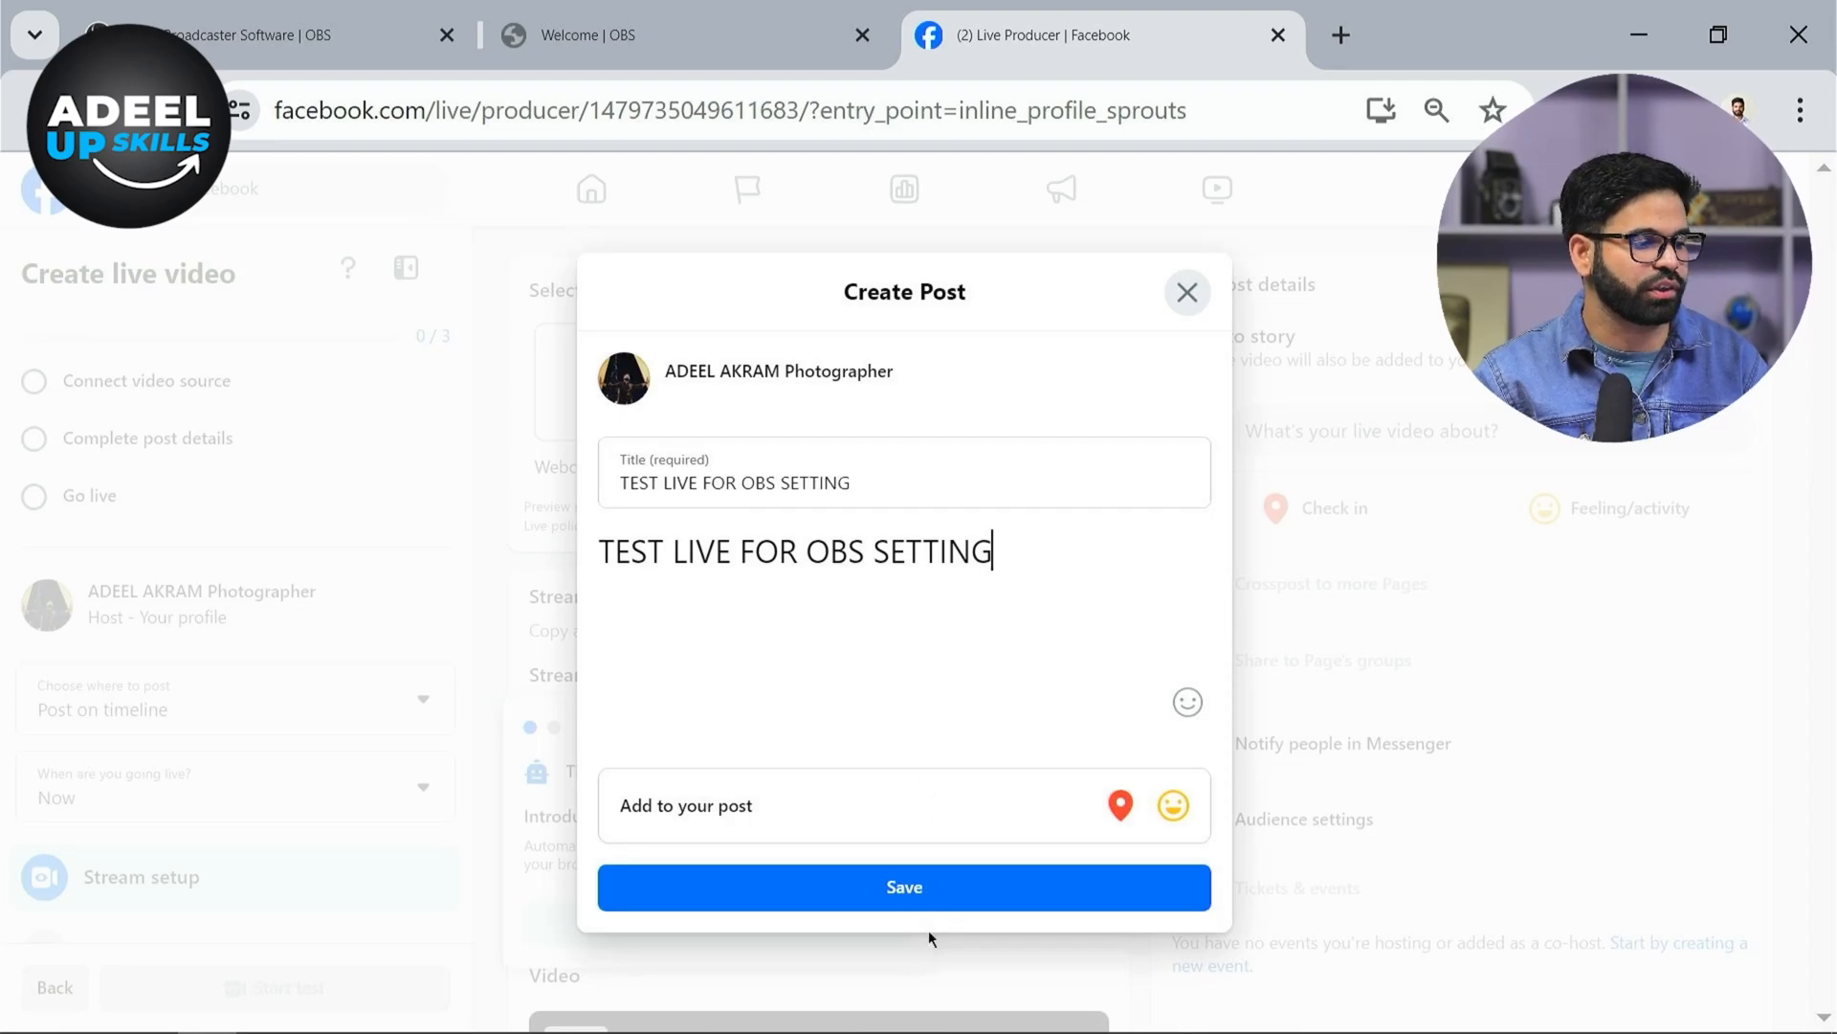
pyautogui.click(942, 888)
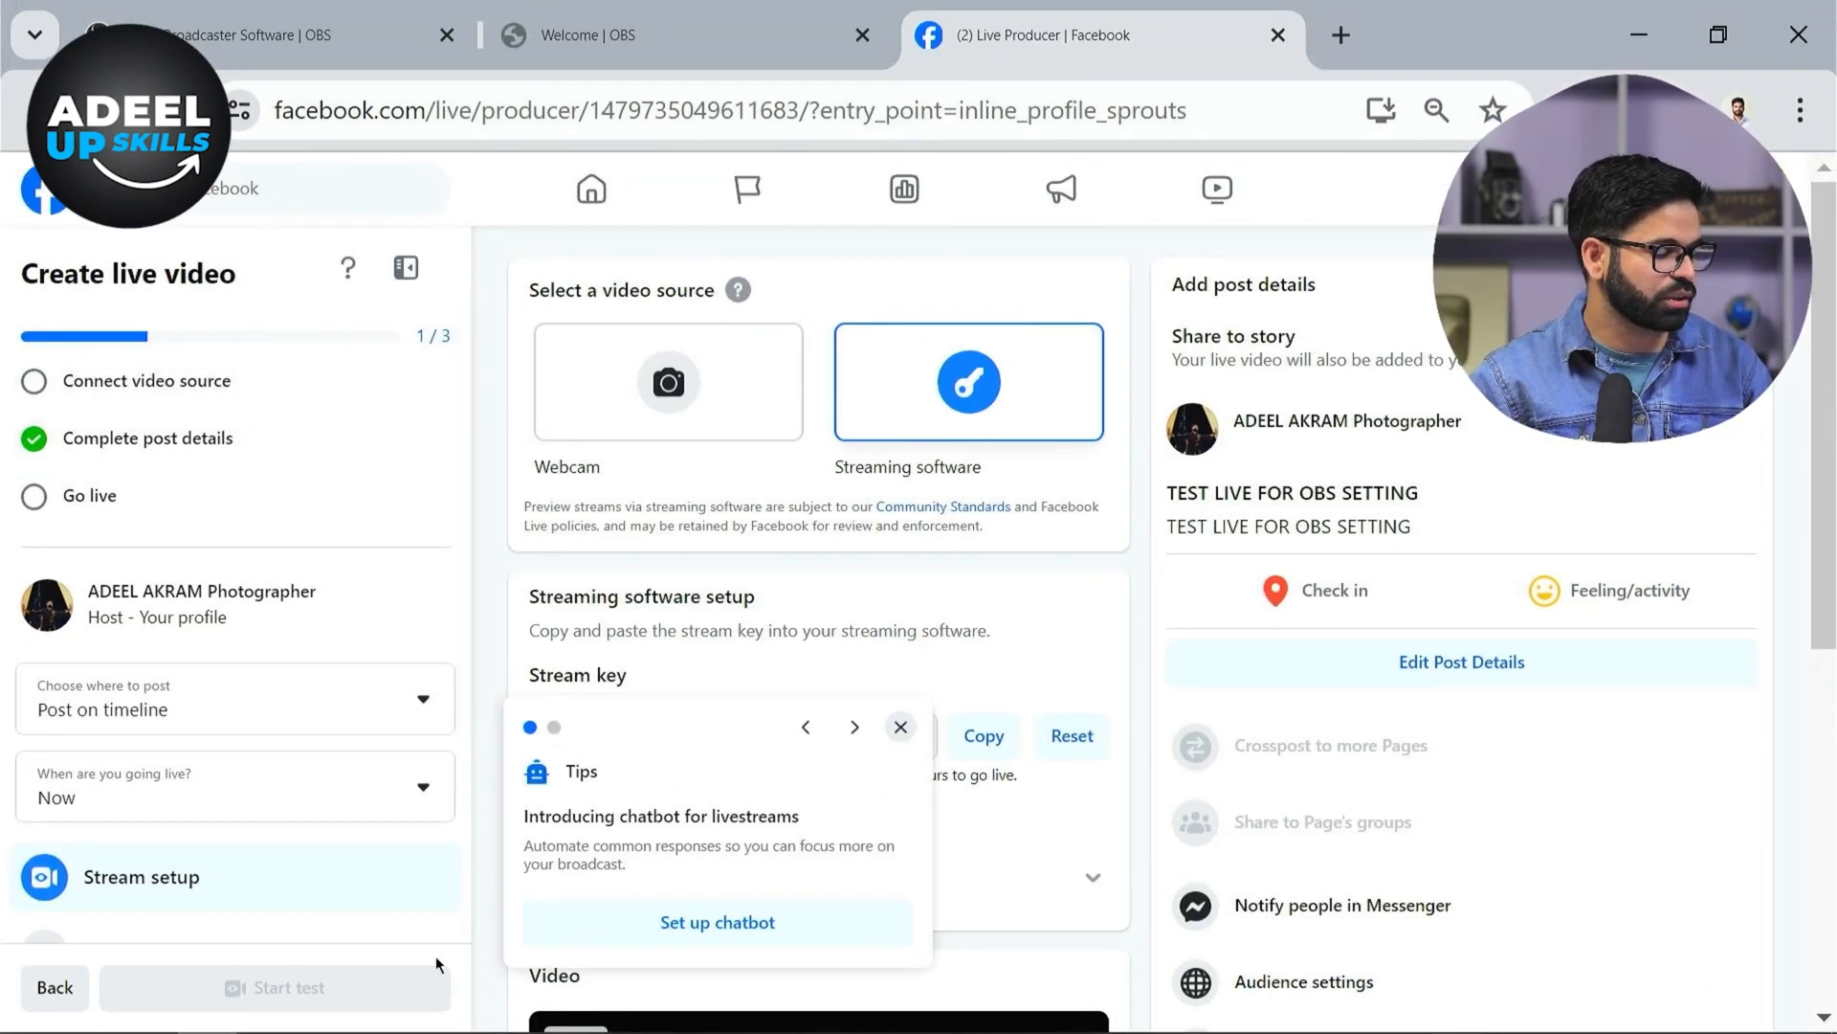
# Switch to OBS and review the streaming video bitrate in the Output settings, then cancel
pyautogui.press('super')
pyautogui.click(267, 1013)
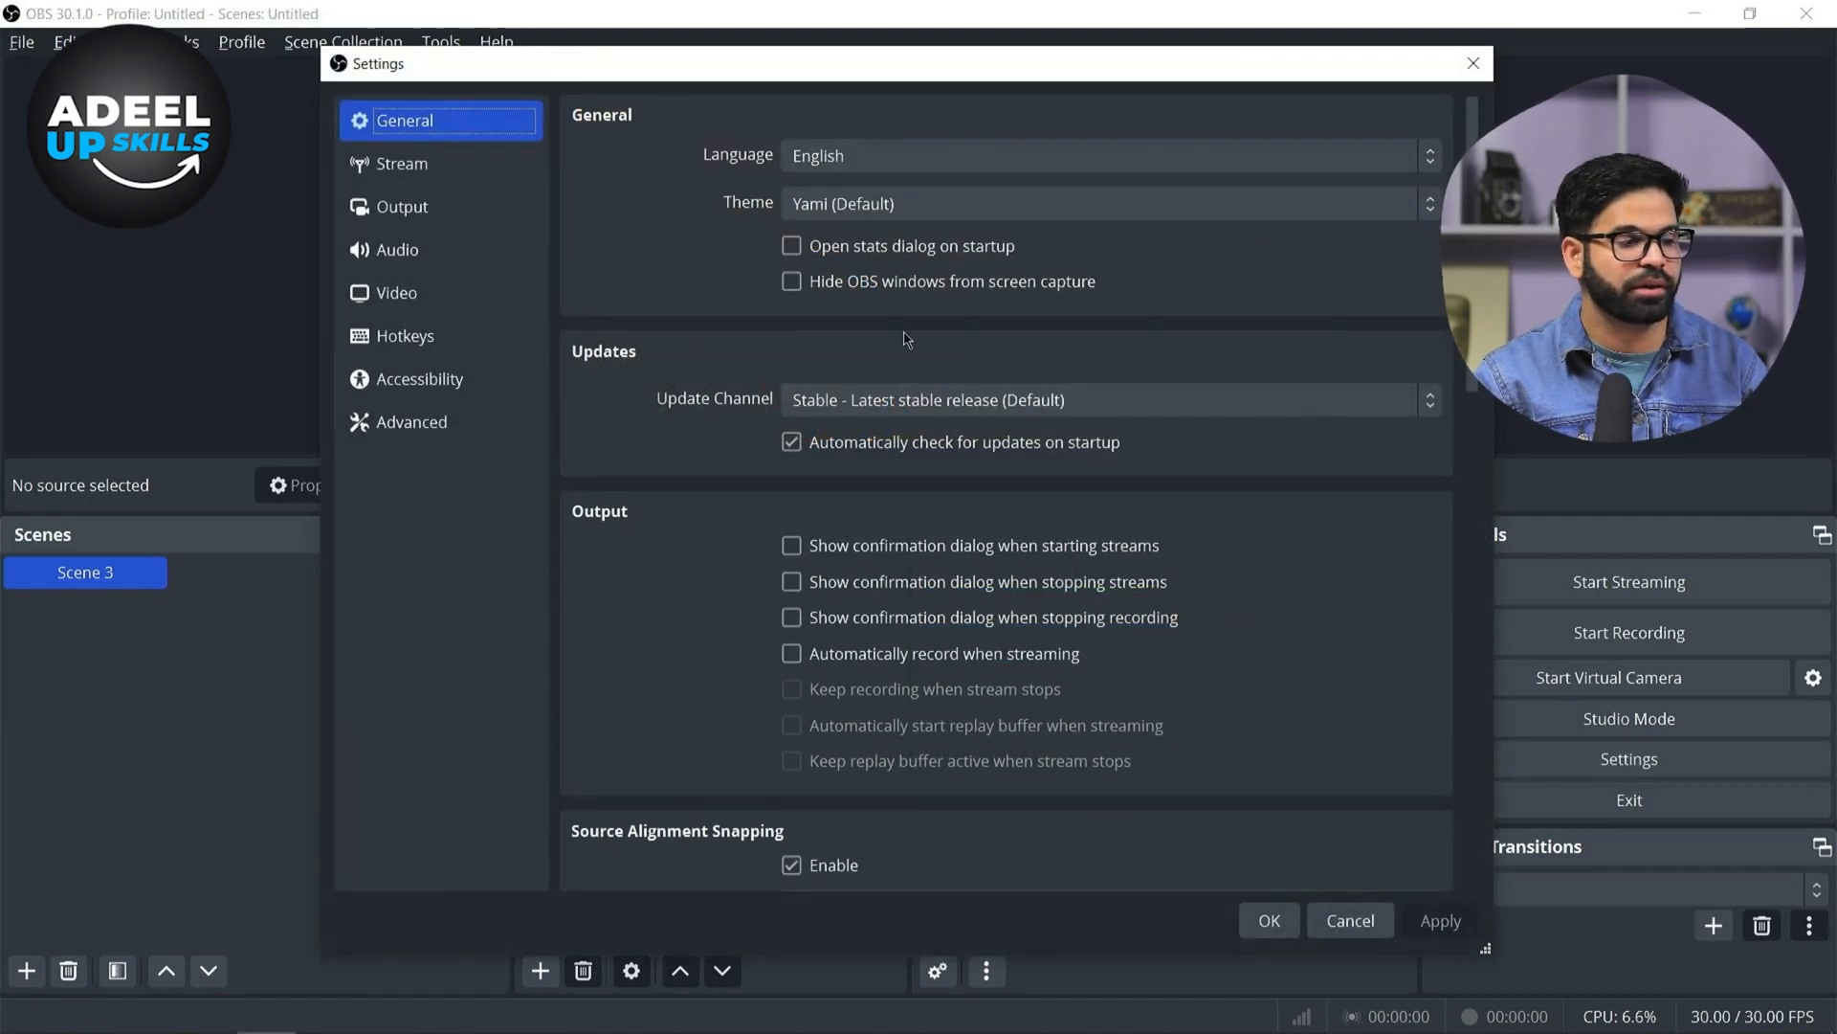
pyautogui.click(439, 204)
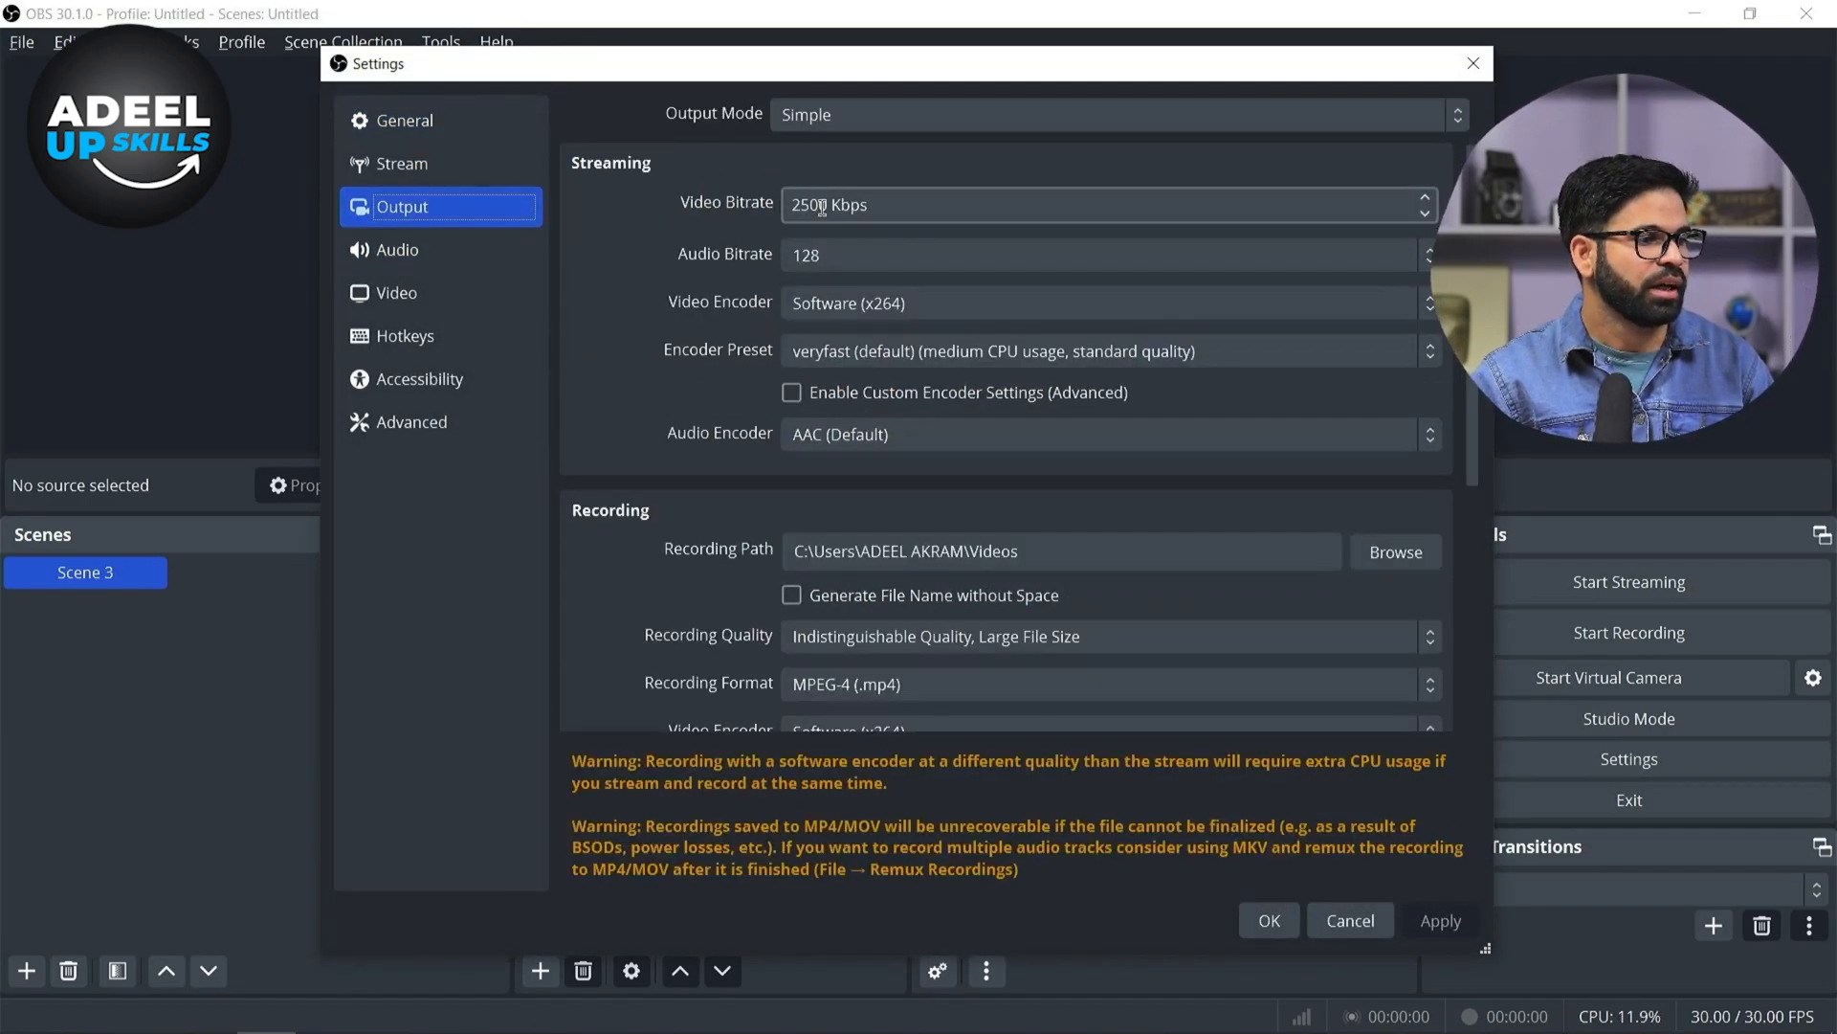
pyautogui.click(829, 207)
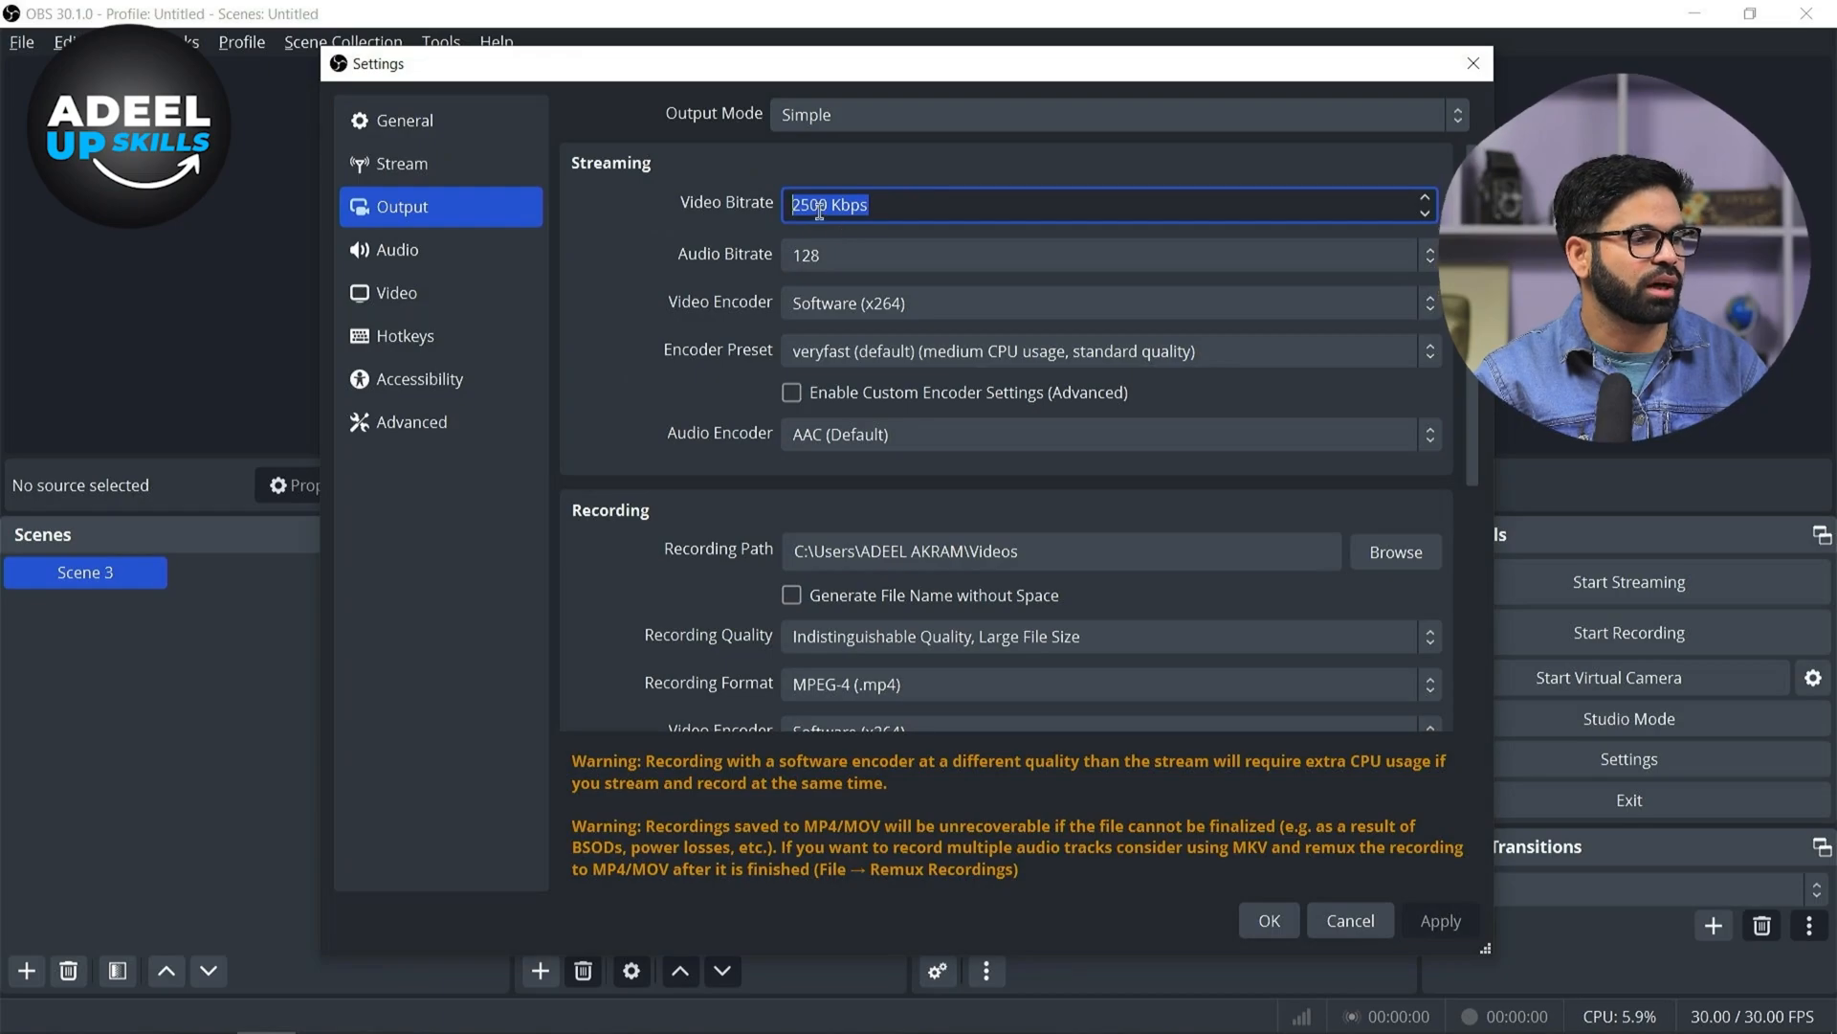
pyautogui.click(1357, 919)
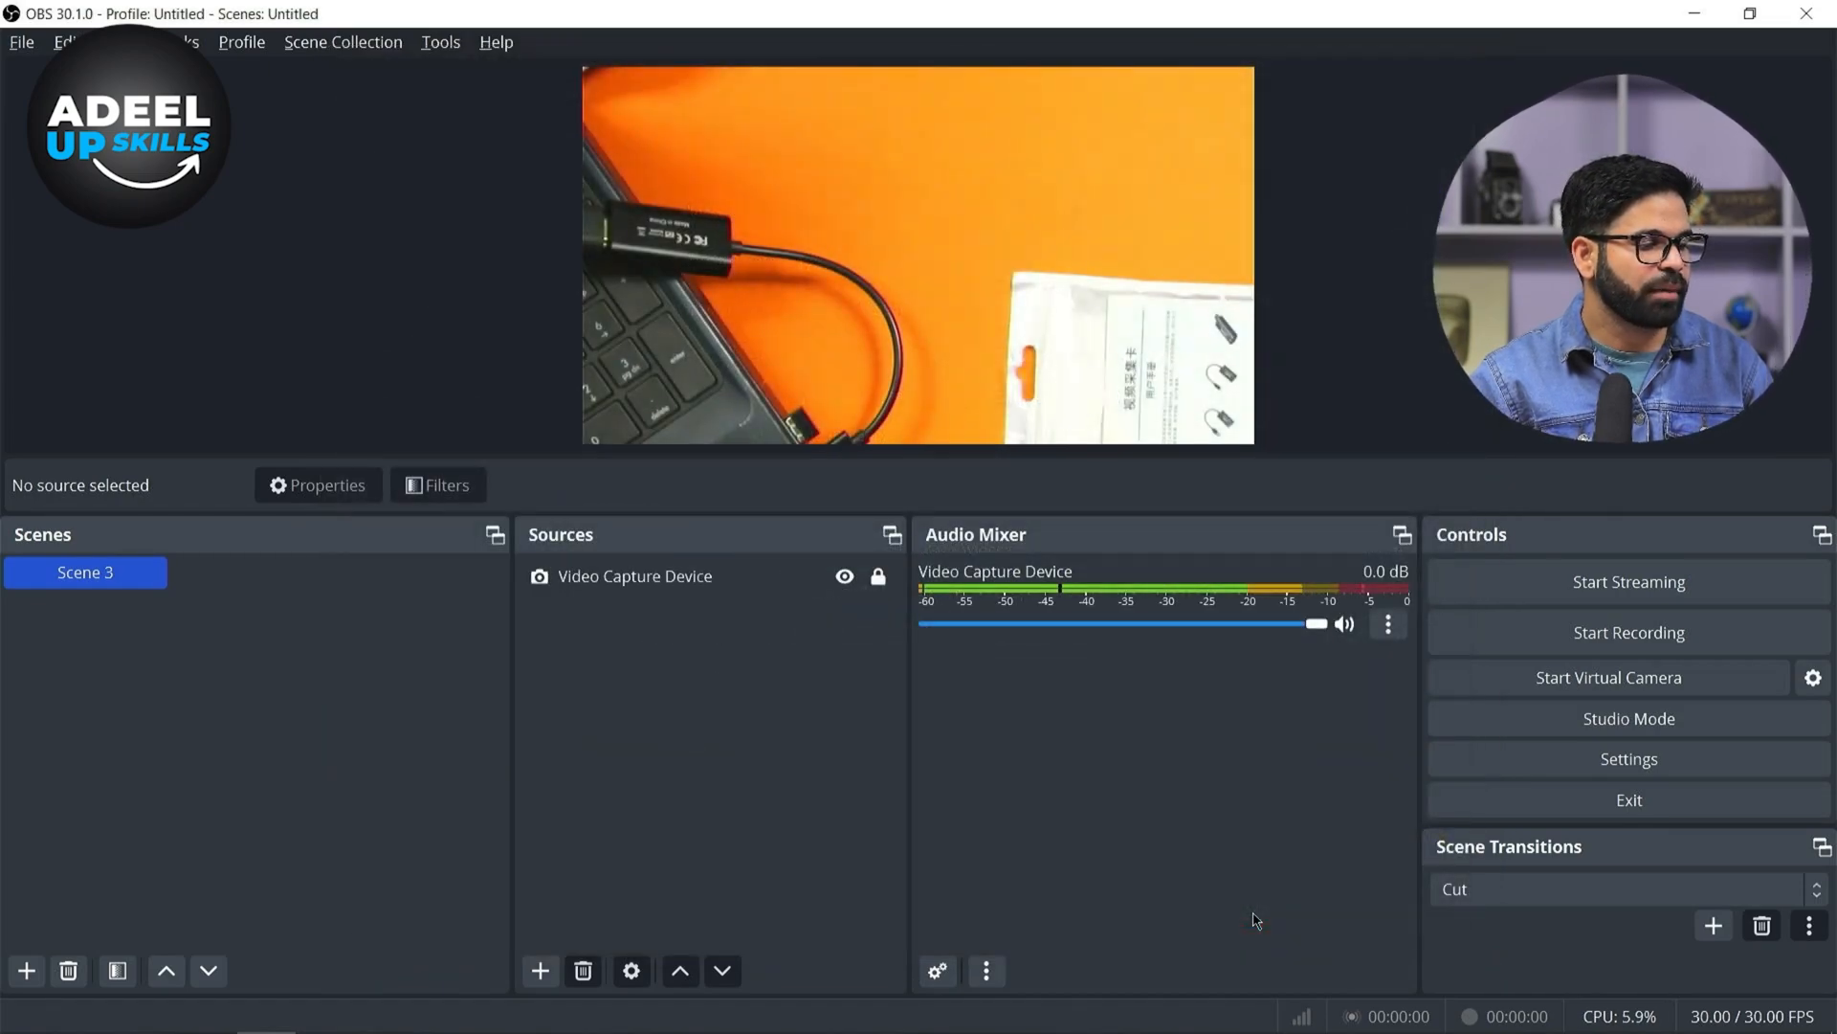
# Open speedtest.net in a new browser tab and run an internet speed test
pyautogui.press('super')
pyautogui.click(207, 1010)
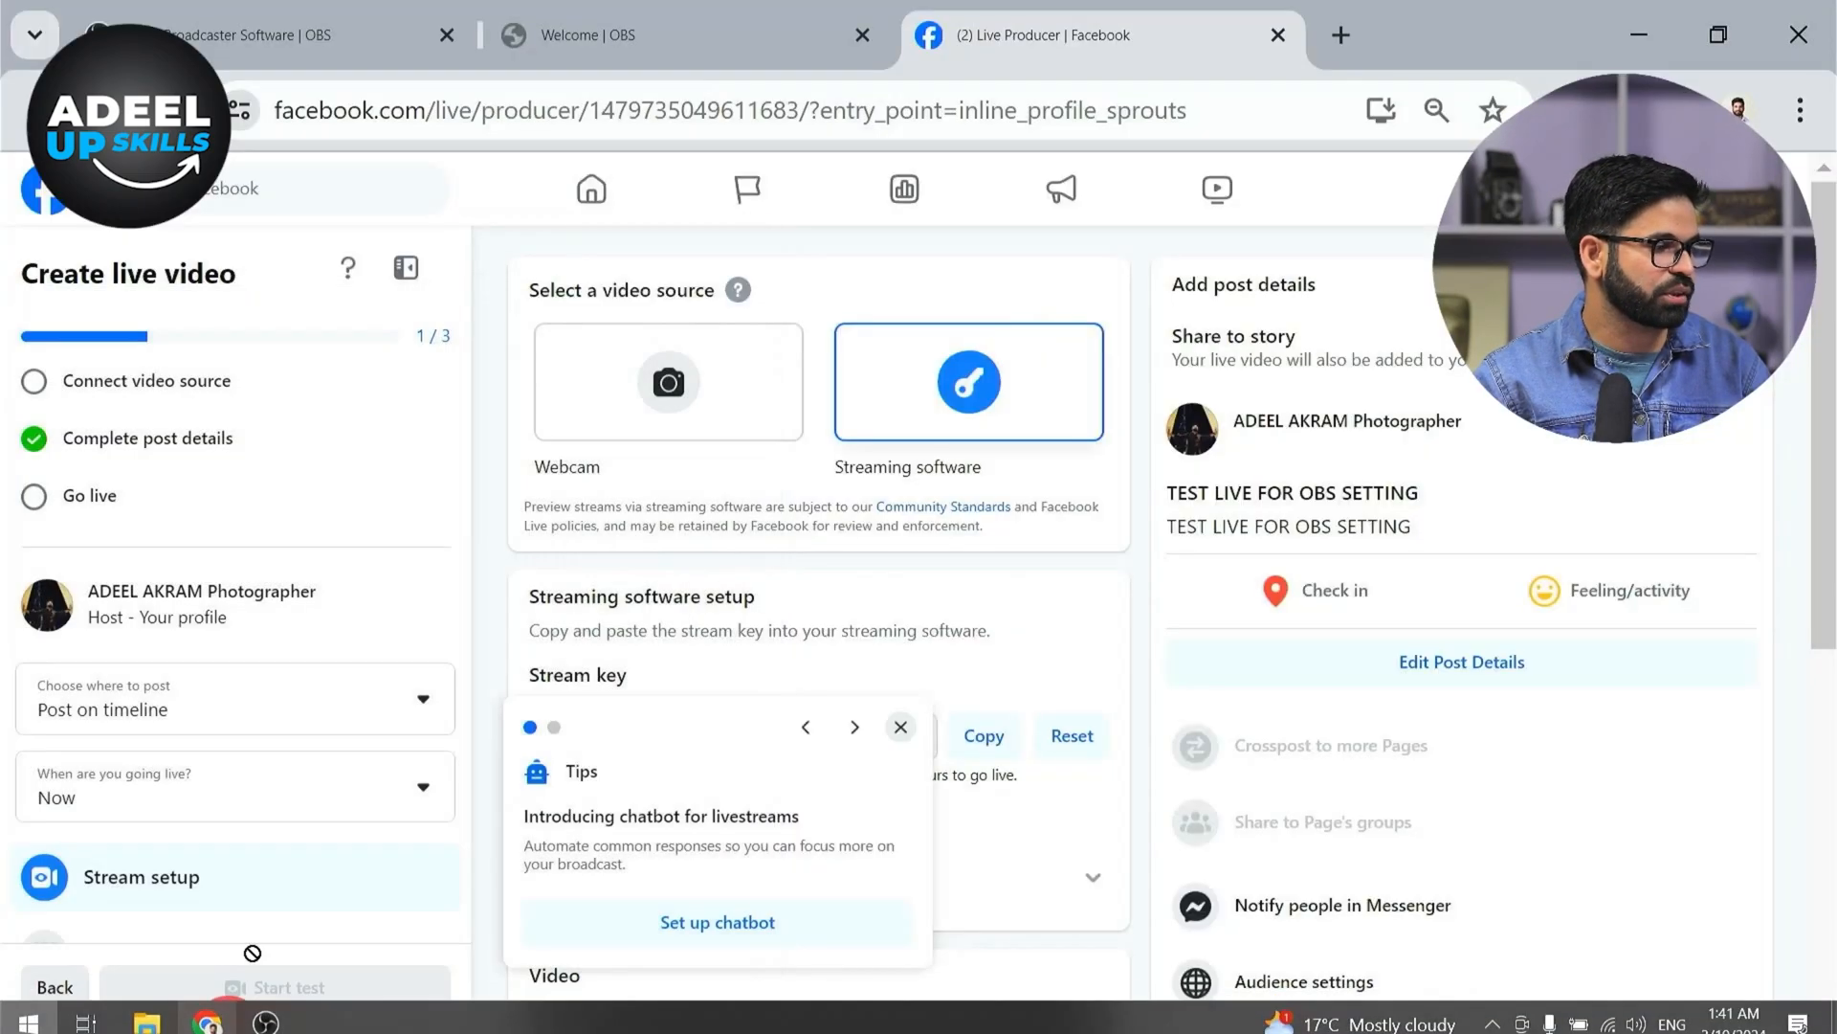
pyautogui.click(287, 28)
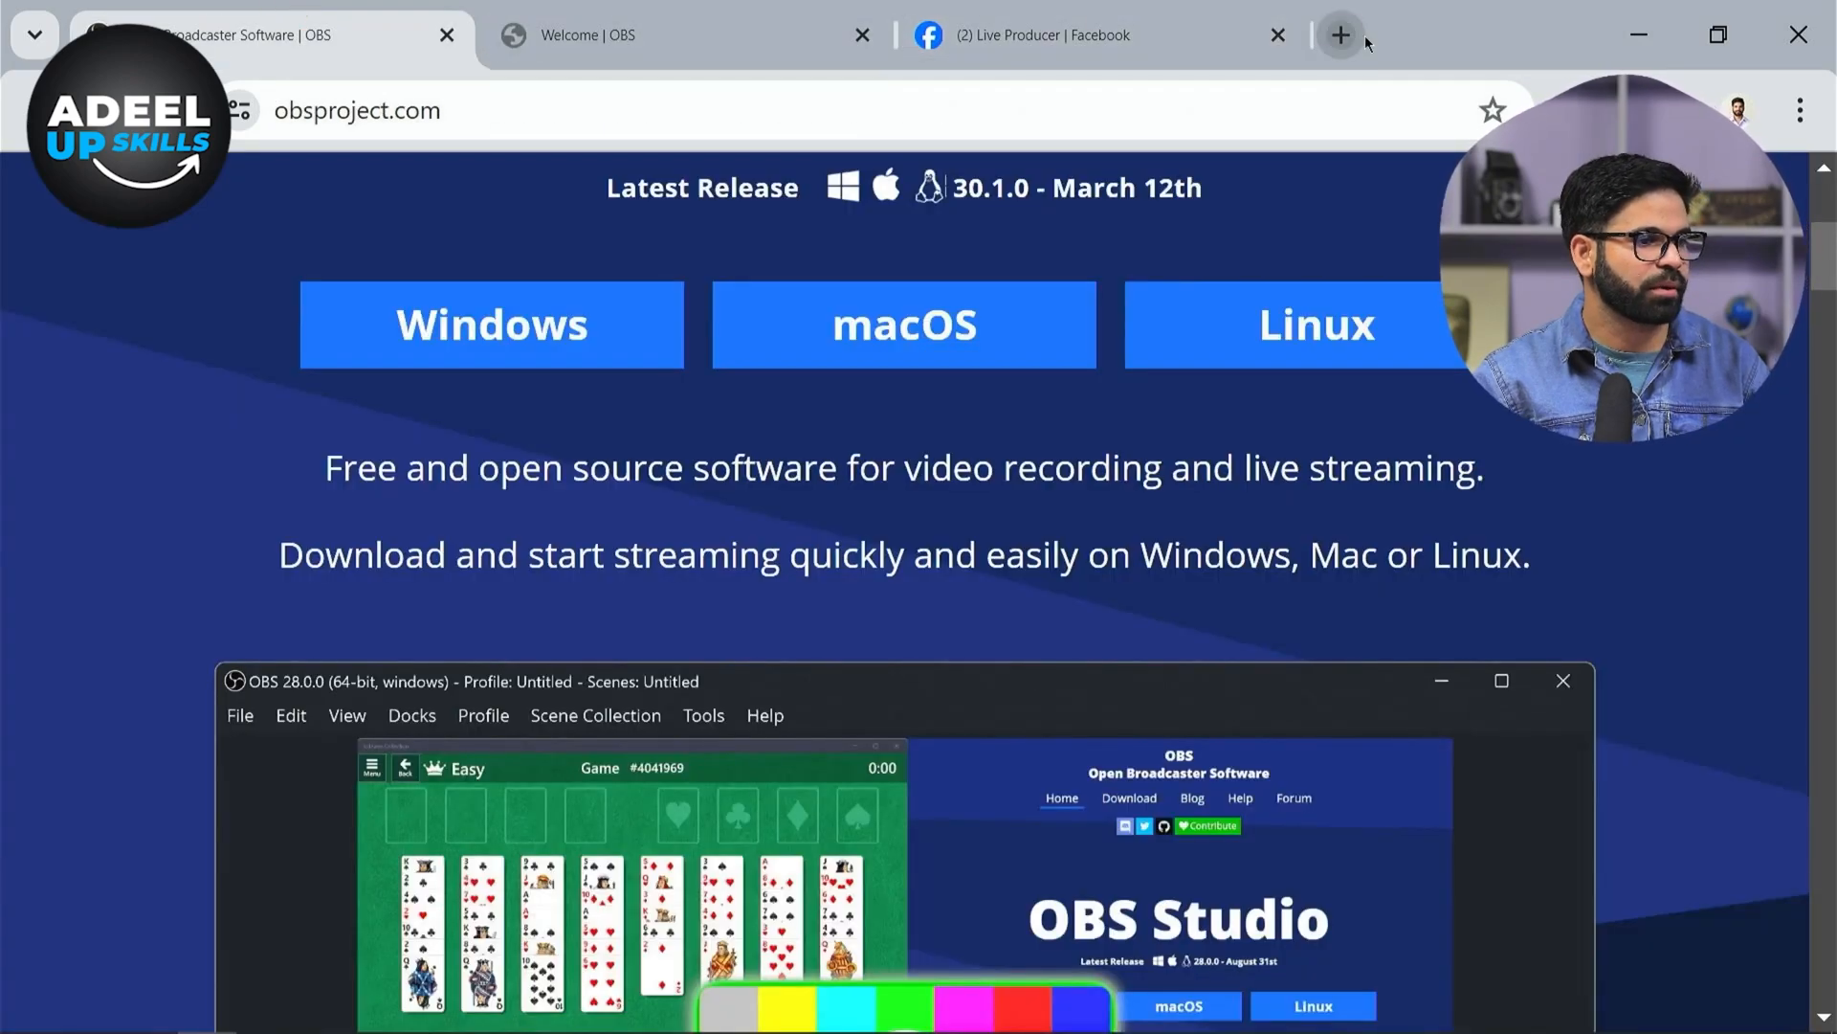
pyautogui.click(1339, 34)
pyautogui.write('s')
pyautogui.press('Return')
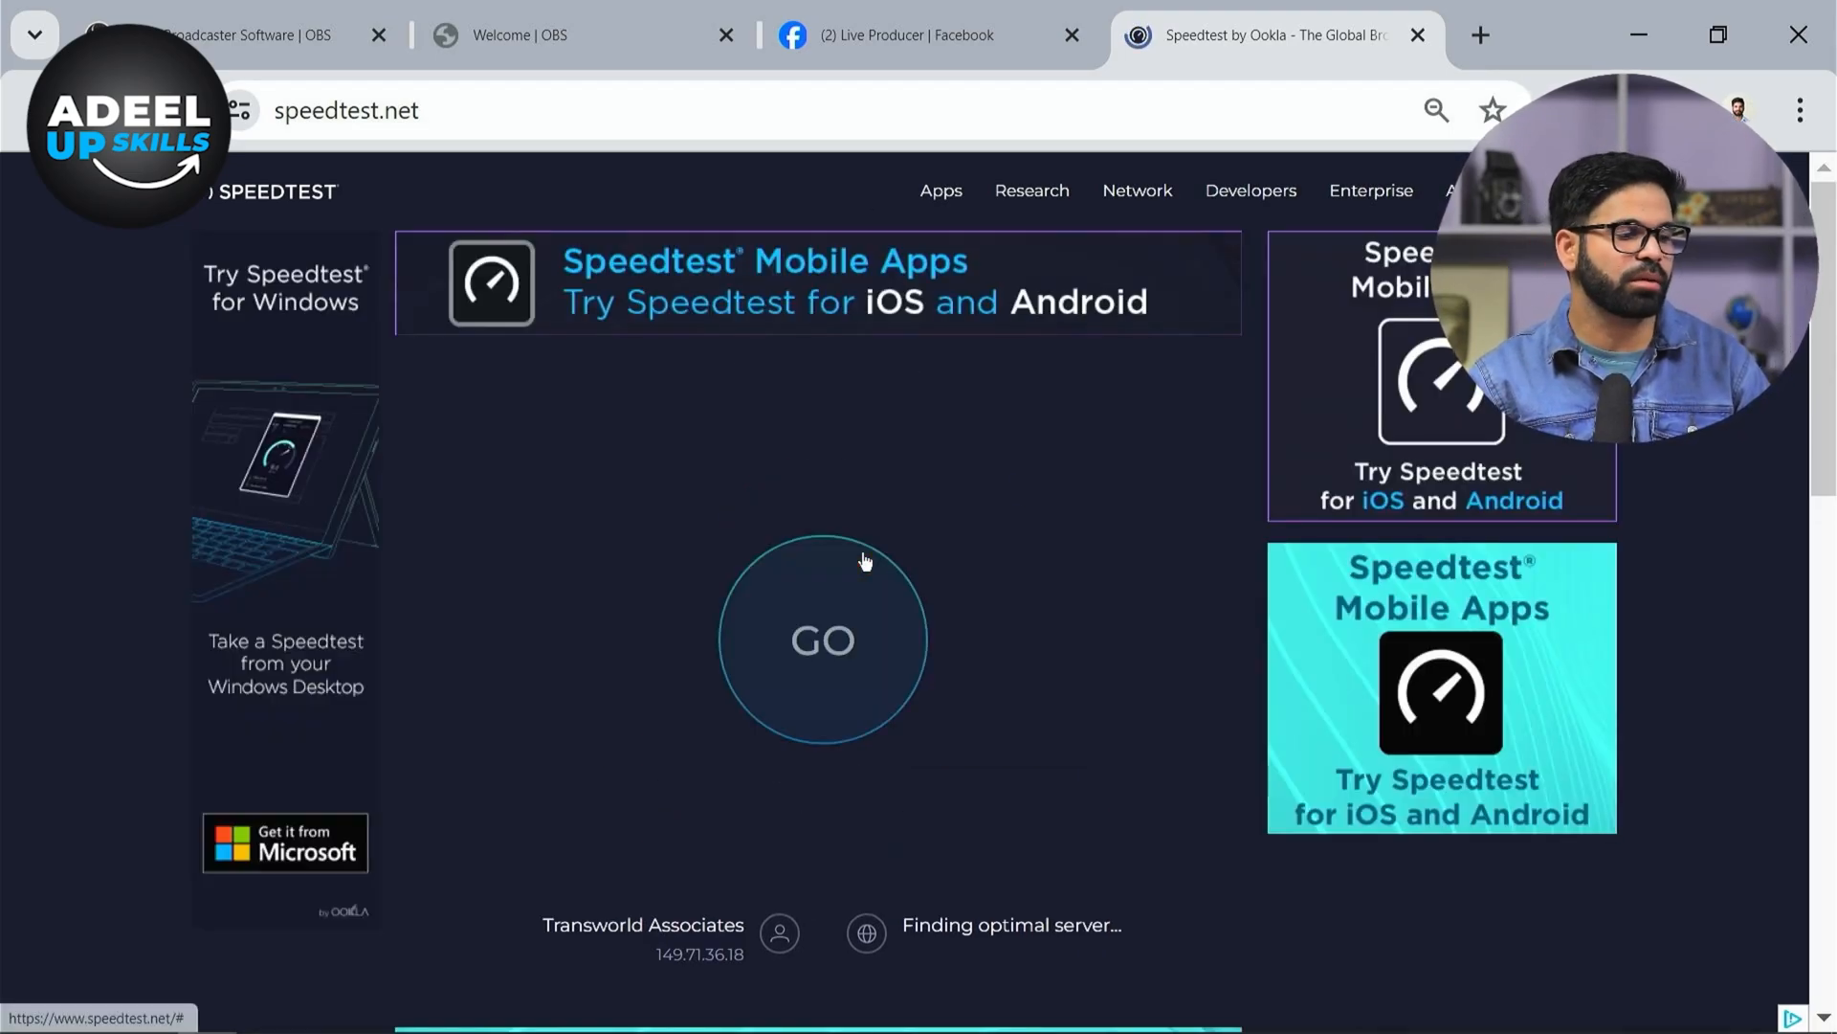
pyautogui.click(866, 561)
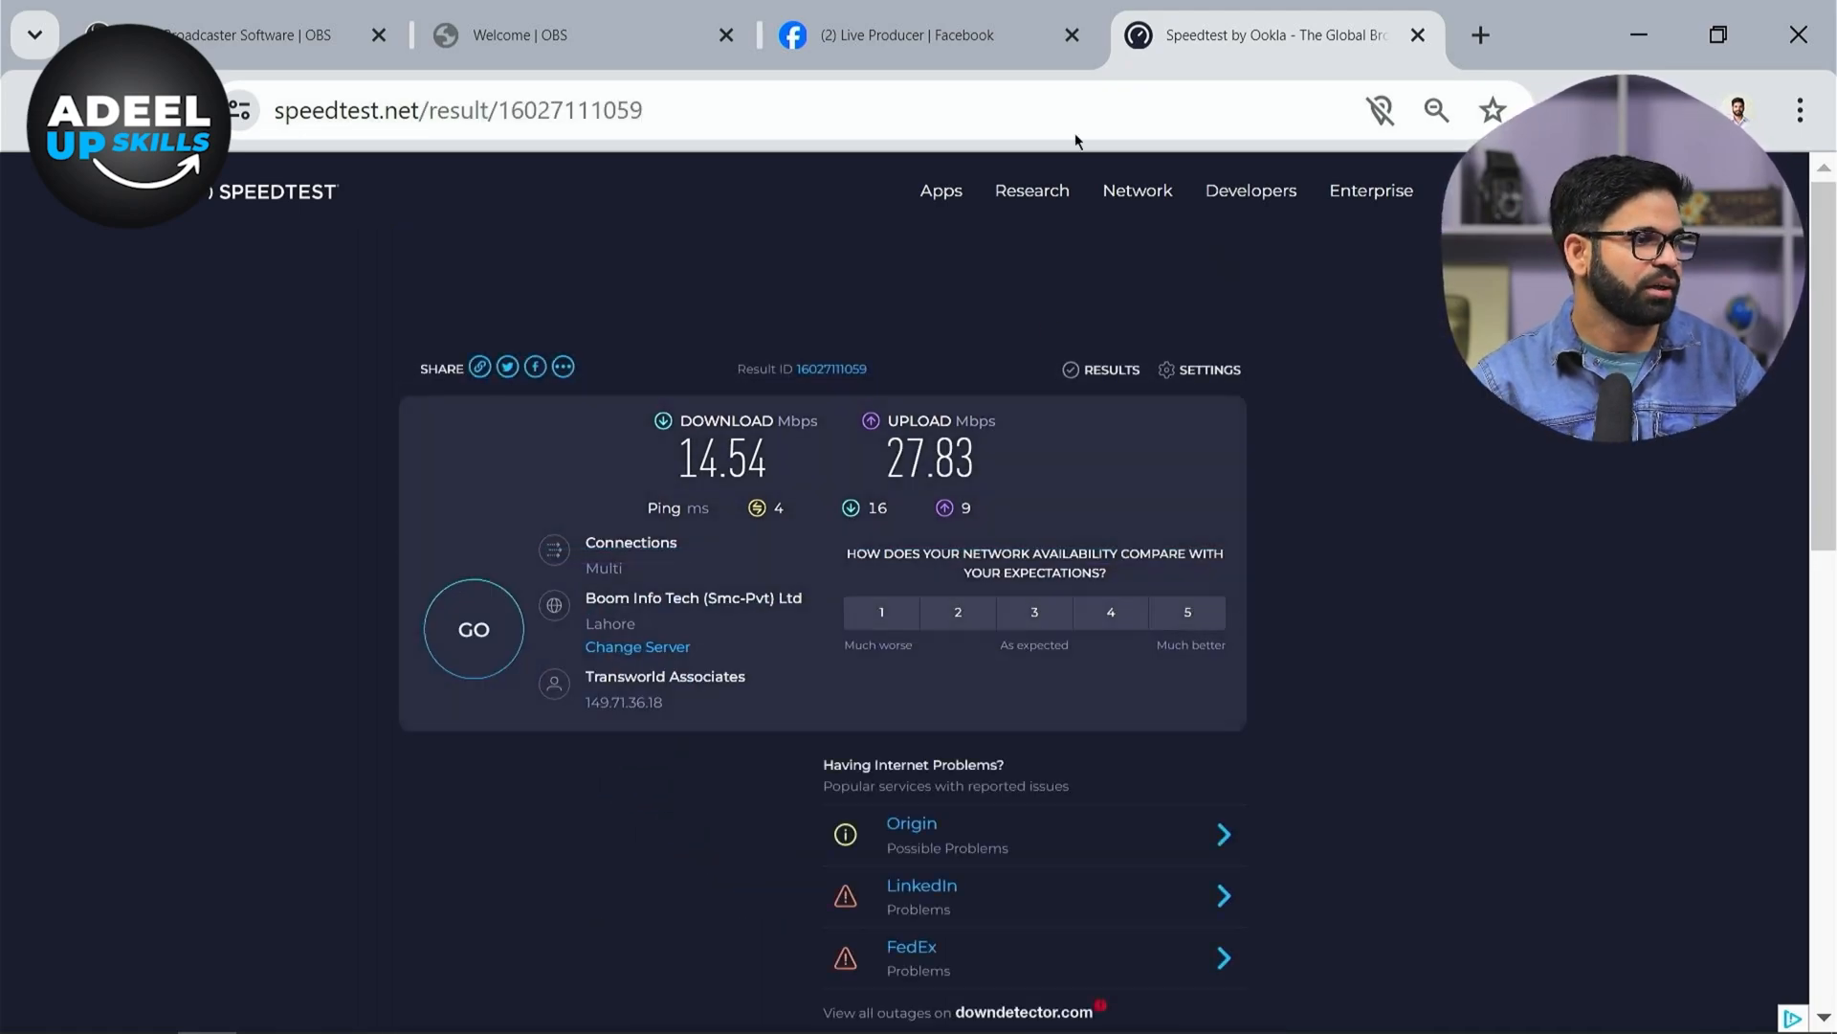
# Return to OBS and start streaming
pyautogui.click(982, 23)
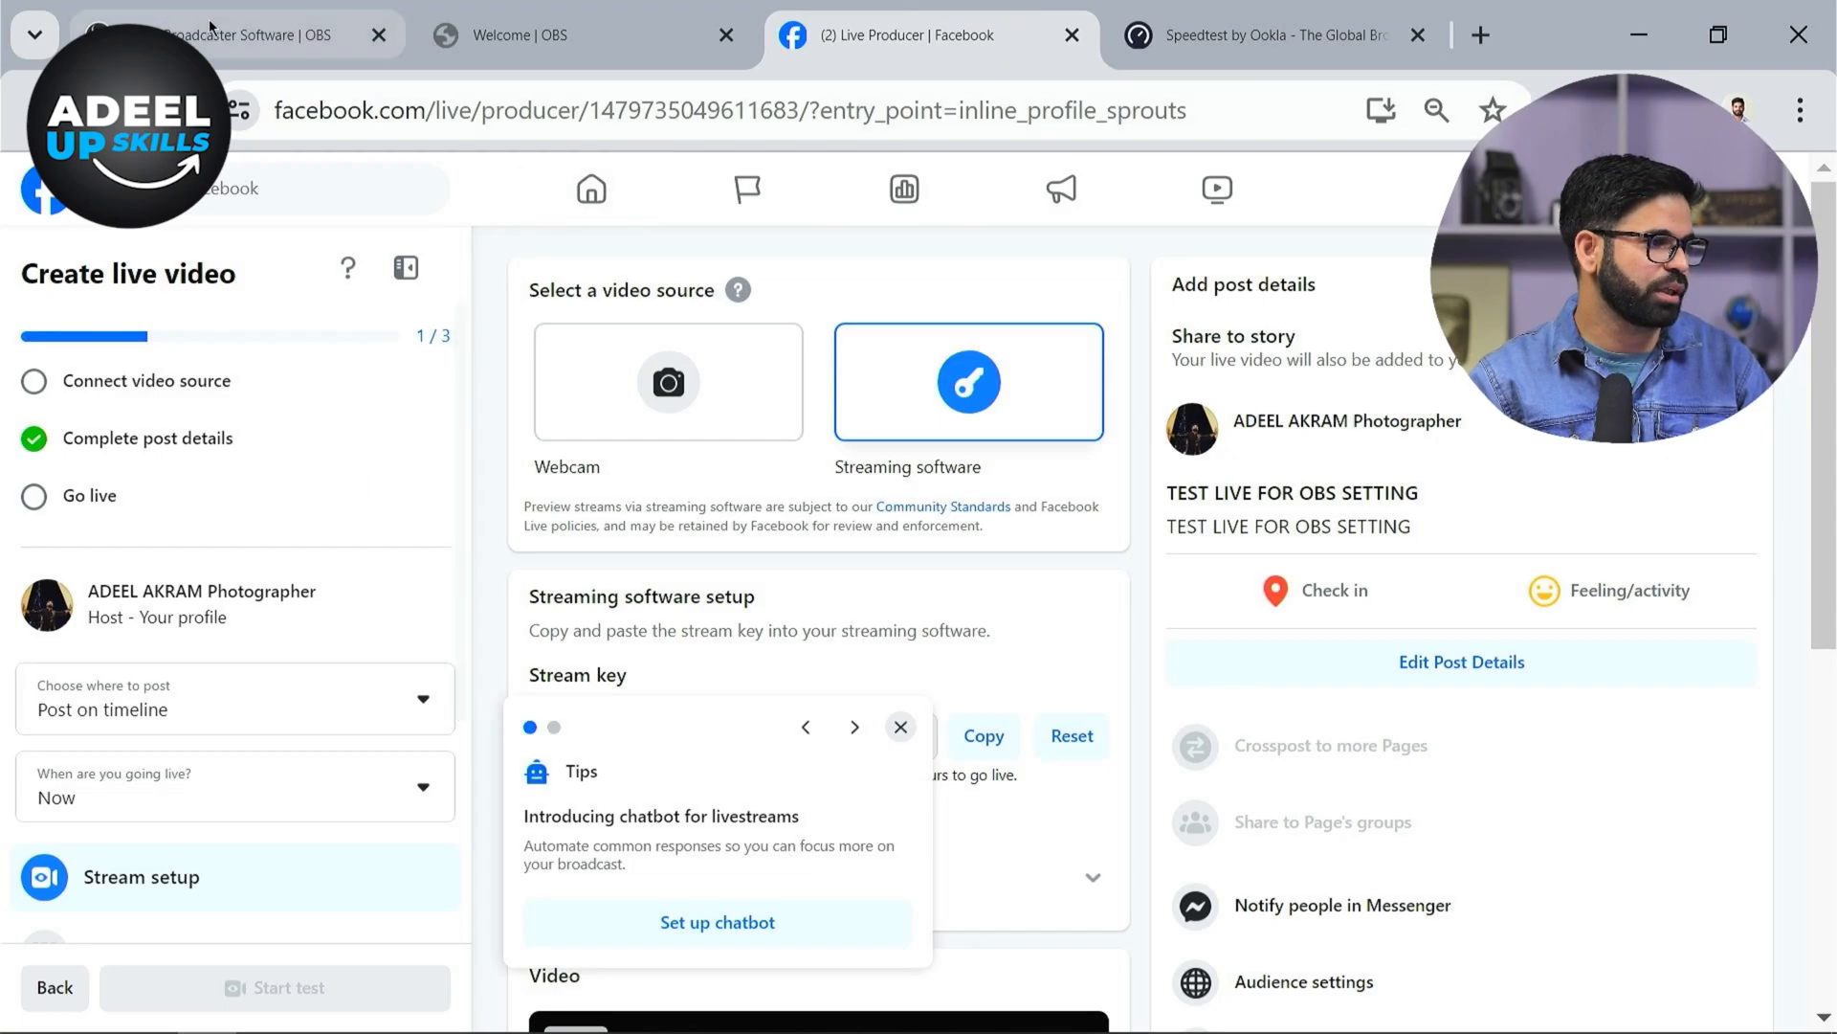
pyautogui.click(266, 1009)
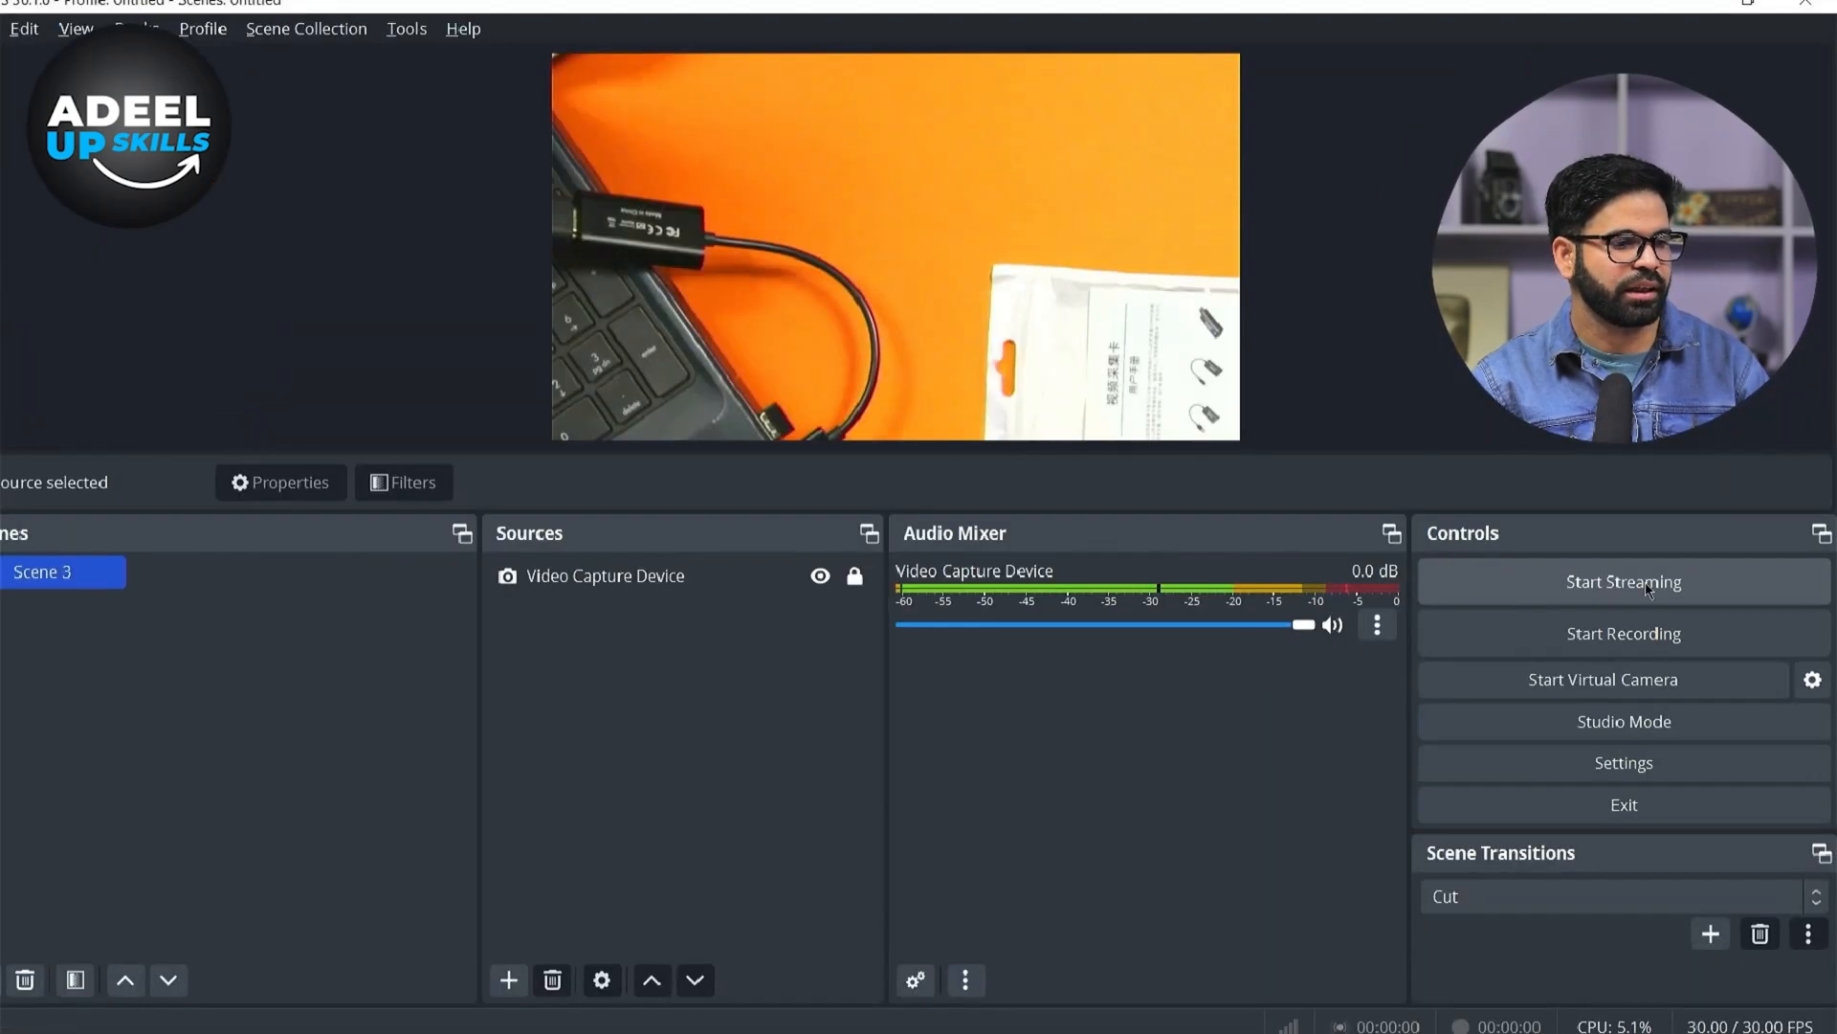
pyautogui.click(1648, 582)
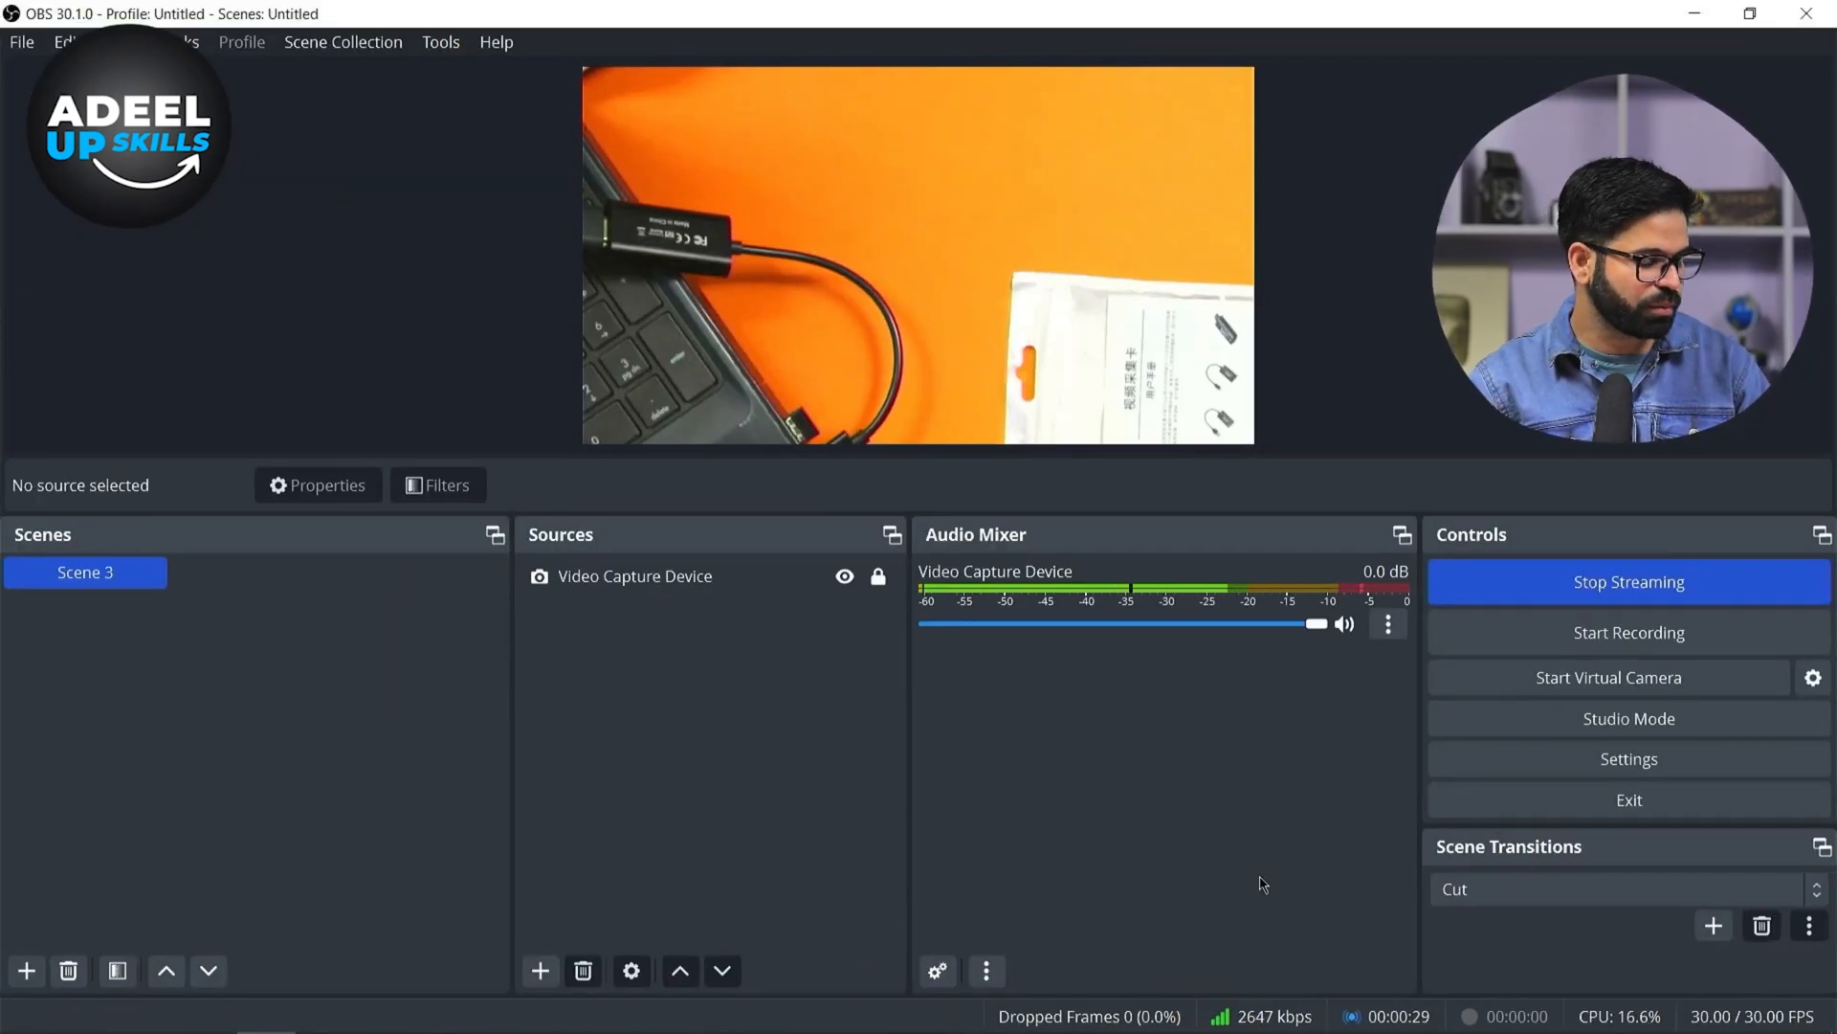
# Return to the Facebook live producer, dismiss the tips, and check the incoming stream's video preview
pyautogui.press('super')
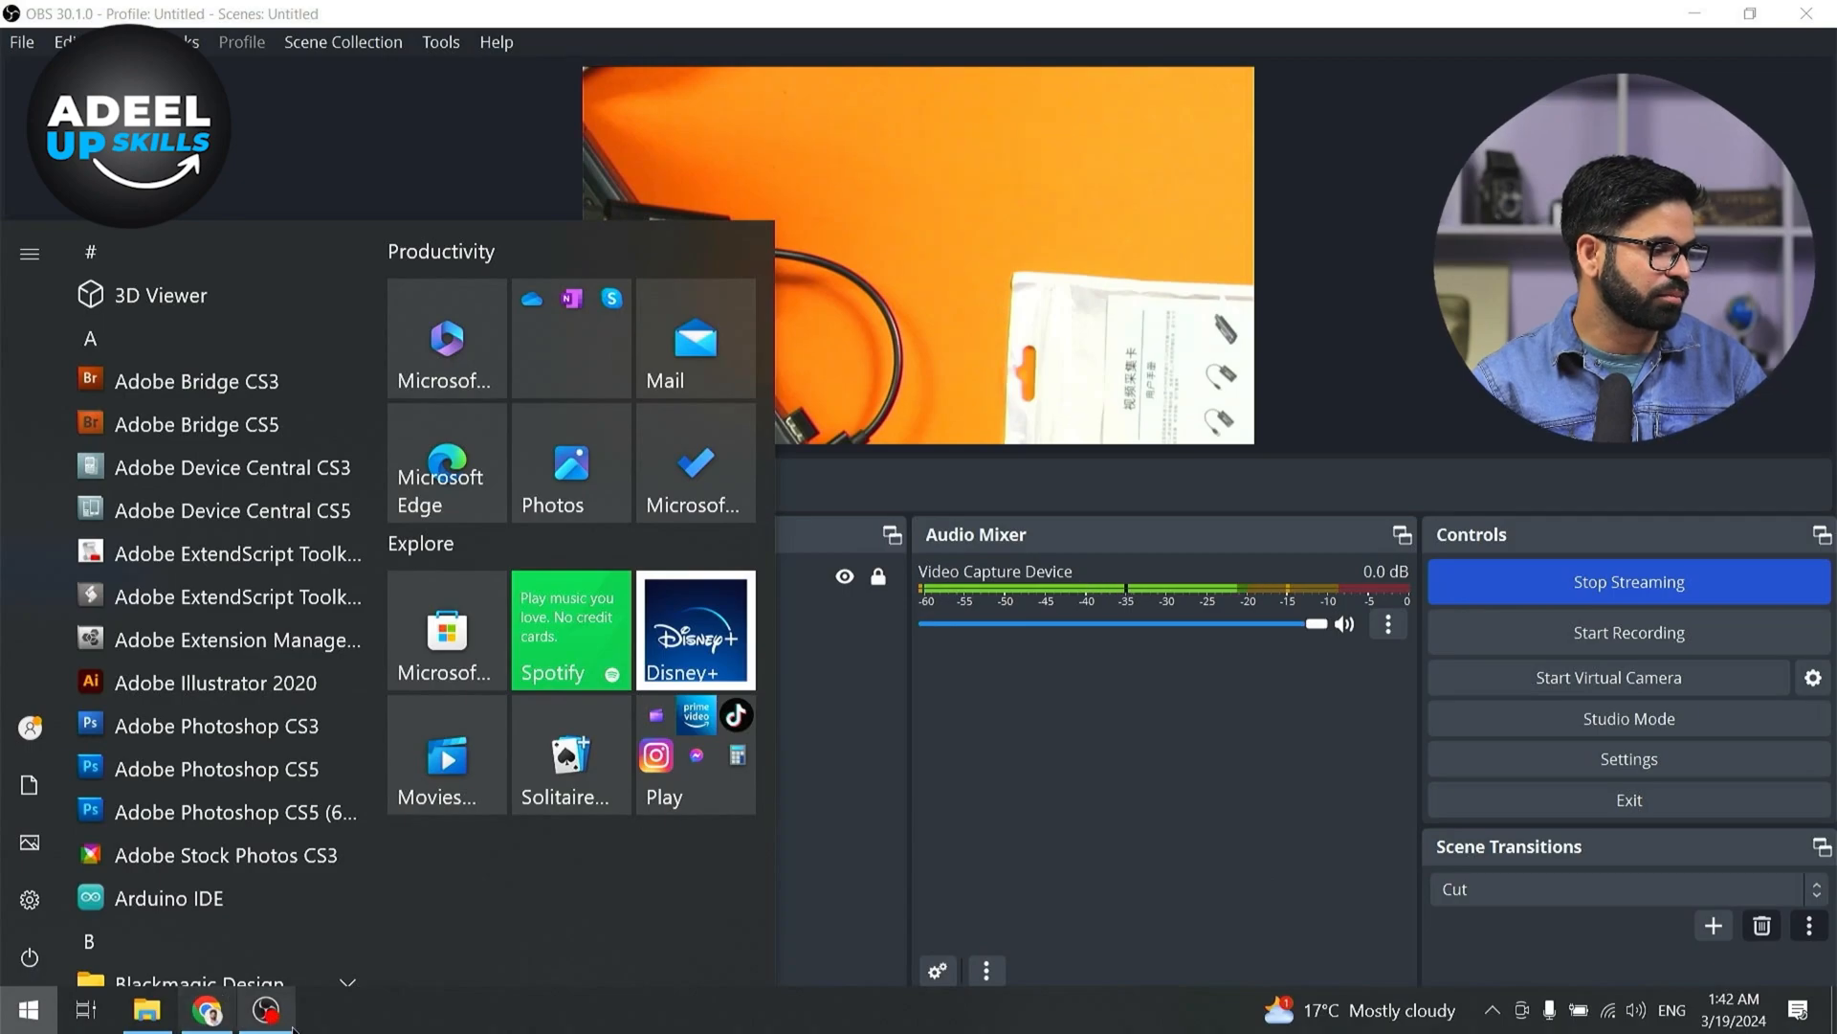
pyautogui.click(206, 1009)
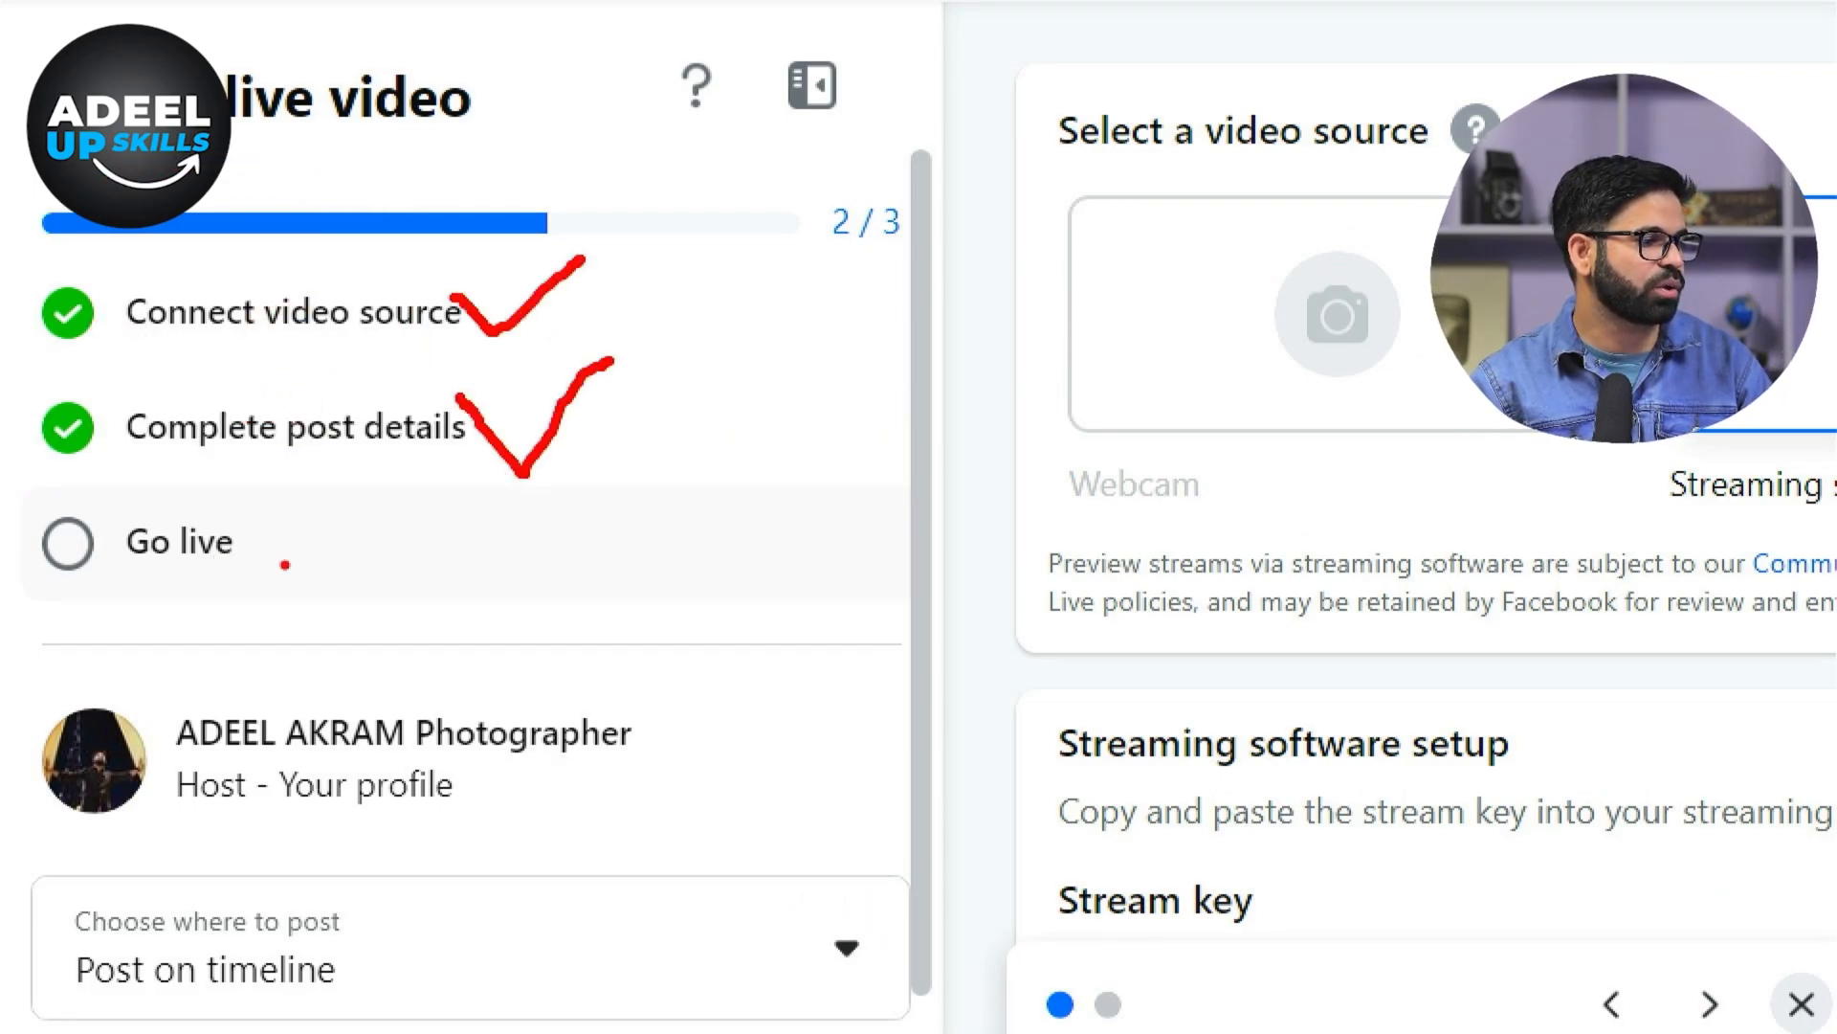
pyautogui.scroll(-7, 881, 496)
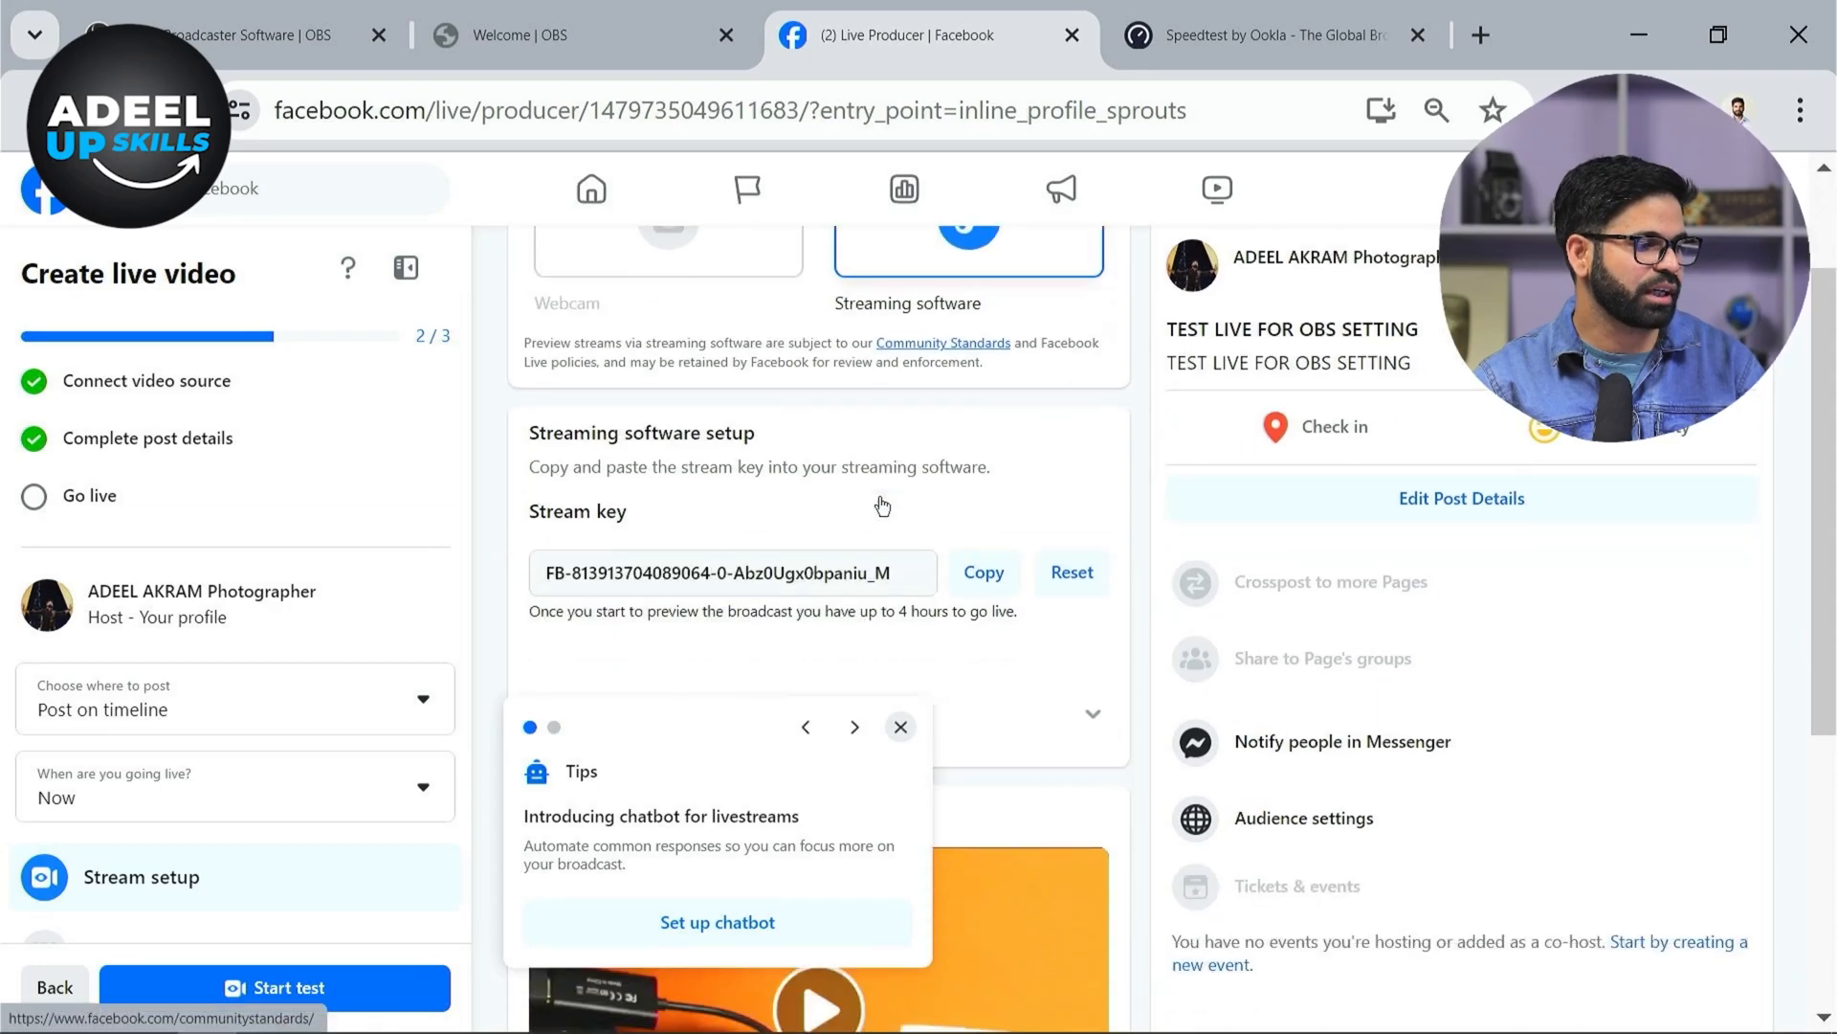
pyautogui.click(900, 727)
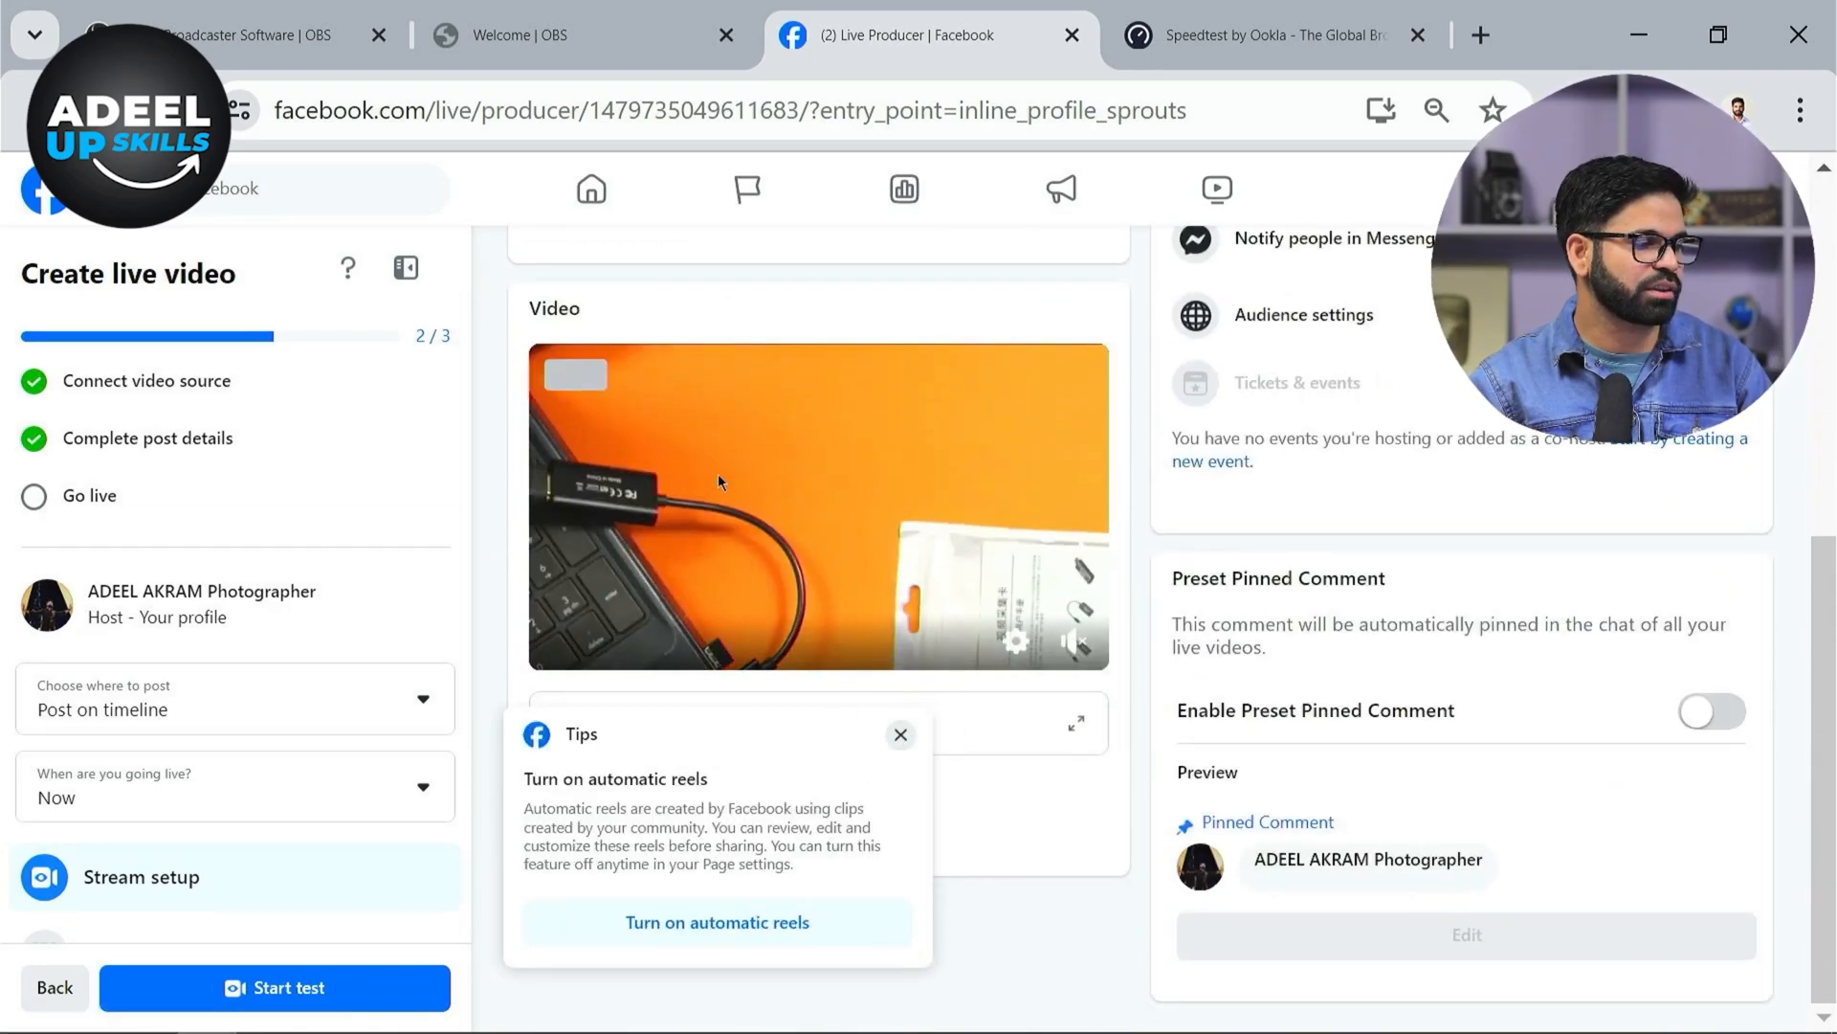
pyautogui.click(1088, 651)
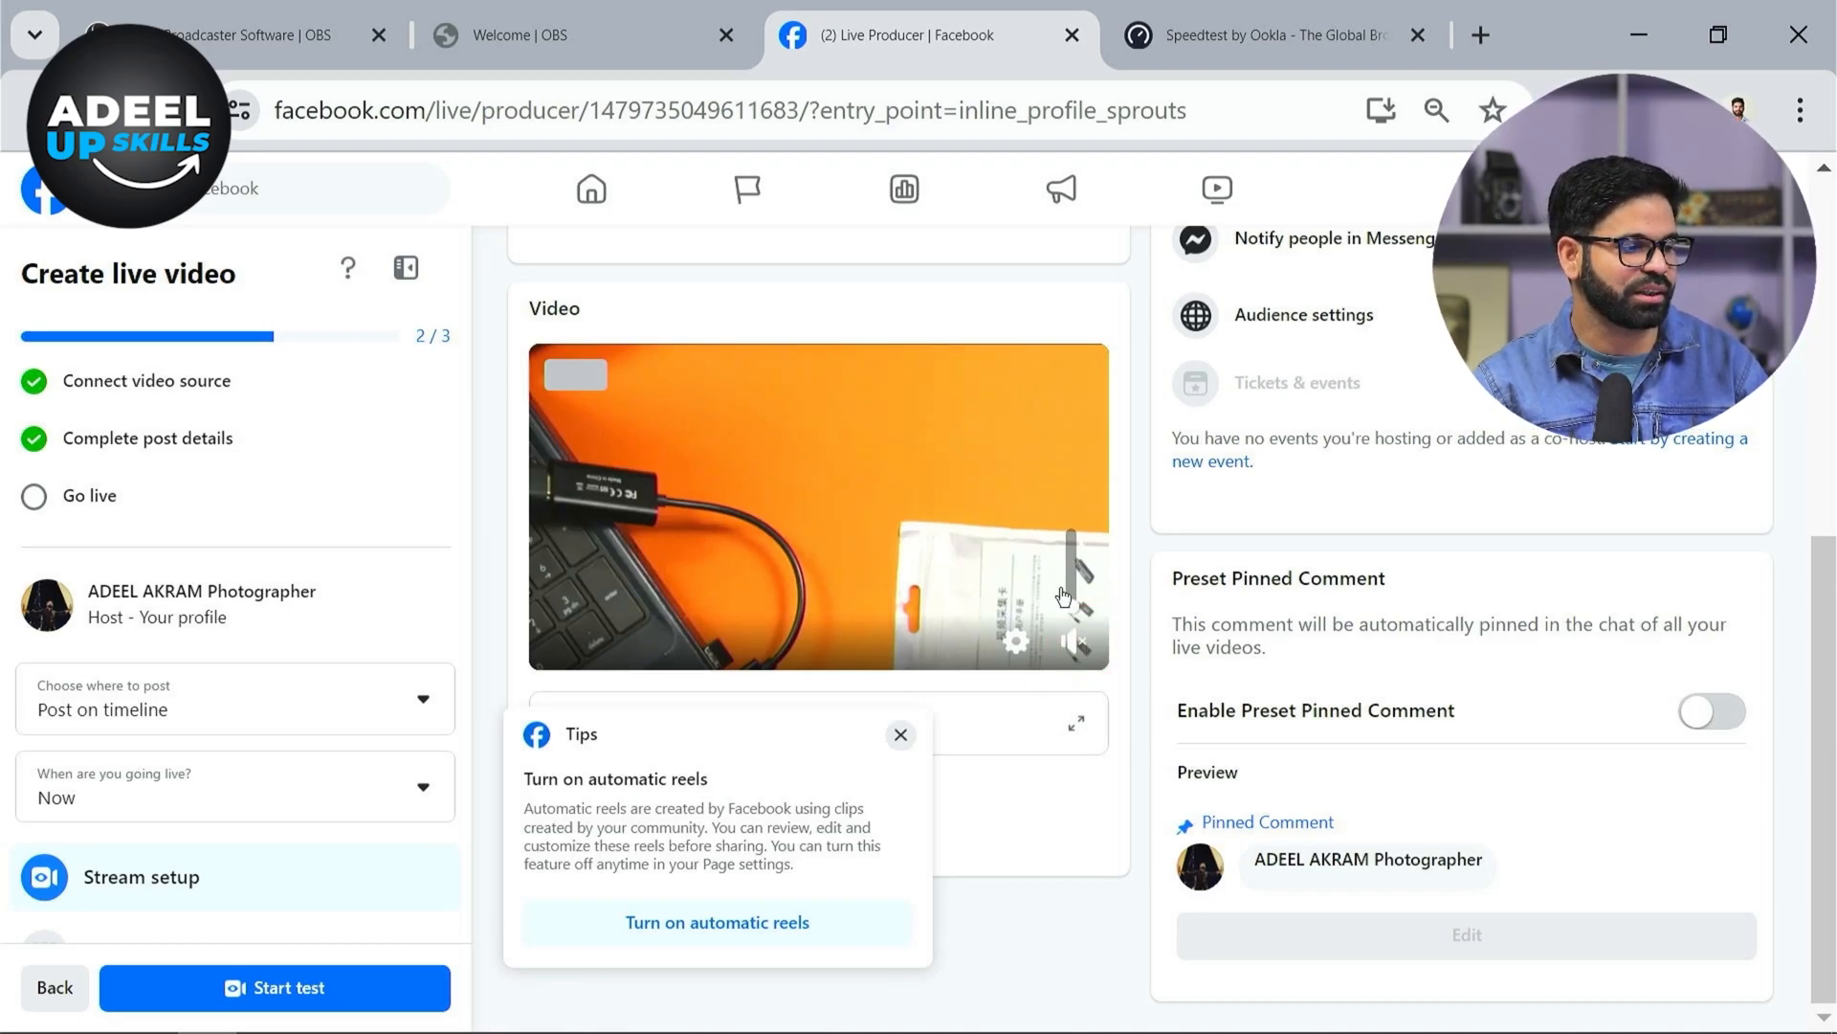
pyautogui.moveTo(1076, 605)
pyautogui.mouseDown()
pyautogui.moveTo(1076, 526)
pyautogui.moveTo(1083, 608)
pyautogui.mouseUp()
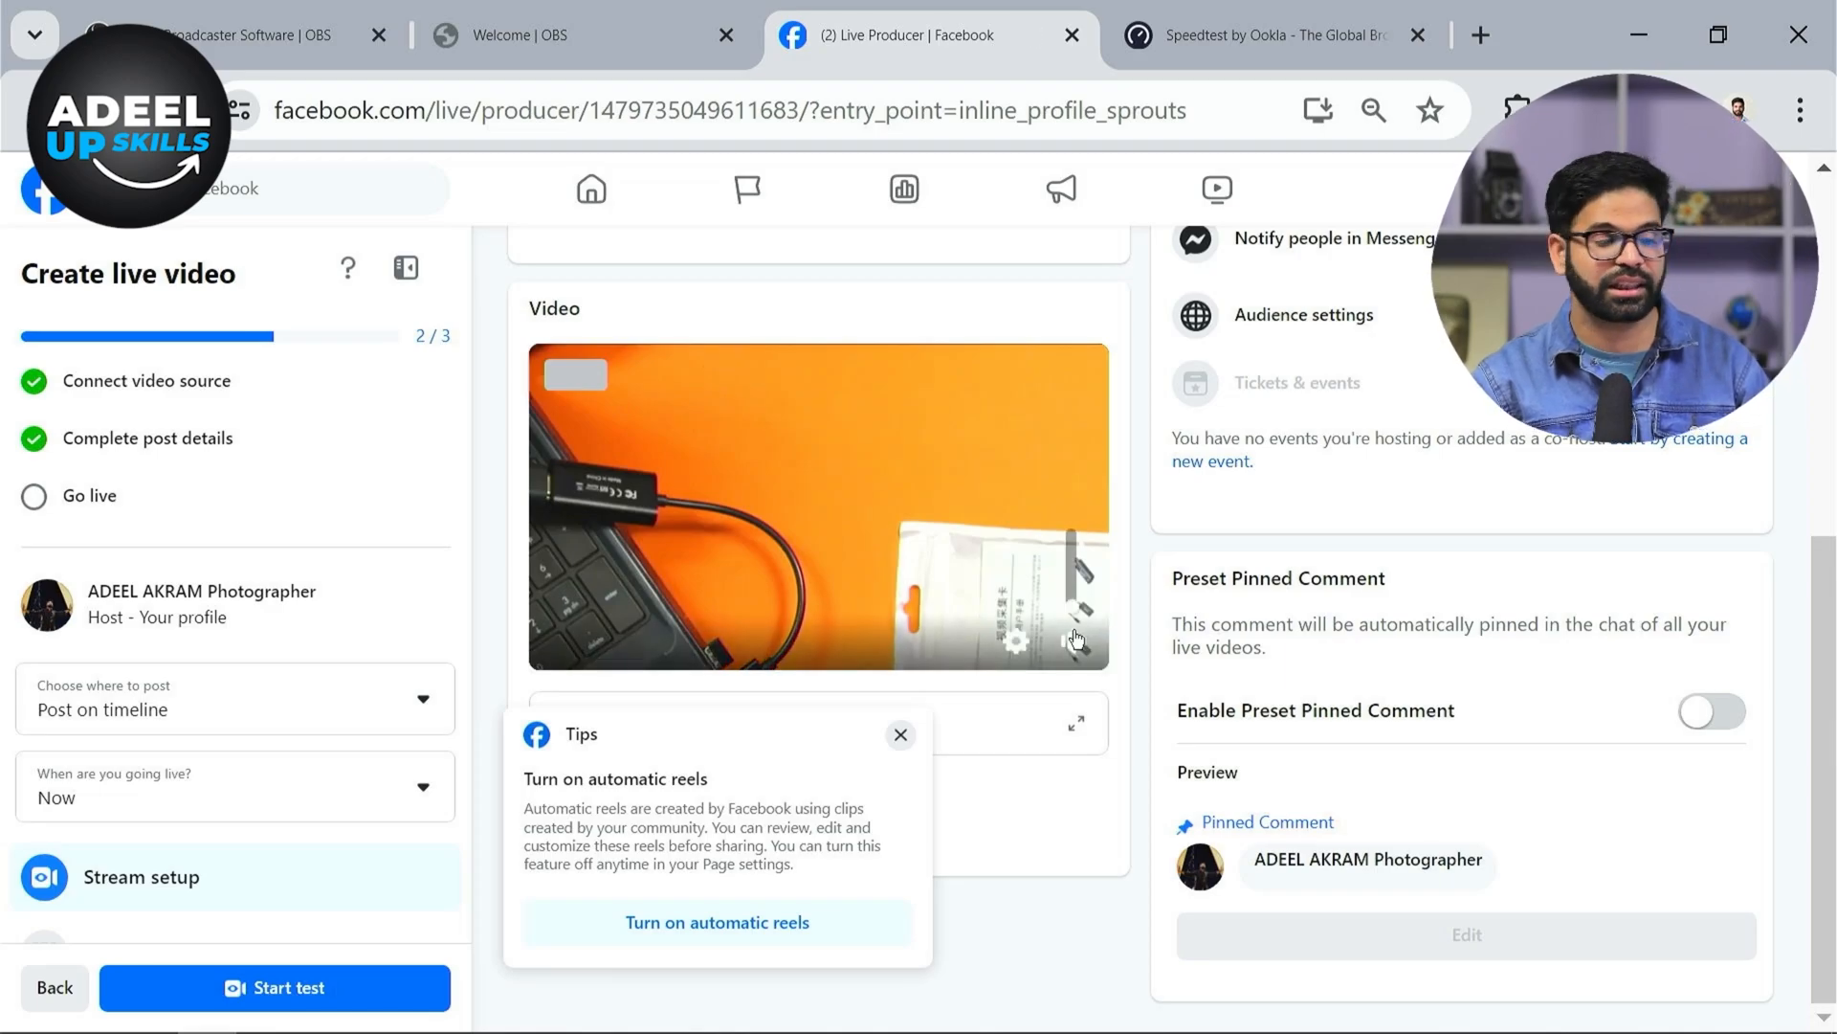
pyautogui.click(899, 734)
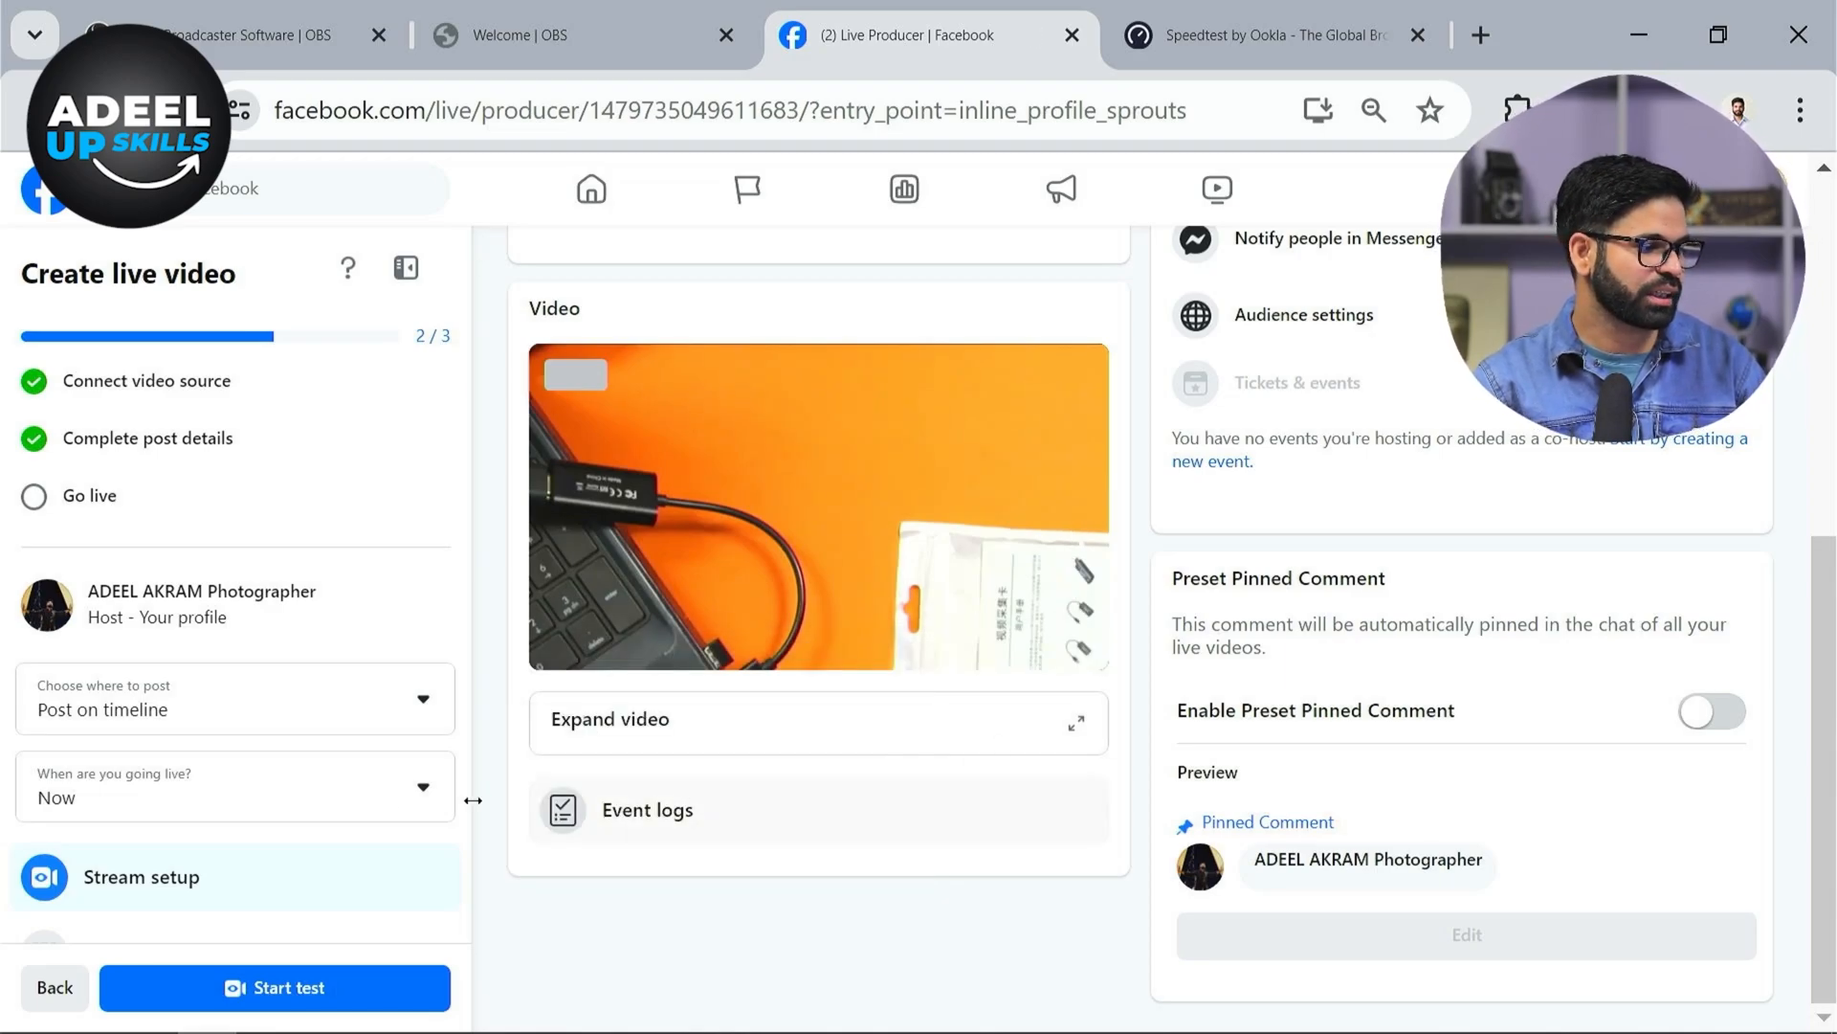
# Examine the post destination and the when-are-you-going-live options in the live setup panel
pyautogui.scroll(-3, 374, 800)
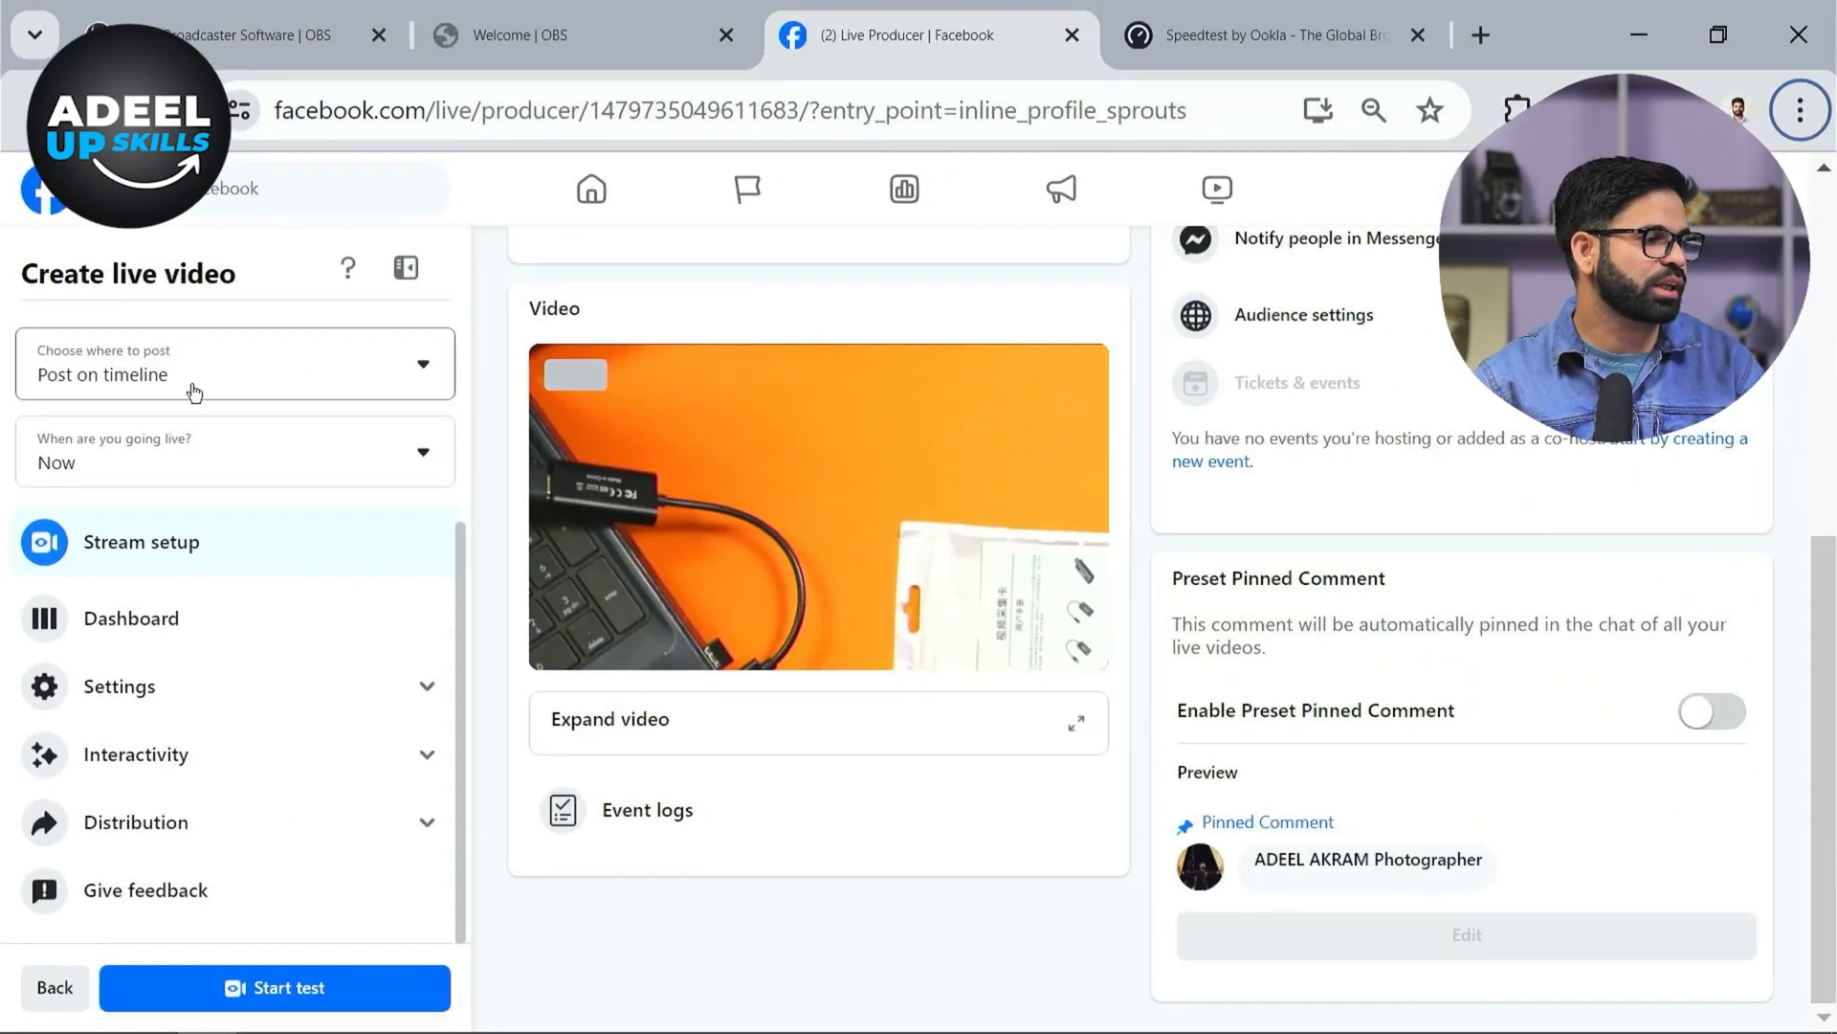
pyautogui.click(194, 390)
pyautogui.click(191, 384)
pyautogui.click(203, 423)
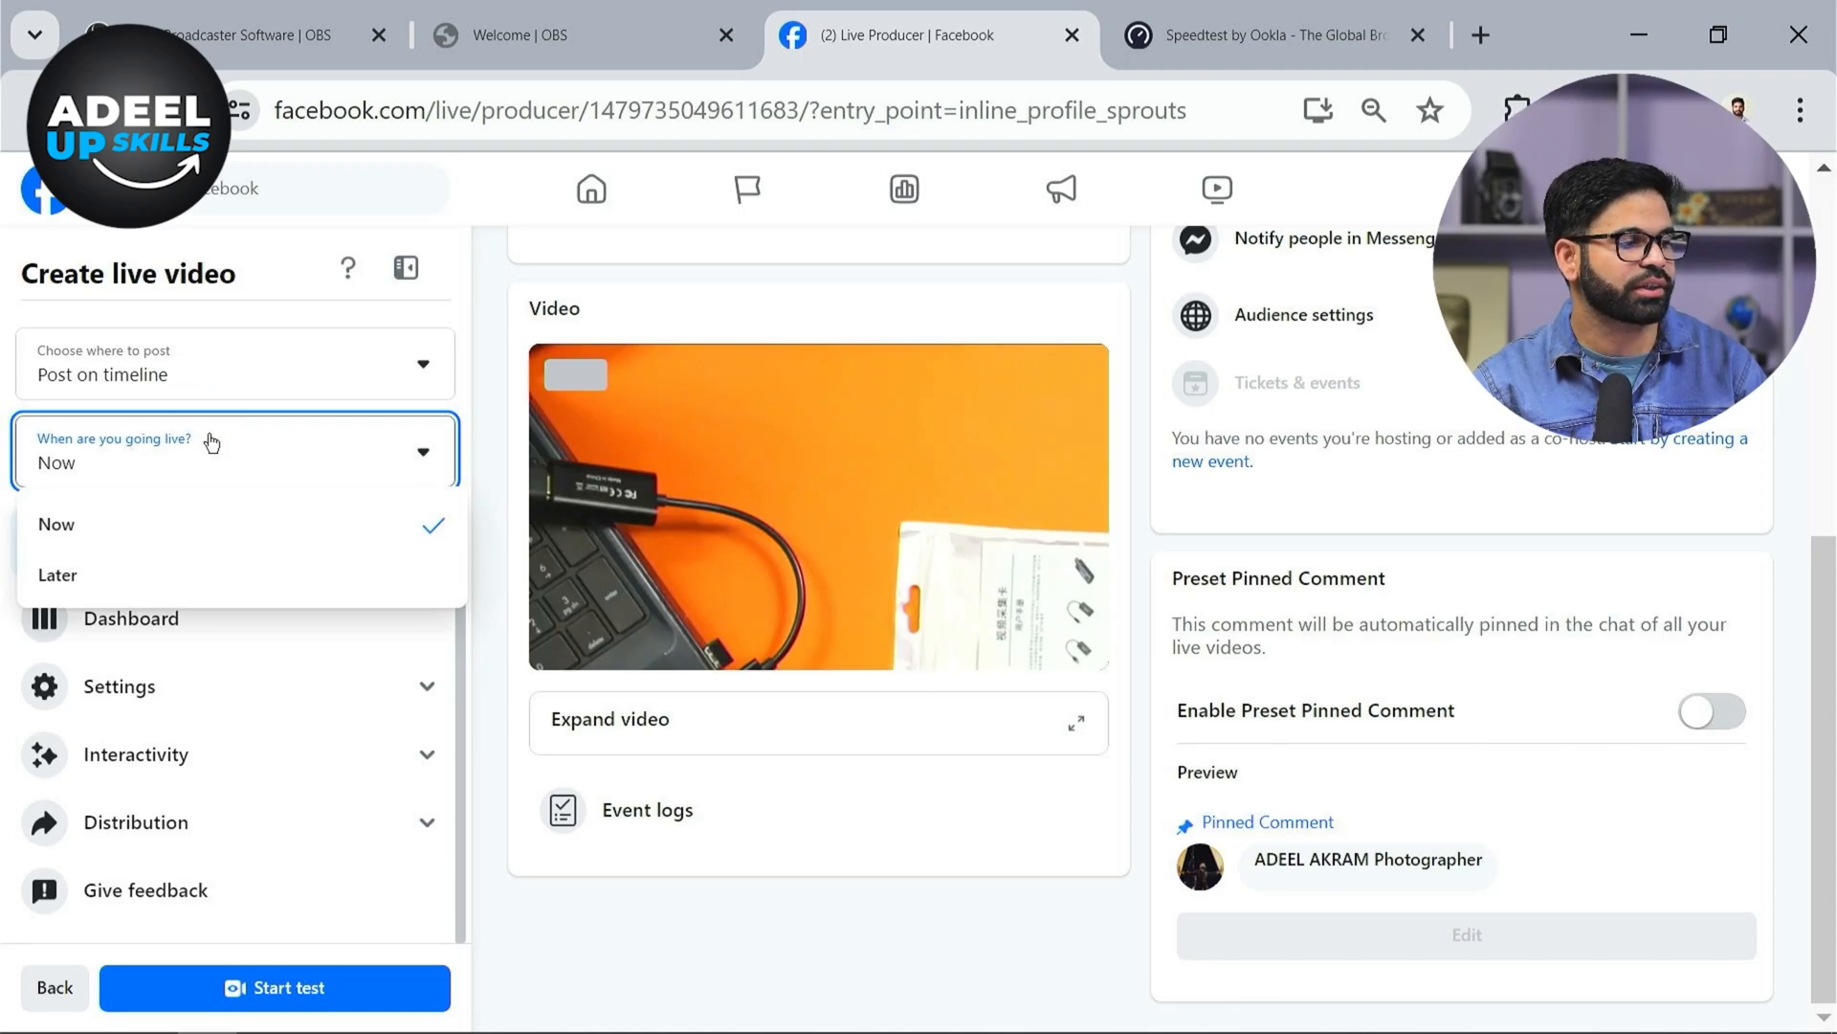
pyautogui.click(603, 964)
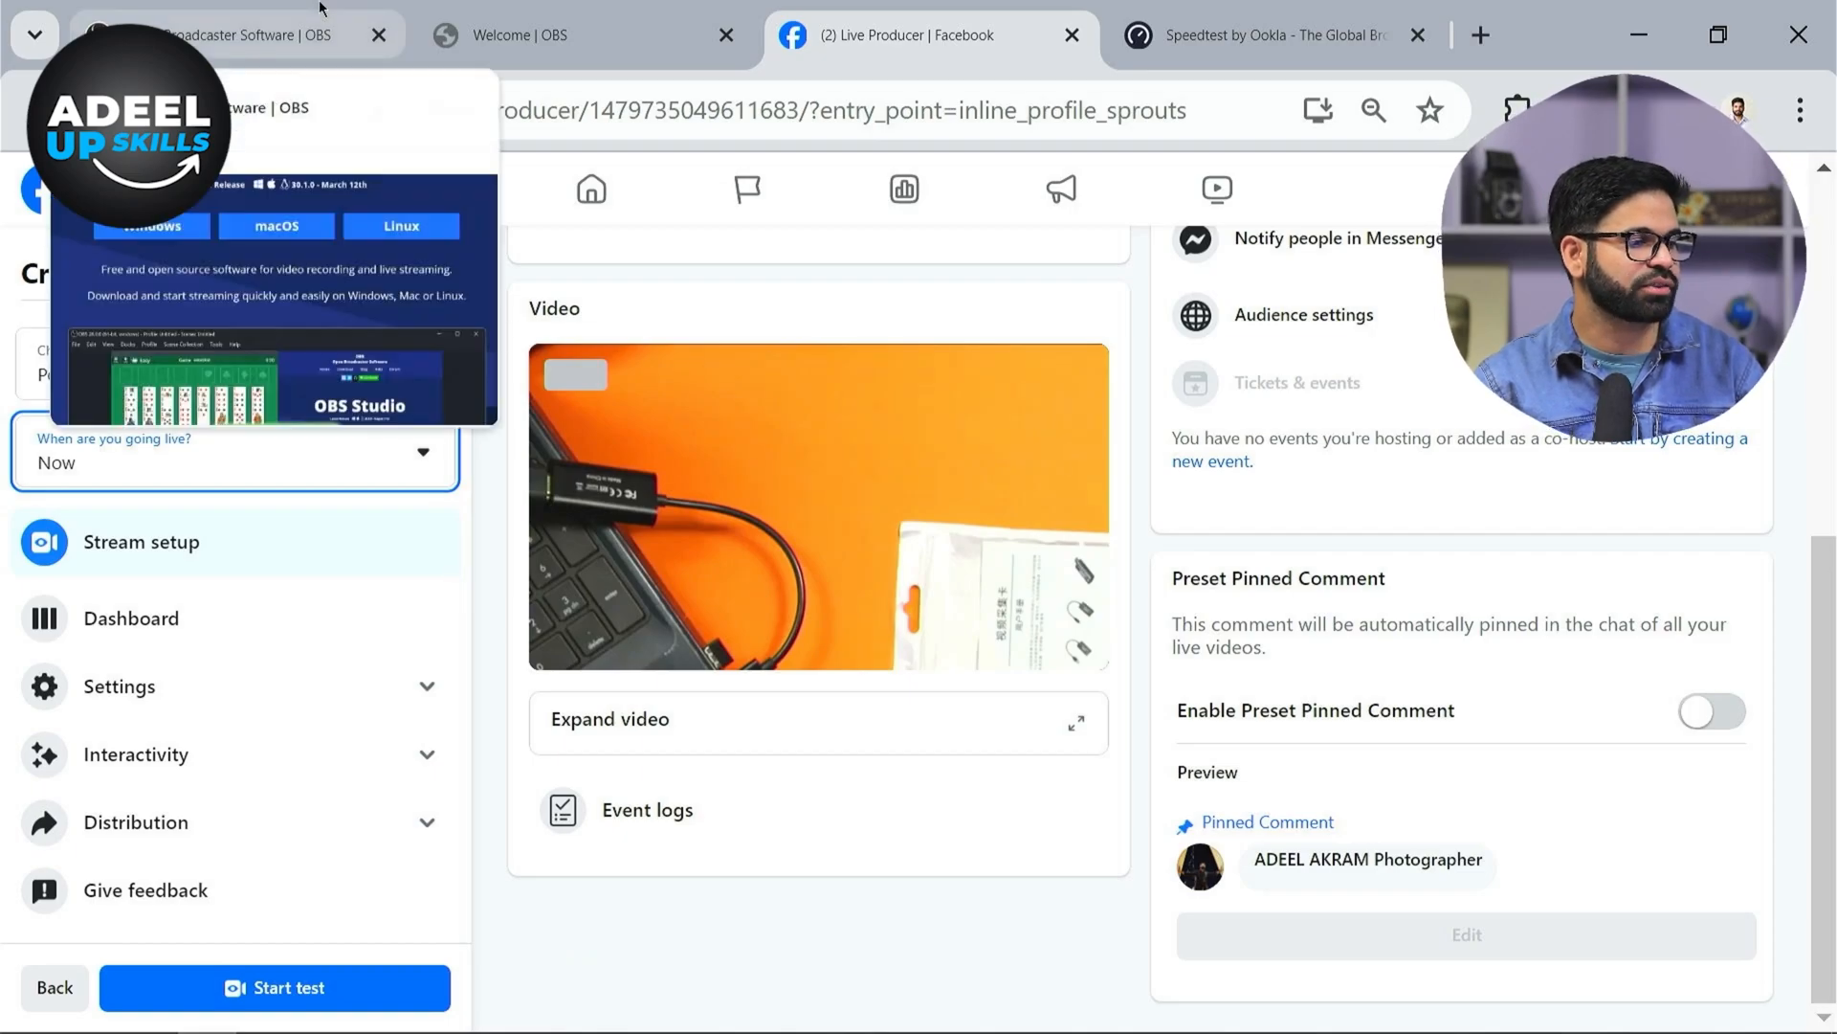
# Switch back to OBS and stop the stream
pyautogui.click(270, 8)
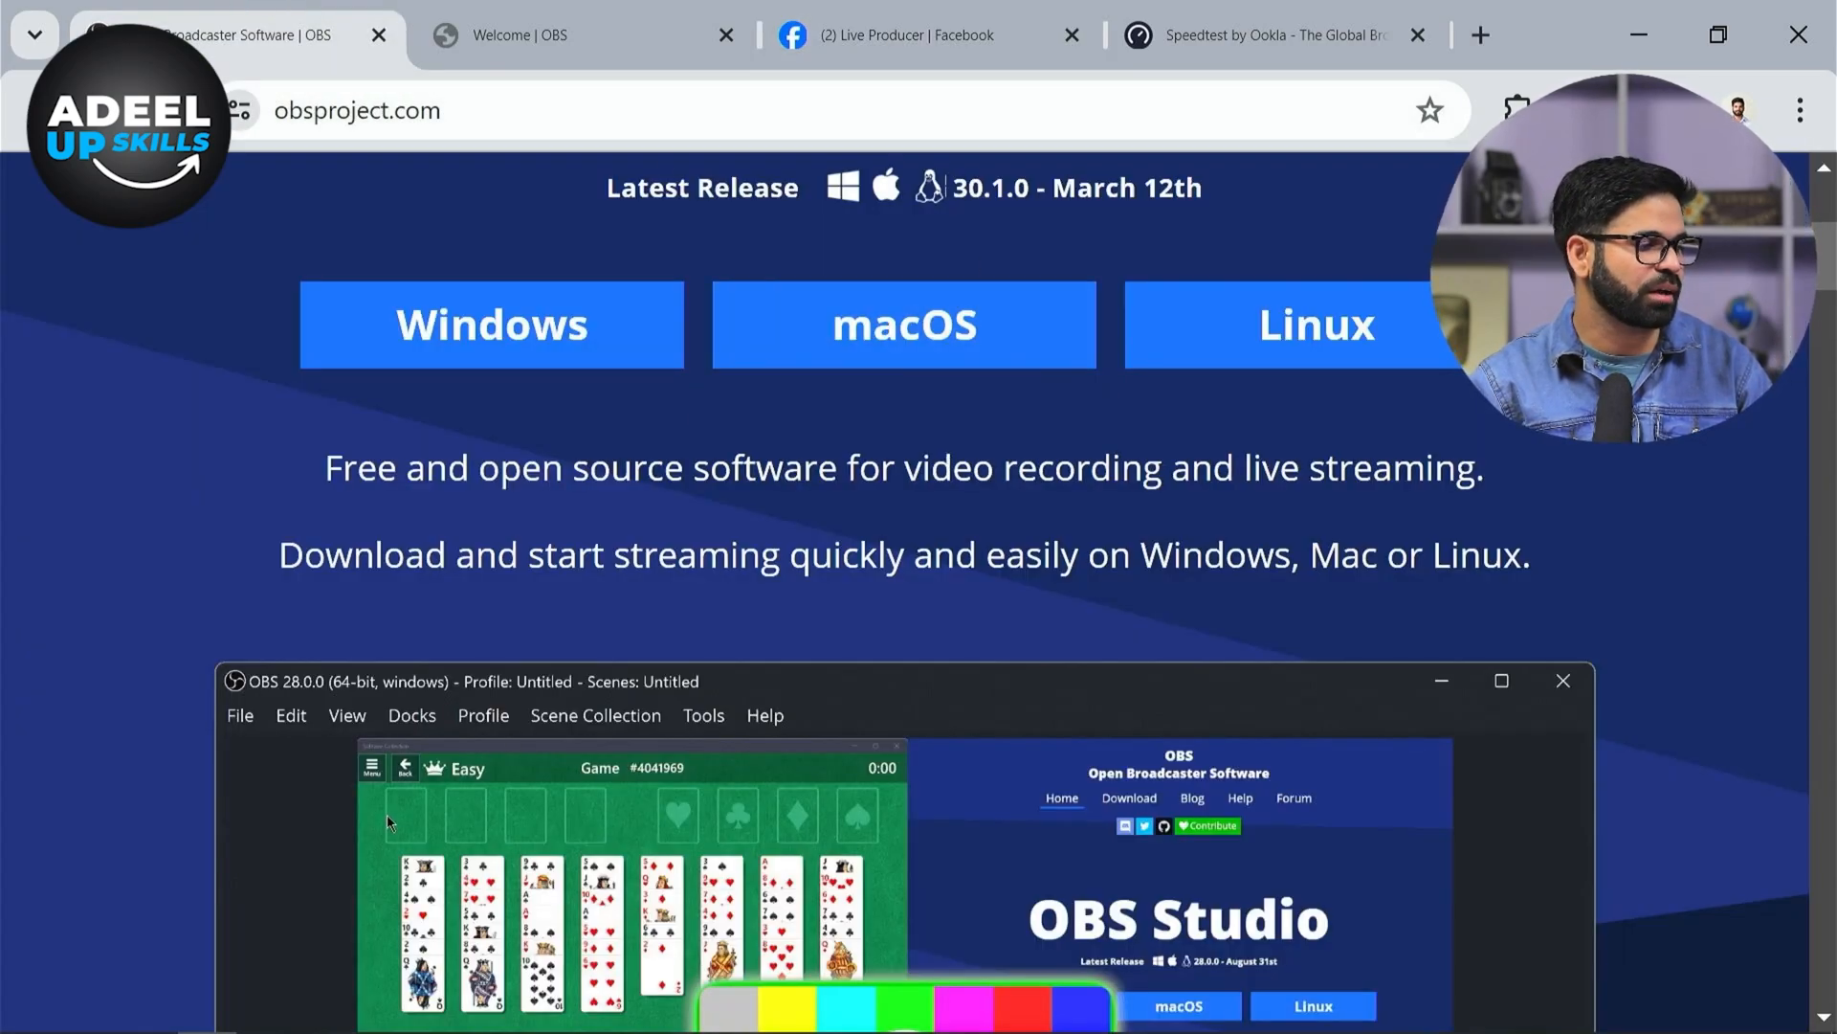
pyautogui.press('super')
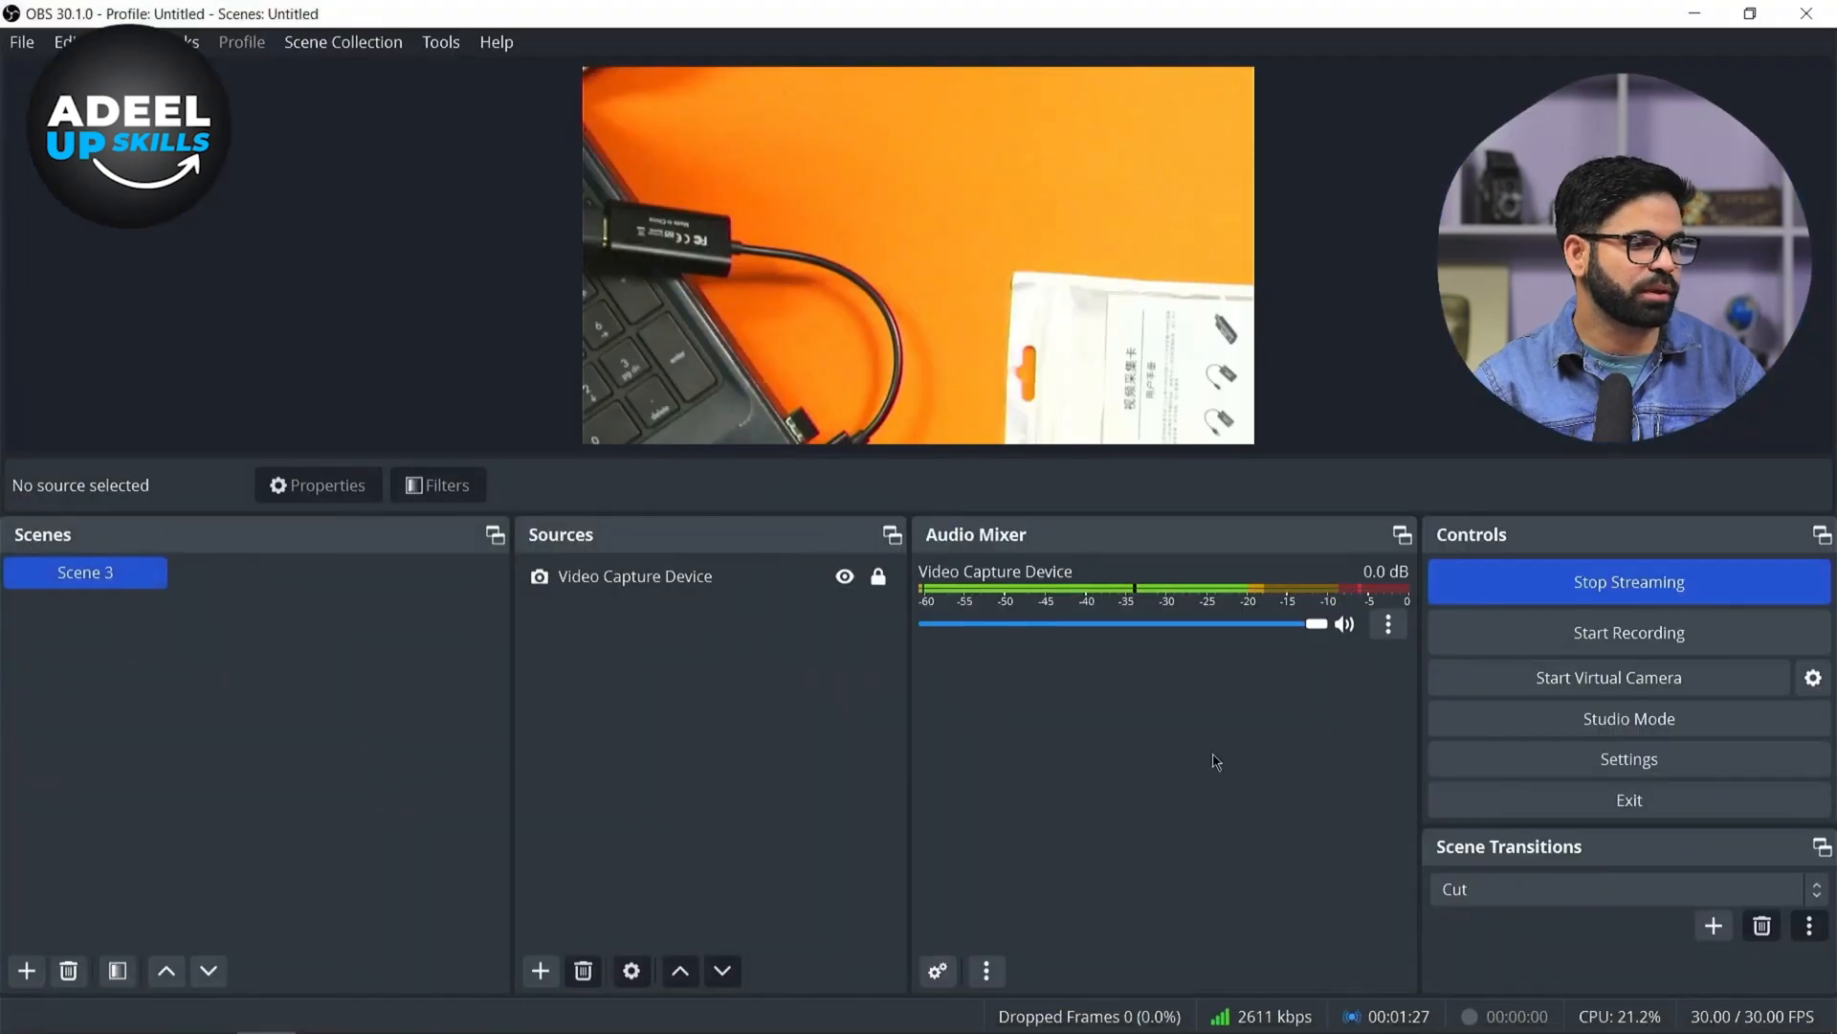
pyautogui.click(1704, 576)
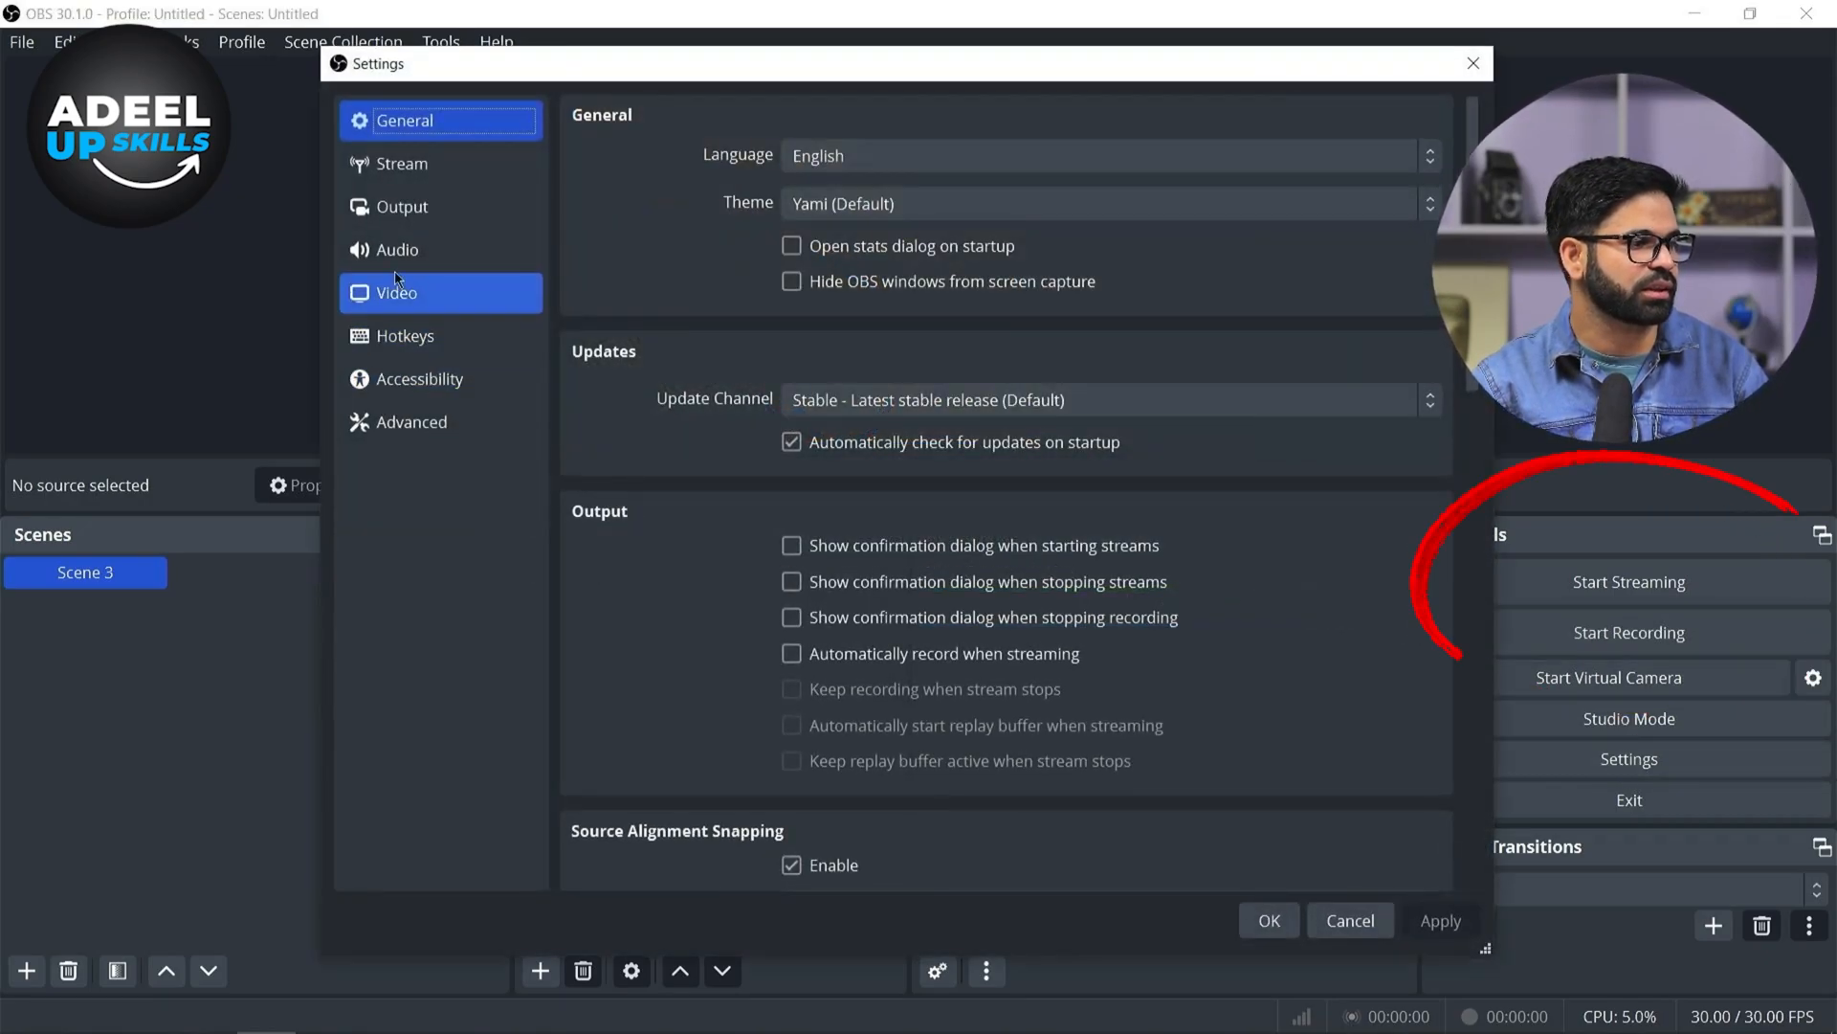
# Open the Output settings to check the recording path, then close them with OK
pyautogui.click(403, 209)
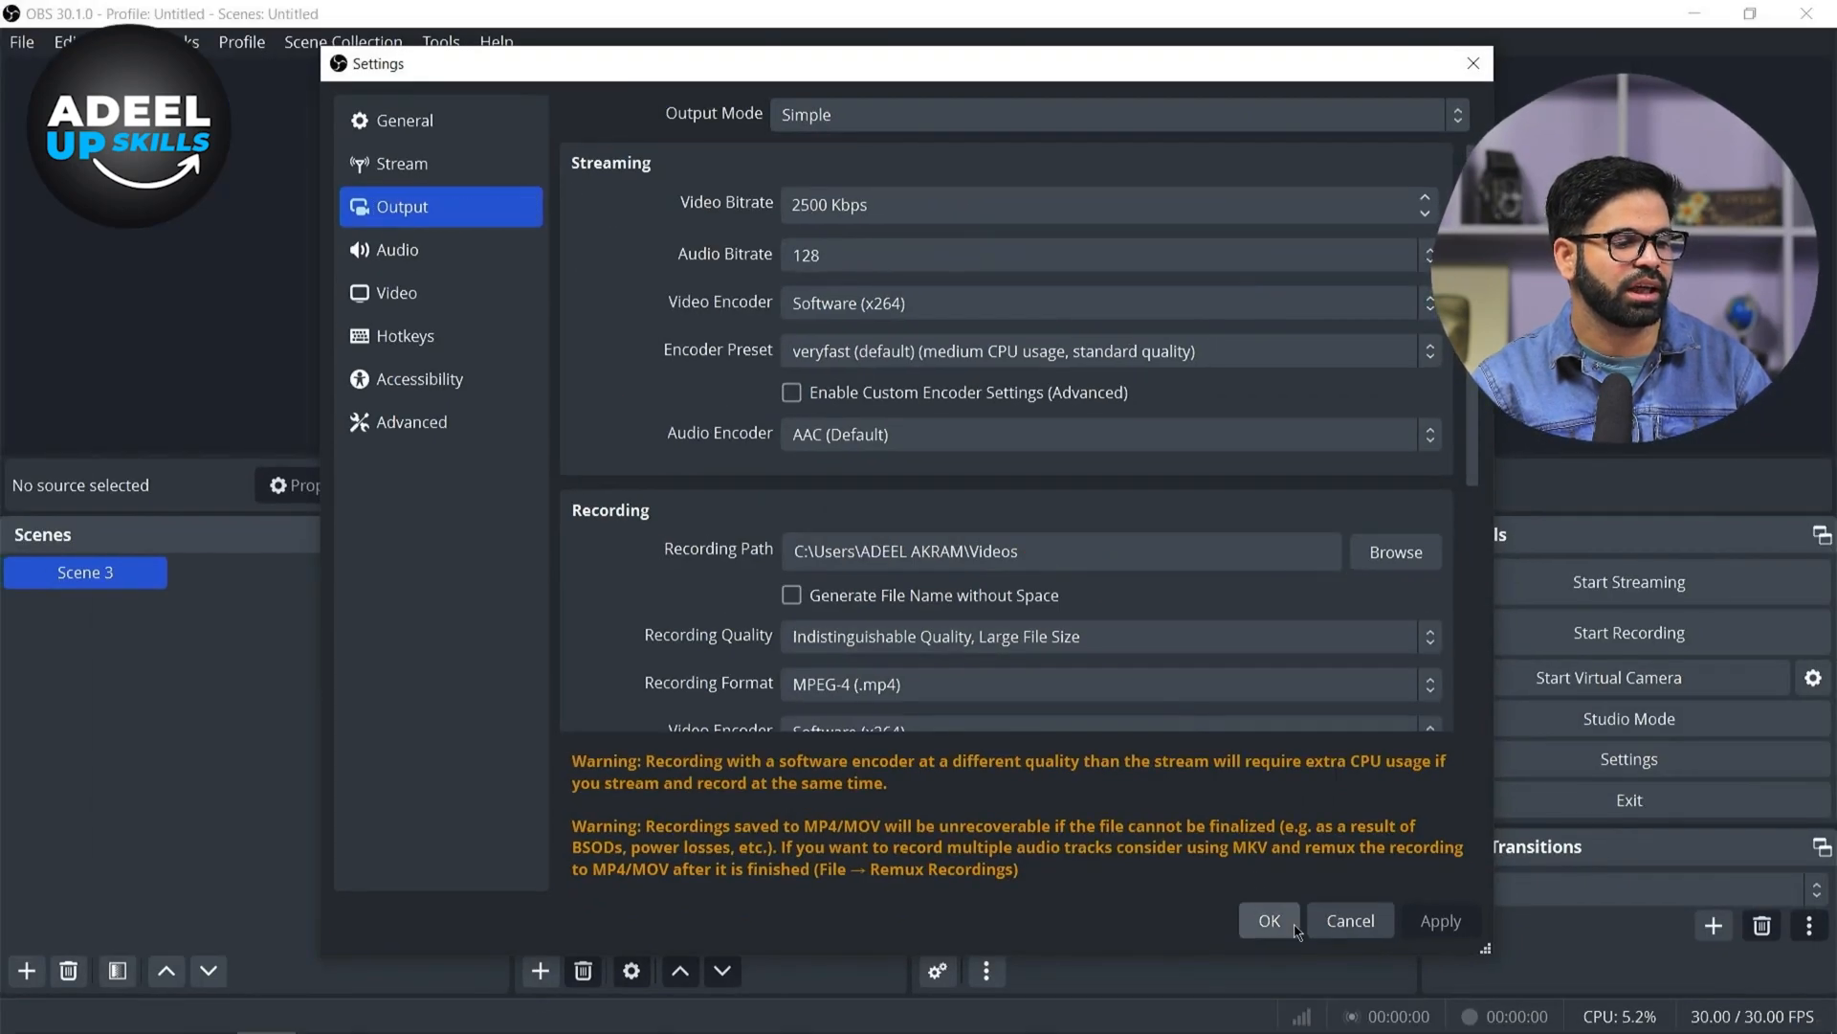
pyautogui.click(1272, 922)
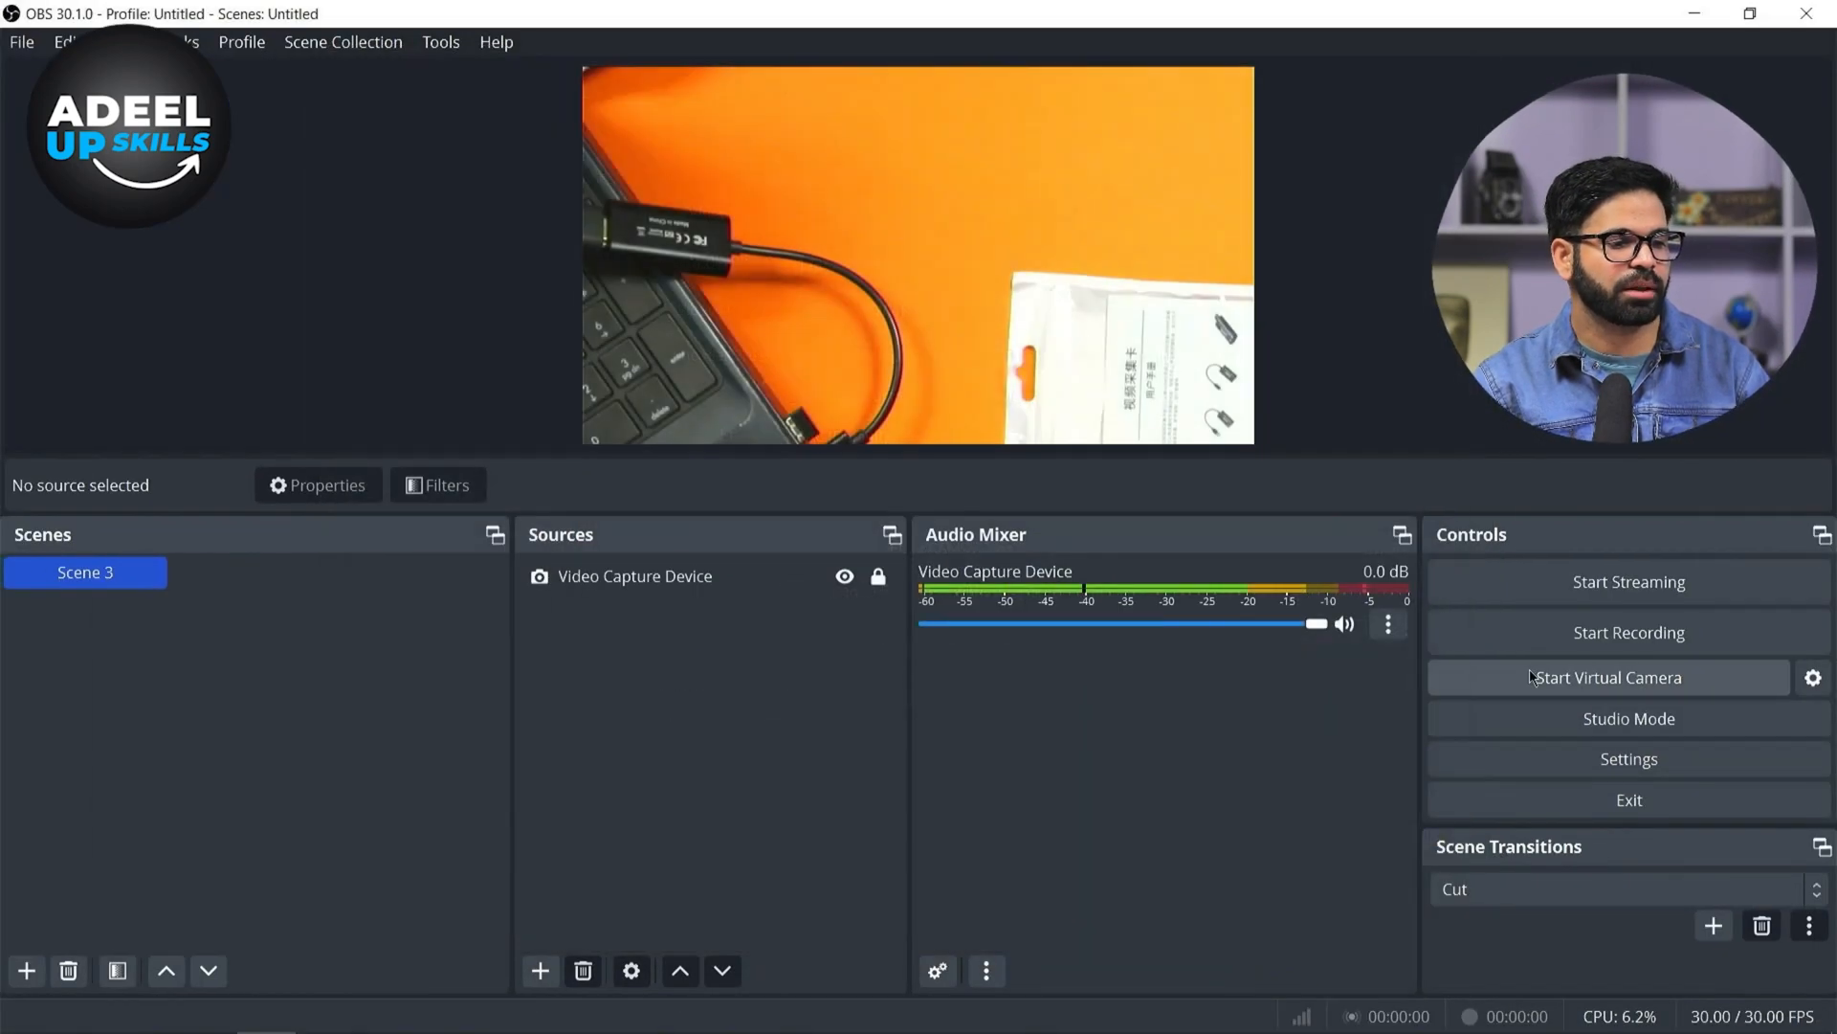